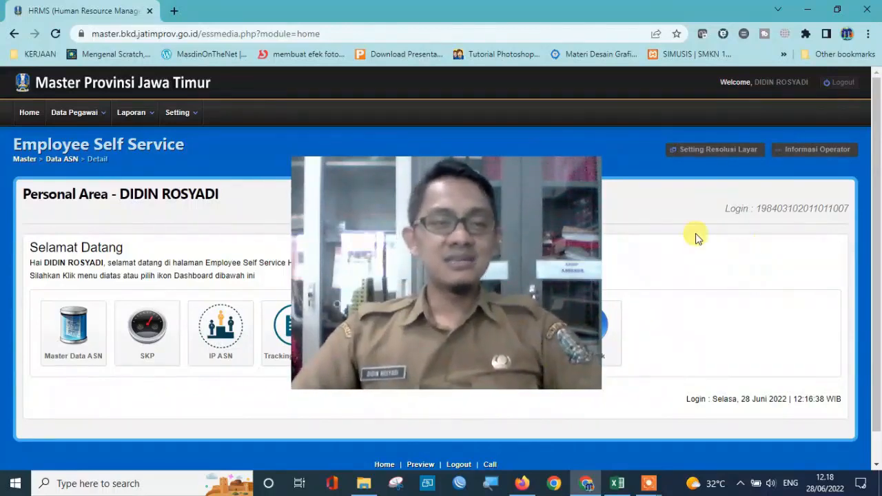
# Open the SKP section's year setting and select 2022 as the Tahun SKP.
pyautogui.click(127, 37)
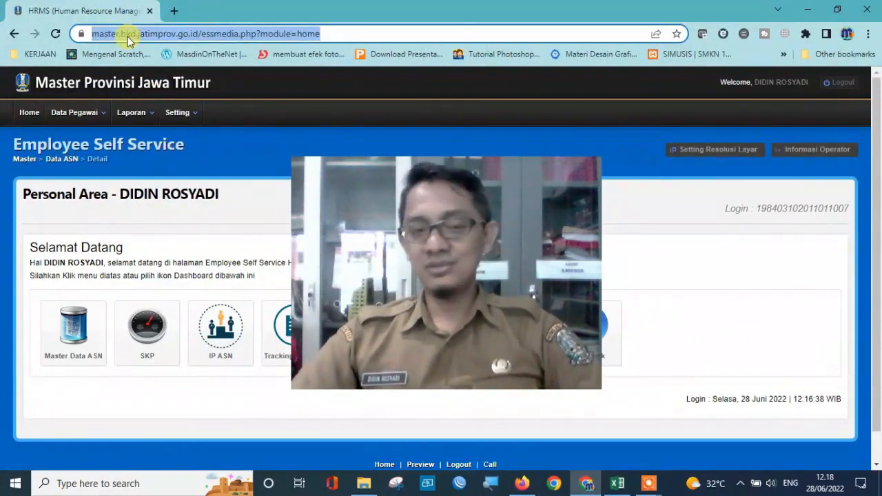
pyautogui.click(261, 143)
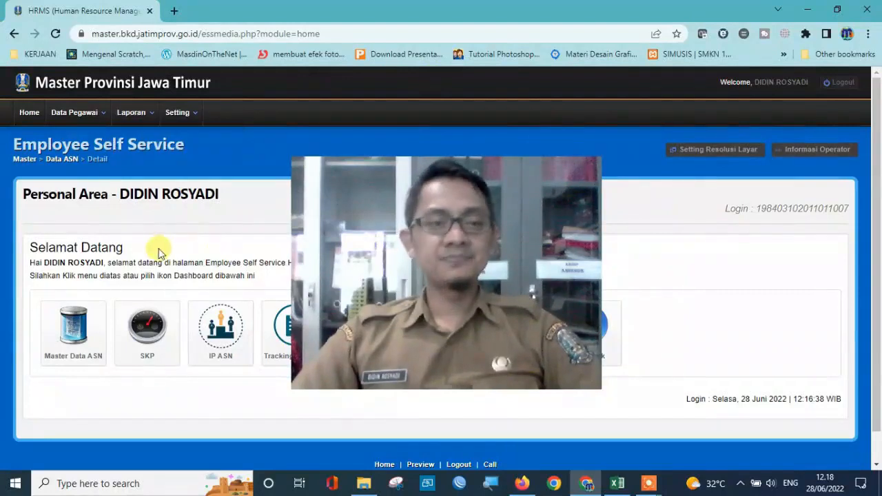
pyautogui.click(147, 347)
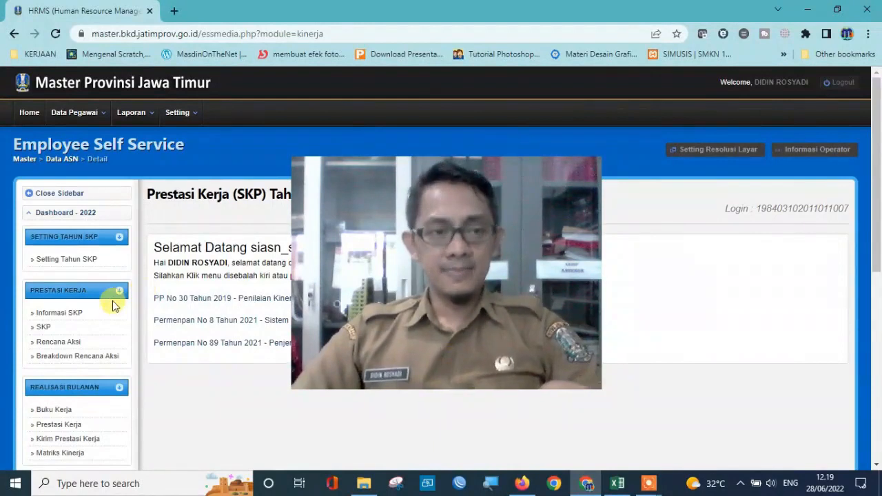
pyautogui.click(52, 262)
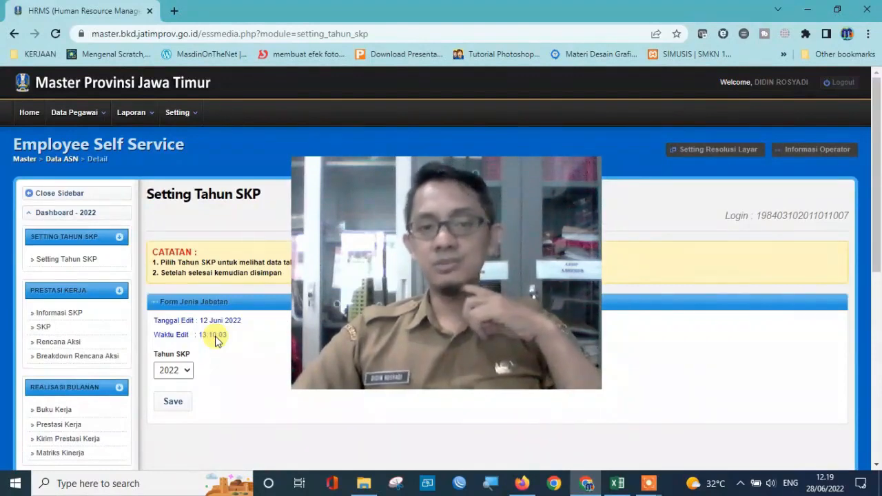
pyautogui.click(187, 372)
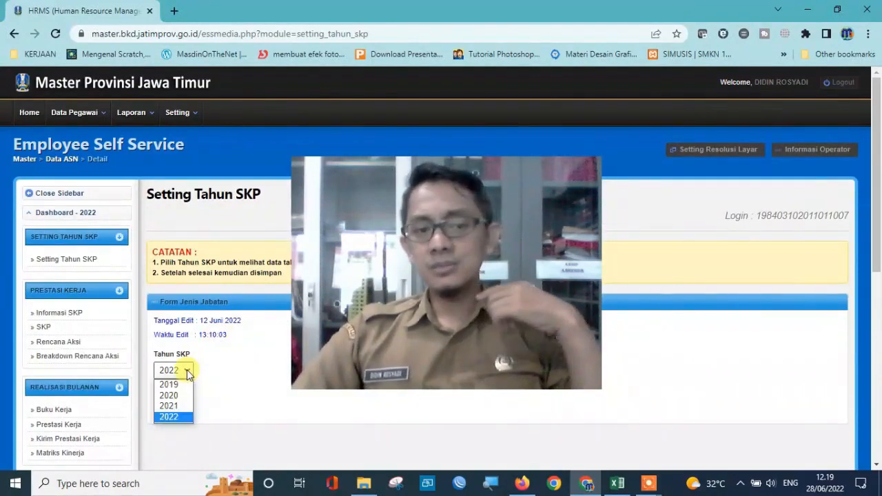
pyautogui.click(182, 419)
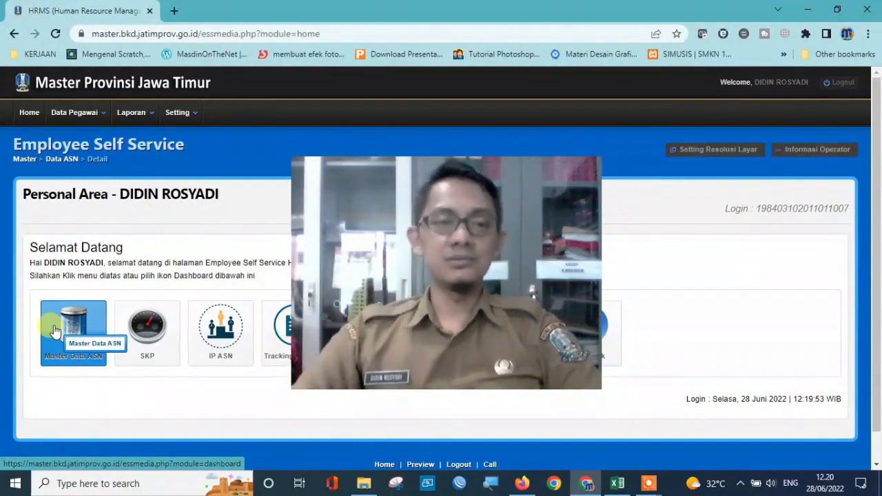
# Enter the SKP module from the home dashboard again and display its Setting Tahun SKP page.
pyautogui.click(200, 348)
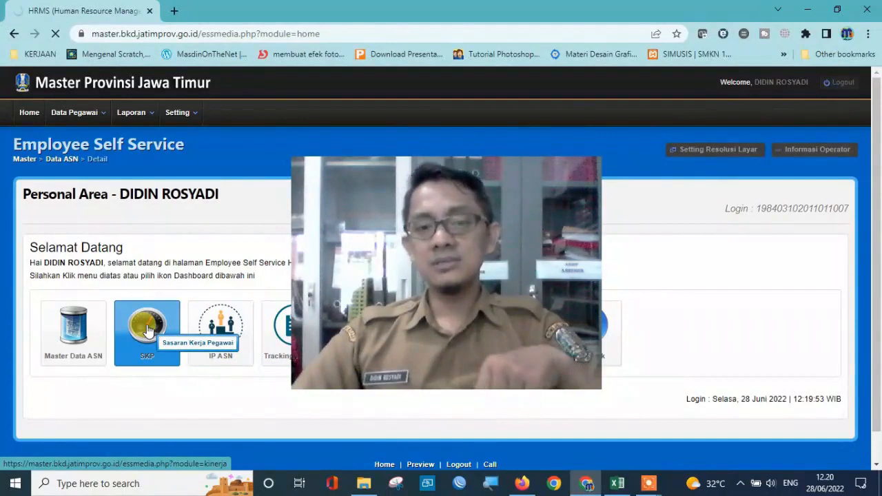
pyautogui.click(148, 334)
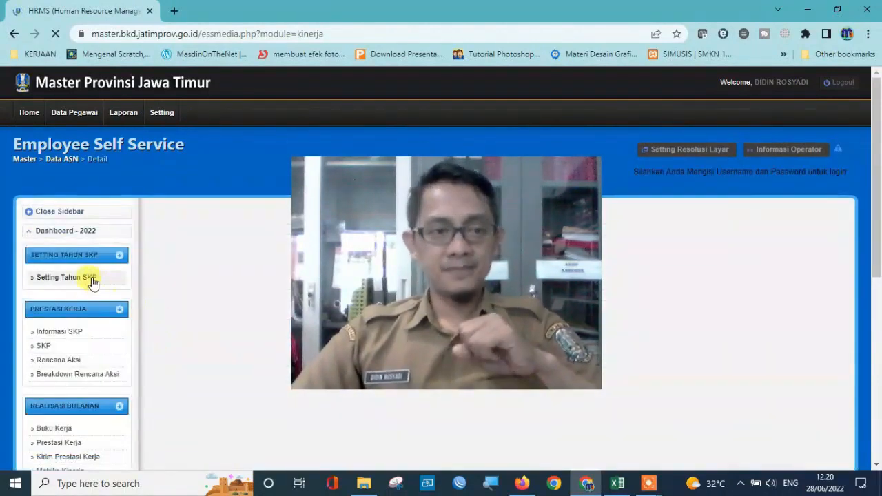
pyautogui.click(77, 282)
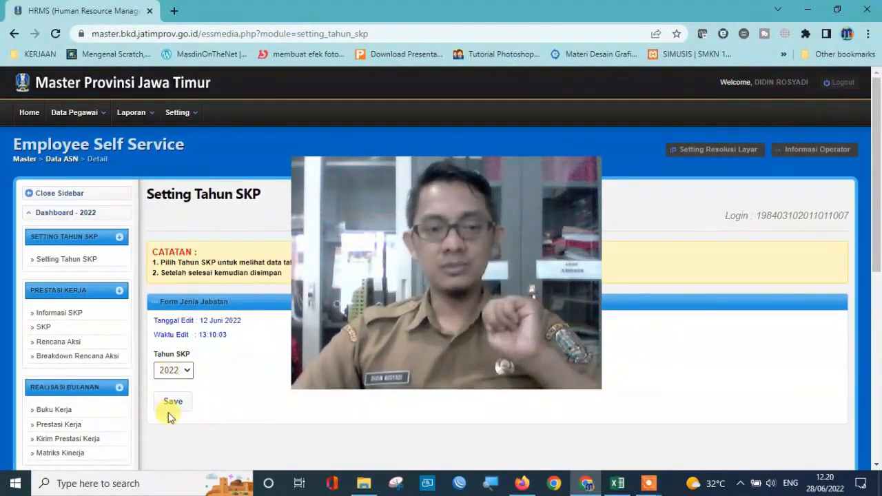
# Open the 2022 record in Informasi SKP for editing.
pyautogui.click(69, 312)
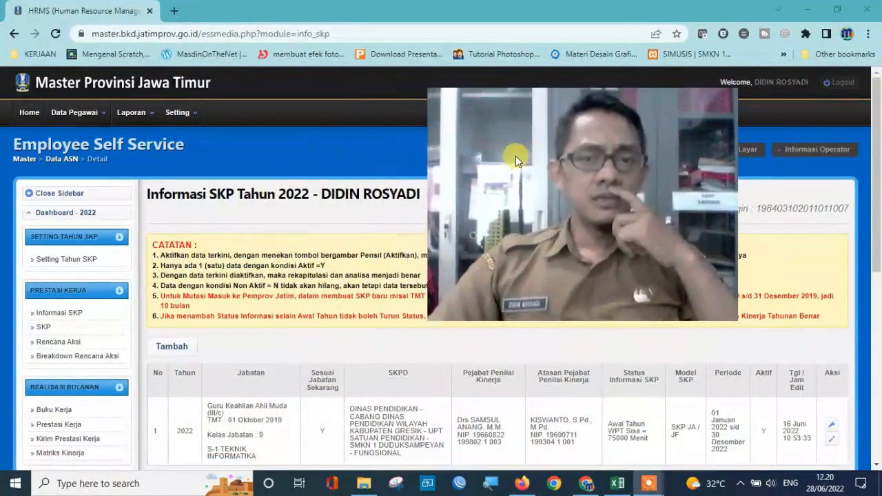
pyautogui.scroll(-1, 311, 319)
pyautogui.scroll(-3, 314, 315)
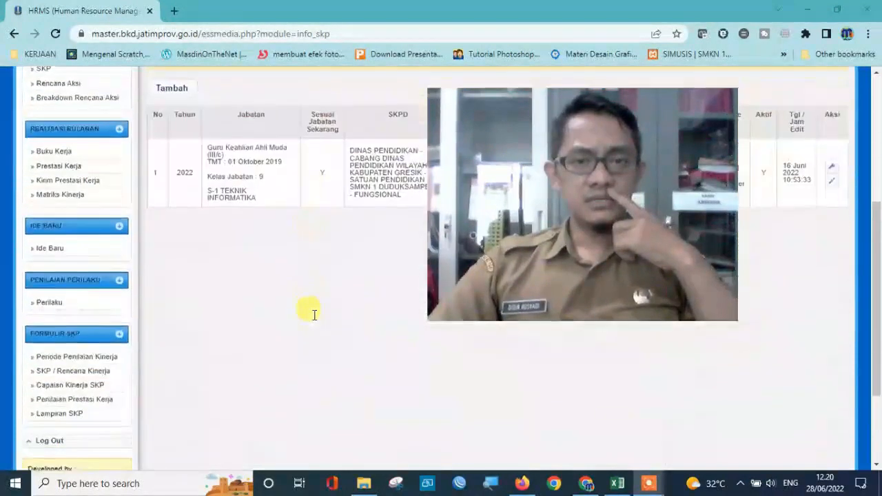
pyautogui.moveTo(518, 173); pyautogui.dragTo(521, 286)
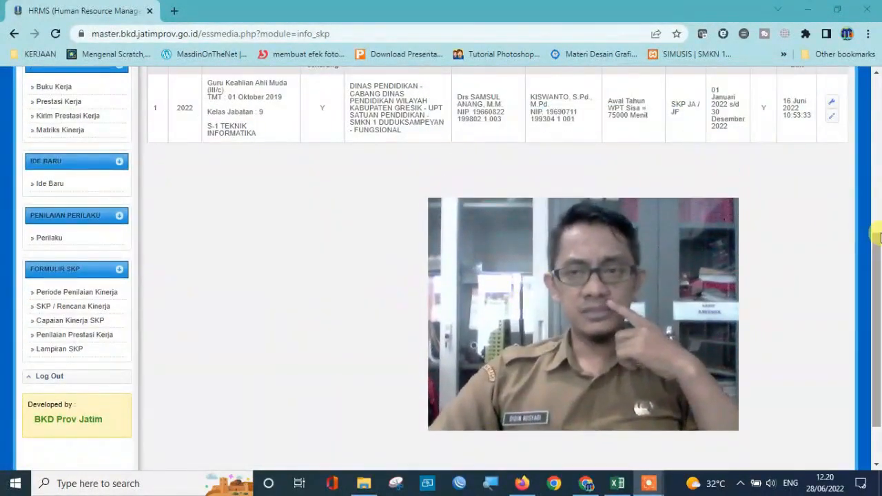
pyautogui.scroll(1, 805, 224)
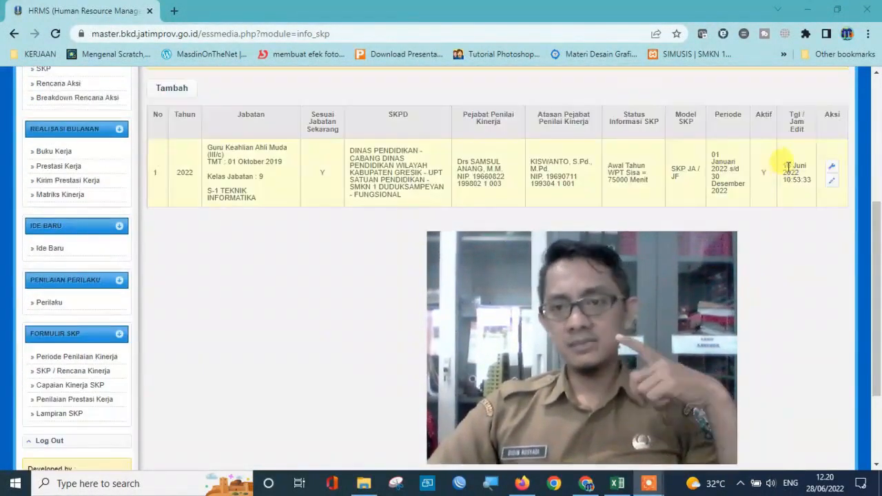
pyautogui.click(832, 168)
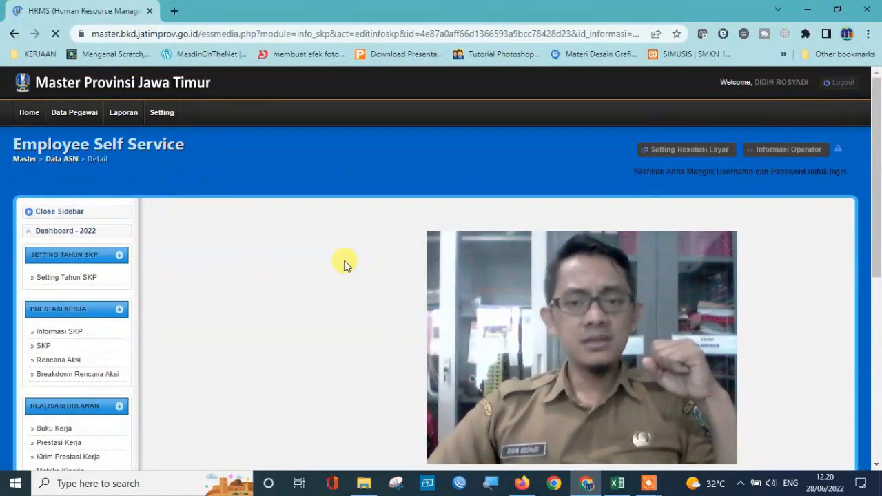
pyautogui.scroll(-3, 346, 265)
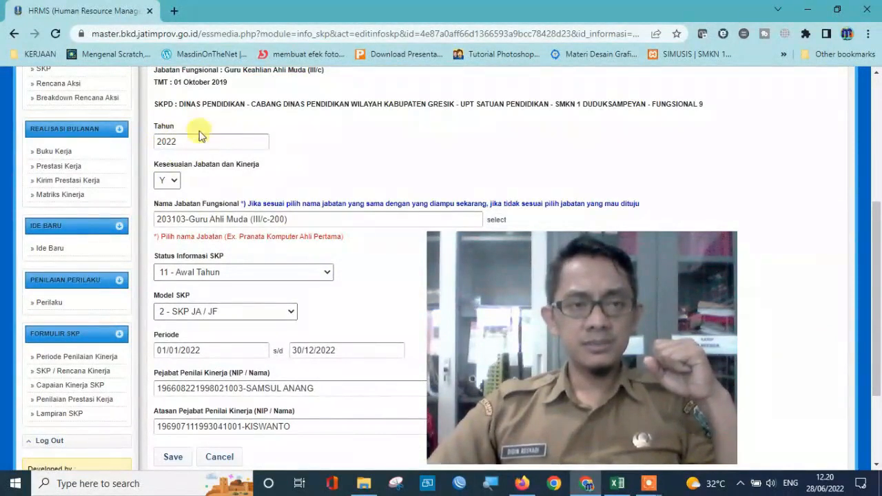
pyautogui.scroll(-1, 207, 141)
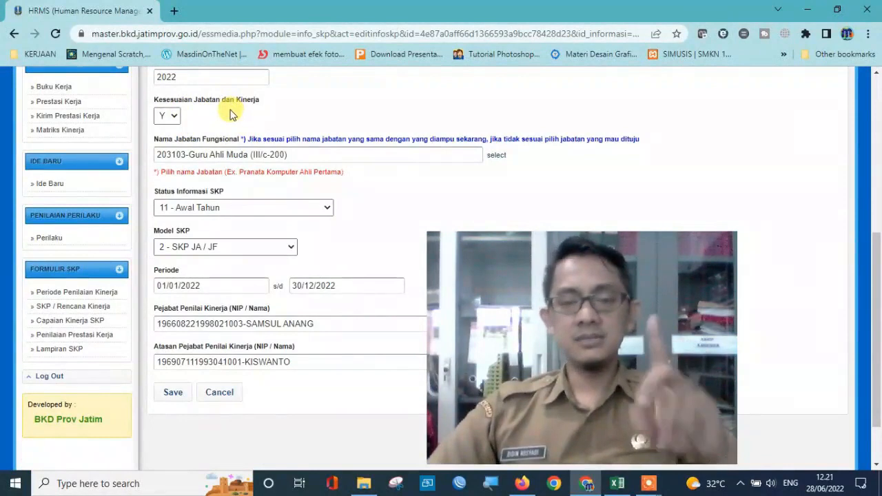
# Keep Kesesuaian Jabatan dan Kinerja at Y and choose 203101-Guru Ahli Pertama (III/a-100) as the functional position.
pyautogui.click(174, 116)
pyautogui.click(212, 118)
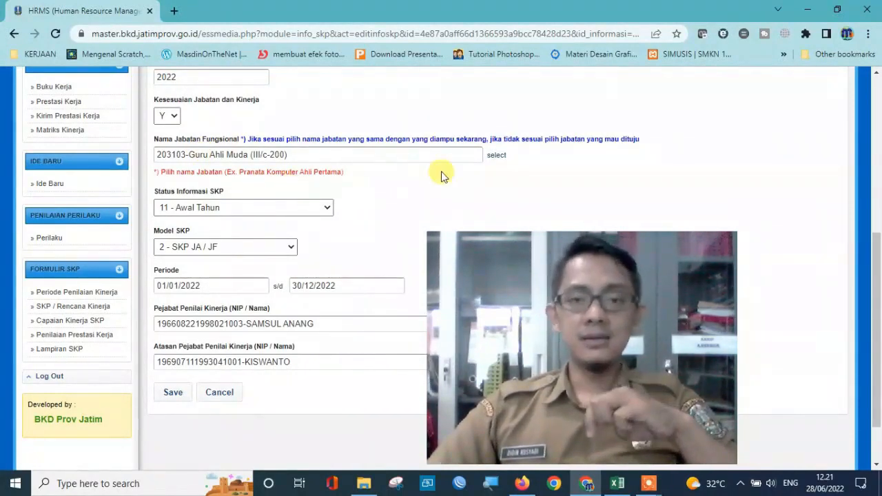
pyautogui.click(496, 157)
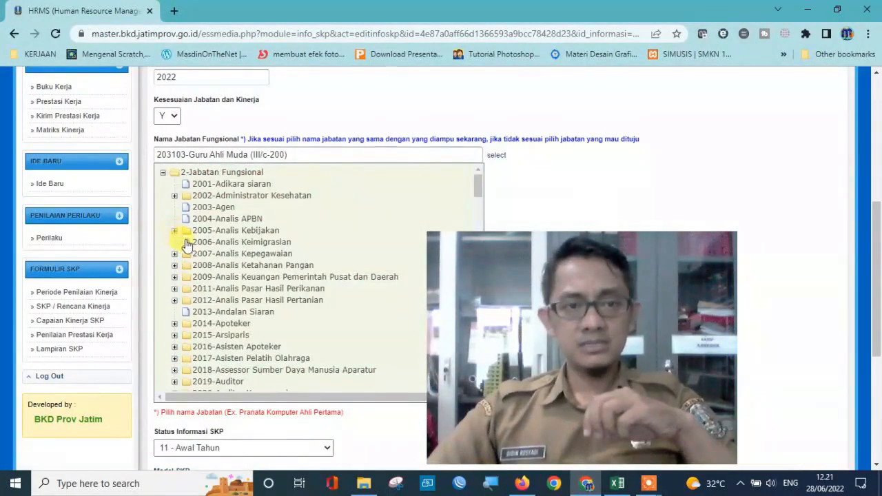
pyautogui.scroll(-5, 189, 248)
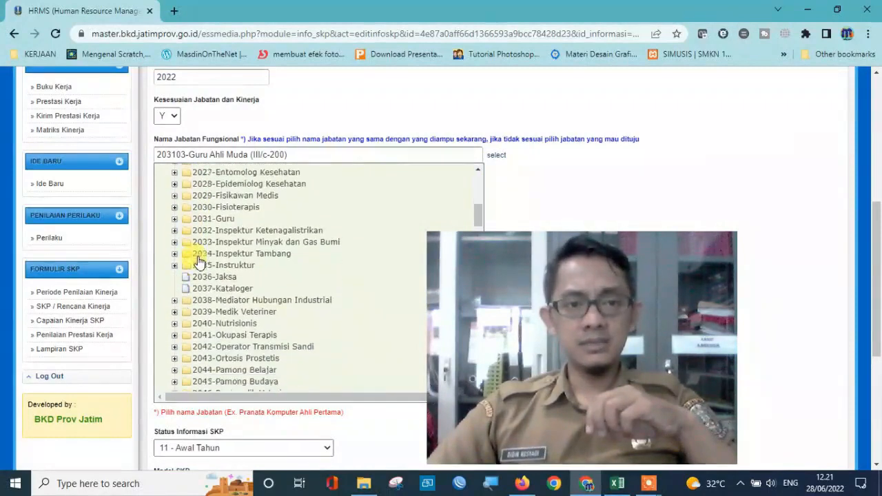
pyautogui.scroll(-1, 197, 250)
pyautogui.click(174, 199)
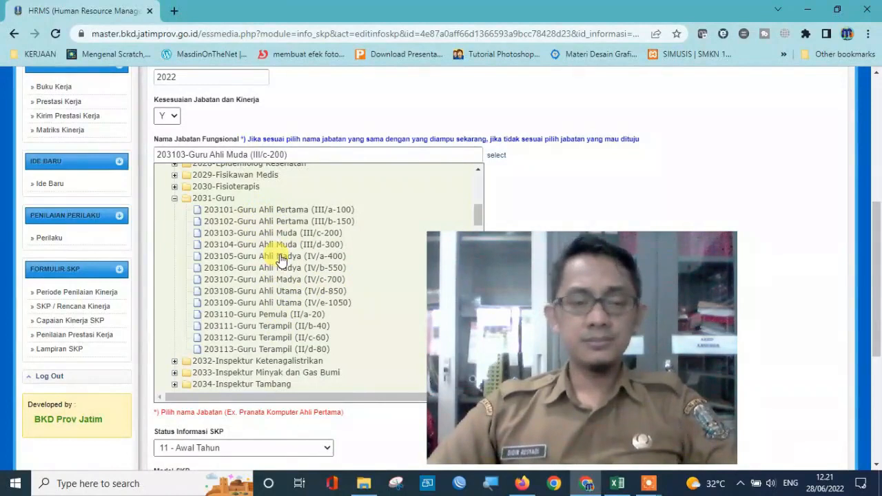
pyautogui.click(286, 211)
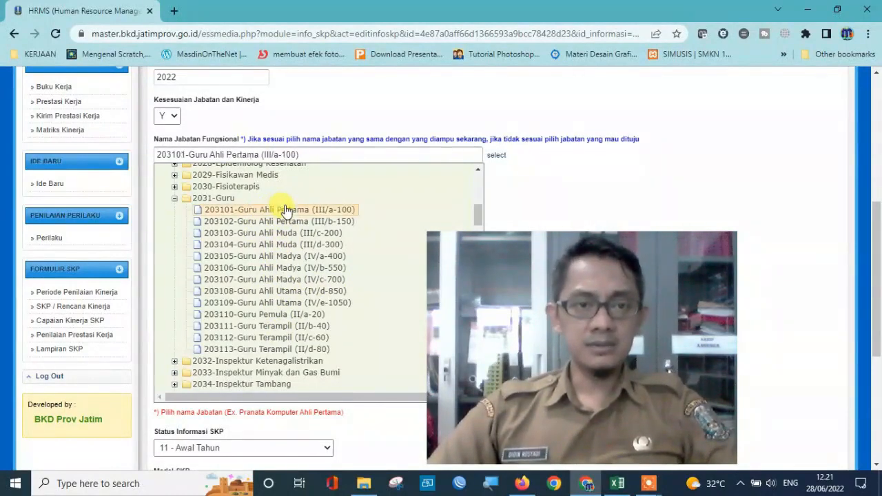
pyautogui.click(526, 188)
# Set the Nama Jabatan Fungsional to 203103-Guru Ahli Muda (III/c-200).
pyautogui.click(499, 158)
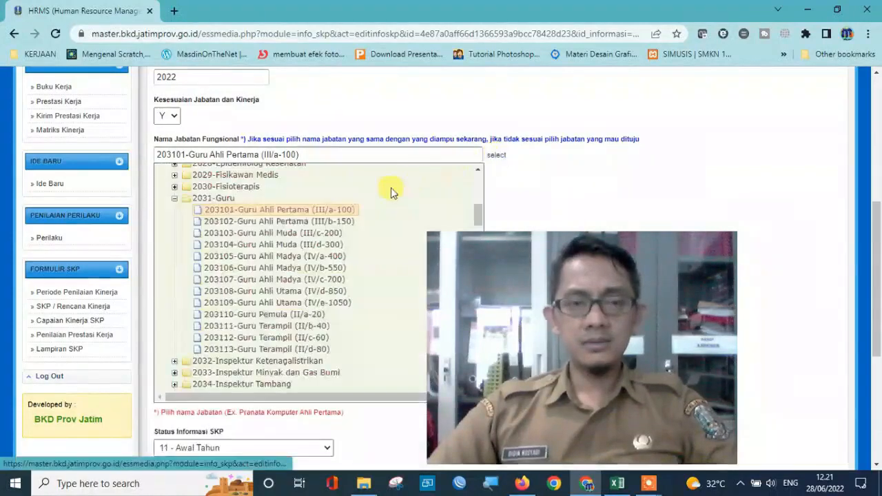
pyautogui.click(292, 235)
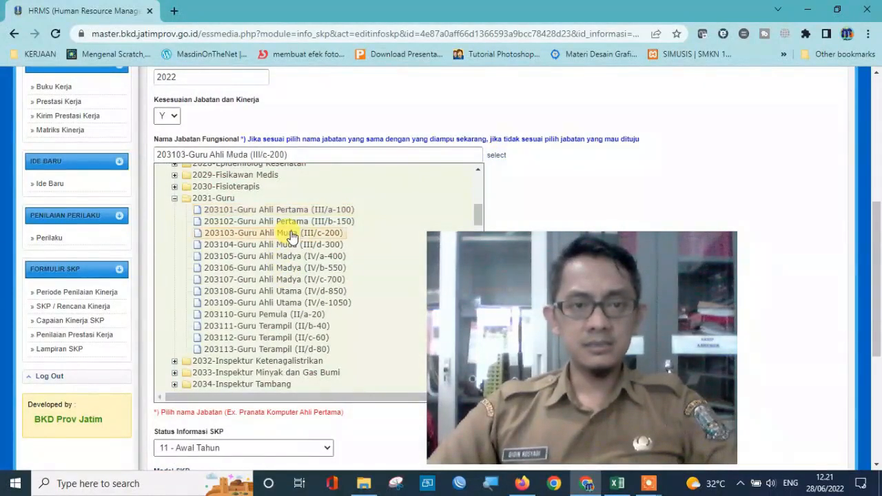
pyautogui.click(530, 196)
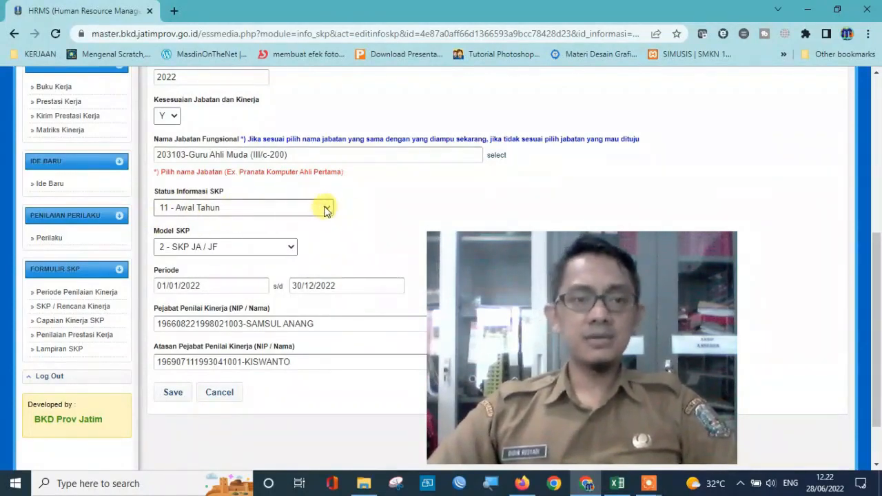
# Check the available Model SKP options, keeping 2 - SKP JA / JF selected.
pyautogui.click(251, 250)
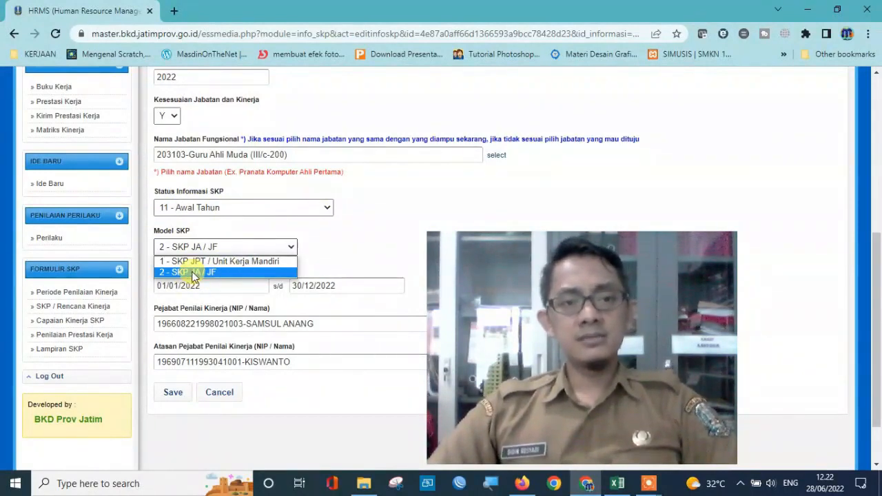
pyautogui.click(331, 261)
pyautogui.scroll(-1, 342, 251)
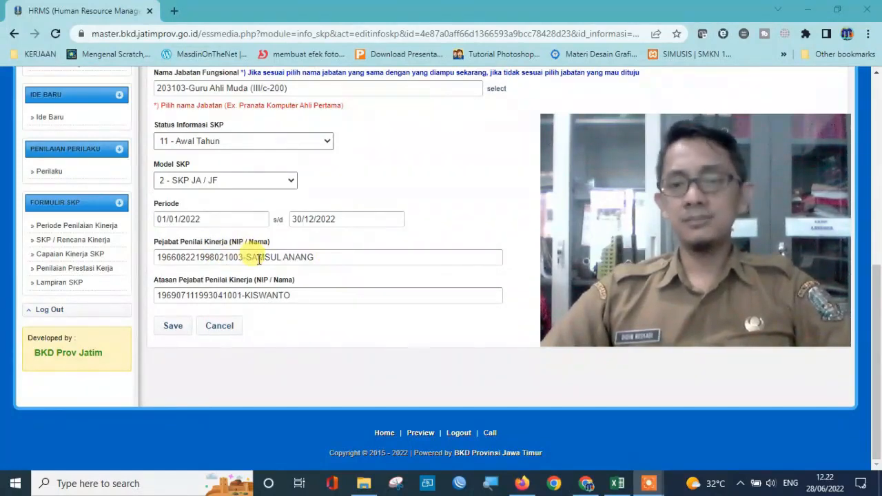
# Examine the NIP and name entries for the performance assessor and the assessor's superior.
pyautogui.click(332, 256)
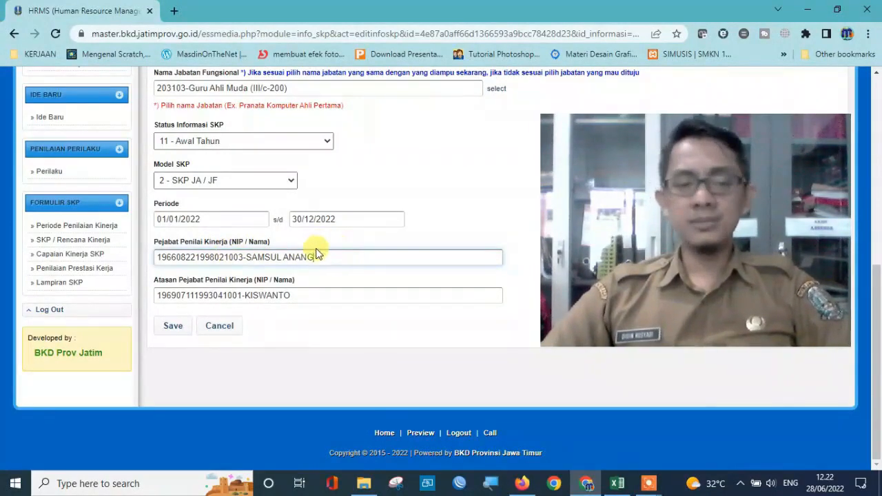
pyautogui.click(205, 257)
pyautogui.moveTo(240, 257); pyautogui.dragTo(158, 257)
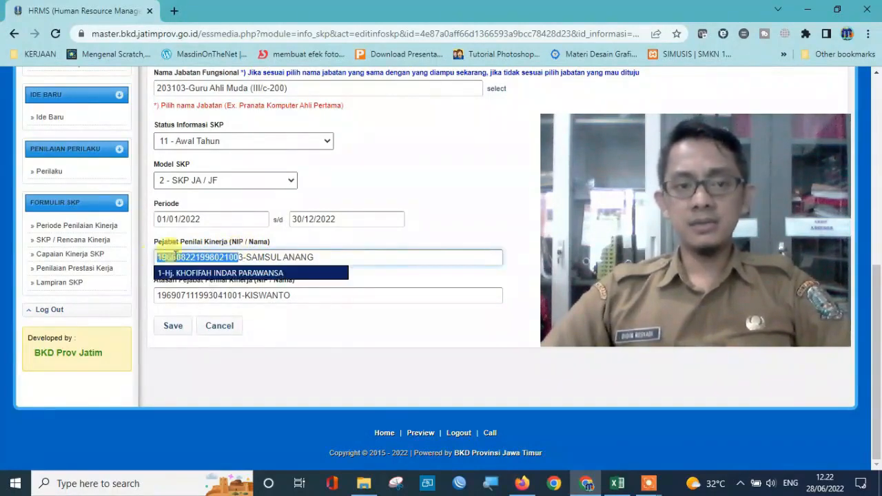
pyautogui.click(302, 257)
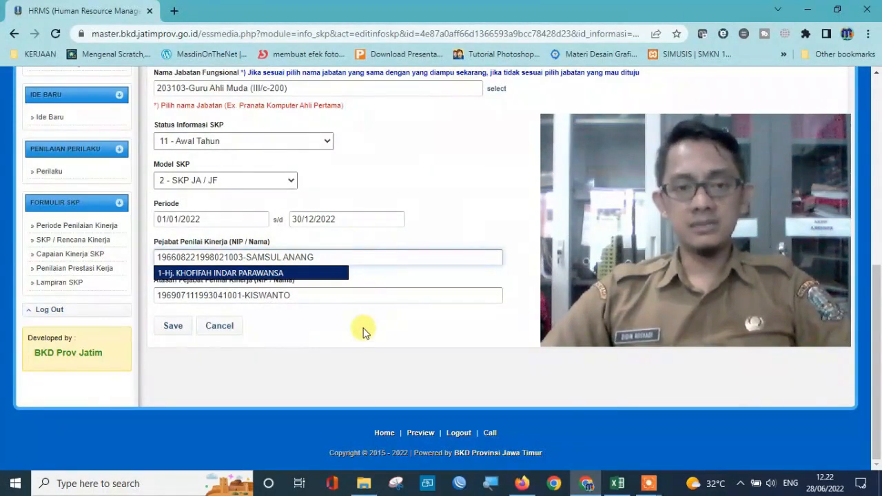
pyautogui.click(303, 296)
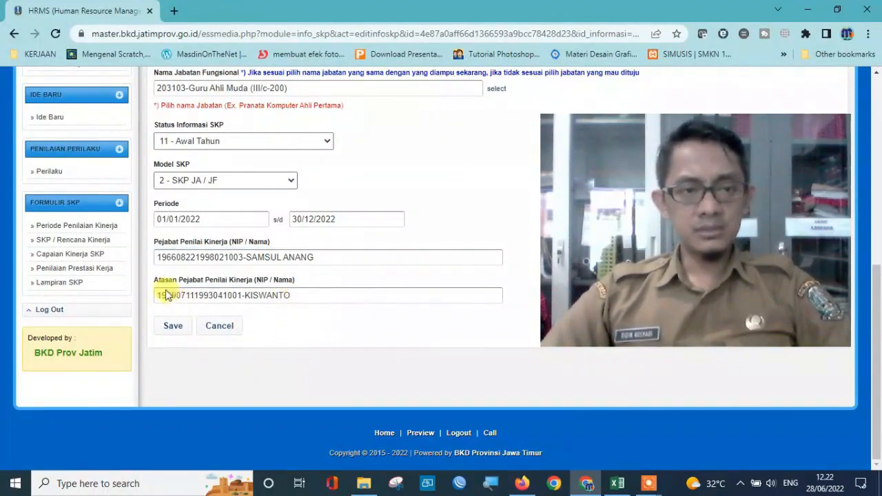
pyautogui.click(206, 283)
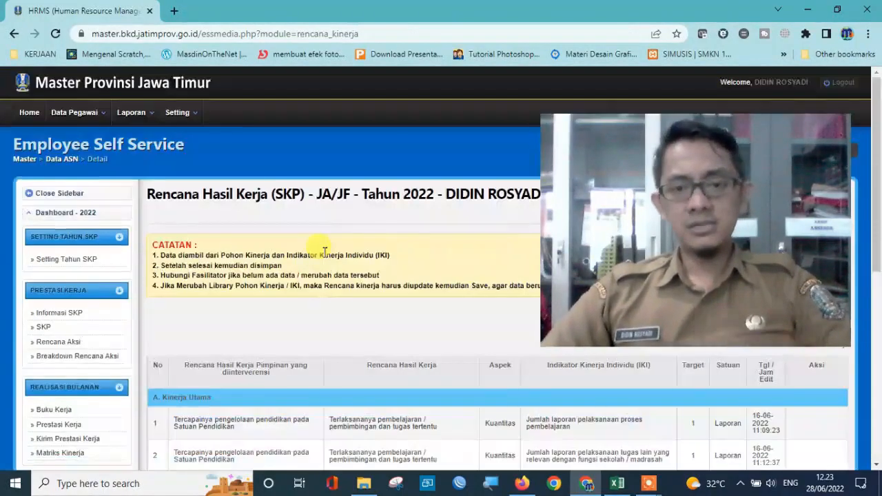
# Return from the SKP work plan to Informasi SKP and check the 2022 record's Aktif status.
pyautogui.scroll(-2, 317, 250)
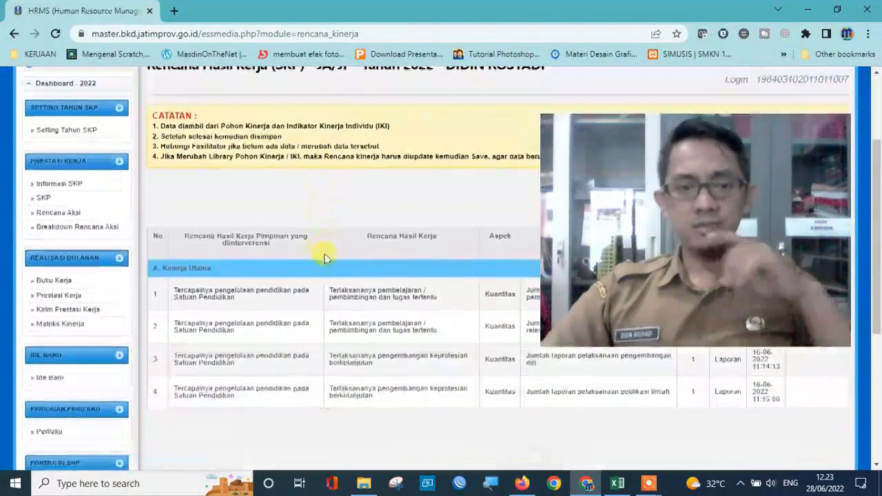
pyautogui.click(61, 185)
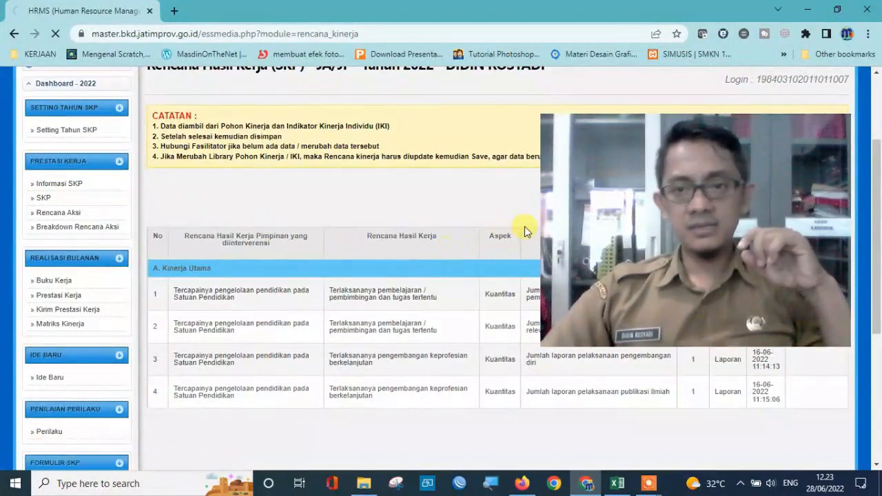
pyautogui.moveTo(738, 232); pyautogui.dragTo(481, 178)
pyautogui.scroll(-2, 817, 300)
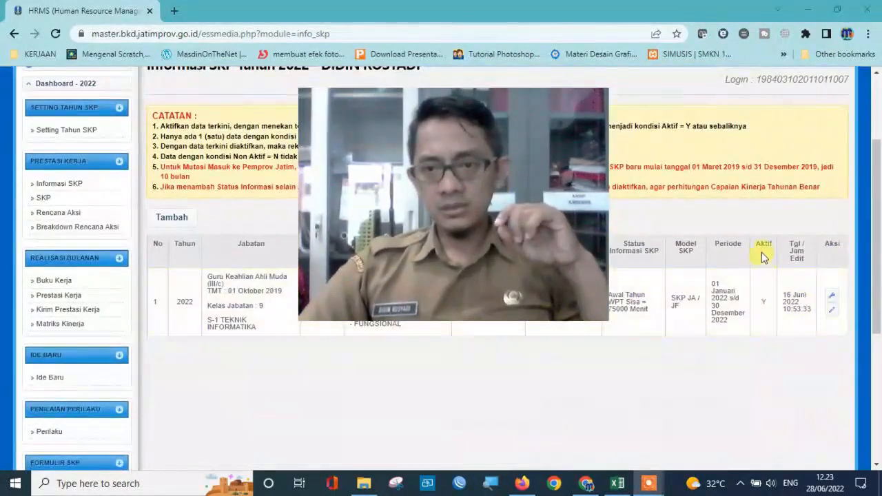
pyautogui.click(760, 301)
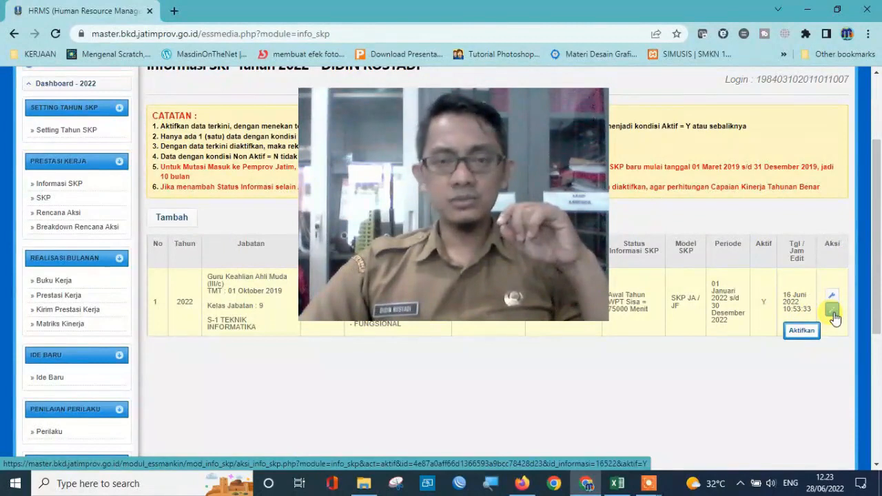
# Open the SKP work plan for 2022 and check its Verifikasi Atasan status.
pyautogui.click(765, 309)
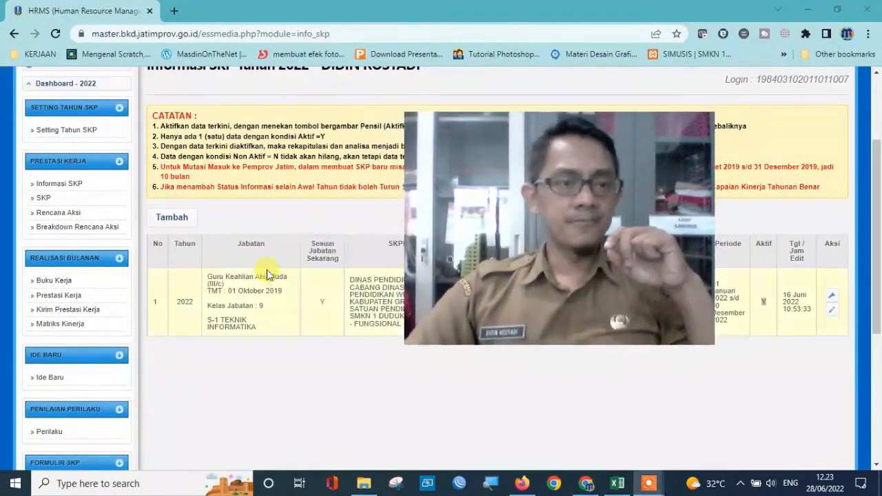
pyautogui.click(41, 198)
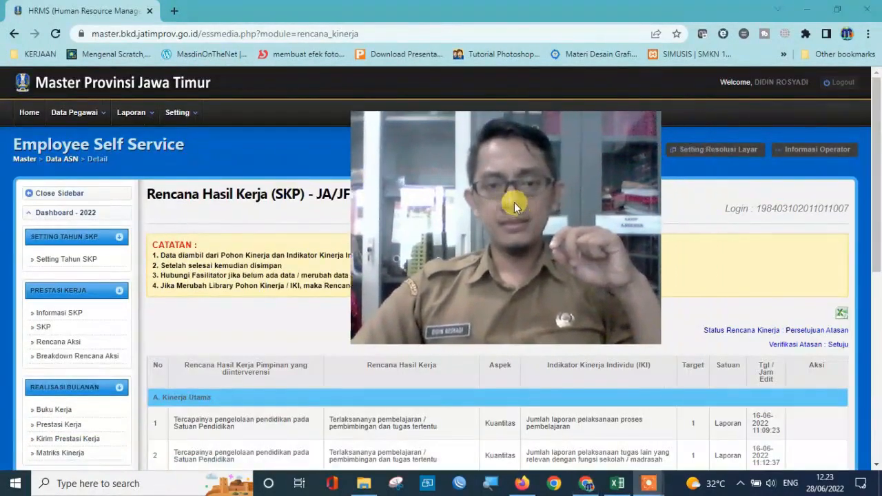
pyautogui.scroll(-2, 635, 187)
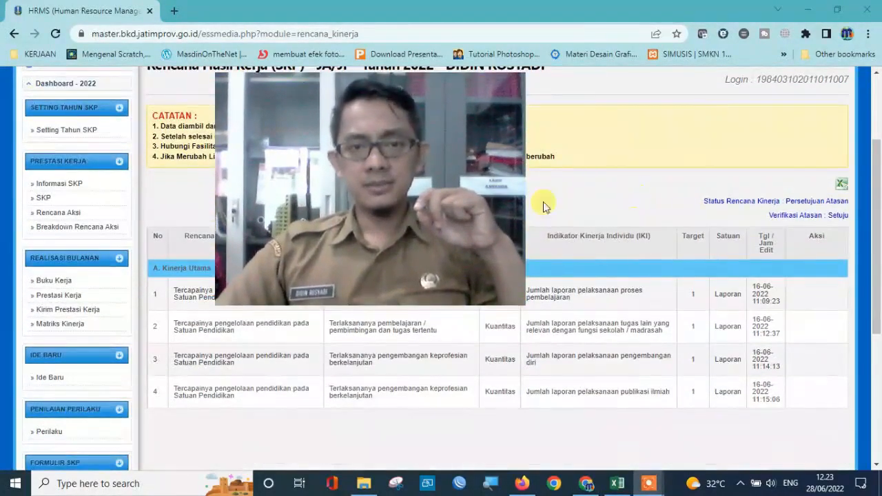
pyautogui.moveTo(423, 273); pyautogui.dragTo(185, 106)
pyautogui.doubleClick(839, 211)
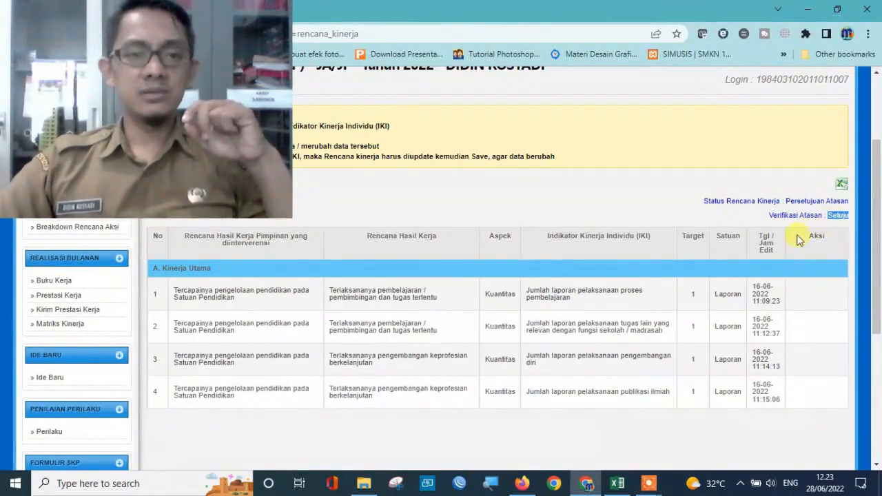
pyautogui.click(830, 217)
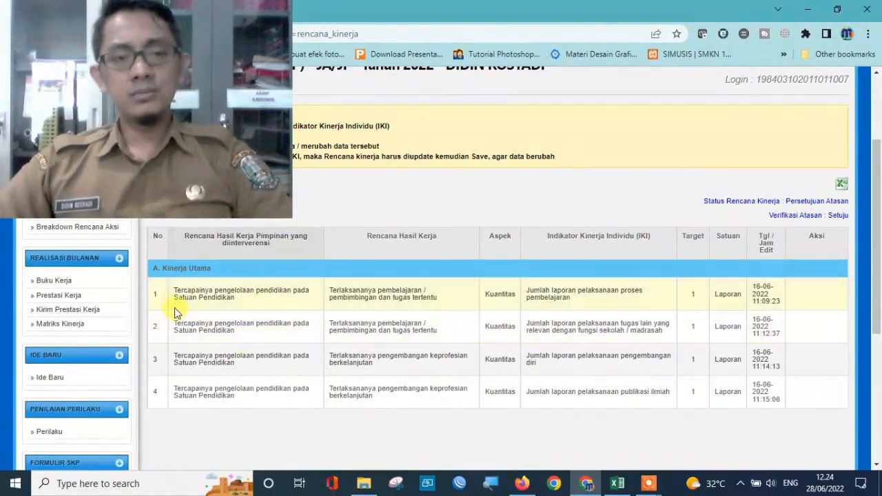
# Examine the leader's intervened plan and the Rencana Hasil Kerja in row 1 of Kinerja Utama.
pyautogui.moveTo(173, 292); pyautogui.dragTo(255, 309)
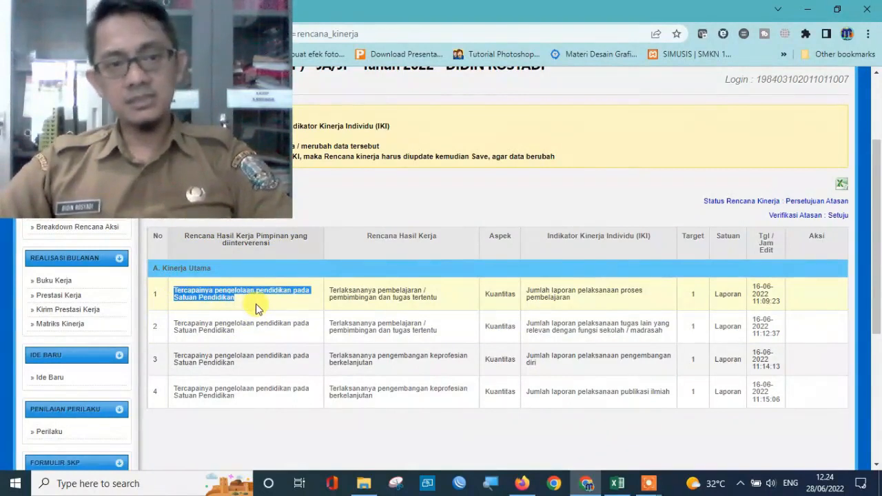
pyautogui.click(255, 309)
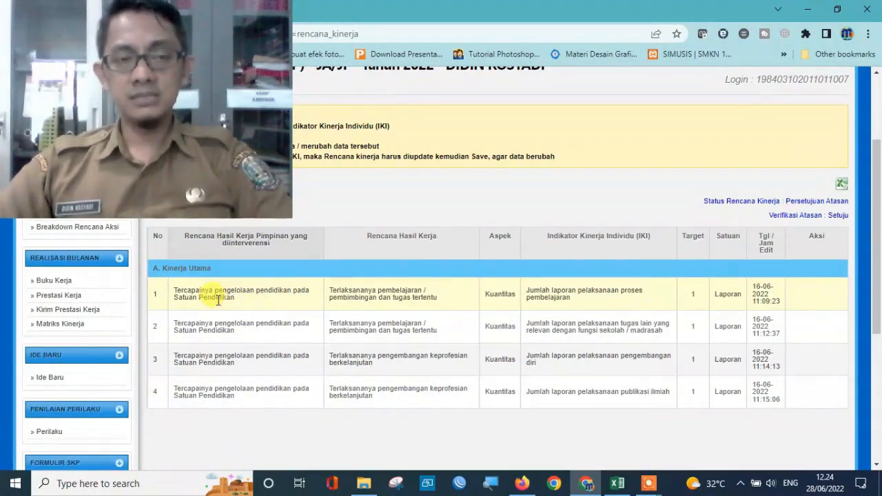
pyautogui.click(404, 268)
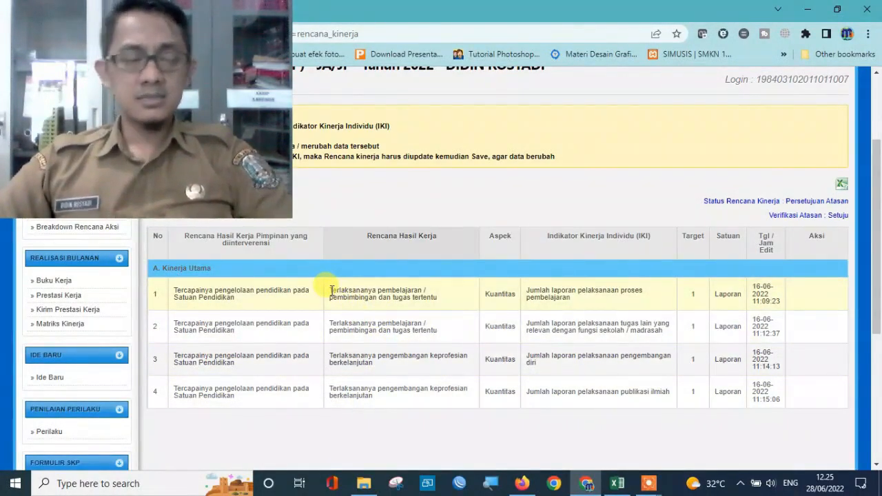
pyautogui.moveTo(332, 290); pyautogui.dragTo(391, 290)
pyautogui.click(379, 291)
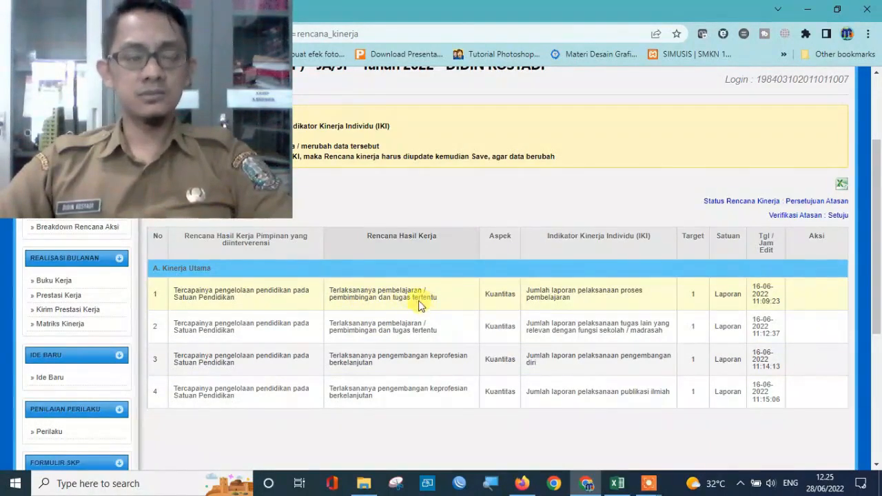
pyautogui.moveTo(329, 290); pyautogui.dragTo(436, 300)
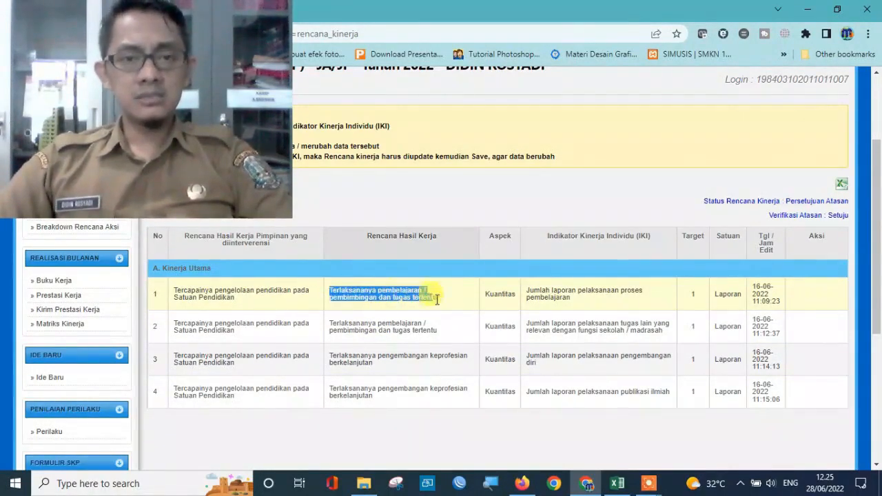
pyautogui.click(404, 321)
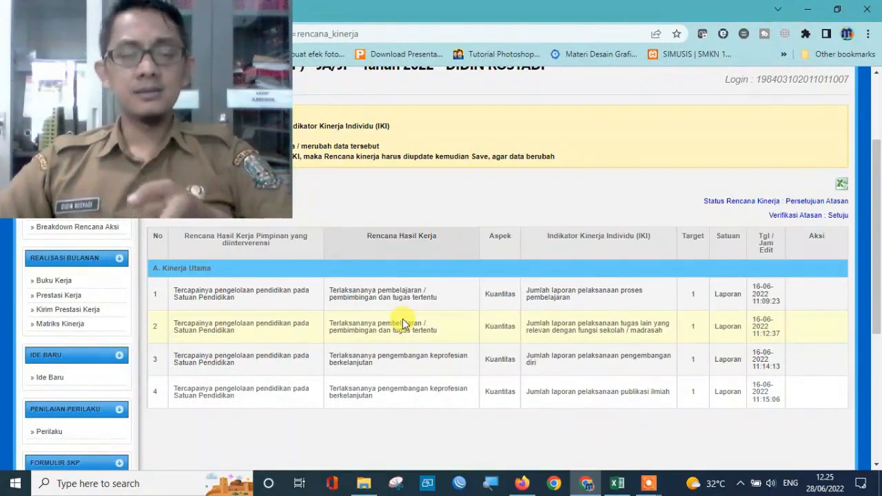
pyautogui.moveTo(402, 298); pyautogui.dragTo(439, 302)
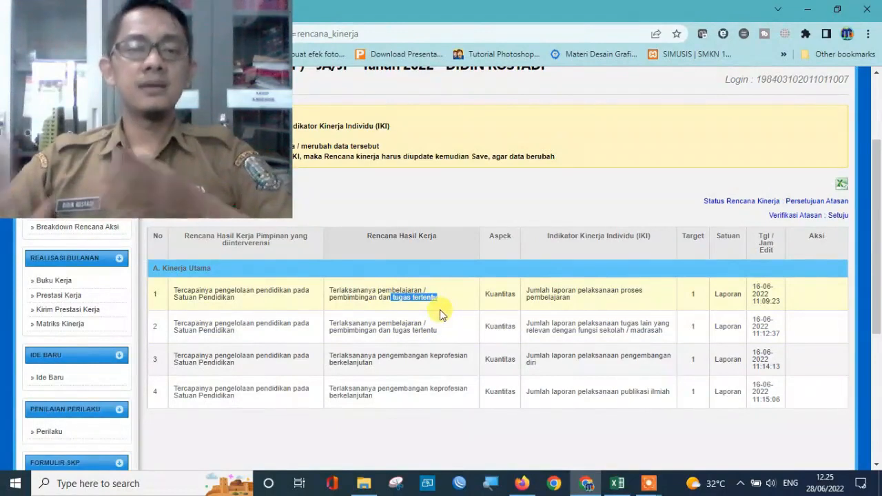
# Examine the Indikator Kinerja Individu of rows 1 and 2 against their shared Rencana Hasil Kerja.
pyautogui.click(549, 237)
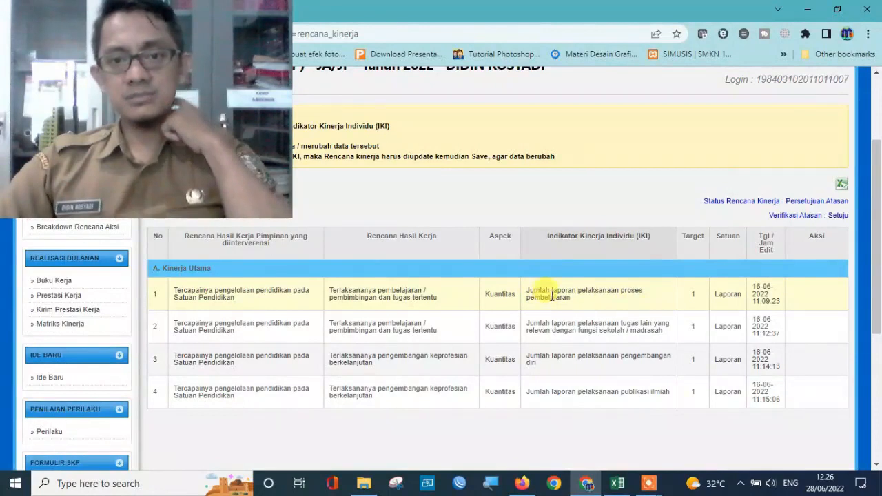
pyautogui.moveTo(622, 290); pyautogui.dragTo(629, 301)
pyautogui.click(623, 291)
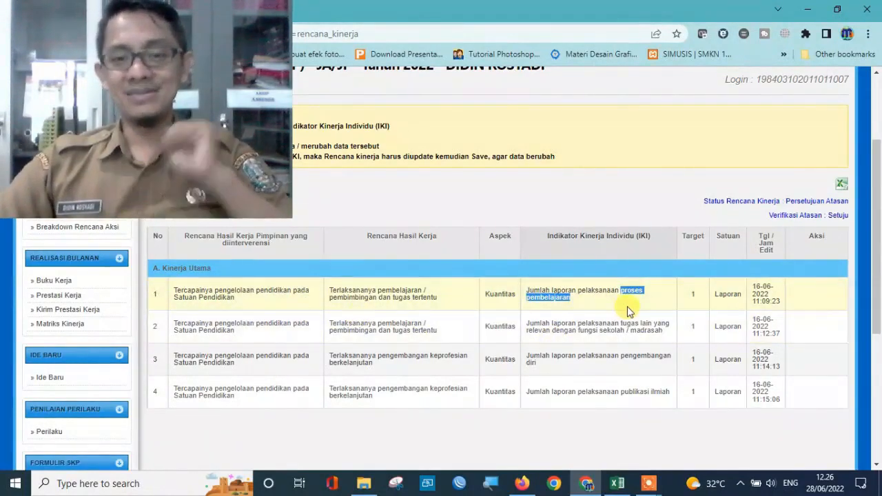
pyautogui.click(538, 323)
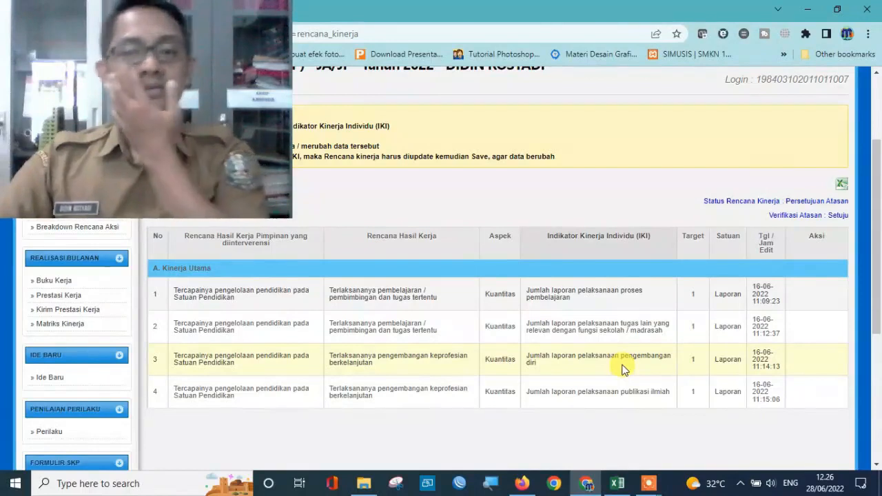
pyautogui.moveTo(526, 323); pyautogui.dragTo(675, 338)
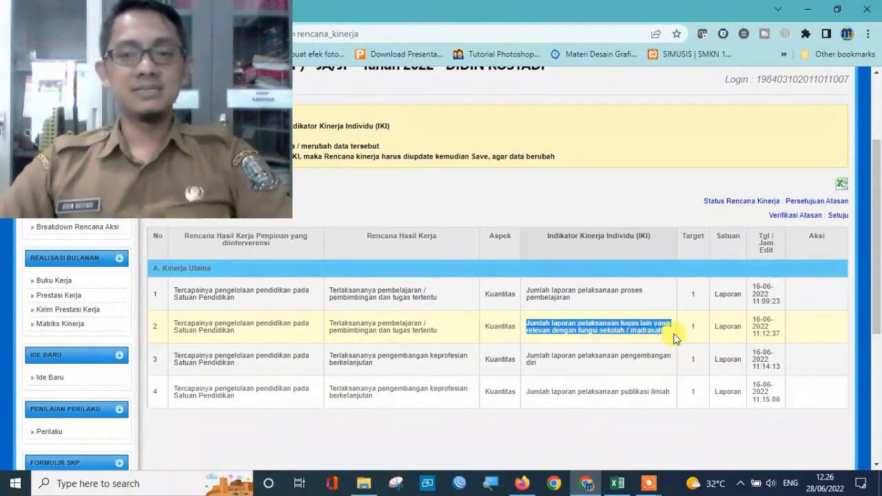
pyautogui.click(675, 338)
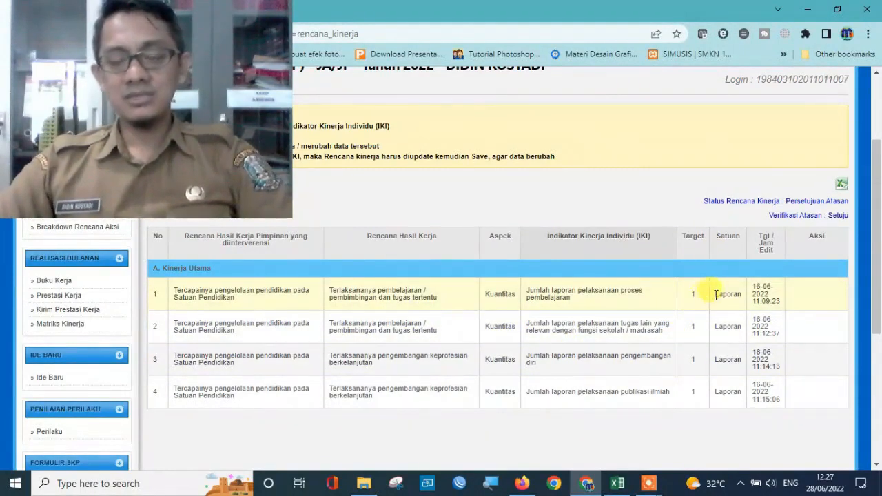
pyautogui.moveTo(371, 290); pyautogui.dragTo(372, 326)
pyautogui.click(375, 326)
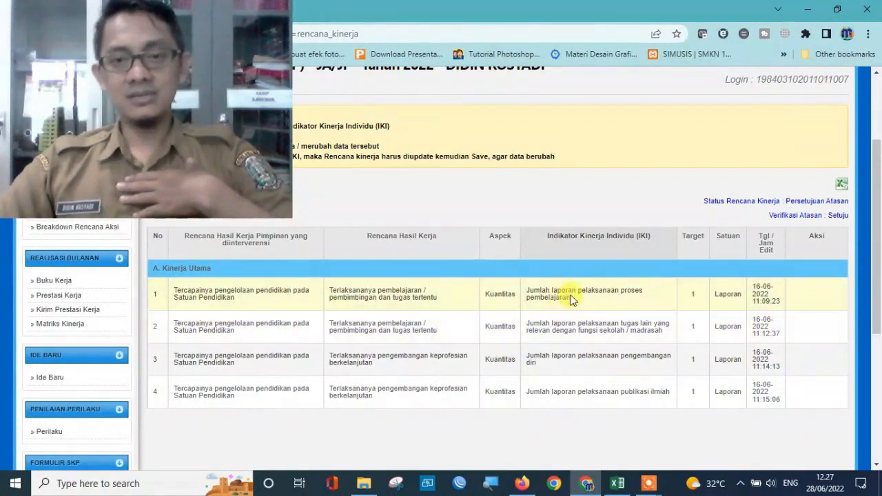
pyautogui.moveTo(600, 290); pyautogui.dragTo(659, 312)
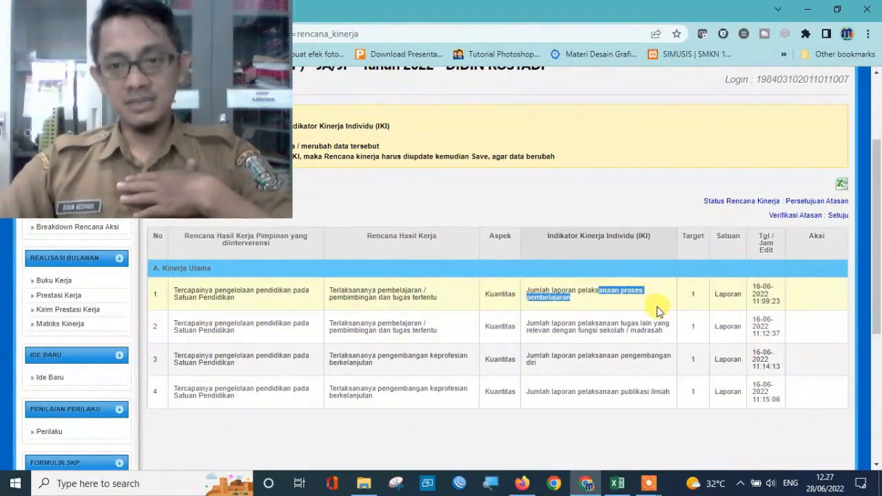
pyautogui.moveTo(602, 331); pyautogui.dragTo(687, 331)
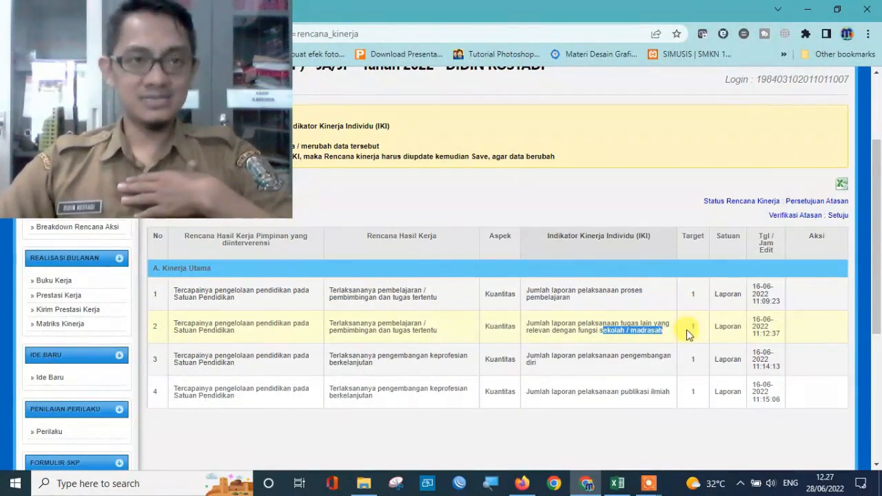
pyautogui.click(630, 328)
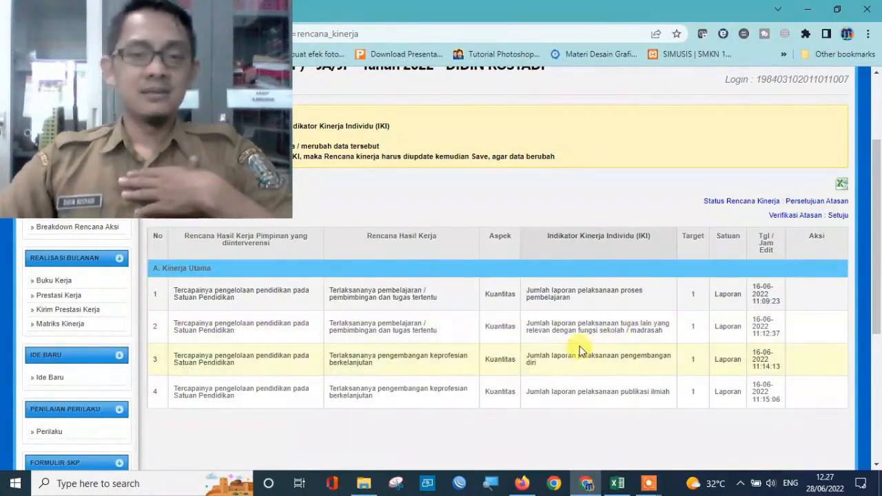
# Examine the Rencana Hasil Kerja and Indikator Kinerja Individu of rows 3 and 4 in Kinerja Utama.
pyautogui.scroll(-1, 577, 346)
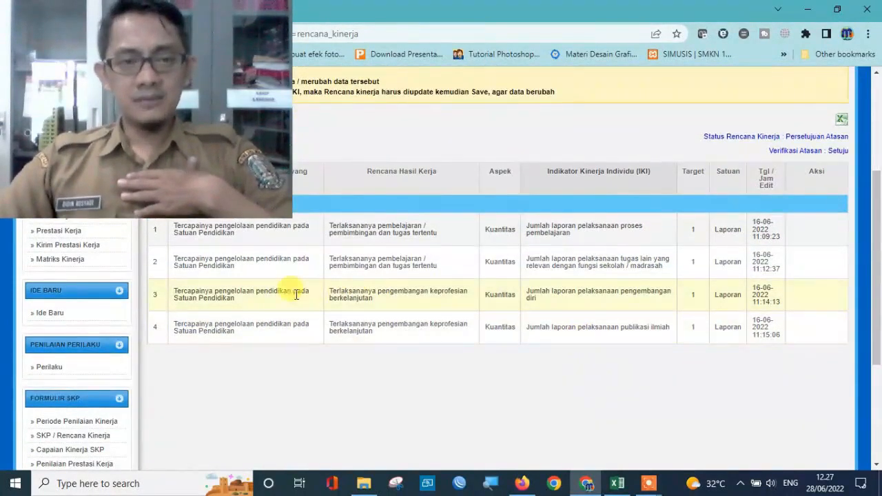
pyautogui.moveTo(330, 291); pyautogui.dragTo(412, 314)
pyautogui.click(364, 295)
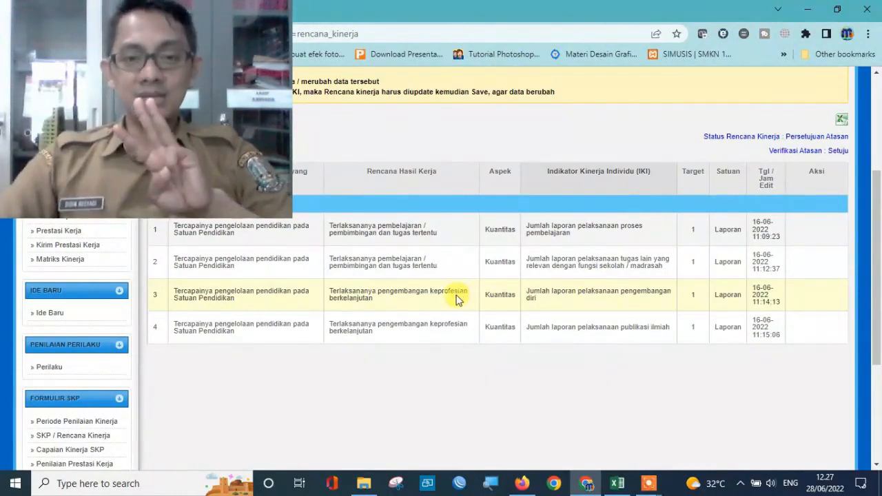
pyautogui.doubleClick(434, 290)
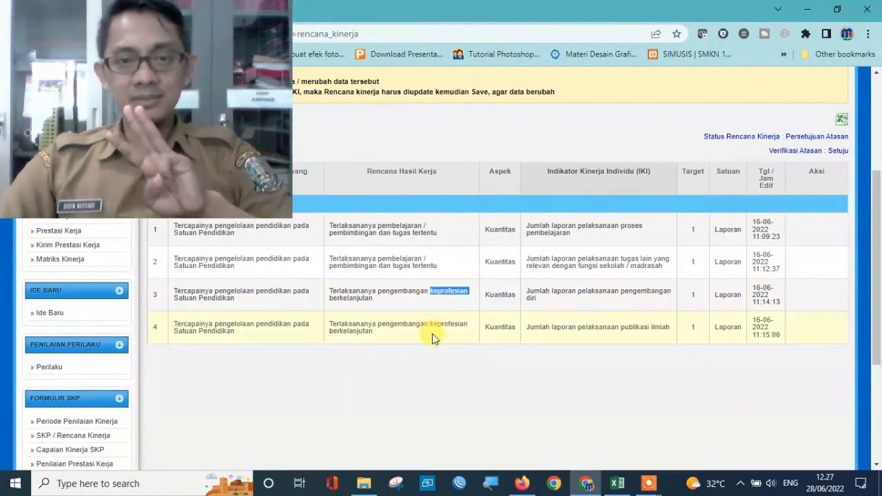
pyautogui.doubleClick(434, 323)
pyautogui.click(448, 289)
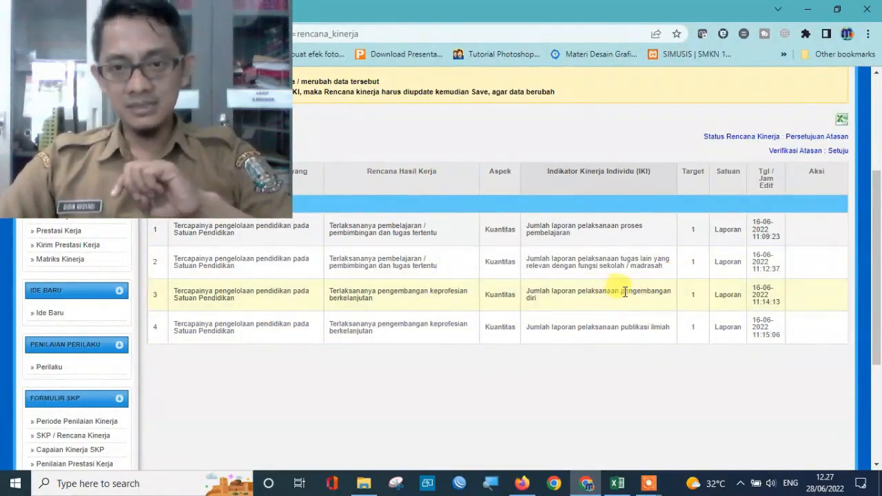
pyautogui.moveTo(622, 290); pyautogui.dragTo(623, 309)
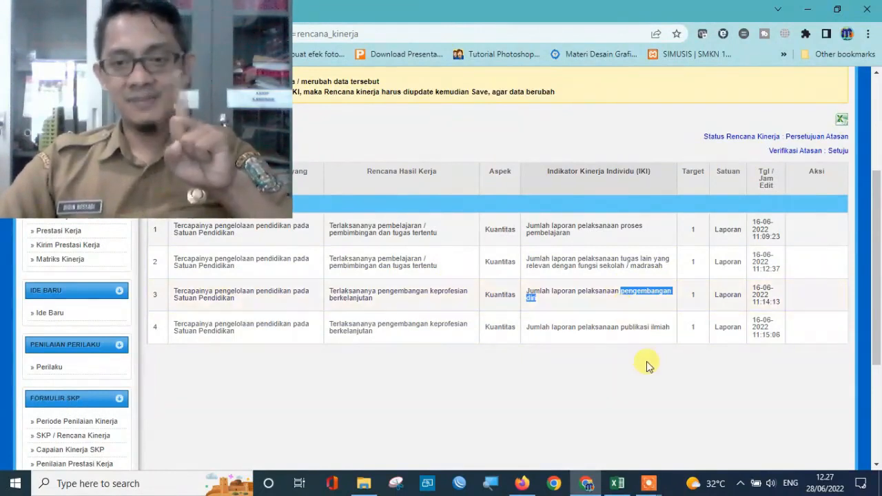
pyautogui.moveTo(620, 327); pyautogui.dragTo(675, 328)
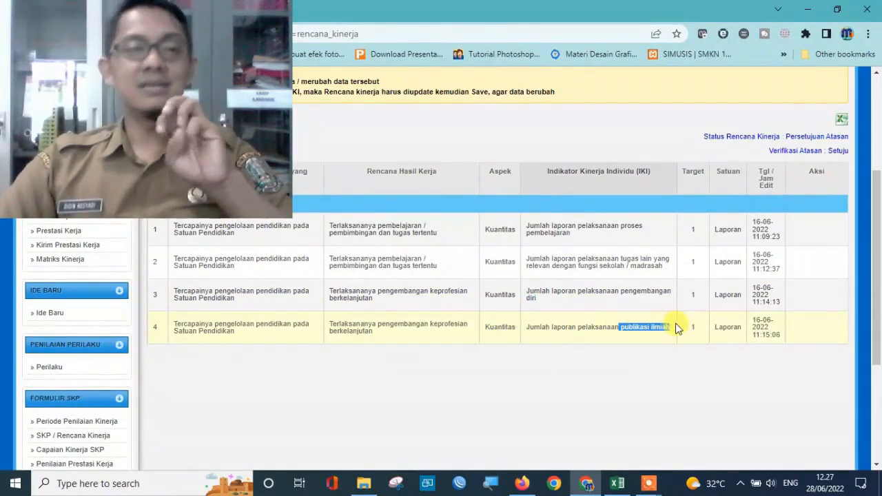
pyautogui.click(635, 357)
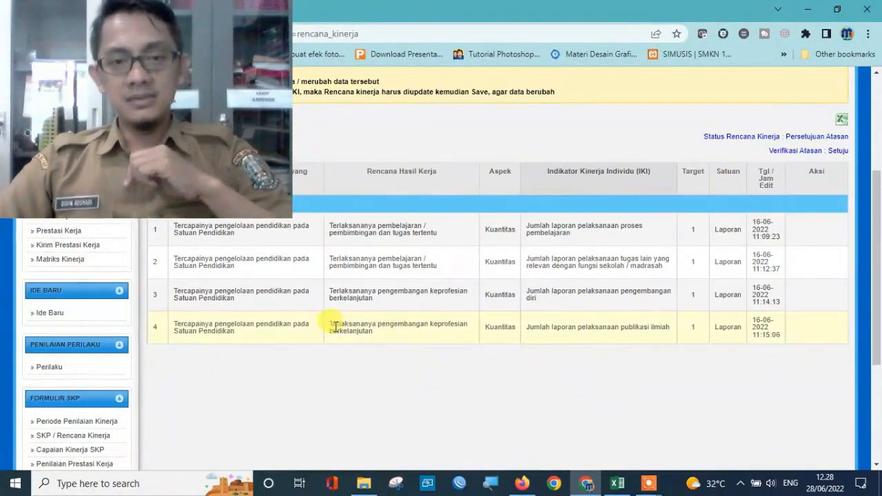
pyautogui.moveTo(329, 323); pyautogui.dragTo(433, 337)
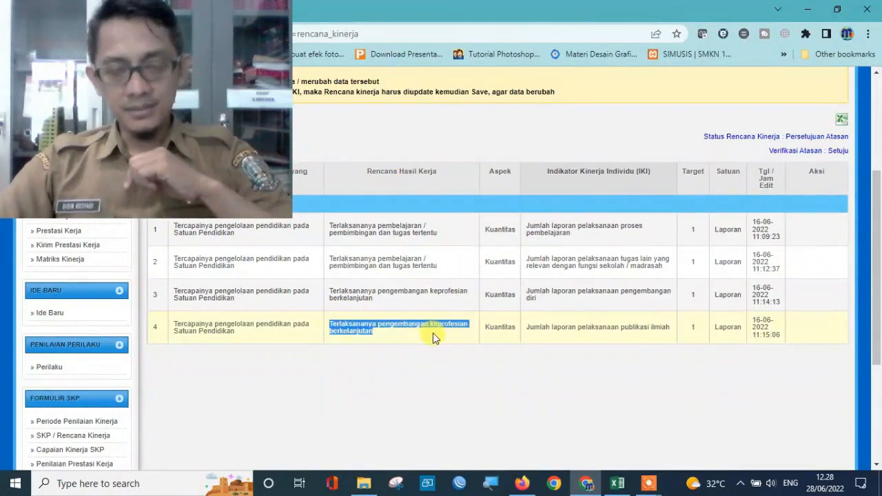
pyautogui.click(561, 364)
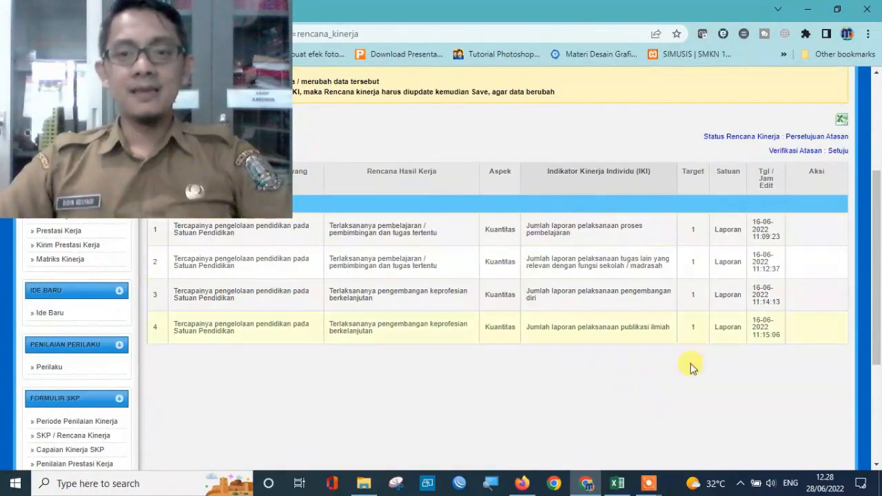
pyautogui.click(669, 294)
pyautogui.scroll(3, 662, 290)
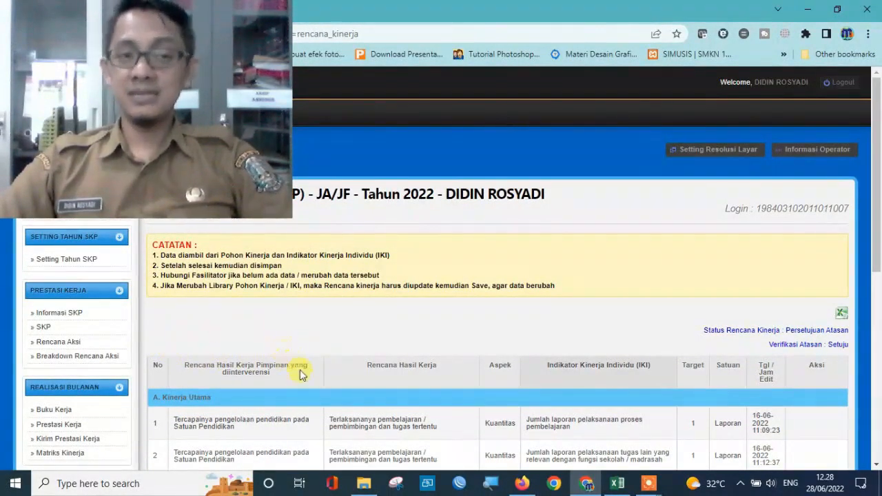
pyautogui.scroll(-2, 324, 369)
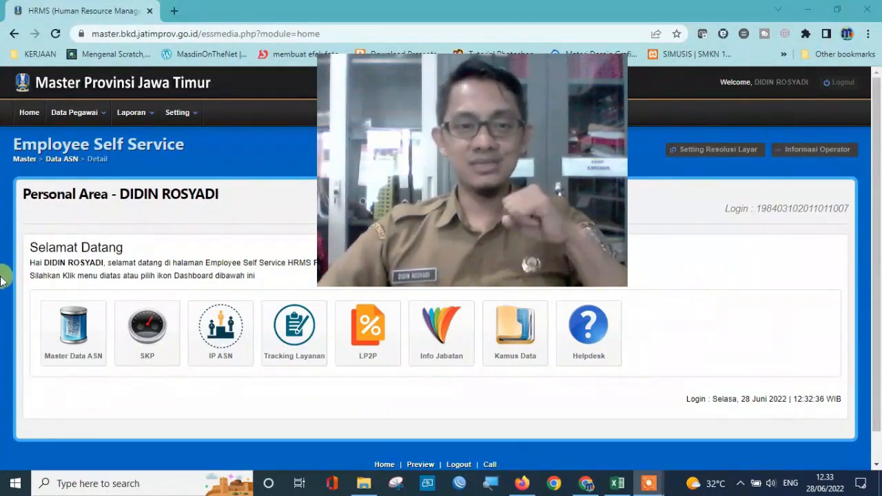
# Open the SKP module from the Personal Area and go to the Kinerja Utama list in the SKP work plan.
pyautogui.click(148, 335)
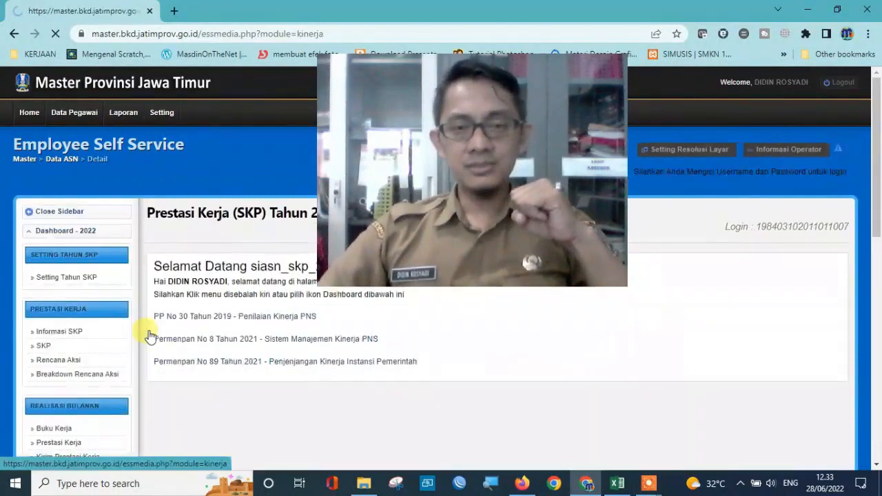
pyautogui.click(40, 342)
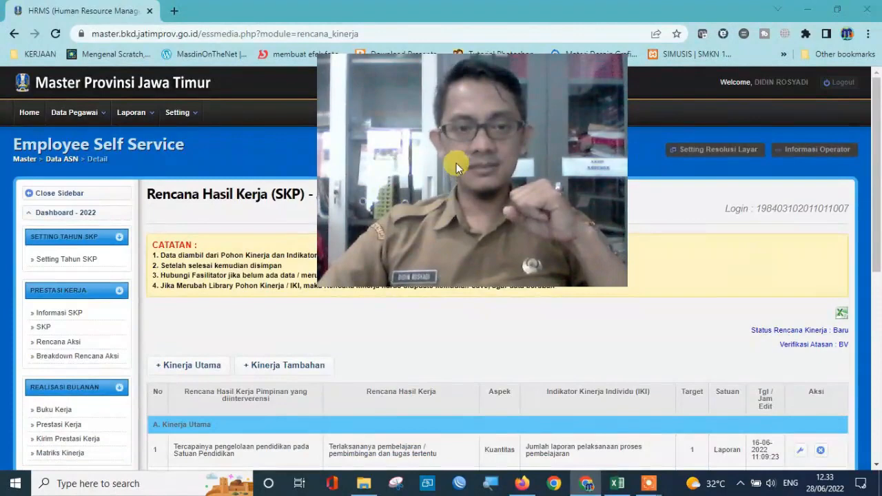
pyautogui.scroll(-4, 445, 250)
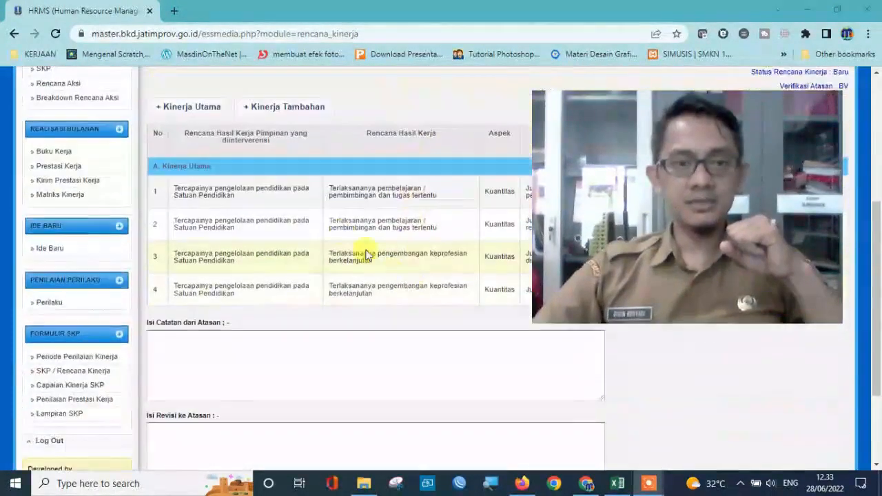
# Start a new Kinerja Utama entry in the work plan and open the Rencana Kinerja lookup.
pyautogui.scroll(3, 270, 260)
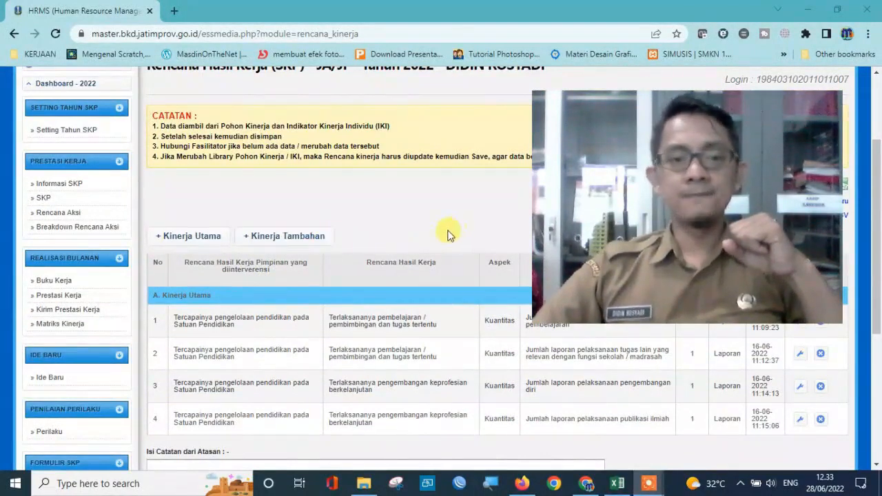
pyautogui.scroll(-2, 449, 232)
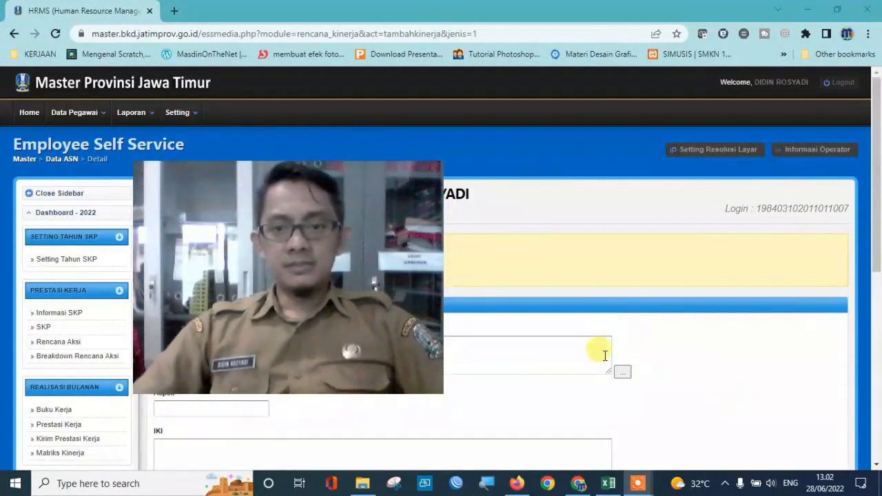
pyautogui.click(623, 374)
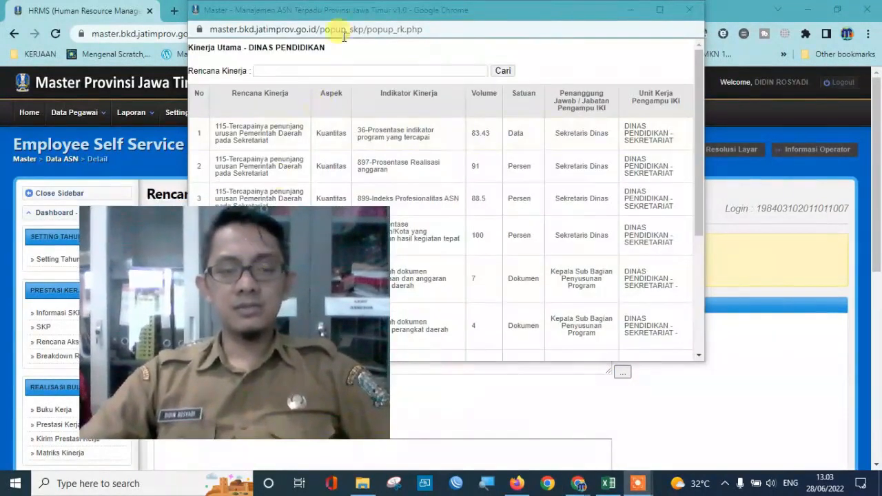
pyautogui.moveTo(350, 14); pyautogui.dragTo(478, 21)
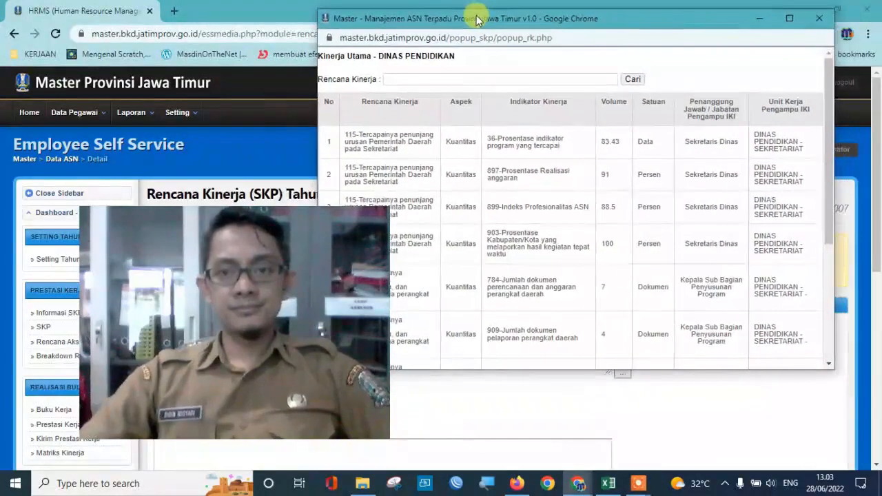
pyautogui.moveTo(259, 222); pyautogui.dragTo(211, 191)
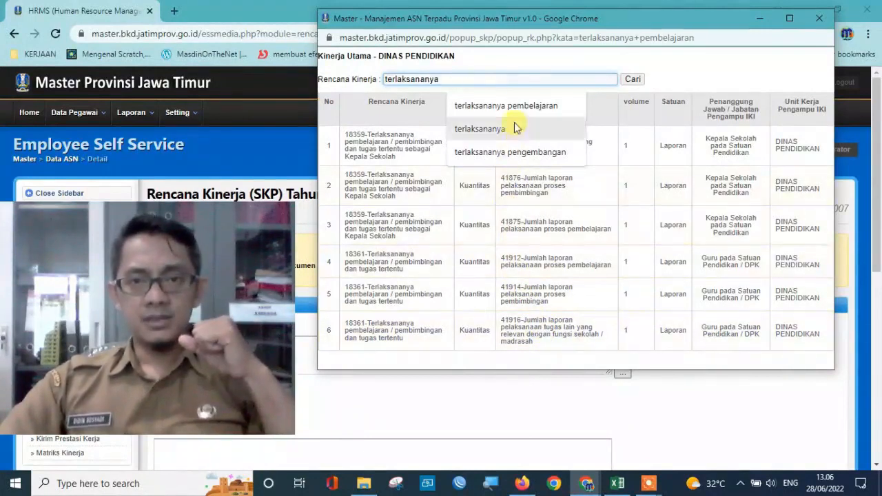
# Search the Rencana Kinerja lookup for "terlaksananya pengembangan" and pick the teacher plan 18362 with indicator 41921-Jumlah karya inovatif.
pyautogui.click(507, 154)
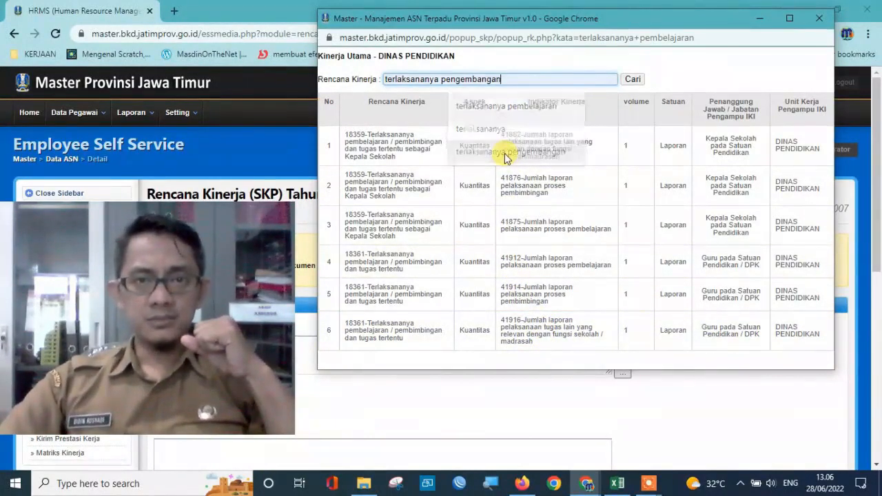
pyautogui.click(633, 80)
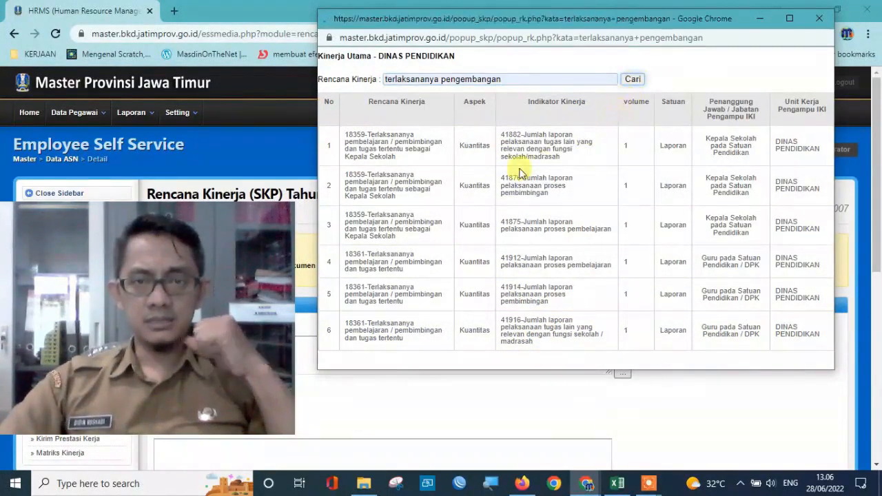
pyautogui.scroll(-1, 493, 190)
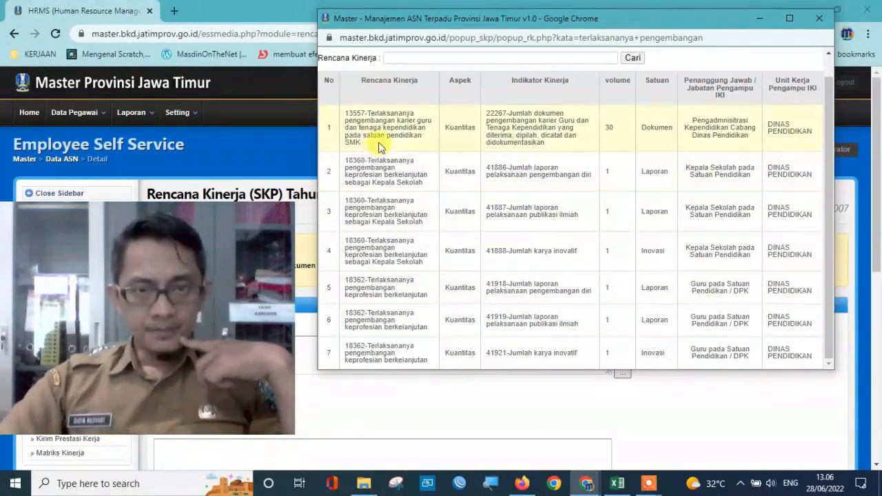
pyautogui.scroll(1, 388, 156)
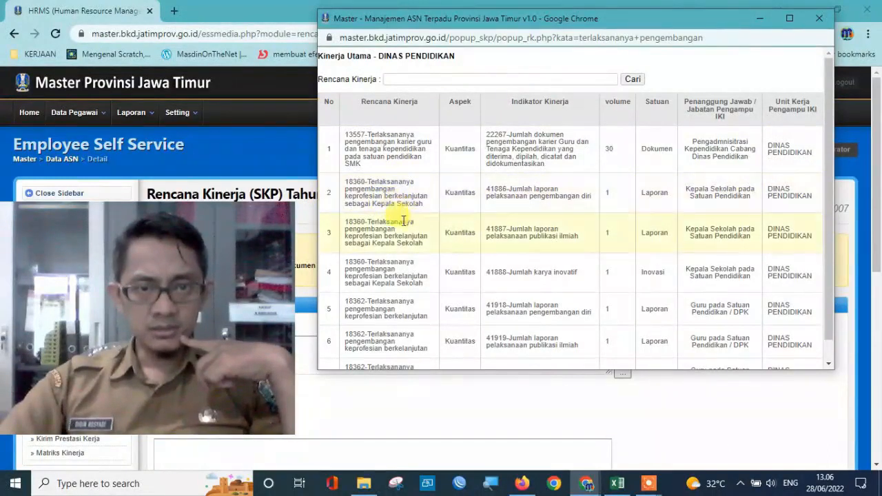
pyautogui.scroll(-1, 403, 293)
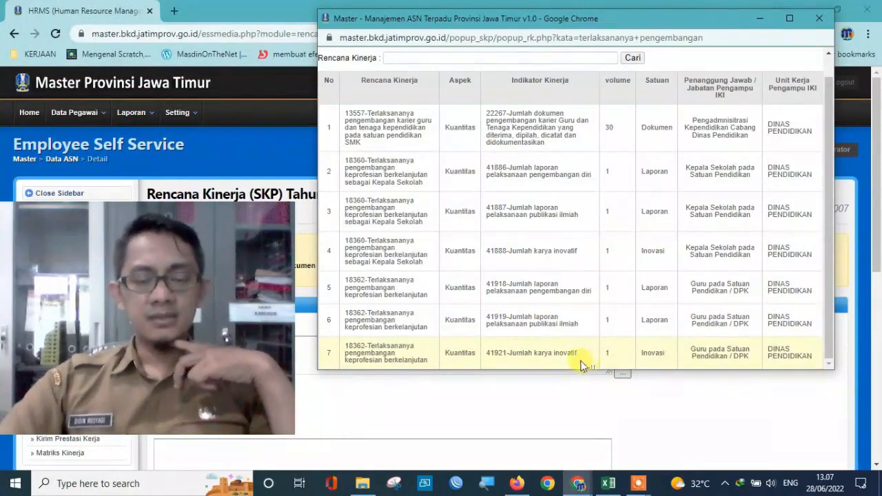
pyautogui.click(548, 352)
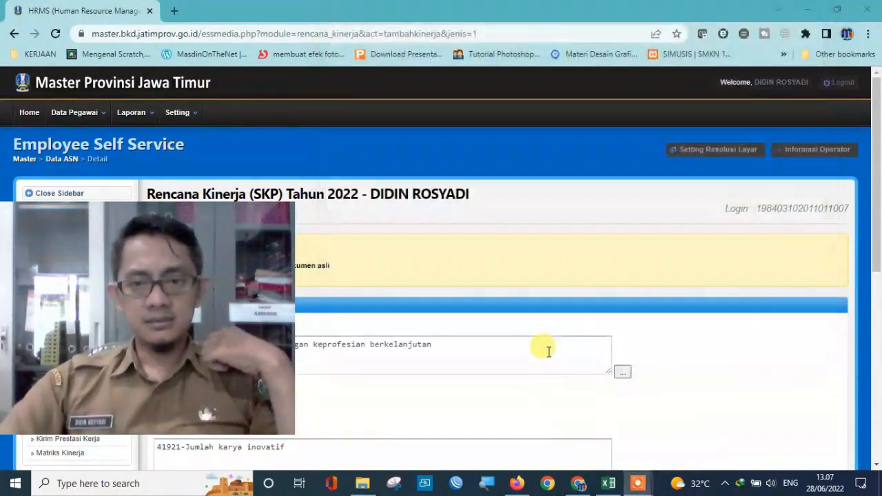
# Examine the Rencana Kinerja, Aspek, IKI, Target and Satuan fields filled in for the new entry.
pyautogui.scroll(-3, 689, 324)
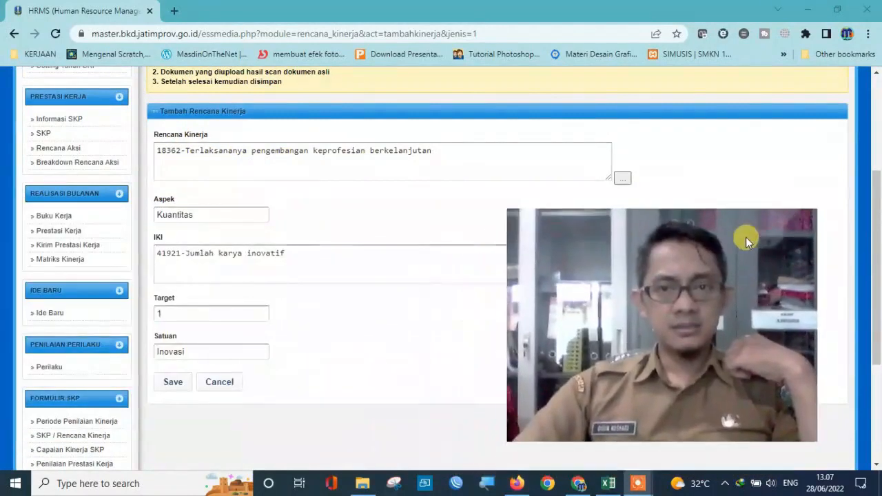
pyautogui.scroll(-1, 255, 239)
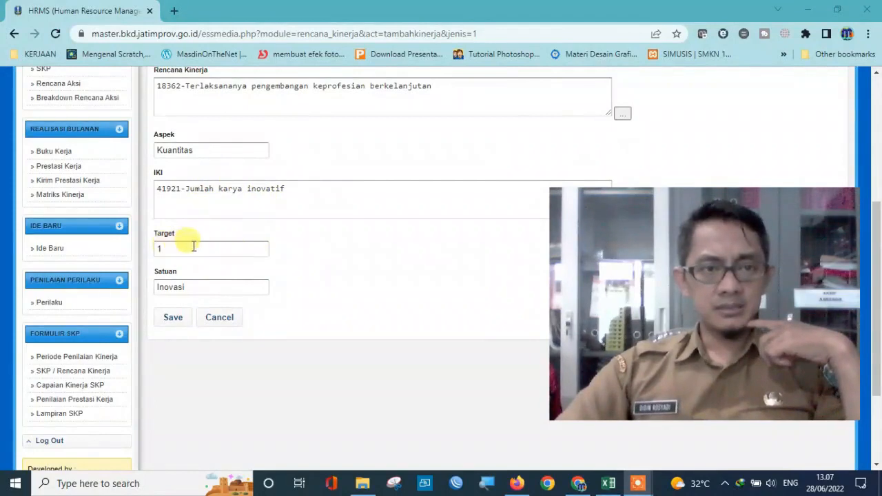
pyautogui.scroll(-2, 332, 249)
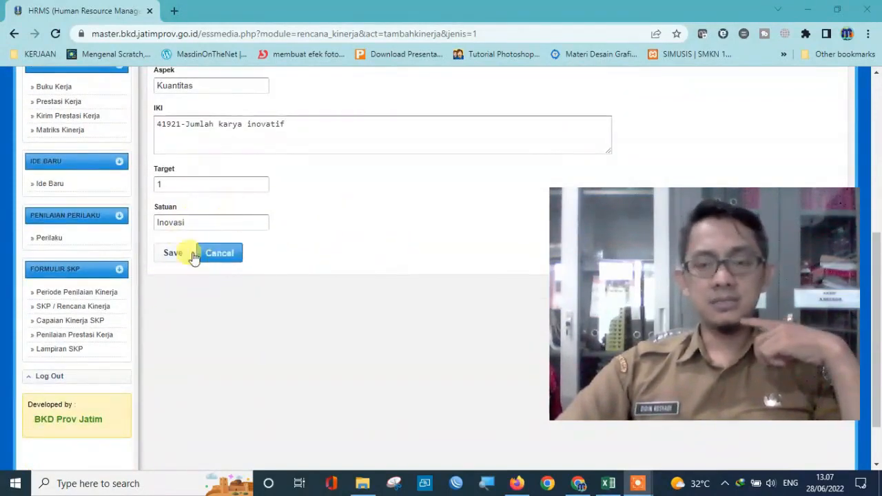
pyautogui.scroll(3, 324, 272)
pyautogui.scroll(-4, 325, 272)
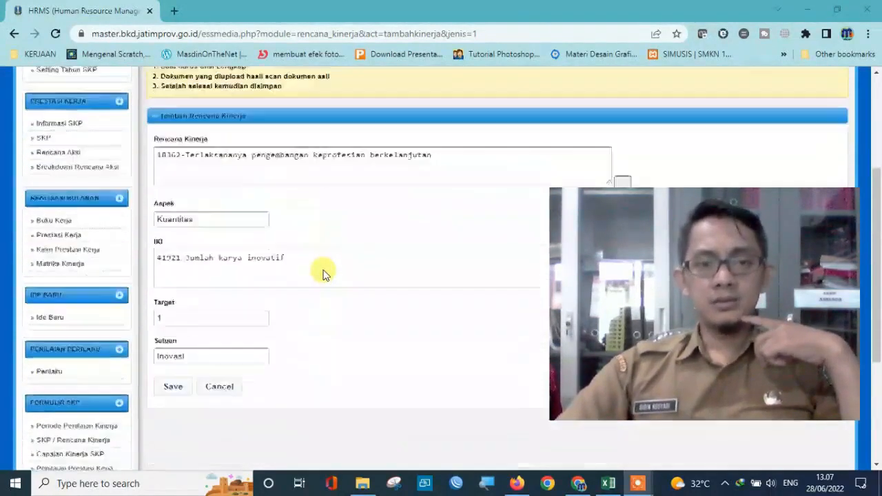
pyautogui.scroll(1, 333, 270)
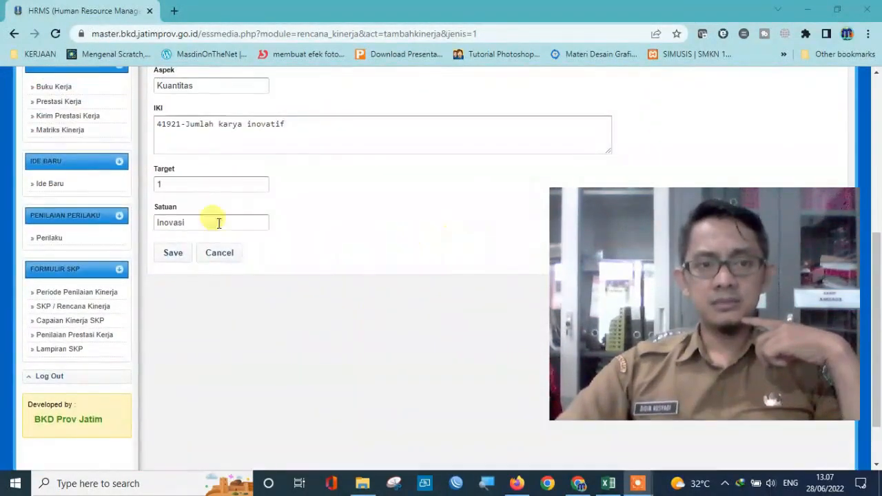
pyautogui.scroll(1, 399, 234)
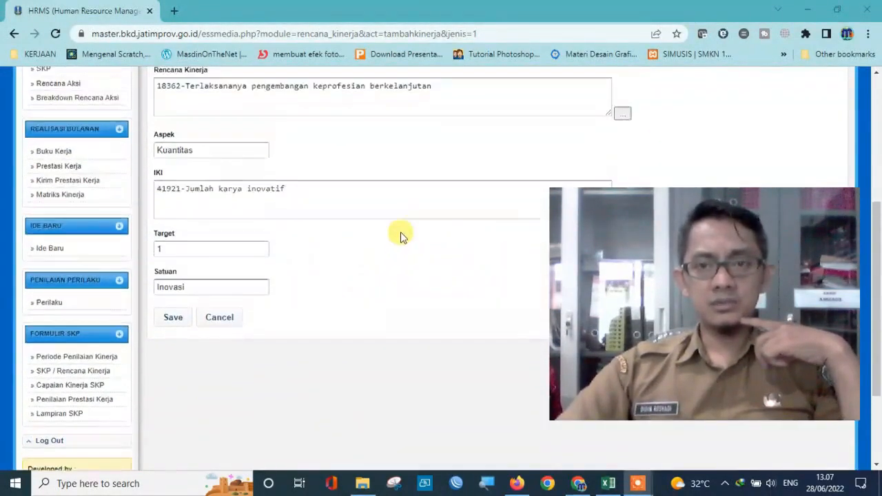
# Search the lookup again for "terlaksananya pengembangan" and switch the entry to indicator 41918-Jumlah laporan pelaksanaan pengembangan diri.
pyautogui.click(610, 114)
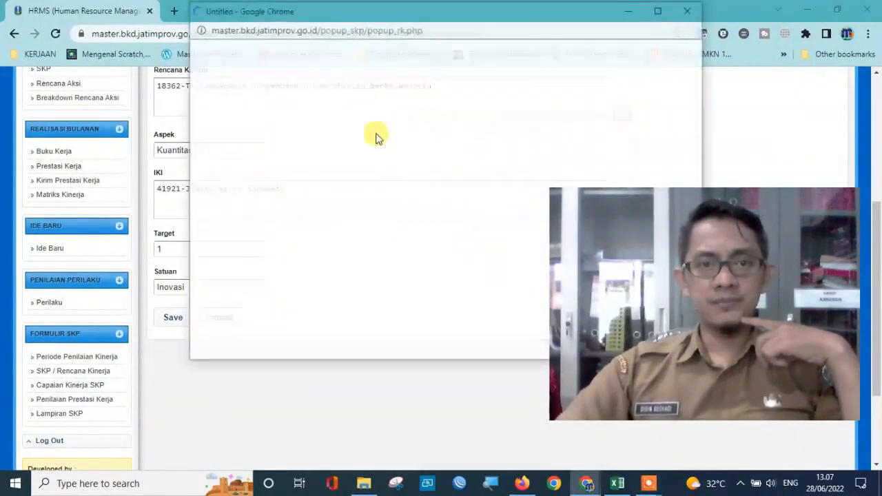
pyautogui.click(357, 71)
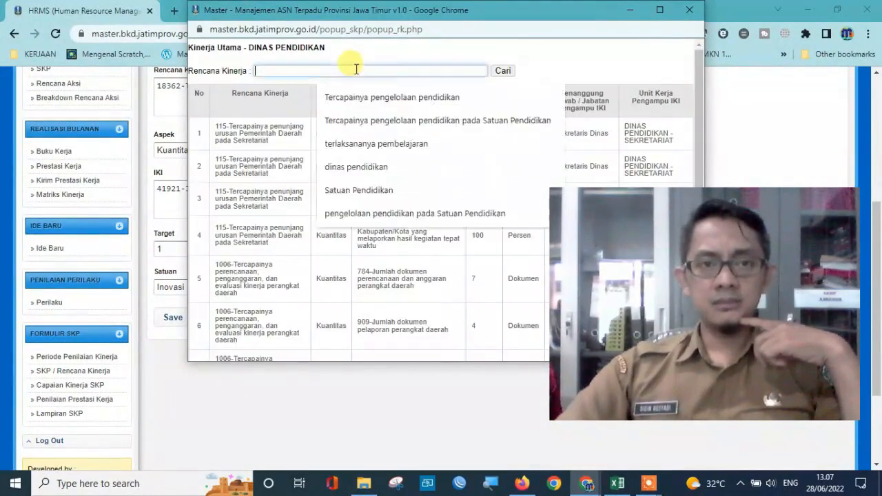
pyautogui.write('terlaksan')
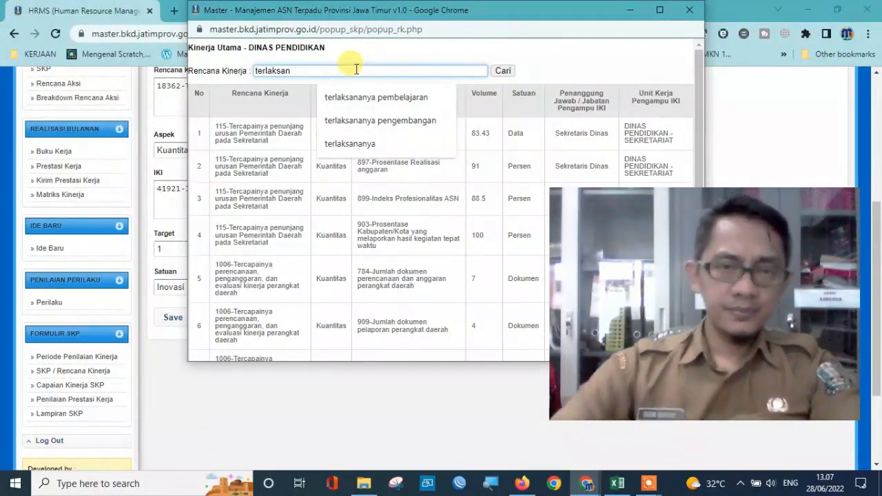
pyautogui.click(384, 121)
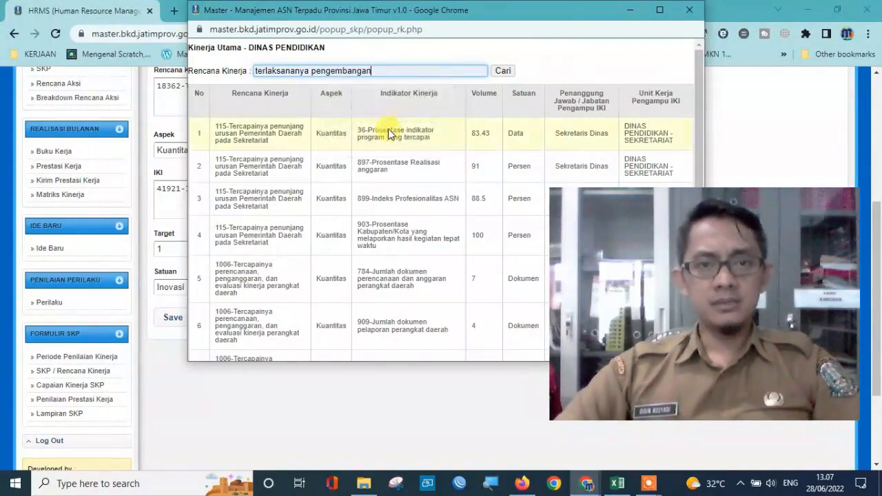
pyautogui.click(502, 74)
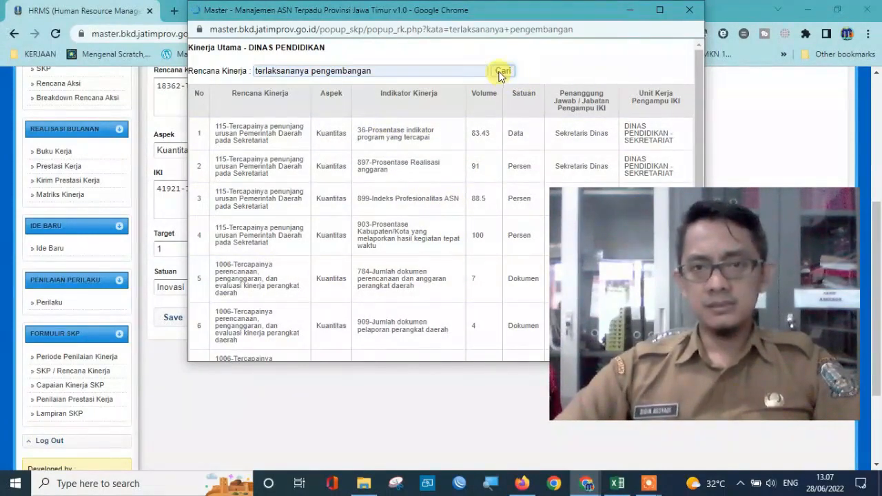
pyautogui.scroll(-1, 437, 186)
pyautogui.moveTo(634, 245); pyautogui.dragTo(679, 44)
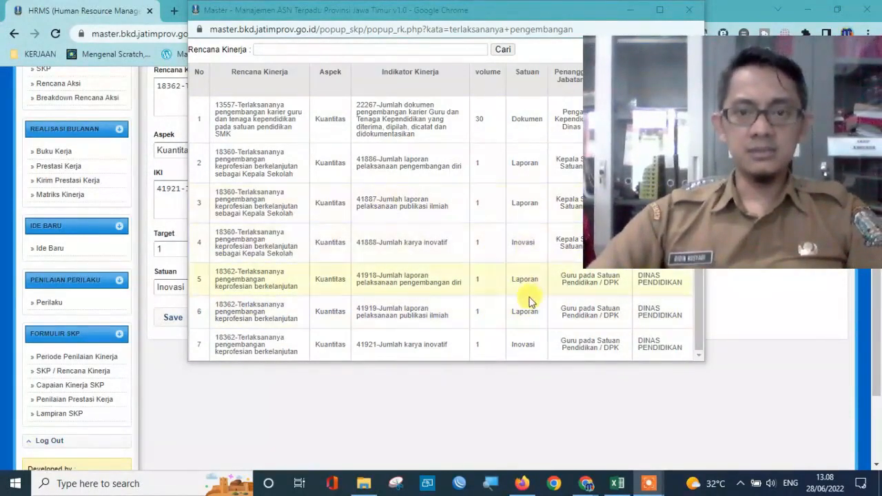
pyautogui.click(522, 290)
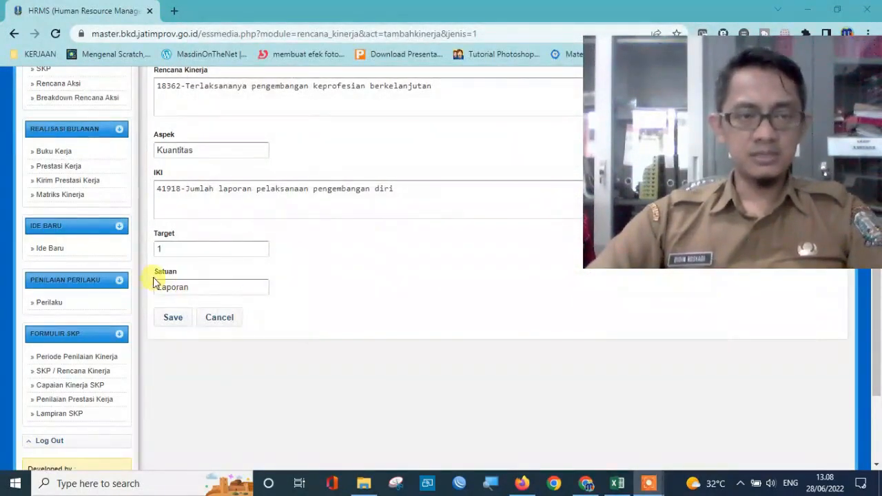
# Look up "terlaksananya pengembangan" once more and set the entry to plan 18362 with indicator 41921-Jumlah karya inovatif.
pyautogui.scroll(1, 197, 240)
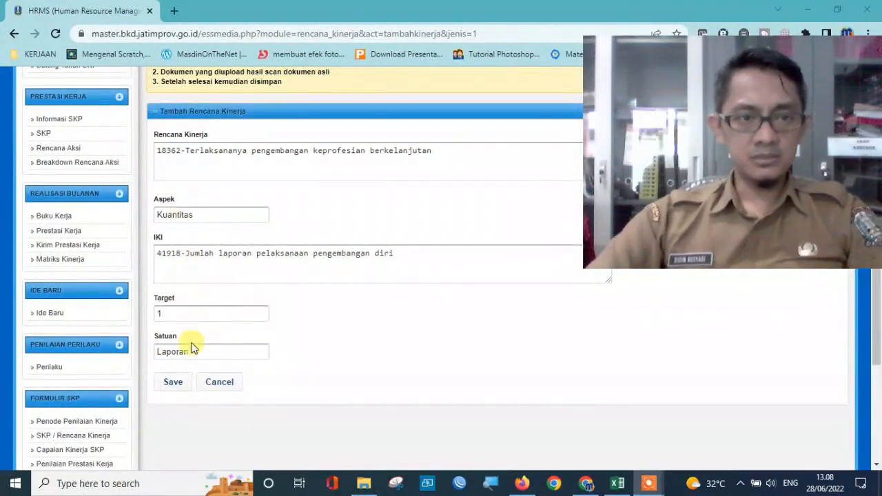
pyautogui.scroll(3, 377, 340)
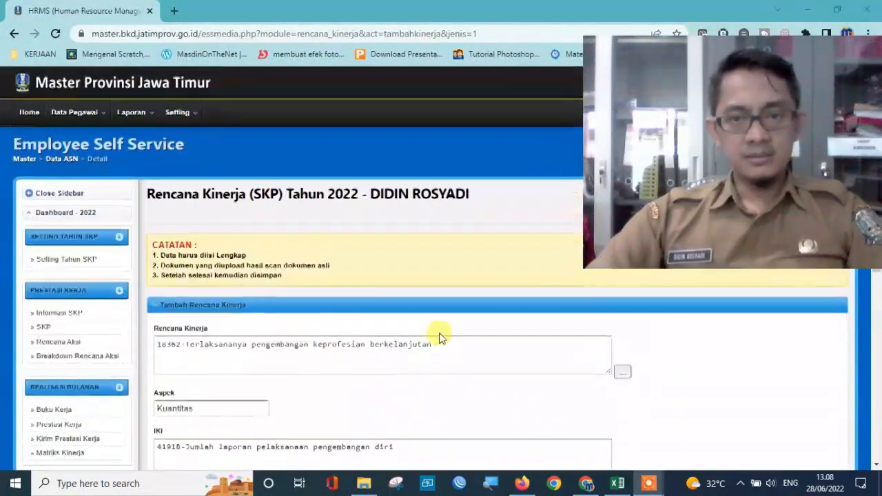
pyautogui.click(623, 373)
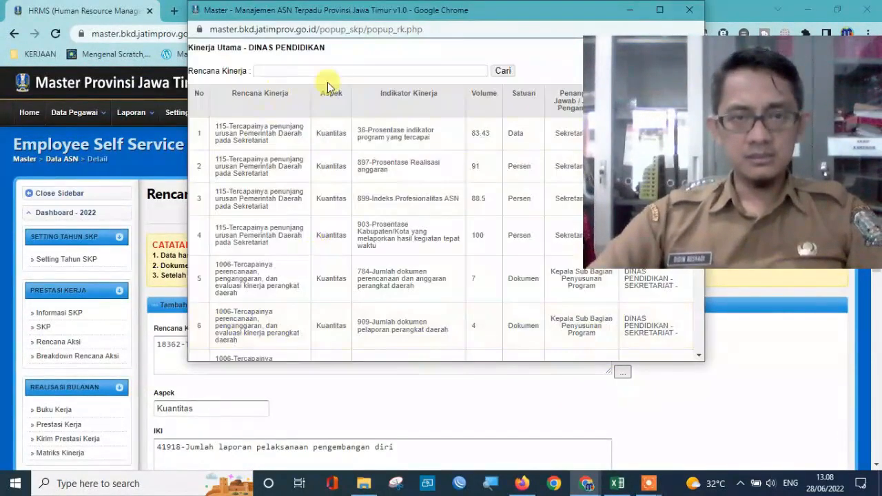
pyautogui.write('ter')
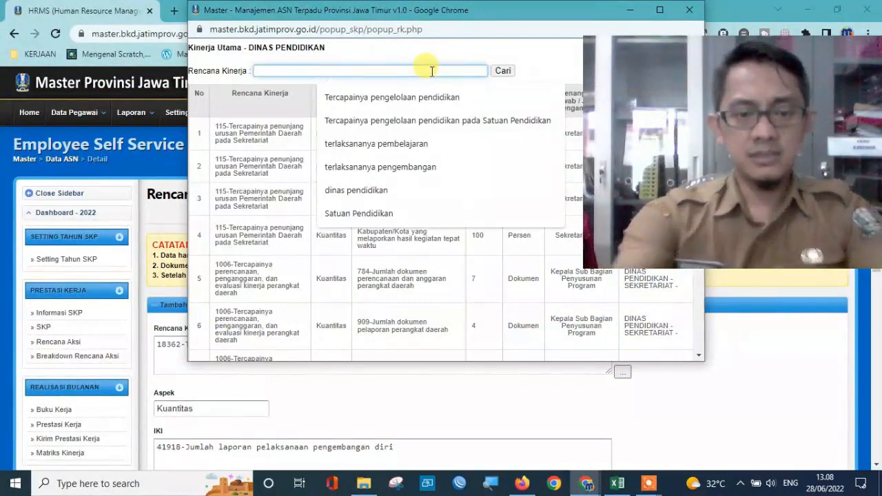
pyautogui.write('laksananya pengembangan')
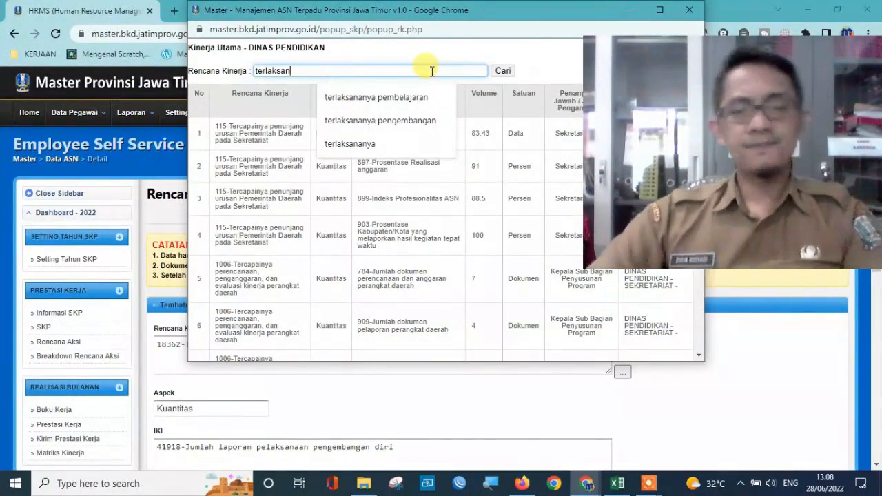
pyautogui.click(404, 120)
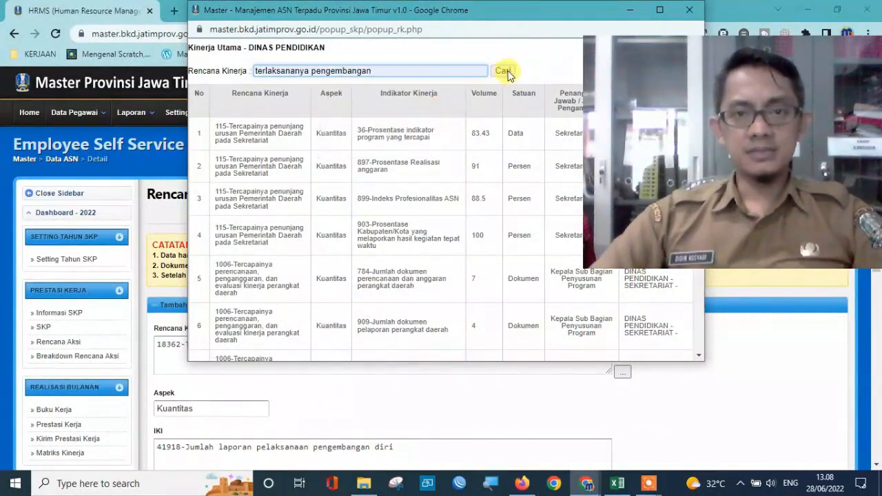
pyautogui.click(506, 71)
pyautogui.scroll(-1, 517, 295)
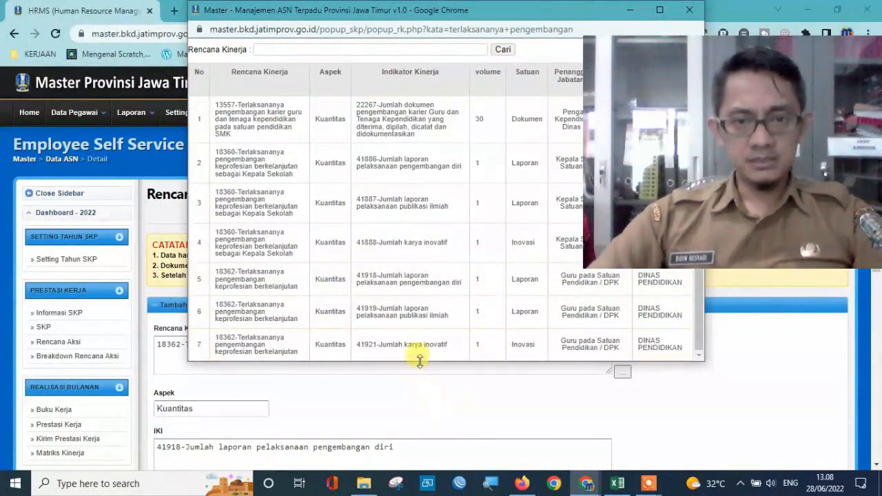
pyautogui.click(425, 352)
# Save the Jumlah karya inovatif entry, confirm the save and check the Kinerja Utama list.
pyautogui.scroll(-4, 467, 349)
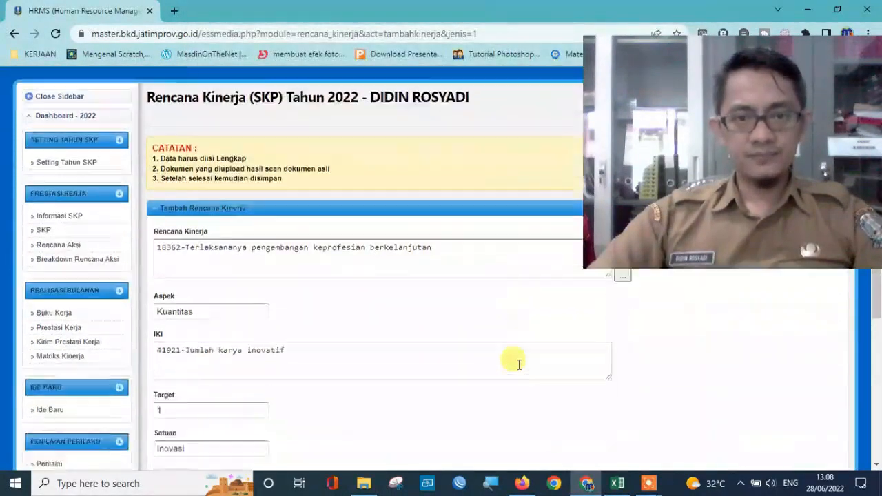
pyautogui.click(173, 318)
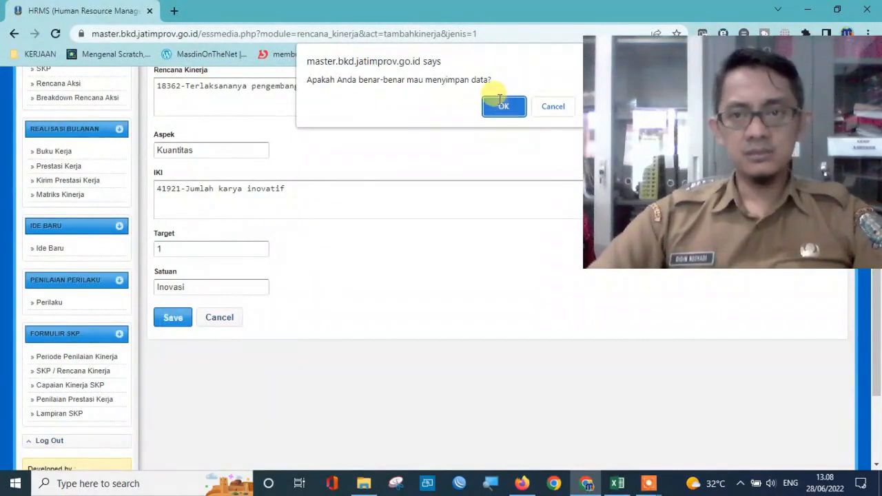
pyautogui.click(497, 105)
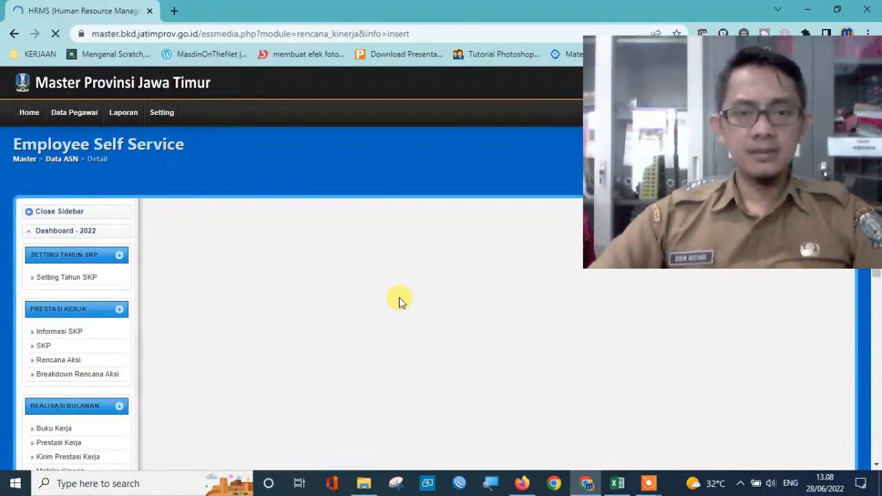
pyautogui.scroll(-4, 400, 300)
pyautogui.scroll(-2, 399, 300)
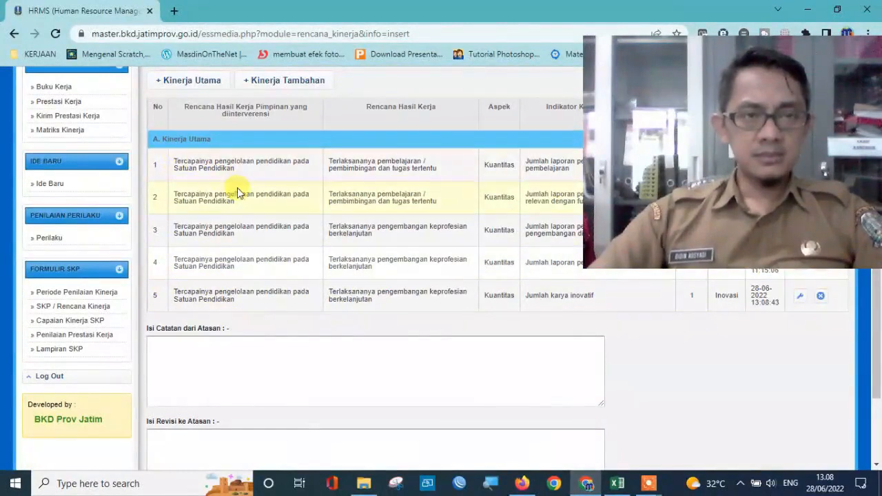
# Examine the Indikator Kinerja Individu texts in the Kinerja Utama list and the supervisor note and revision section beneath it.
pyautogui.scroll(2, 237, 188)
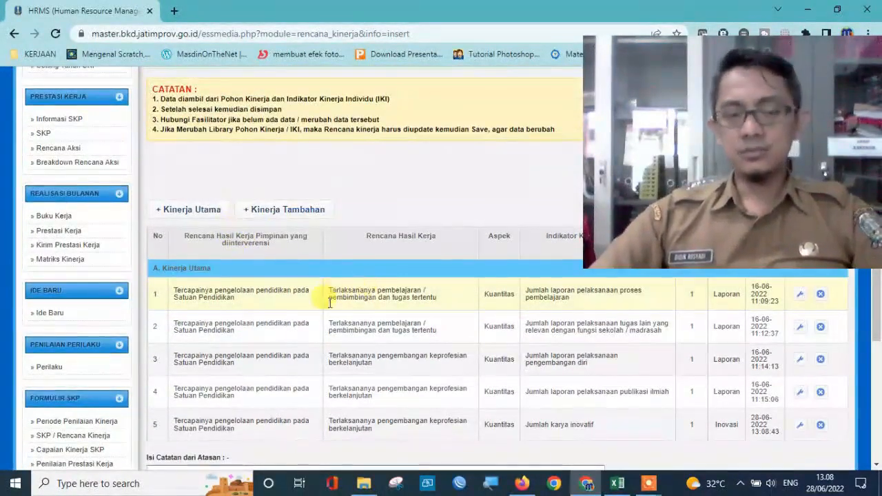
pyautogui.scroll(-1, 206, 331)
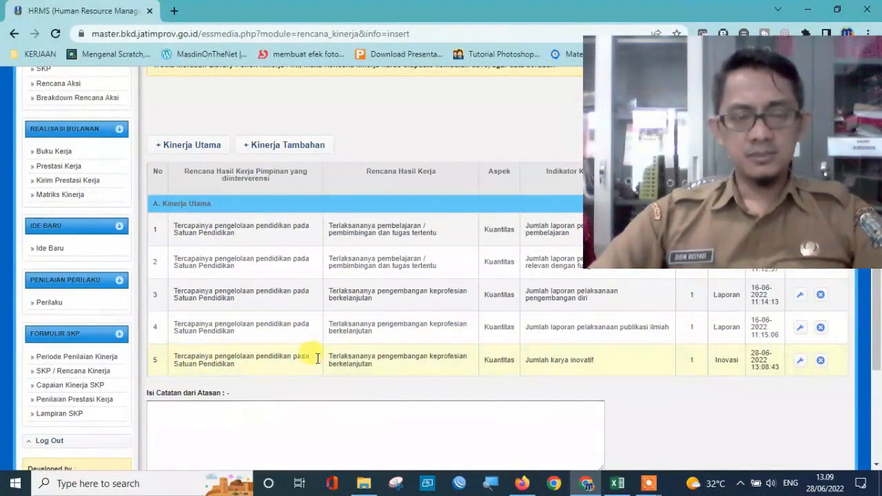
pyautogui.scroll(2, 655, 372)
pyautogui.scroll(-2, 651, 362)
pyautogui.scroll(1, 628, 352)
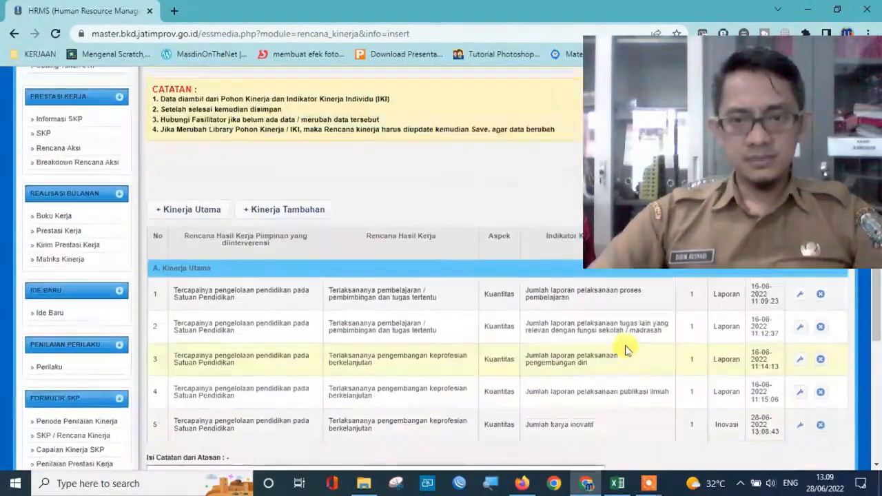
pyautogui.moveTo(528, 297); pyautogui.dragTo(634, 312)
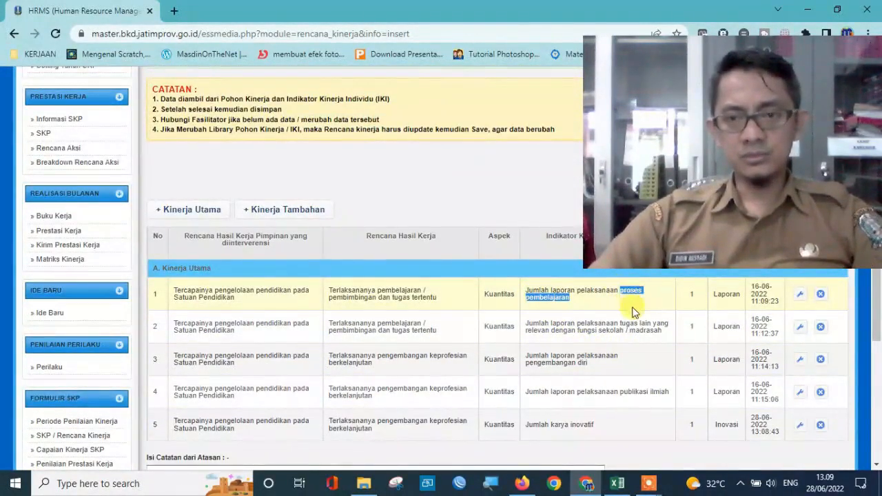
pyautogui.click(589, 311)
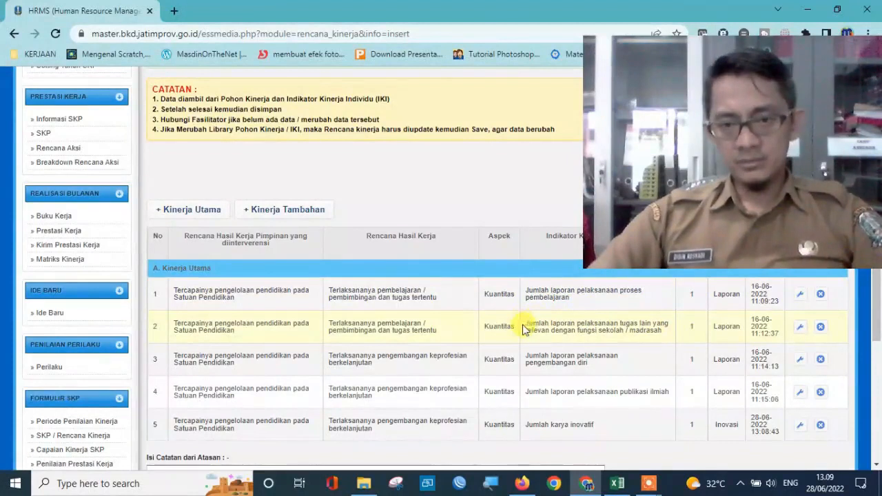
pyautogui.moveTo(628, 323); pyautogui.dragTo(616, 338)
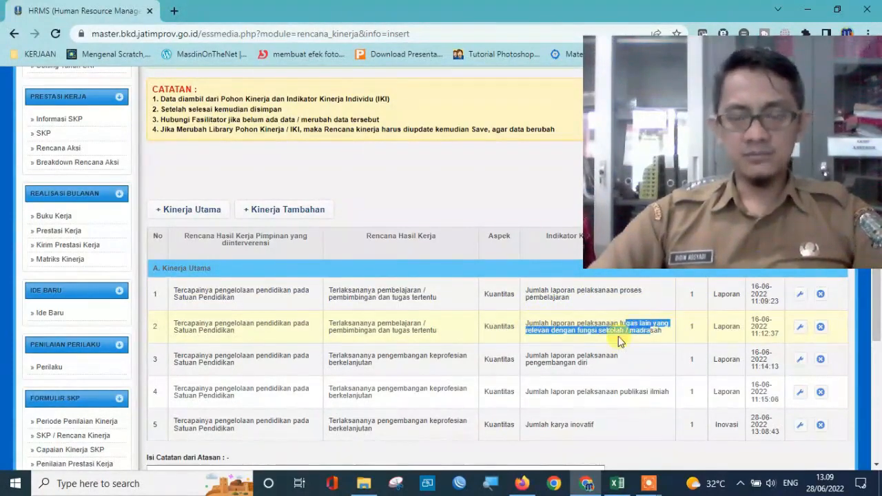
pyautogui.click(606, 334)
pyautogui.scroll(-1, 604, 327)
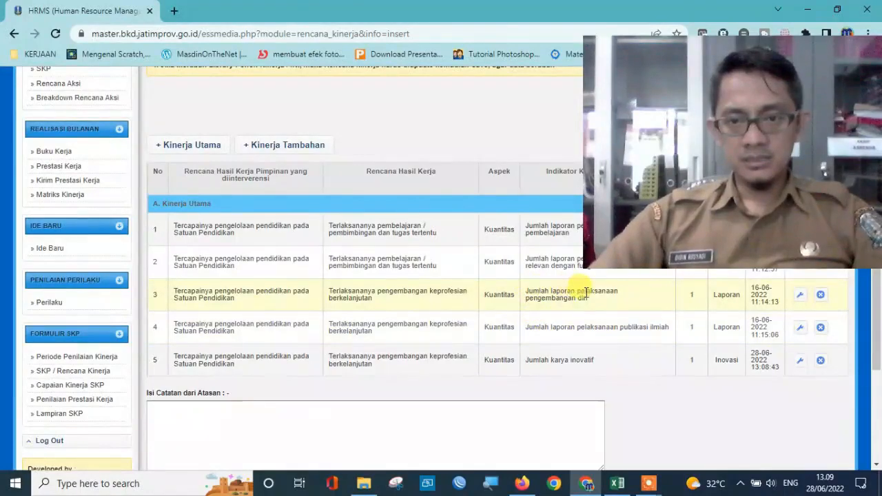
pyautogui.moveTo(583, 289); pyautogui.dragTo(591, 312)
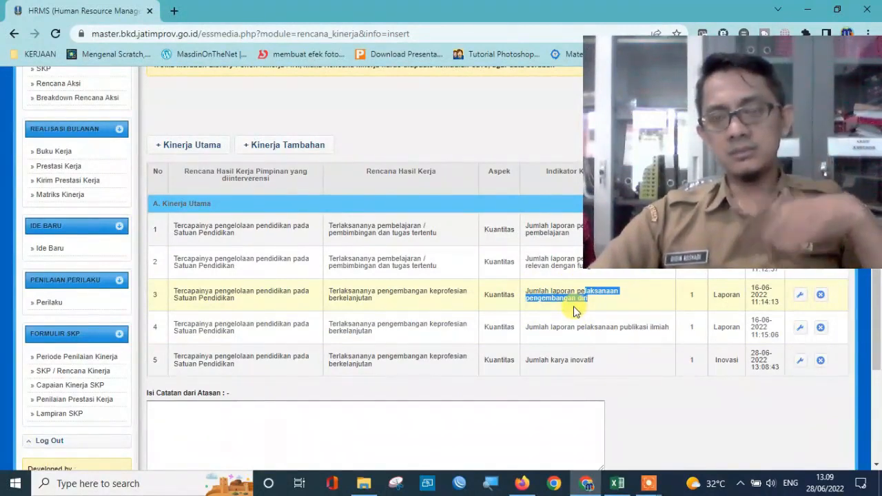
pyautogui.click(574, 302)
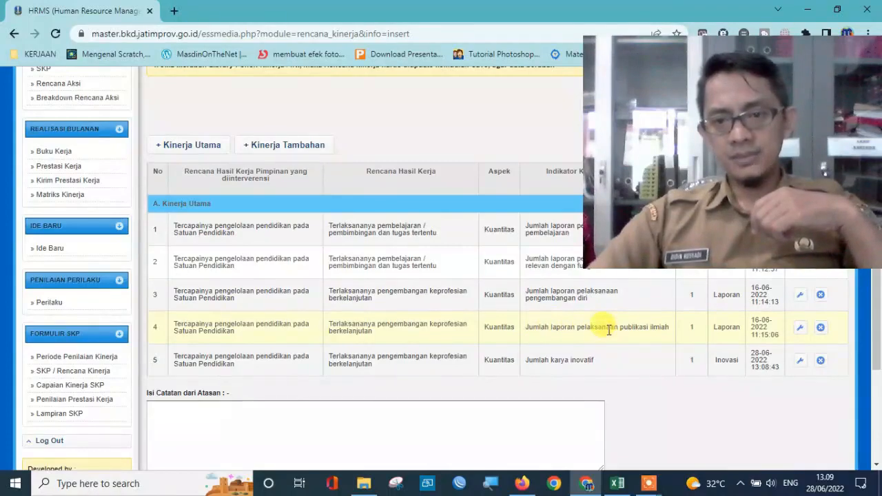
pyautogui.moveTo(617, 326); pyautogui.dragTo(677, 325)
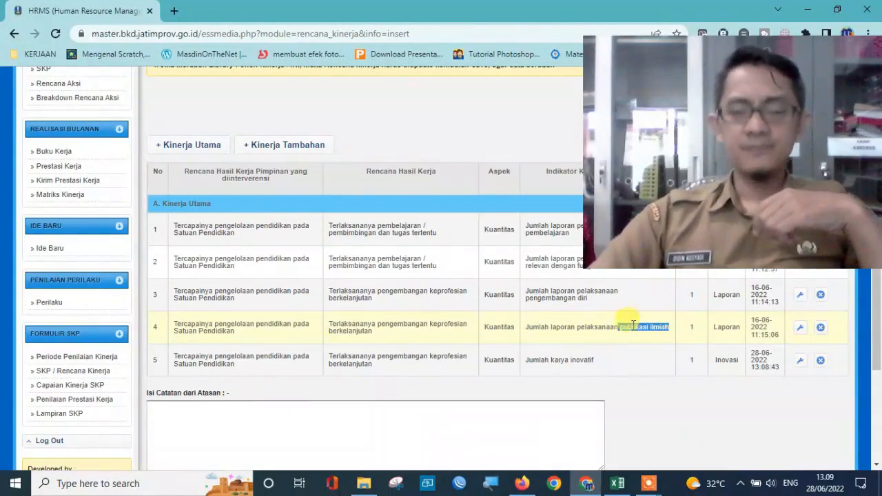
pyautogui.click(605, 335)
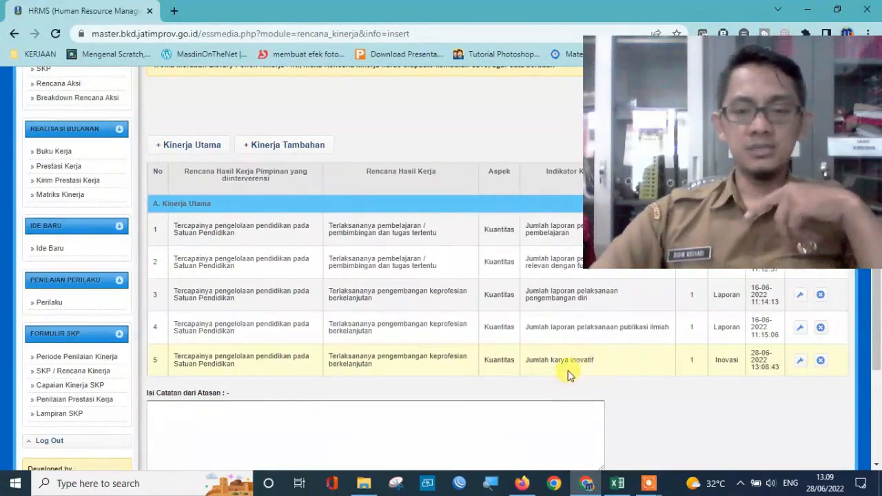
pyautogui.scroll(-3, 560, 364)
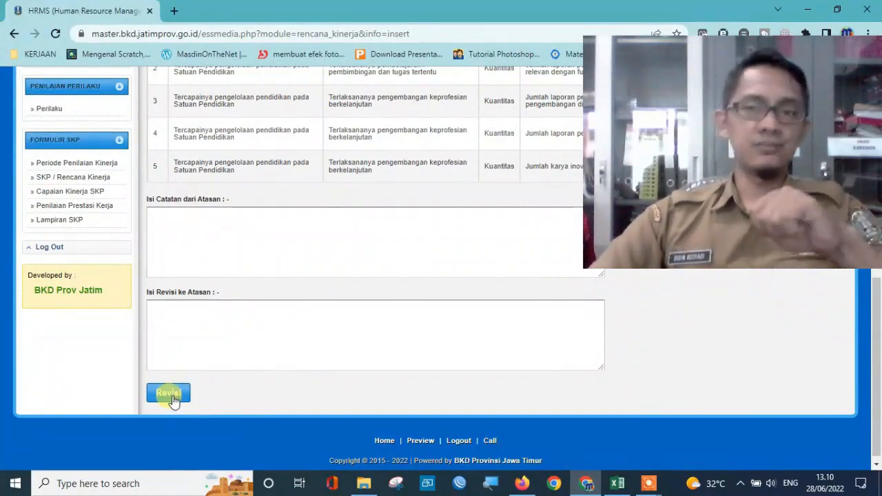
pyautogui.scroll(2, 351, 329)
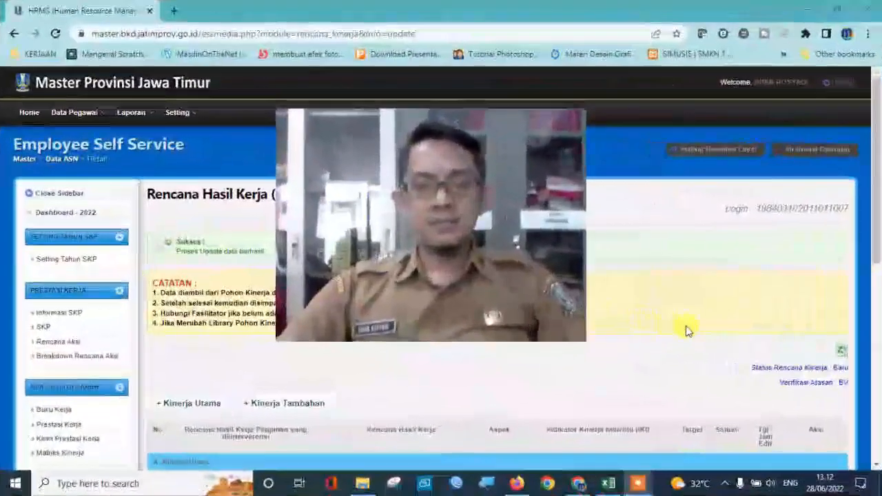
# Reload the Rencana Hasil Kerja page and check its Status Rencana Kinerja, Verifikasi Atasan and Kinerja Utama rows.
pyautogui.doubleClick(844, 383)
pyautogui.click(779, 392)
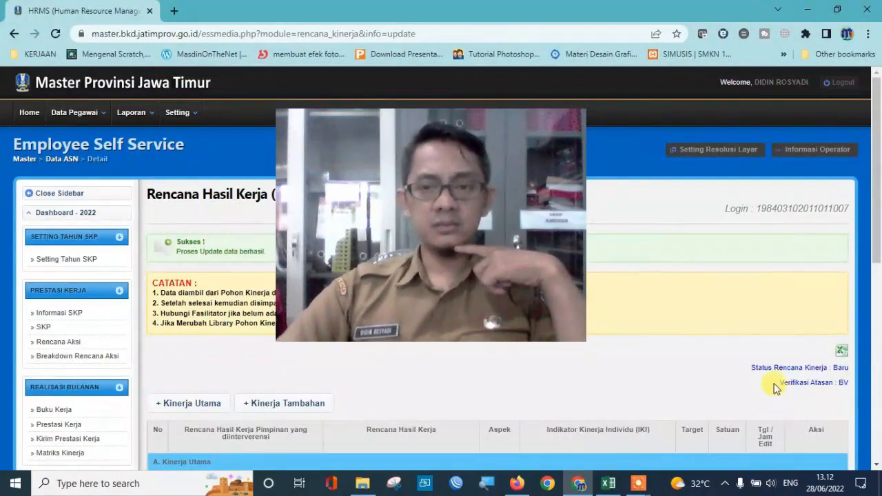
pyautogui.click(57, 32)
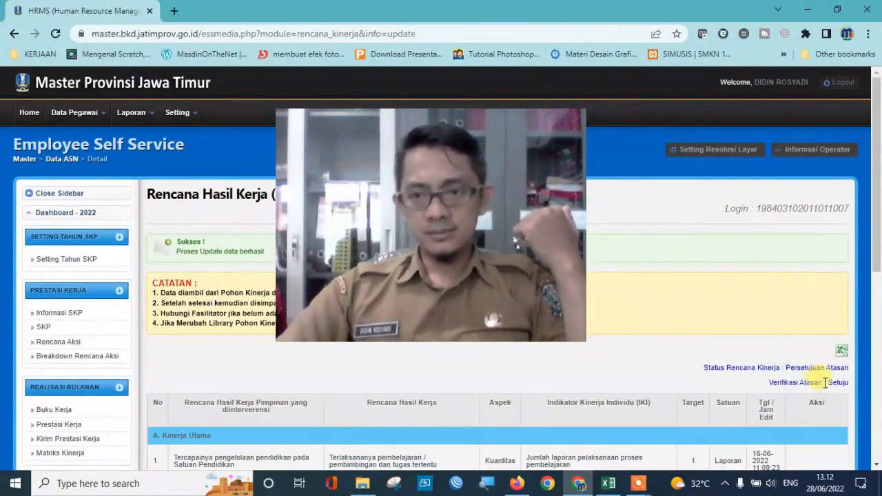
pyautogui.scroll(-2, 825, 383)
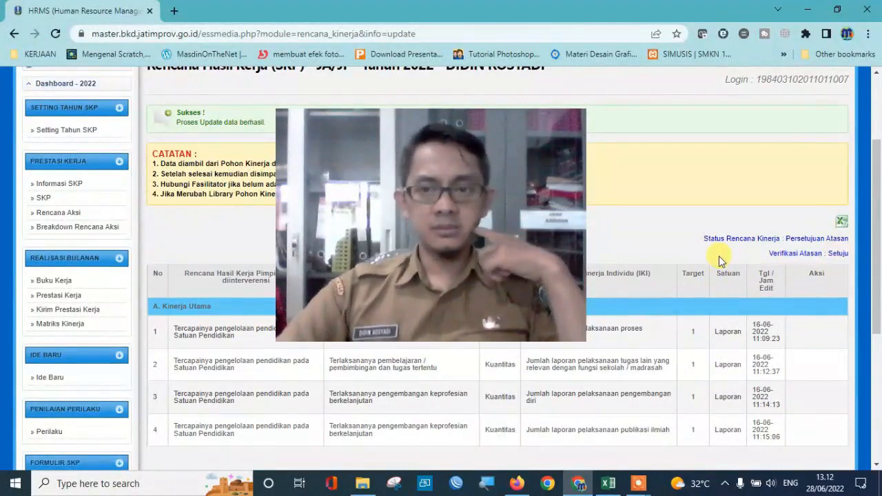
pyautogui.scroll(-1, 743, 263)
pyautogui.scroll(3, 744, 263)
pyautogui.click(198, 435)
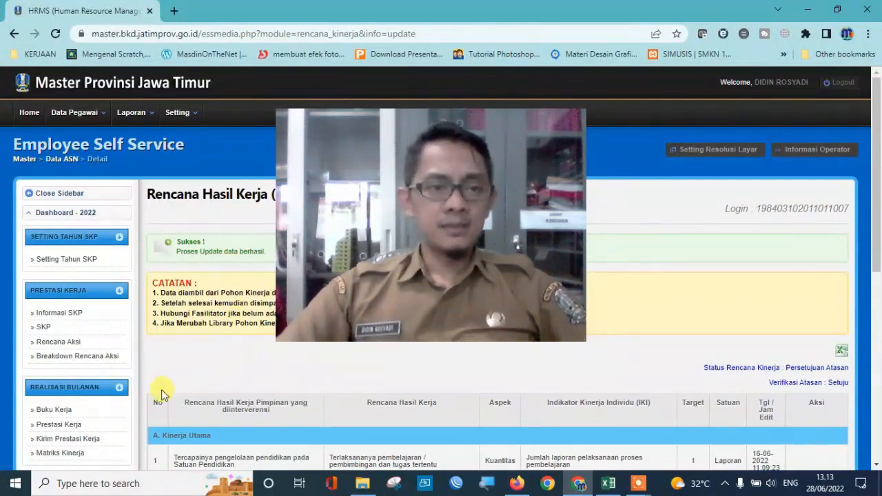
pyautogui.scroll(-3, 724, 296)
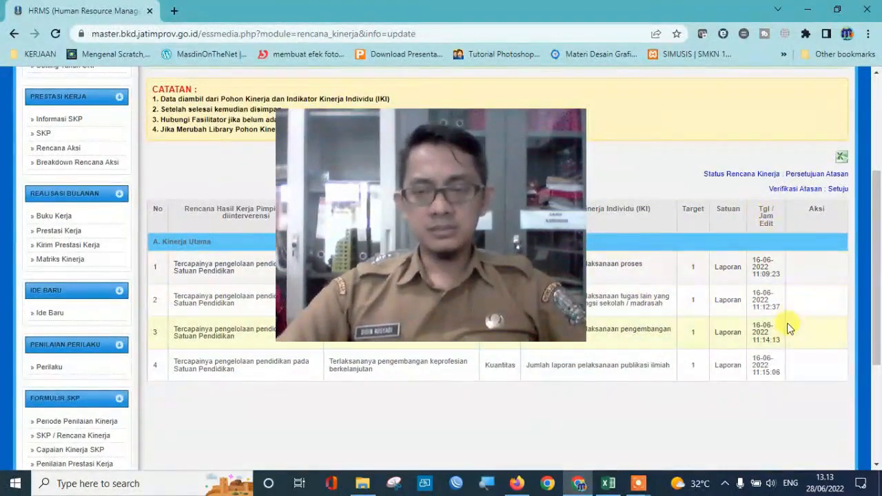
# Open the Rencana Aksi page and look over its notes and the Unsur Utama target table.
pyautogui.scroll(2, 775, 339)
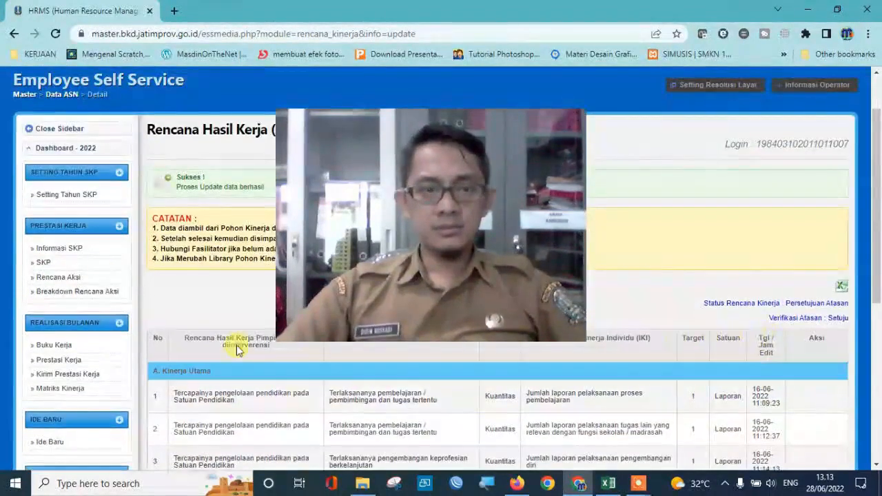
pyautogui.click(50, 277)
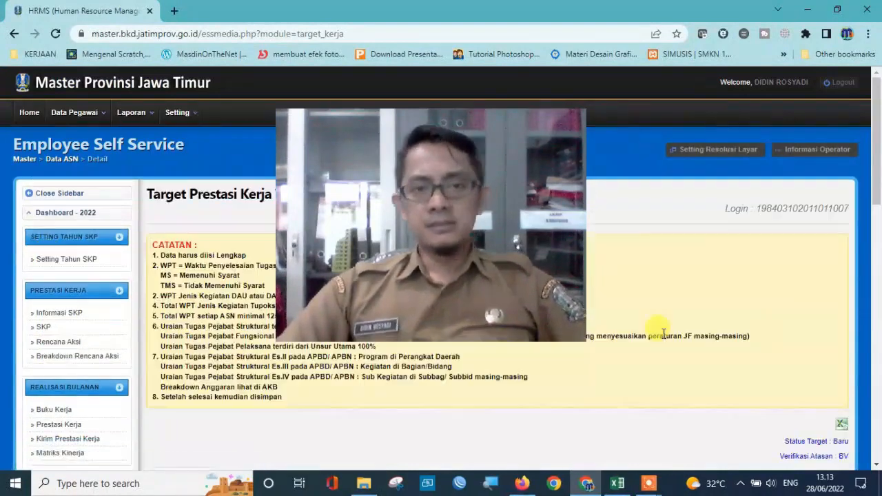
pyautogui.scroll(-1, 664, 334)
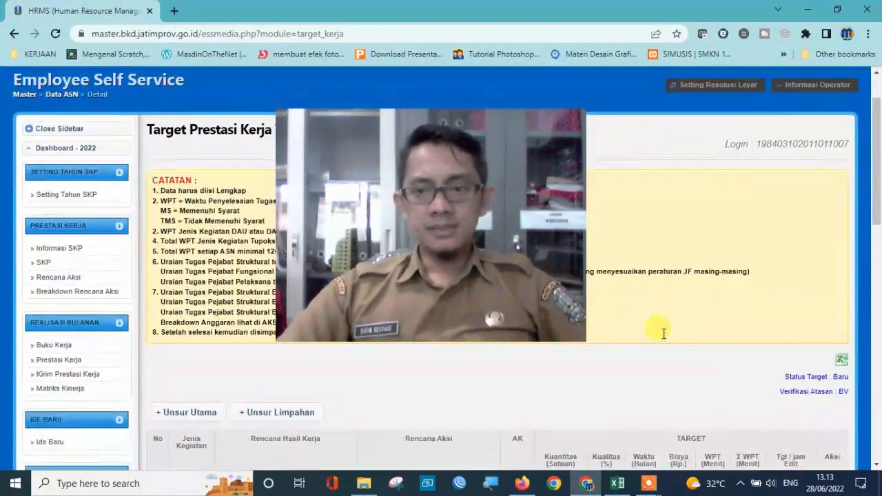
pyautogui.scroll(-1, 664, 335)
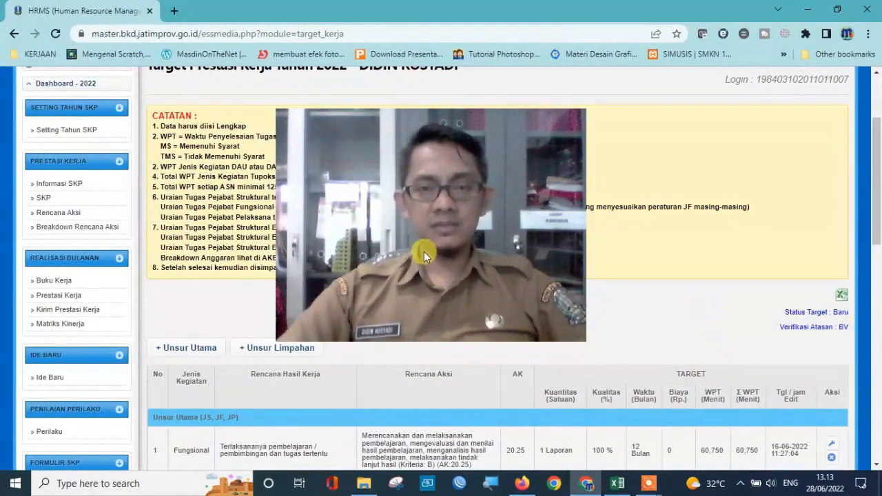
pyautogui.scroll(-3, 390, 207)
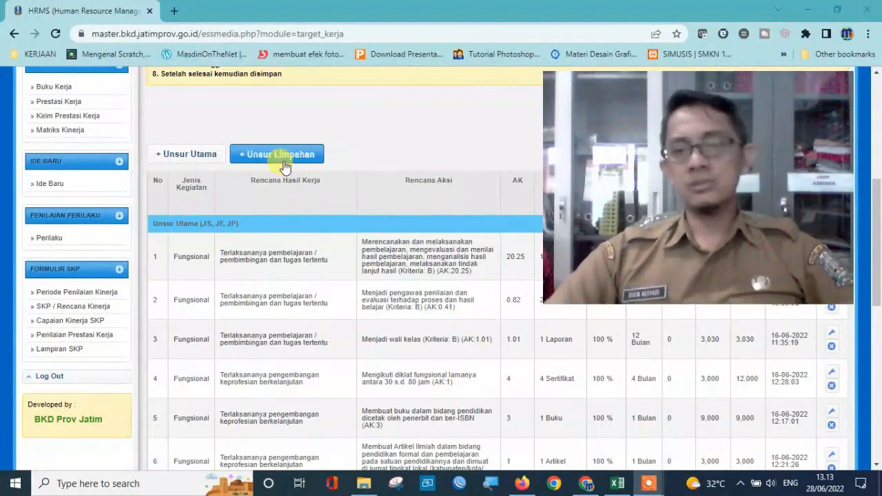
pyautogui.scroll(-1, 248, 190)
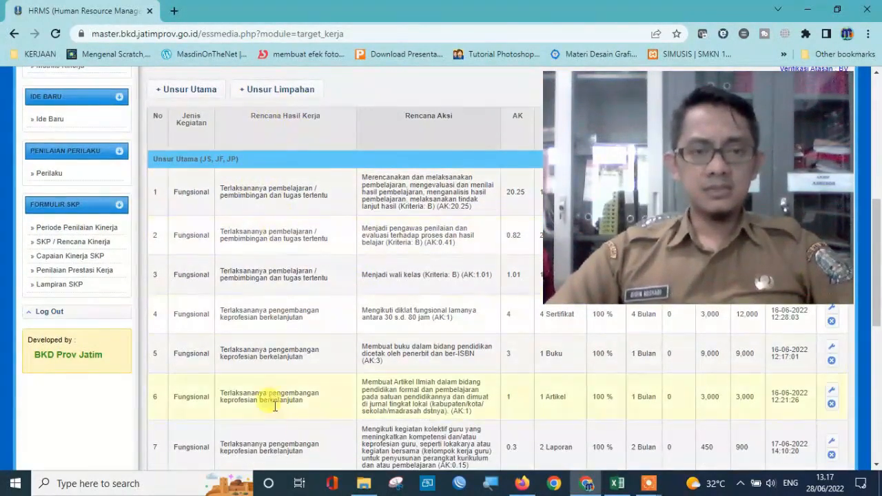
pyautogui.scroll(-1, 278, 278)
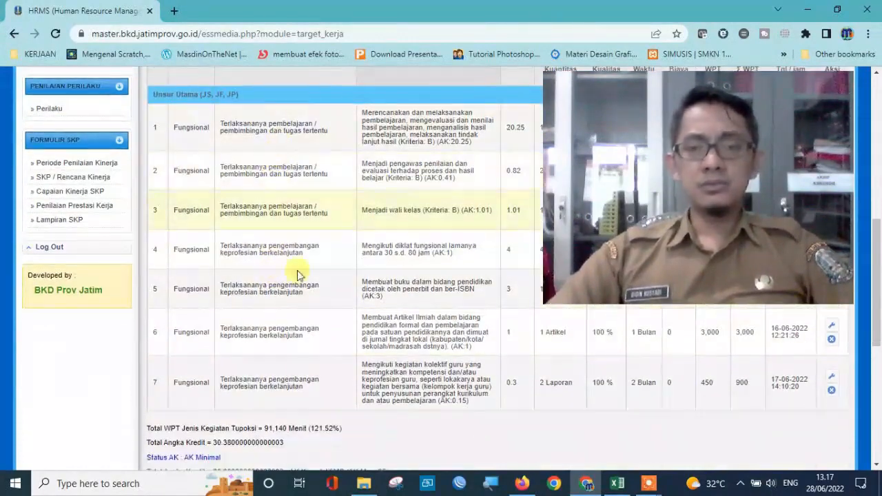
pyautogui.scroll(2, 307, 367)
pyautogui.scroll(1, 309, 366)
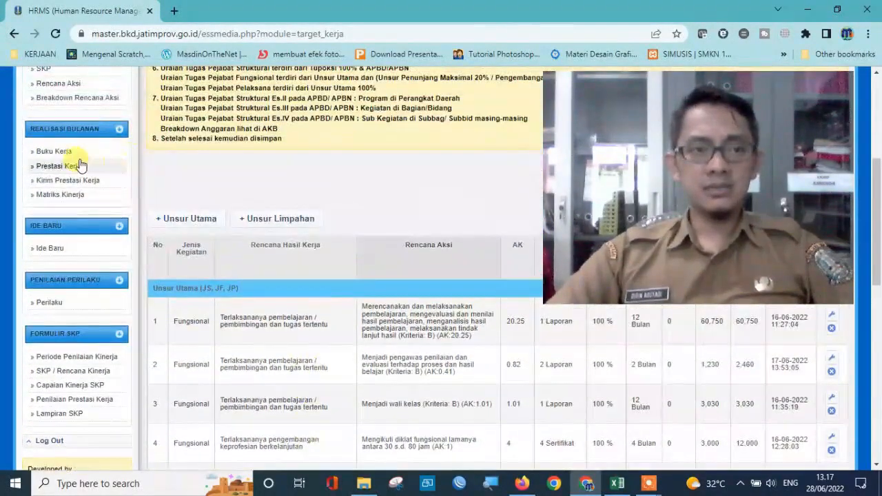
pyautogui.scroll(2, 59, 160)
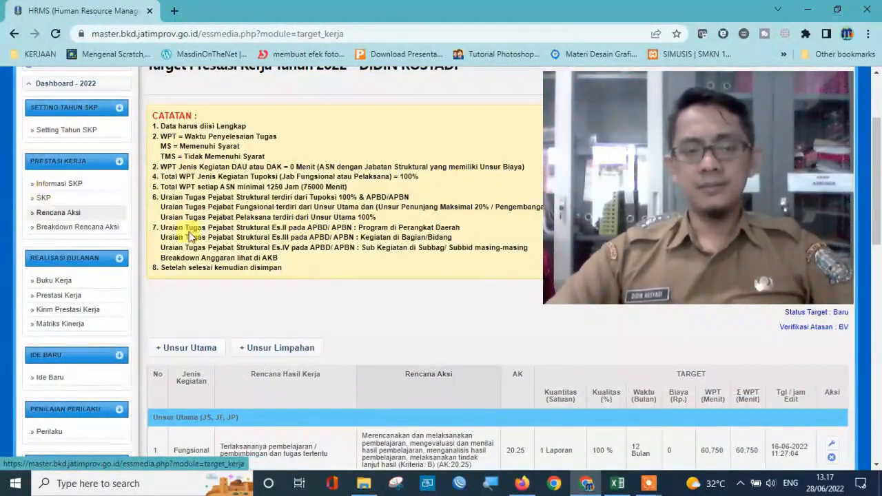
pyautogui.scroll(-5, 289, 289)
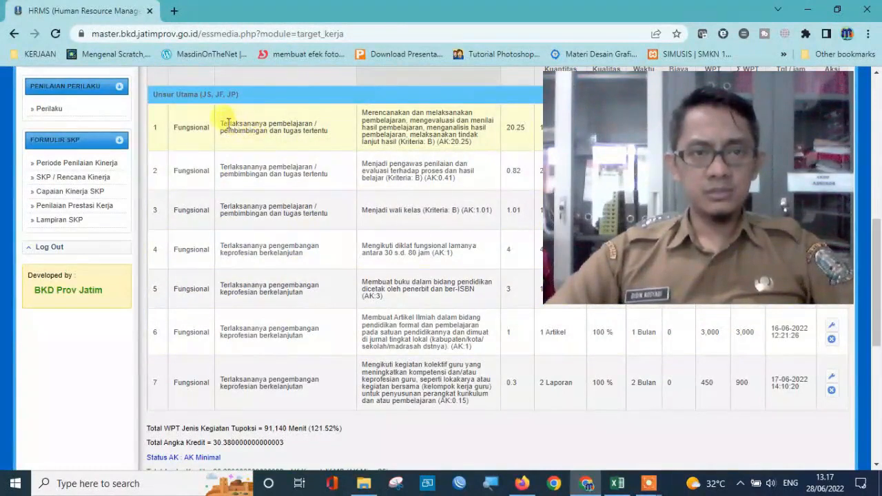
# Compare the Rencana Hasil Kerja texts of the Unsur Utama rows, pembelajaran/pembimbingan against pengembangan keprofesian berkelanjutan.
pyautogui.tripleClick(232, 122)
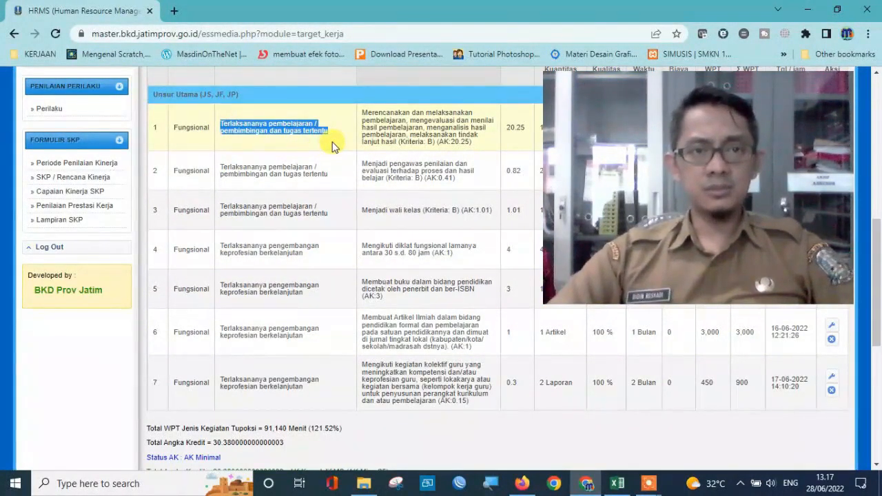
pyautogui.click(222, 286)
pyautogui.moveTo(222, 286); pyautogui.dragTo(339, 308)
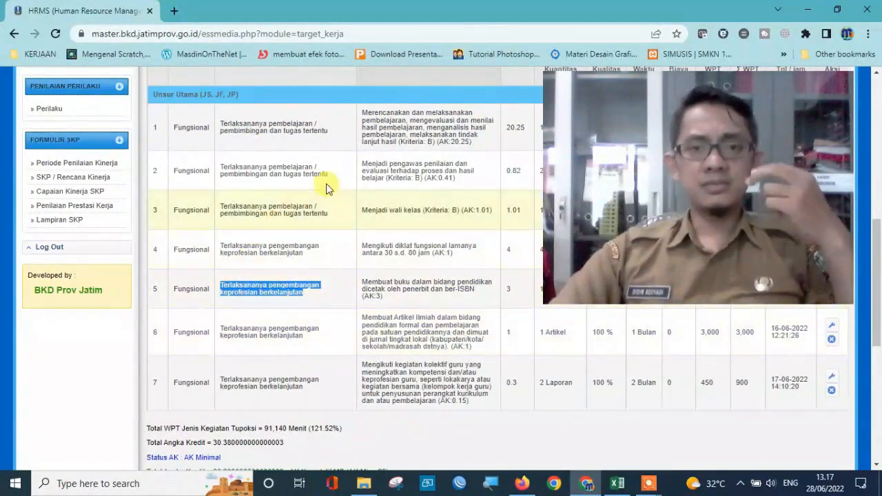
pyautogui.click(403, 150)
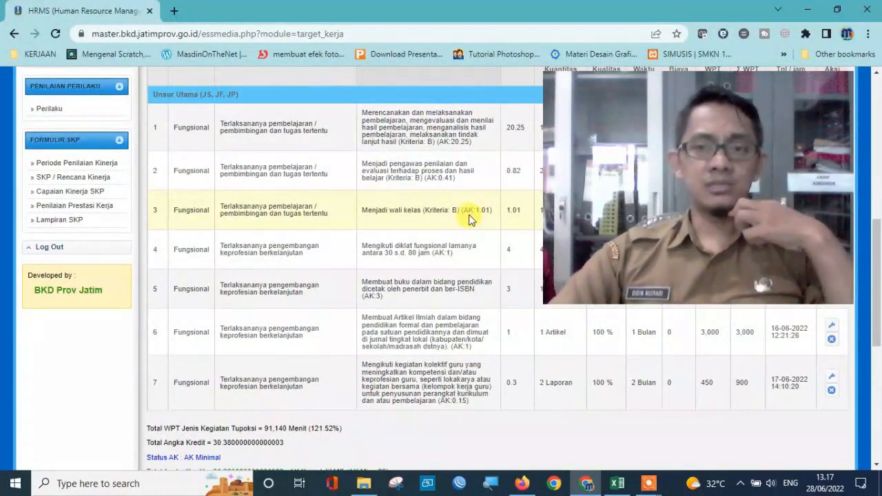
# Examine the Rencana Aksi descriptions and AK values of the first Unsur Utama rows, from planning lessons to supervising assessment.
pyautogui.scroll(2, 469, 217)
pyautogui.scroll(-2, 468, 216)
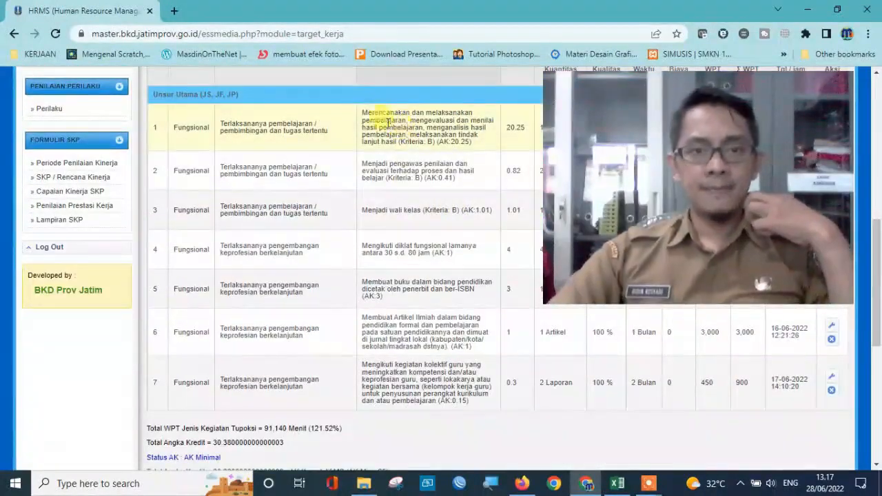
pyautogui.moveTo(363, 112); pyautogui.dragTo(475, 149)
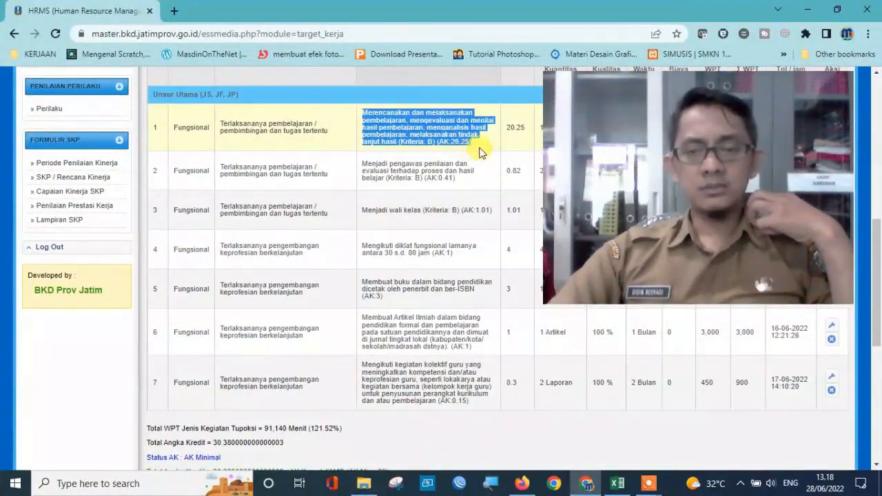
pyautogui.moveTo(364, 169); pyautogui.dragTo(492, 185)
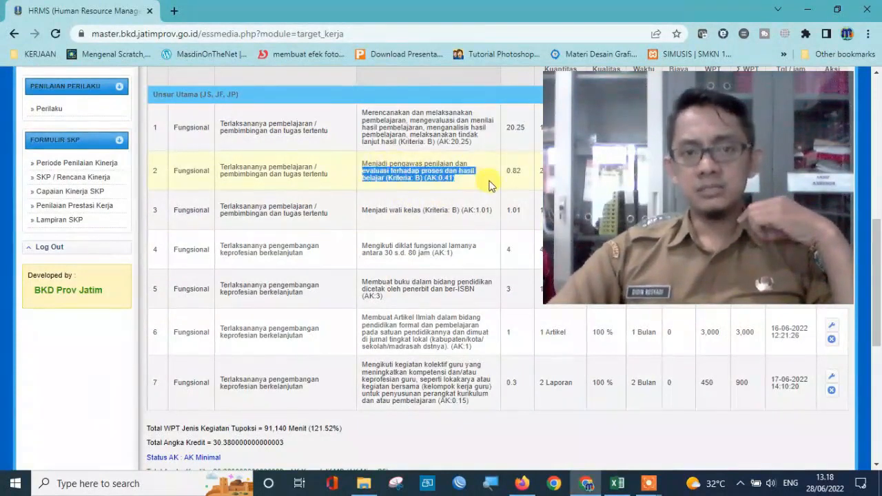
pyautogui.click(392, 168)
pyautogui.moveTo(365, 163); pyautogui.dragTo(475, 195)
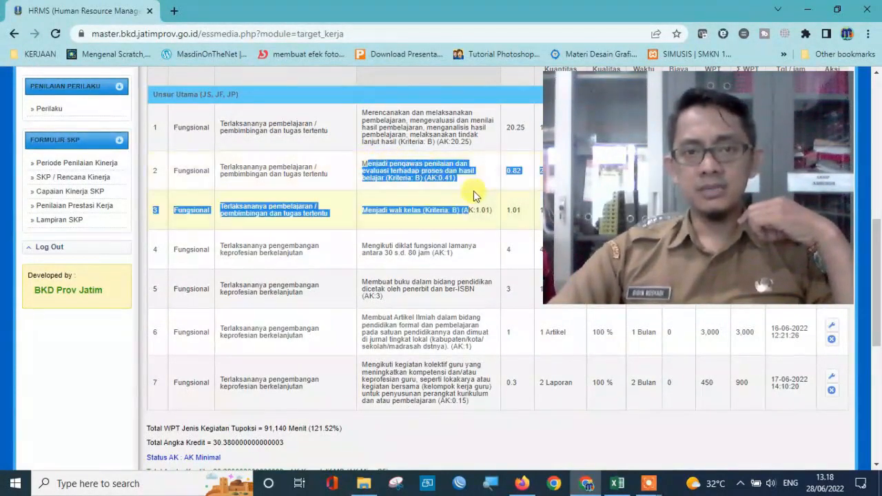
# Examine the Rencana Aksi descriptions of the remaining Unsur Utama rows, from Menjadi wali kelas to the kegiatan kolektif guru.
pyautogui.click(424, 242)
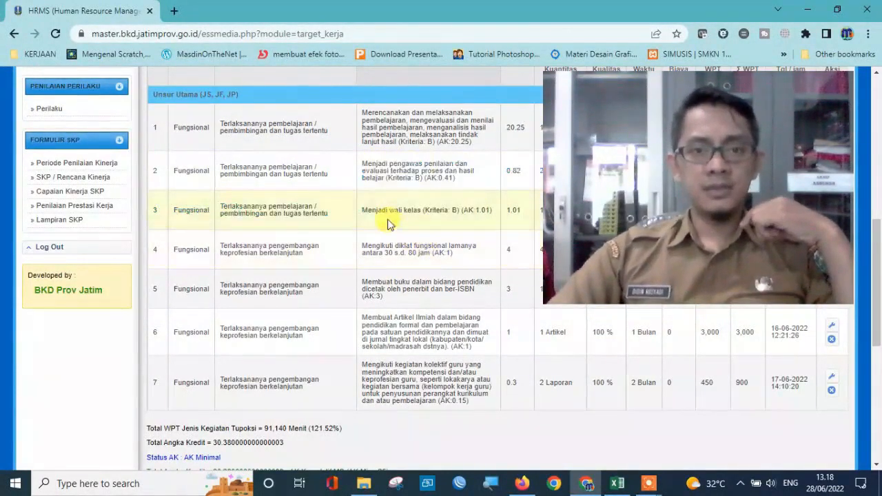
pyautogui.moveTo(366, 208); pyautogui.dragTo(498, 219)
pyautogui.click(404, 250)
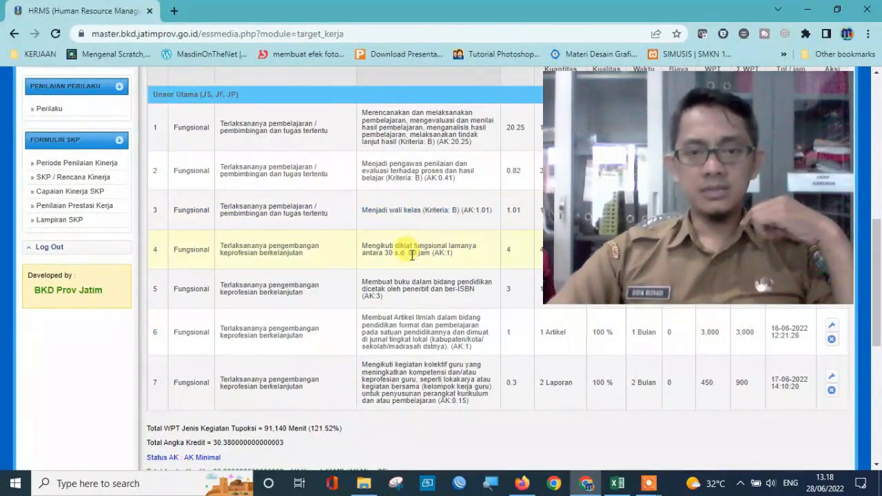
pyautogui.moveTo(365, 244); pyautogui.dragTo(463, 258)
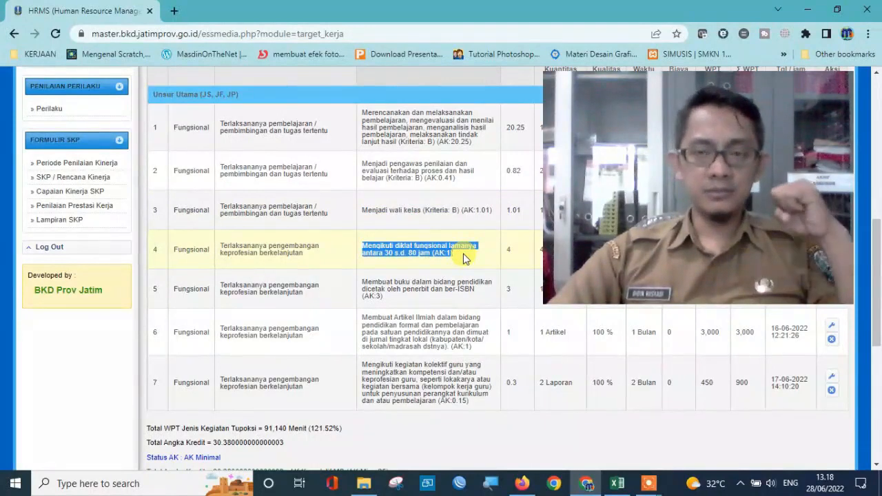
pyautogui.moveTo(362, 282); pyautogui.dragTo(396, 298)
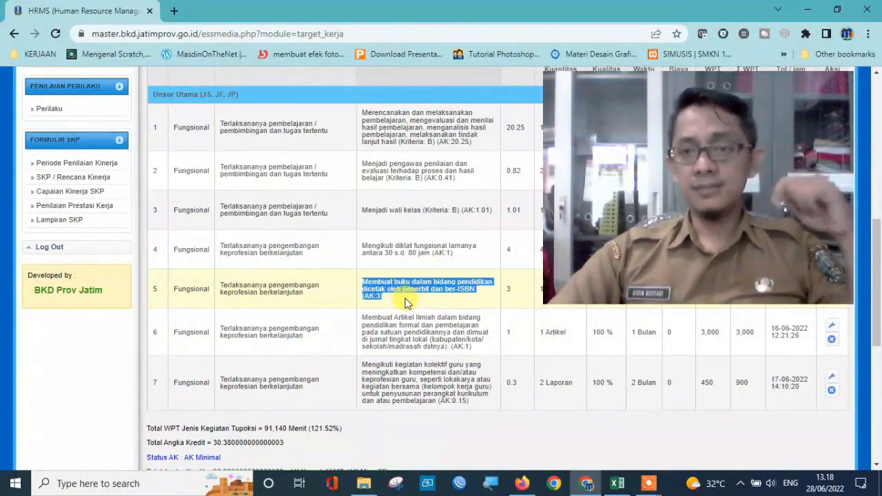
pyautogui.click(381, 321)
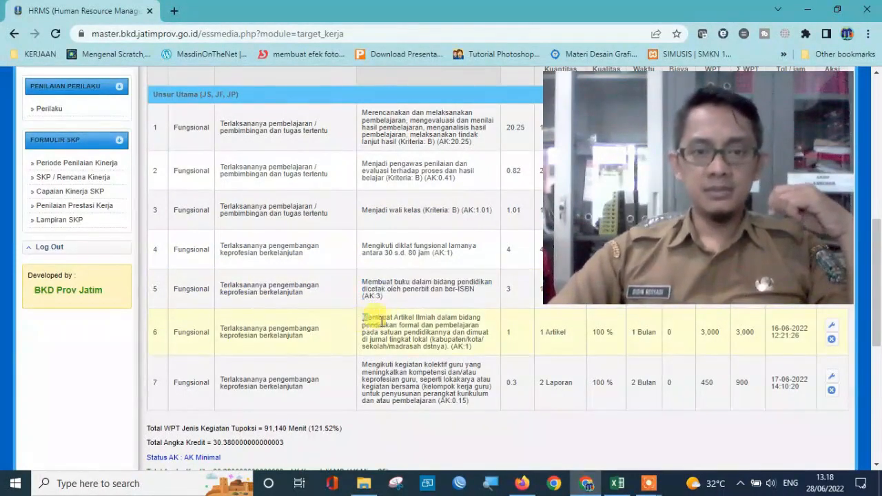
pyautogui.moveTo(381, 321); pyautogui.dragTo(487, 361)
pyautogui.click(433, 360)
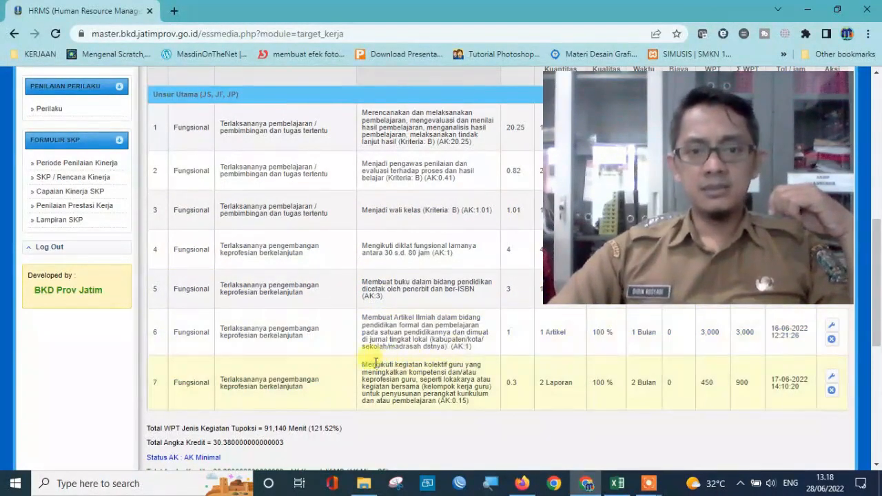
pyautogui.moveTo(362, 364); pyautogui.dragTo(472, 402)
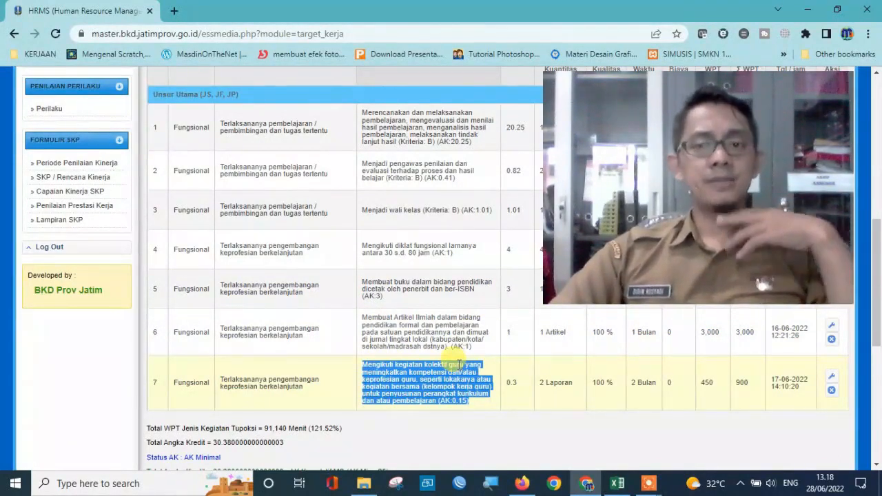
pyautogui.click(518, 378)
# Check the Kuantitas and Waktu targets of the first Unsur Utama row on planning and carrying out lessons.
pyautogui.moveTo(669, 201); pyautogui.dragTo(267, 335)
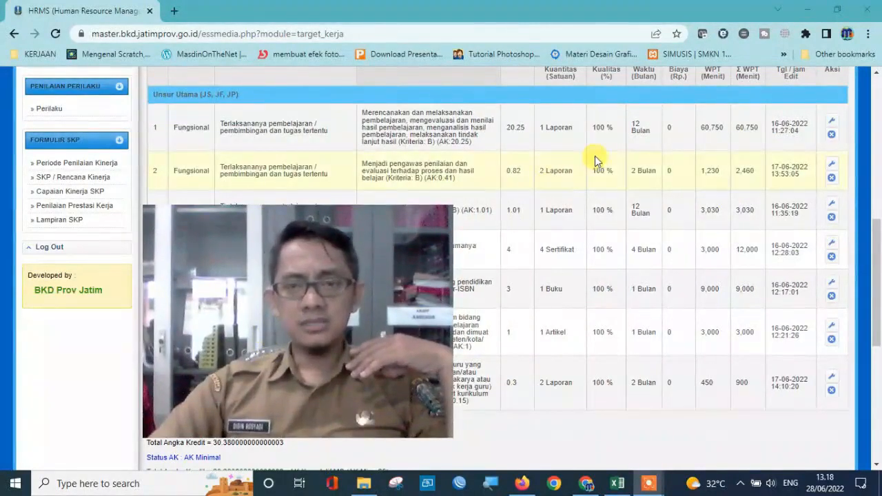
pyautogui.scroll(1, 595, 156)
pyautogui.scroll(-1, 591, 158)
pyautogui.moveTo(375, 296); pyautogui.dragTo(384, 363)
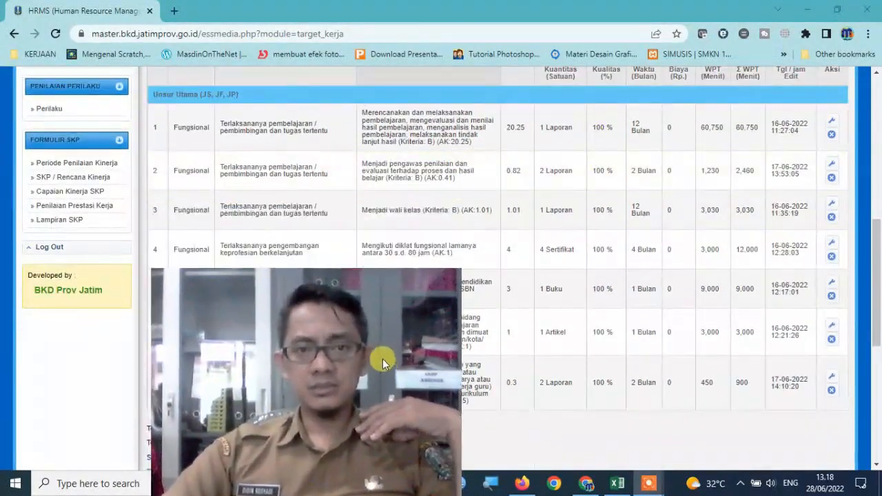
pyautogui.scroll(1, 523, 217)
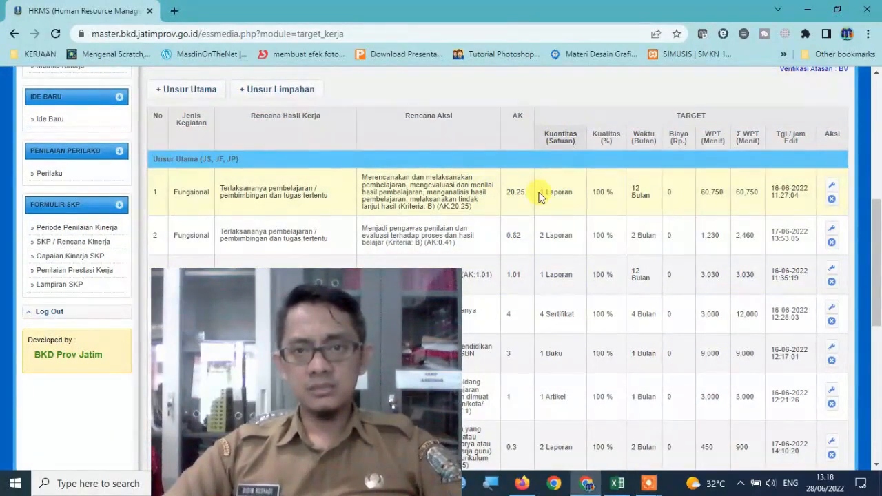
pyautogui.moveTo(541, 193); pyautogui.dragTo(588, 194)
pyautogui.click(566, 168)
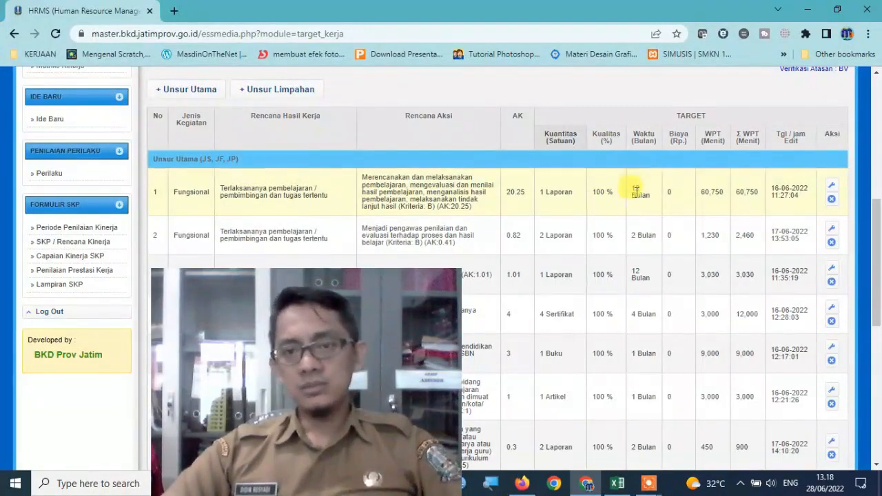
pyautogui.moveTo(633, 188); pyautogui.dragTo(662, 200)
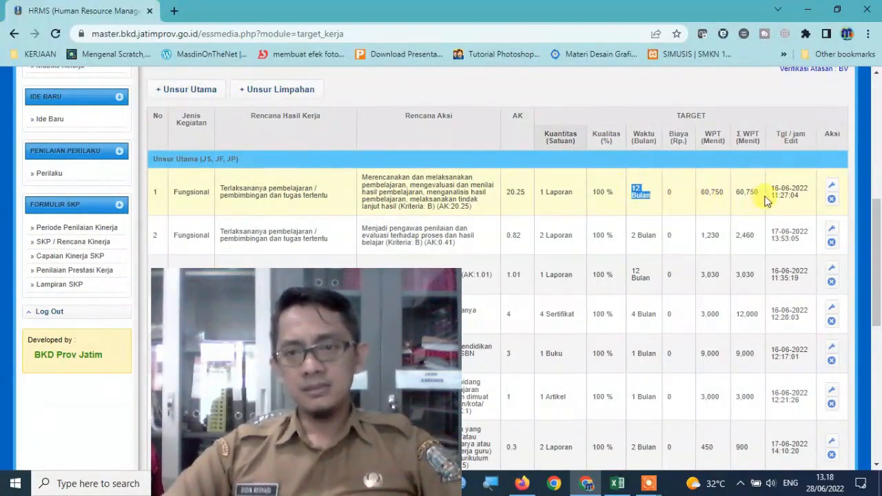
pyautogui.click(746, 212)
# Check the Kuantitas and Waktu targets of the pengawas penilaian and wali kelas rows.
pyautogui.scroll(-1, 747, 212)
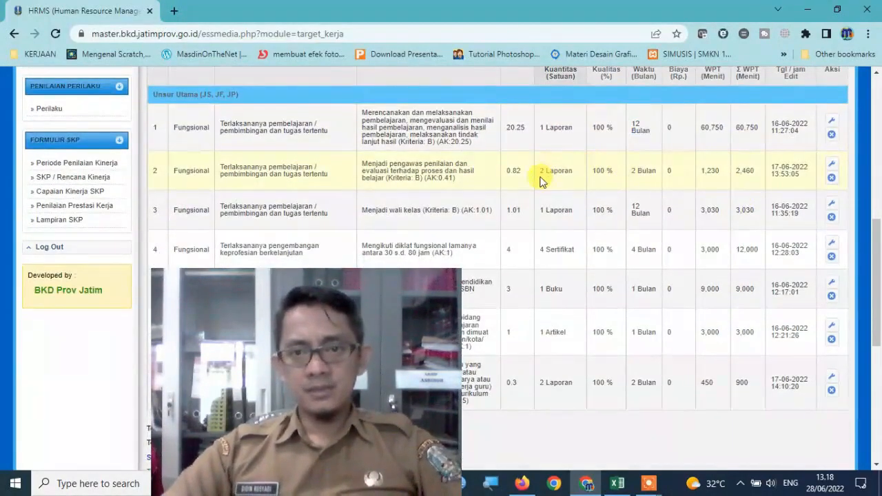
pyautogui.moveTo(371, 173); pyautogui.dragTo(571, 172)
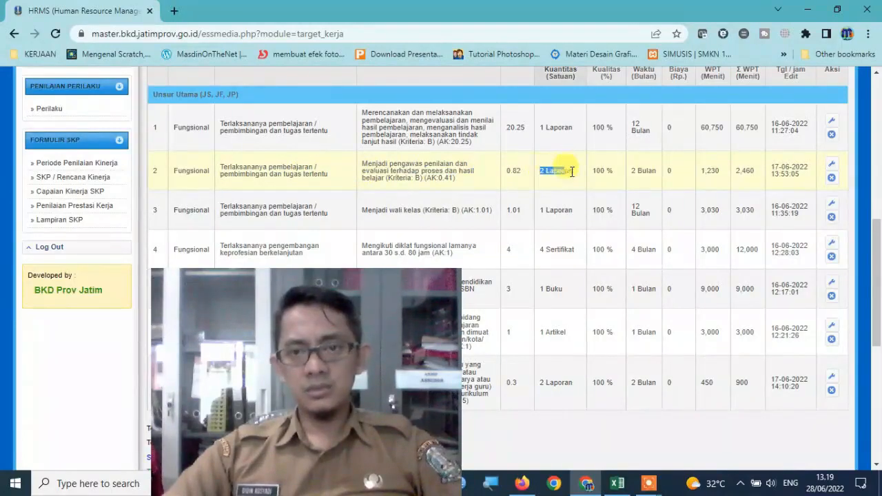
pyautogui.moveTo(632, 171); pyautogui.dragTo(653, 170)
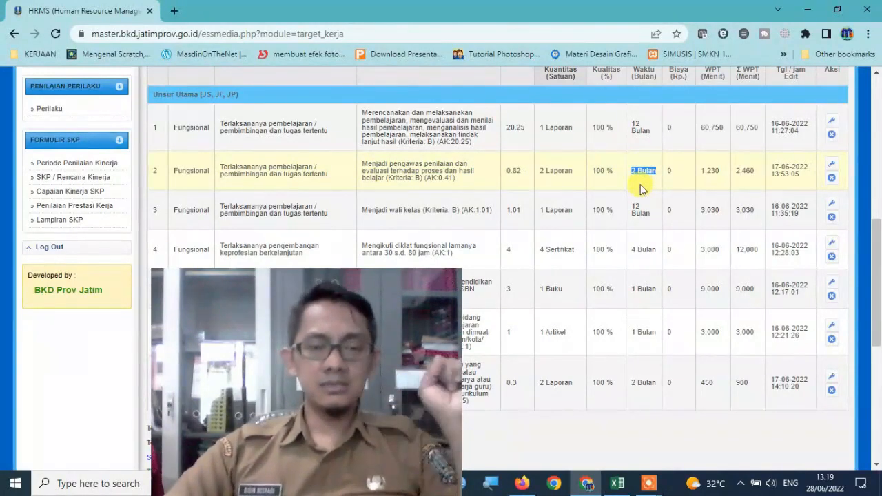
pyautogui.scroll(-1, 607, 190)
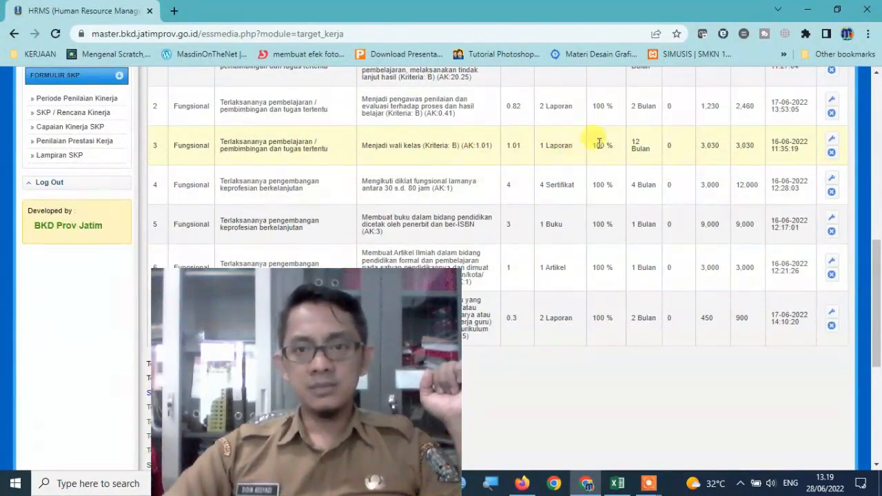
pyautogui.scroll(1, 577, 217)
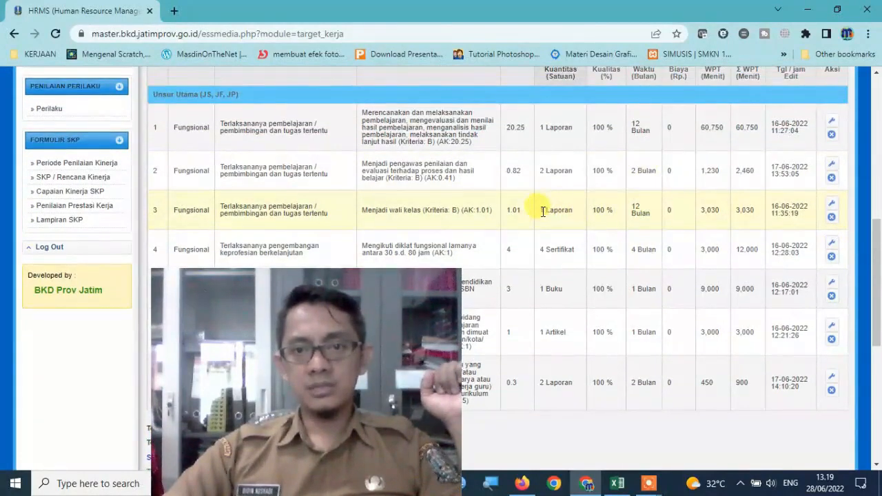
pyautogui.moveTo(543, 211); pyautogui.dragTo(578, 216)
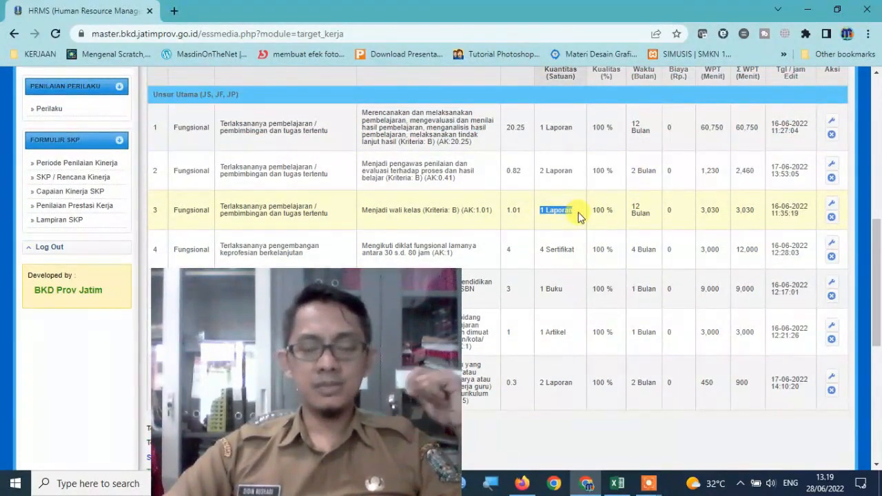
pyautogui.moveTo(631, 206); pyautogui.dragTo(664, 218)
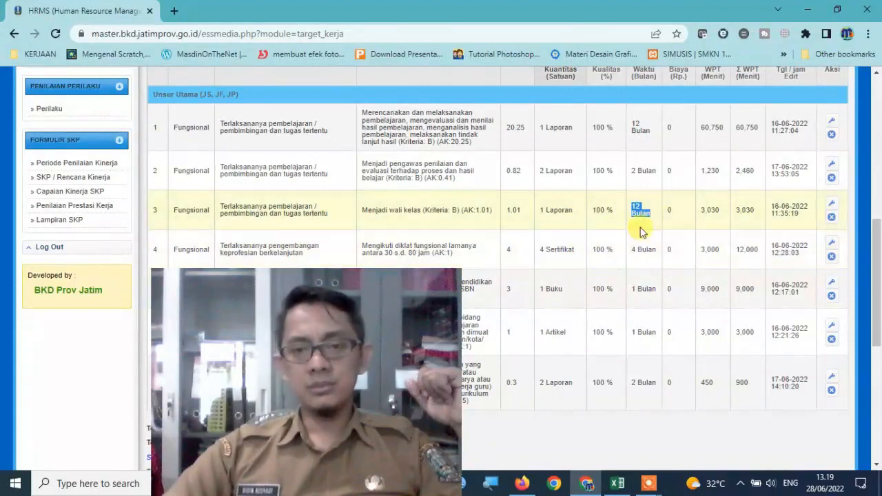
# Check the Kuantitas and Waktu targets of the diklat fungsional and ISBN book rows.
pyautogui.scroll(-1, 652, 222)
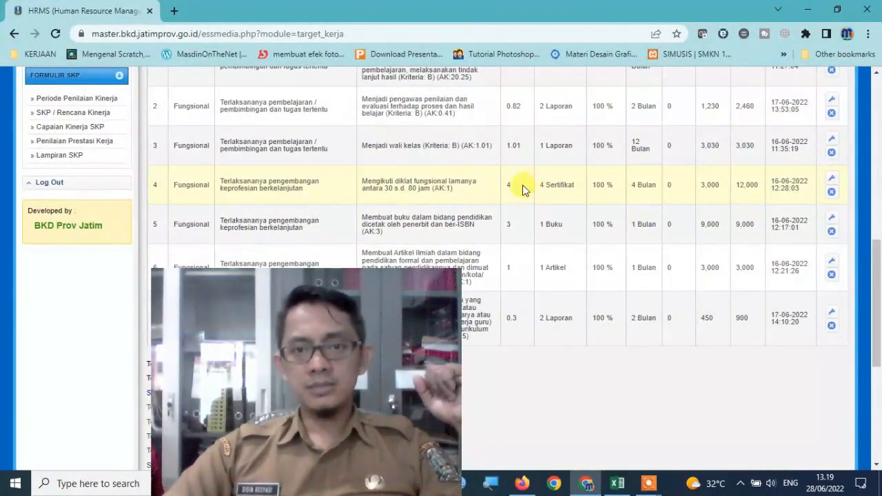
pyautogui.moveTo(539, 187); pyautogui.dragTo(670, 184)
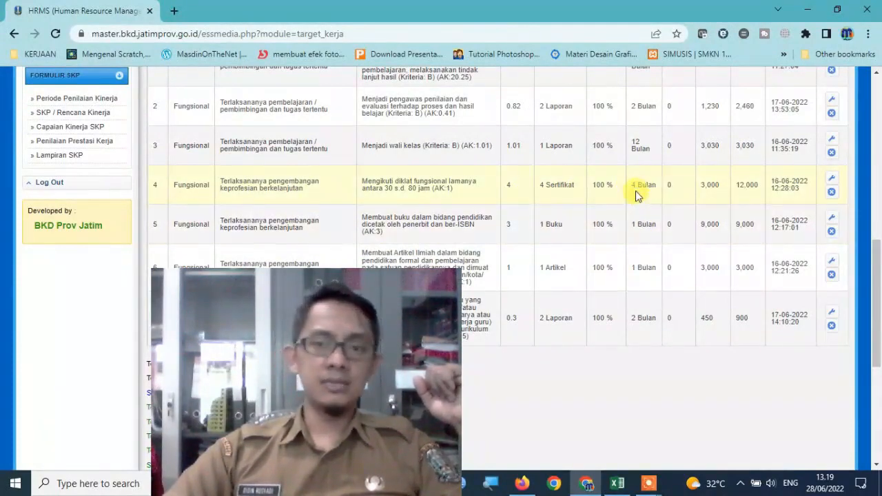
pyautogui.scroll(-1, 513, 230)
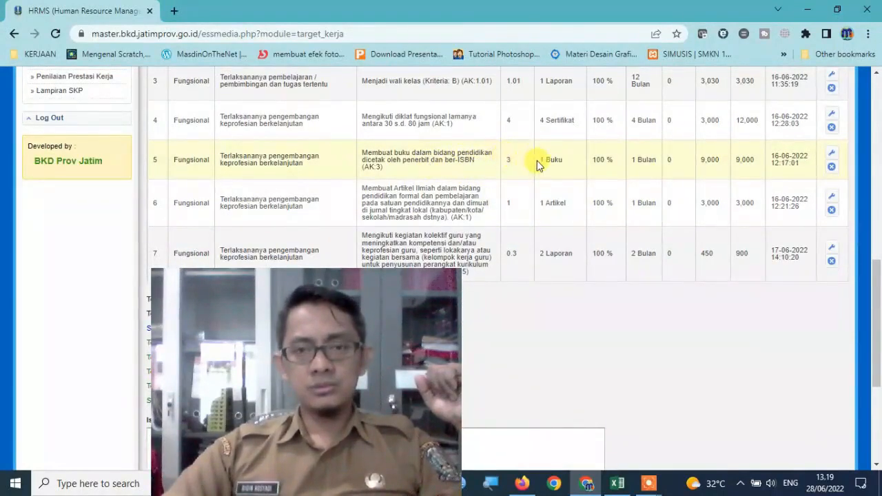
pyautogui.moveTo(540, 166); pyautogui.dragTo(567, 165)
pyautogui.click(619, 163)
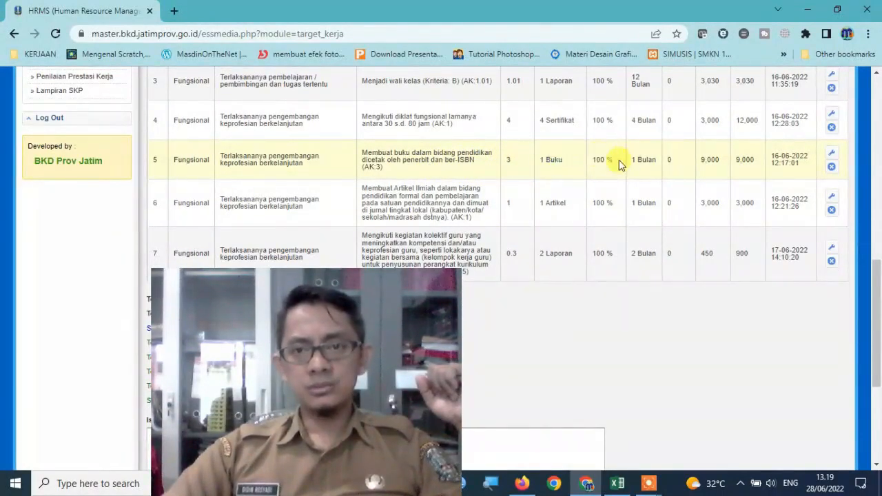
pyautogui.moveTo(633, 160); pyautogui.dragTo(657, 160)
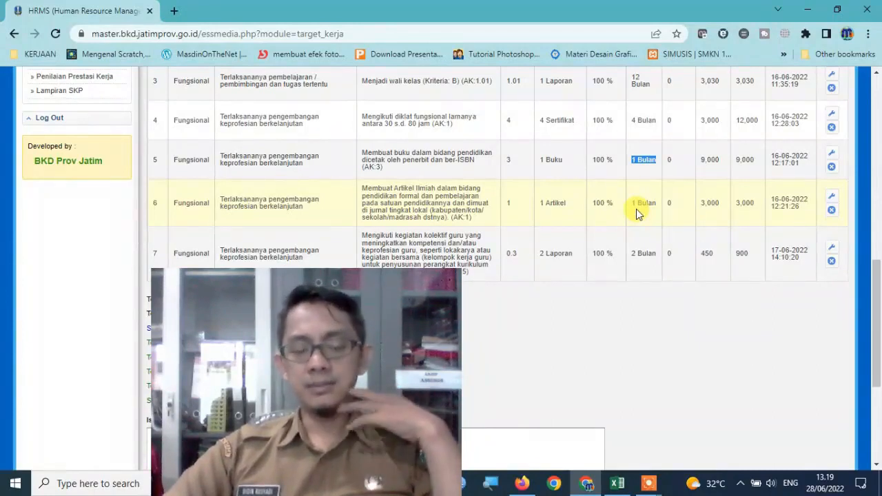
pyautogui.click(634, 168)
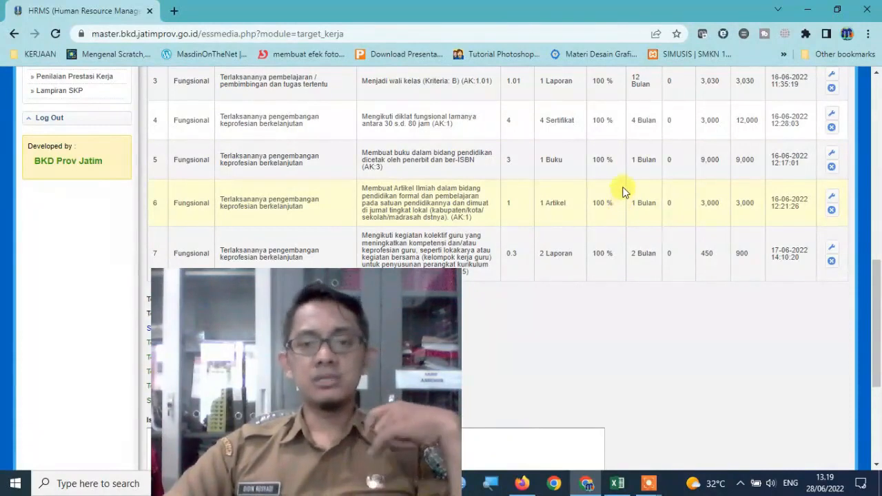
pyautogui.tripleClick(646, 159)
pyautogui.click(629, 196)
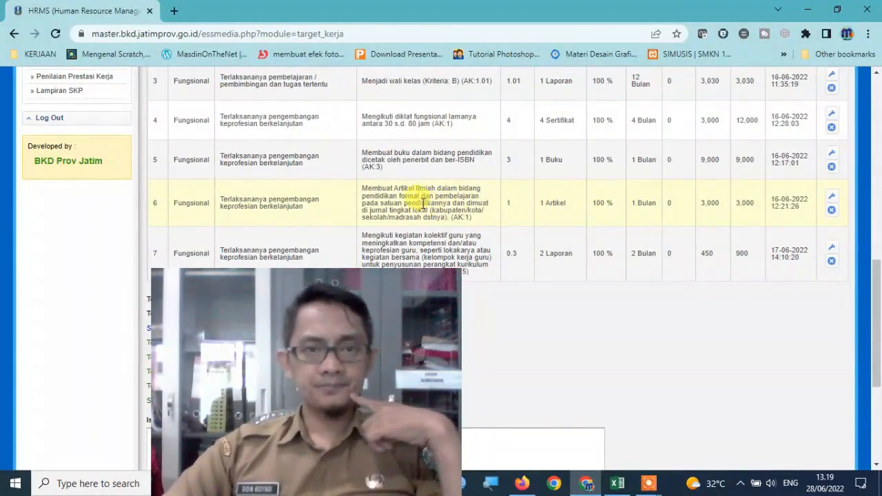
# Check the Kuantitas and Waktu targets of the Artikel Ilmiah and kegiatan kolektif guru rows.
pyautogui.tripleClick(540, 204)
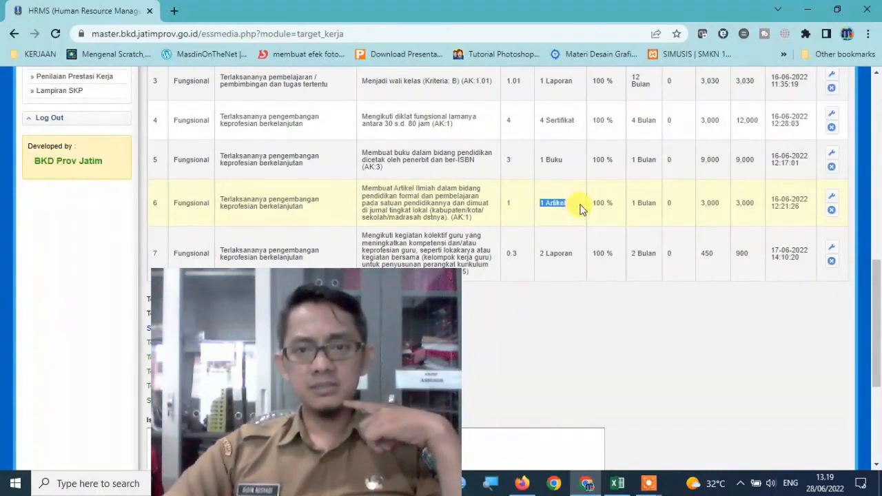
pyautogui.tripleClick(637, 201)
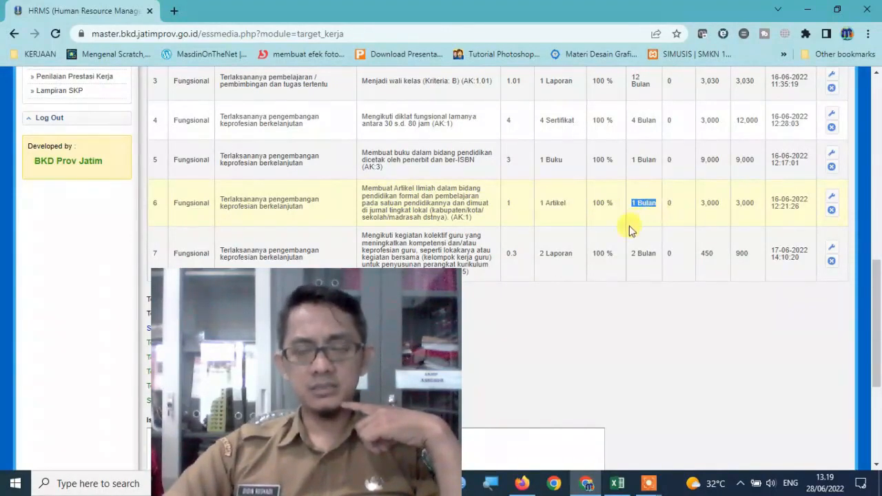
pyautogui.scroll(-1, 613, 248)
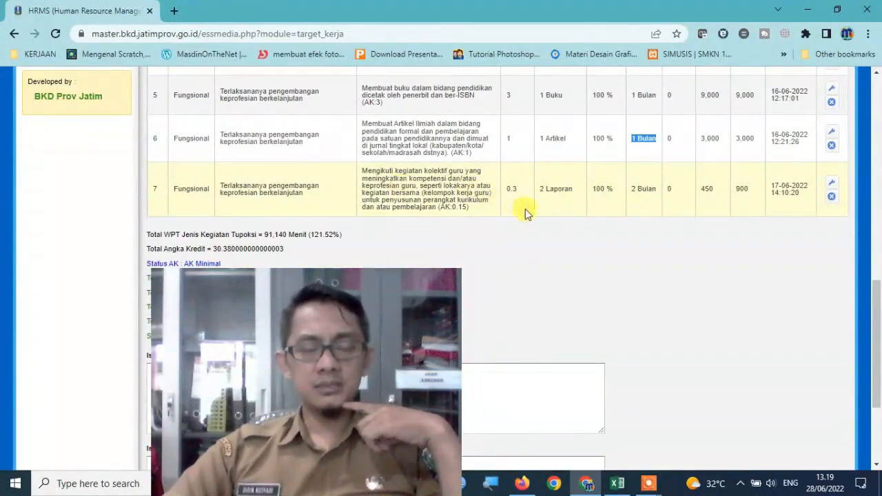
pyautogui.moveTo(540, 189); pyautogui.dragTo(572, 190)
pyautogui.moveTo(631, 189); pyautogui.dragTo(667, 196)
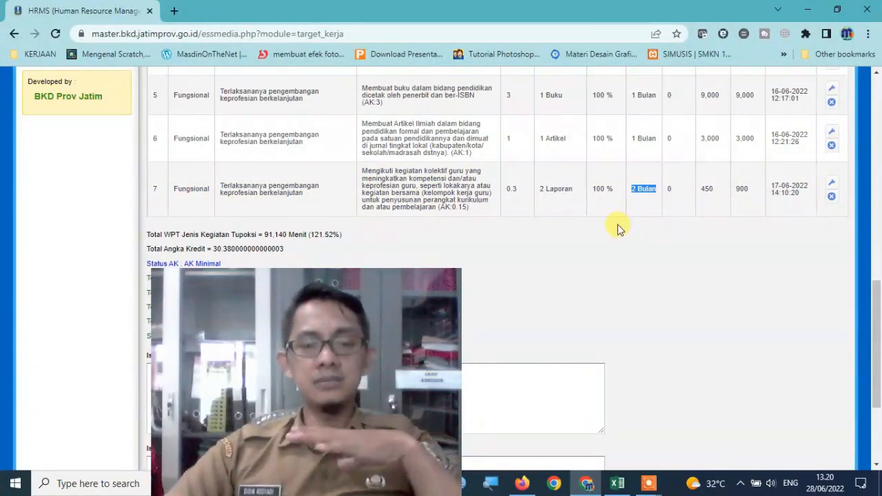
pyautogui.click(657, 264)
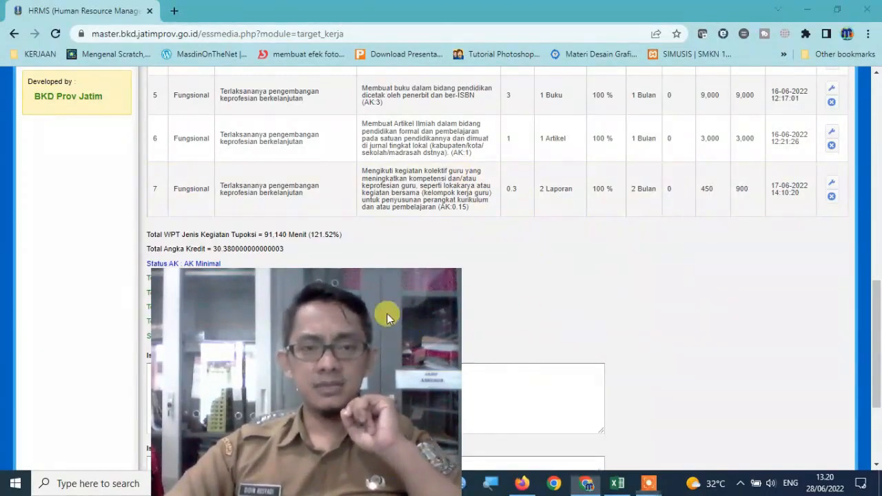
# Start adding a new Unsur Utama activity and set its Jenis Kegiatan Fungsional to 4 - Fungsional.
pyautogui.moveTo(388, 315); pyautogui.dragTo(733, 257)
pyautogui.scroll(8, 361, 308)
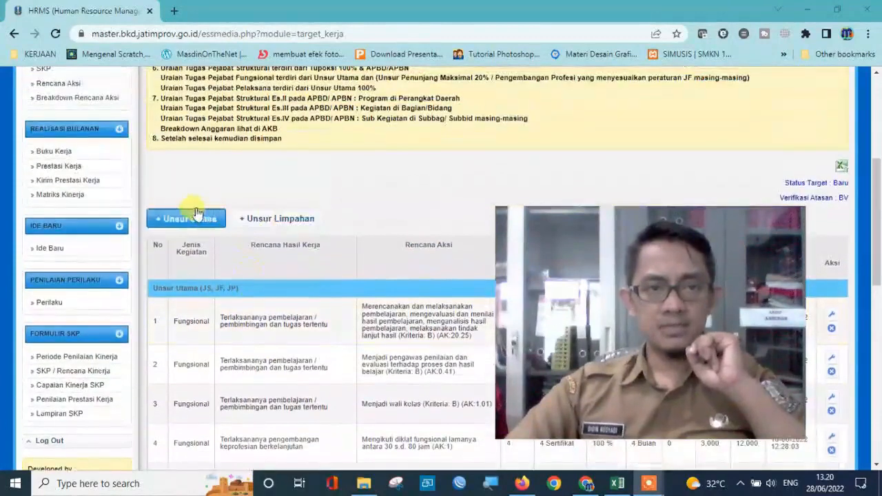
pyautogui.click(197, 213)
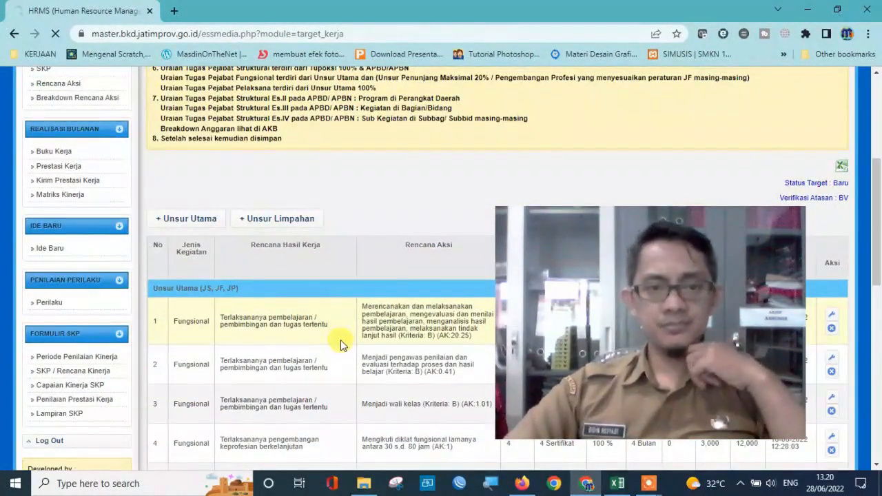
pyautogui.scroll(-2, 383, 259)
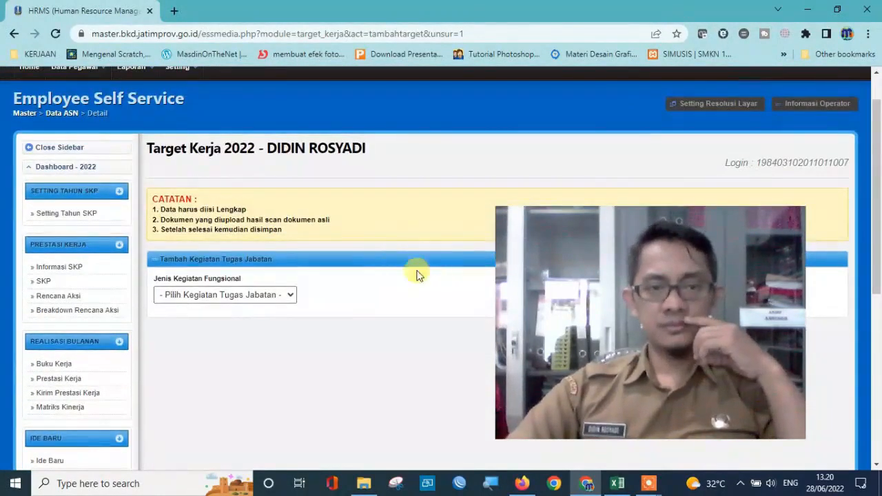
pyautogui.click(281, 301)
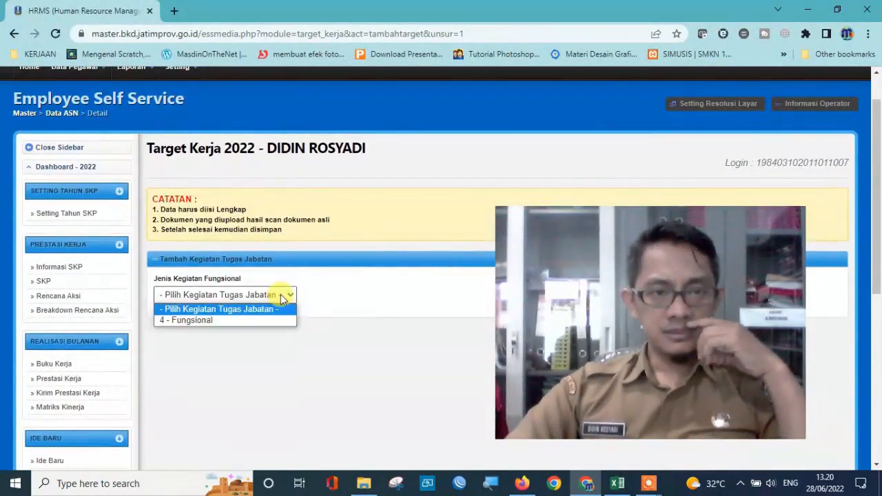
pyautogui.click(204, 321)
pyautogui.scroll(-1, 414, 238)
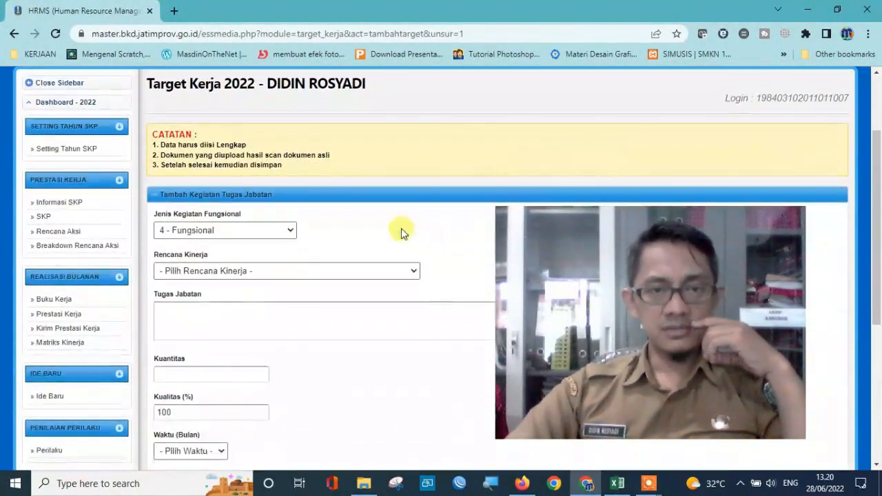
pyautogui.click(274, 233)
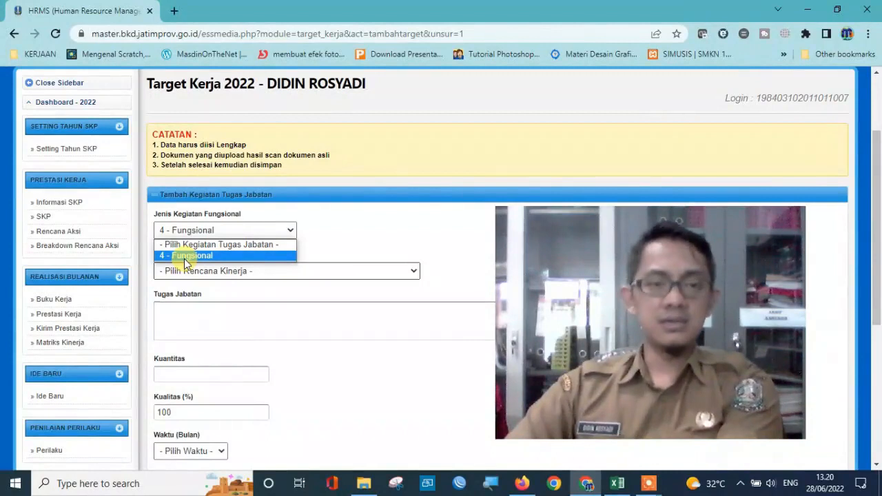
pyautogui.click(348, 245)
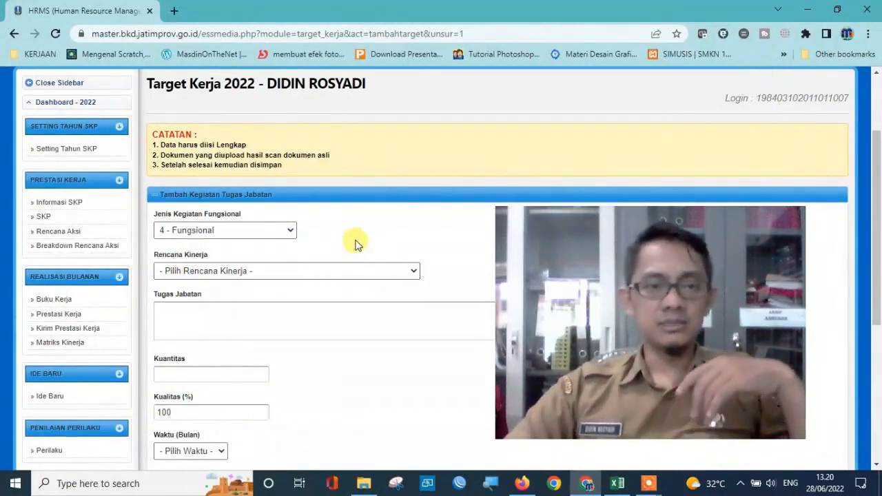
pyautogui.click(221, 231)
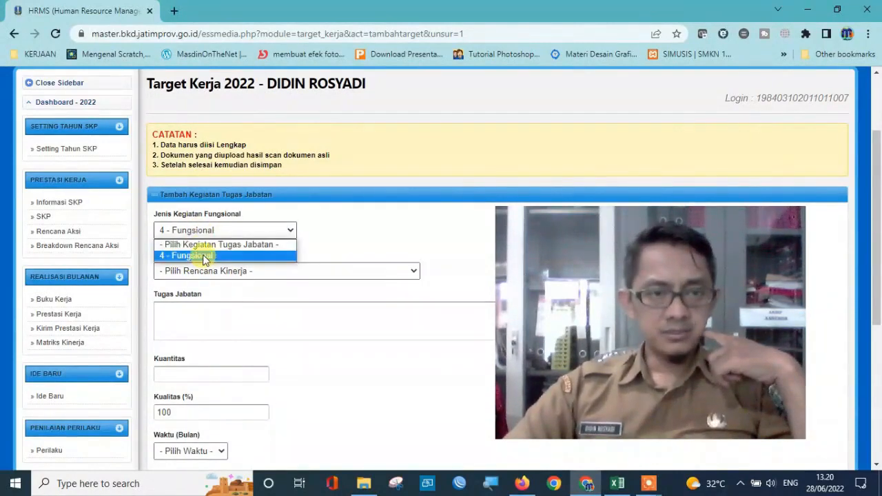
pyautogui.click(204, 255)
# Set Rencana Kinerja to "Terlaksananya pengembangan keprofesian berkelanjutan".
pyautogui.click(288, 272)
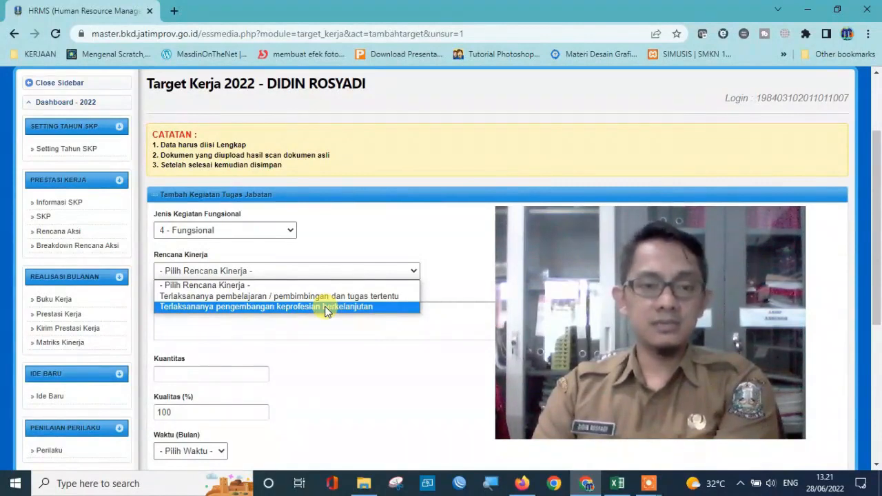
pyautogui.click(327, 312)
pyautogui.scroll(-3, 342, 338)
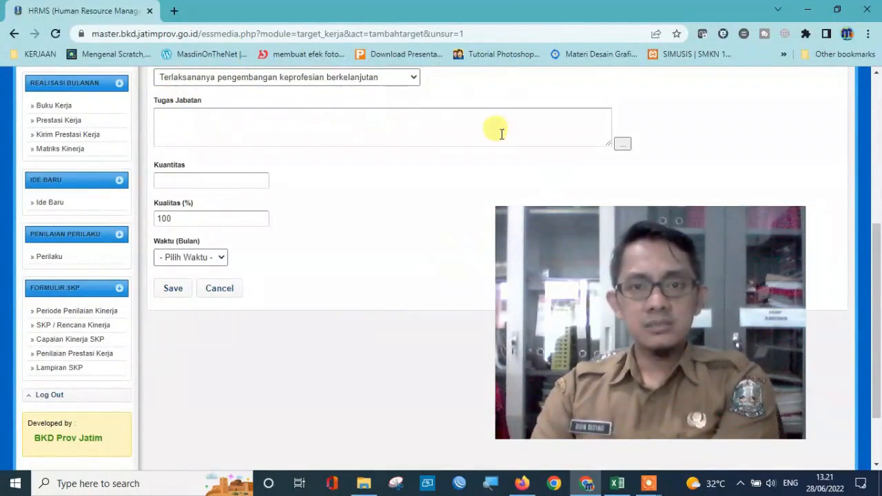
# Open the list of Tugas Jabatan descriptions and search it for "diklat".
pyautogui.click(624, 146)
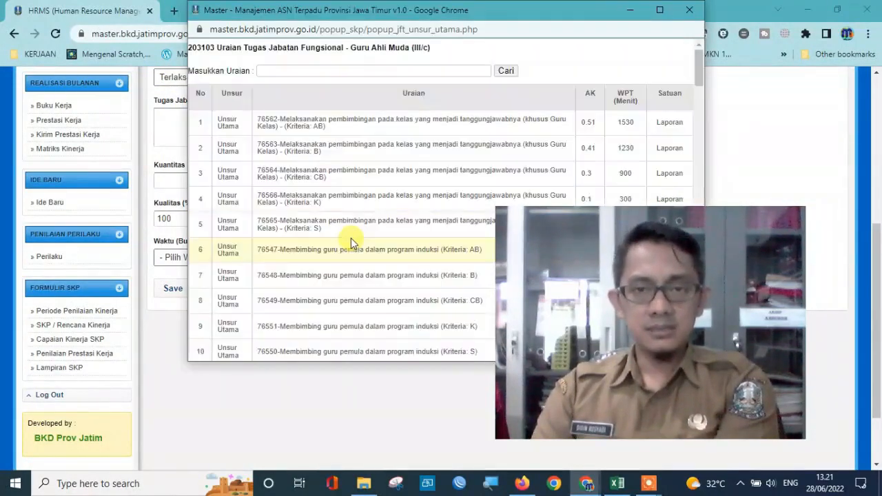
pyautogui.scroll(-1, 285, 148)
pyautogui.scroll(-13, 284, 148)
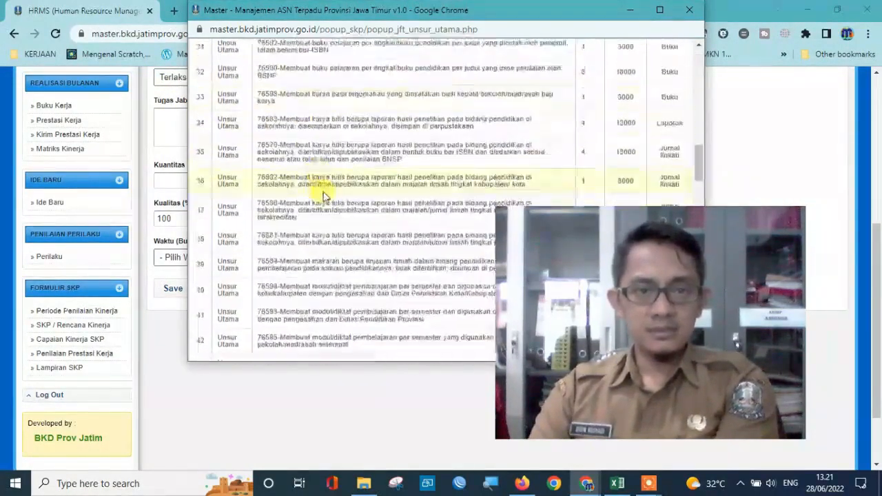
pyautogui.scroll(-18, 346, 199)
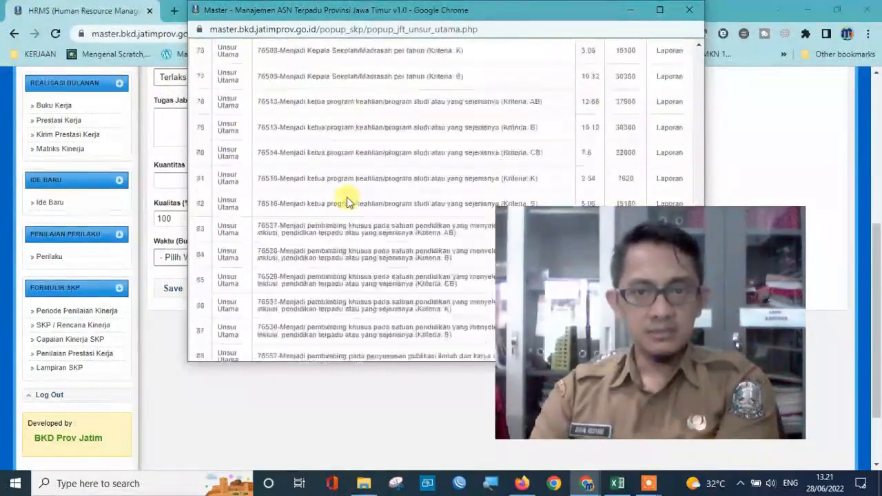
pyautogui.scroll(20, 349, 199)
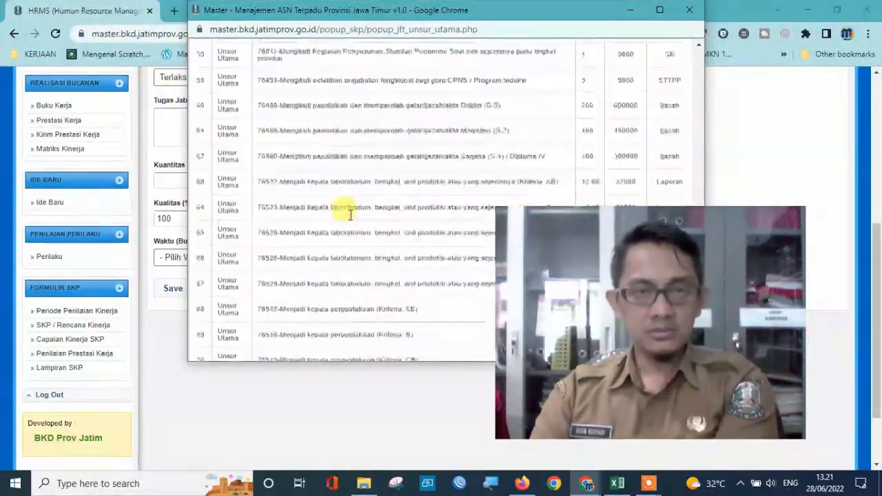
pyautogui.scroll(5, 348, 199)
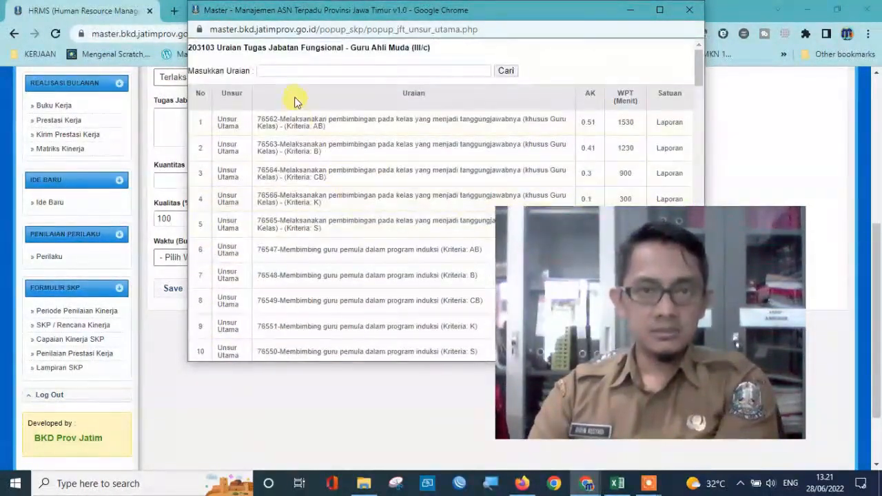
pyautogui.click(293, 71)
pyautogui.write('dil')
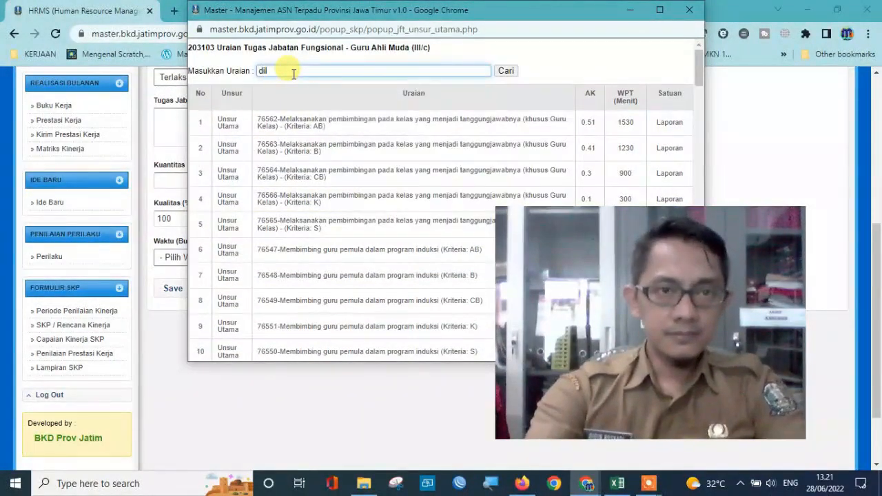
pyautogui.press('BackSpace')
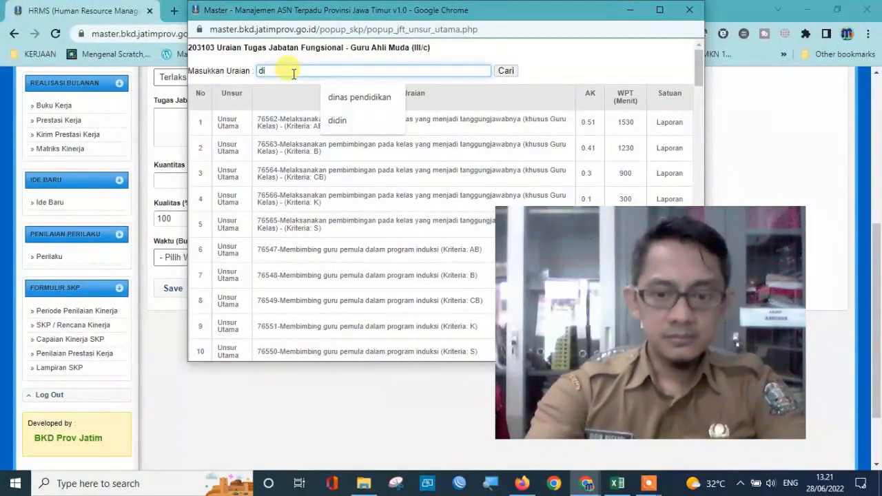
pyautogui.write('klat')
pyautogui.press('Return')
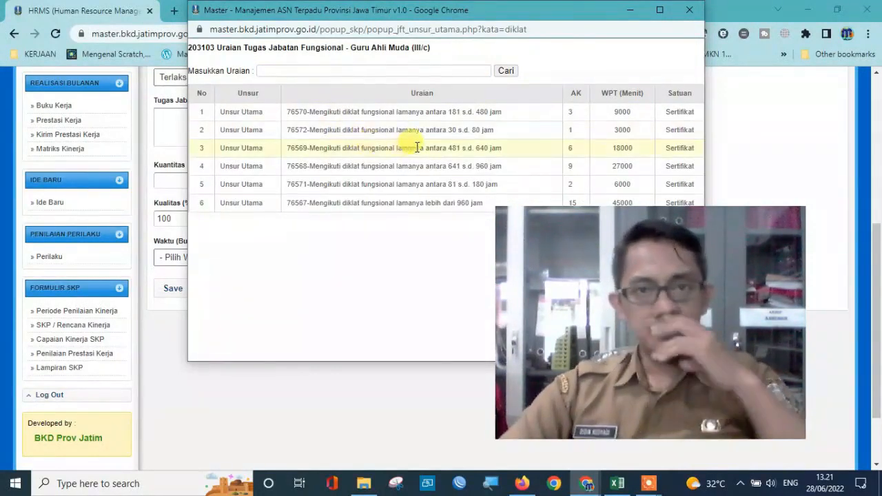
# Choose "76571-Mengikuti diklat fungsional lamanya antara 81 s.d. 180 jam" as the Tugas Jabatan.
pyautogui.moveTo(598, 236); pyautogui.dragTo(620, 281)
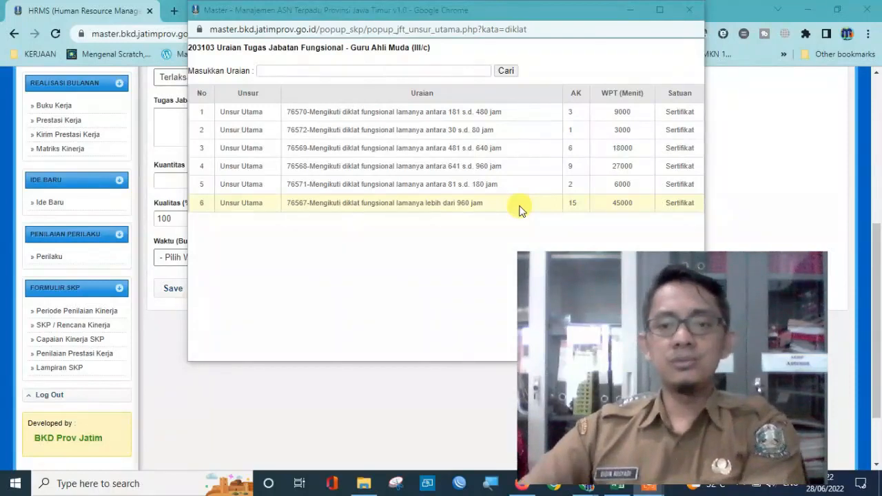
pyautogui.click(488, 135)
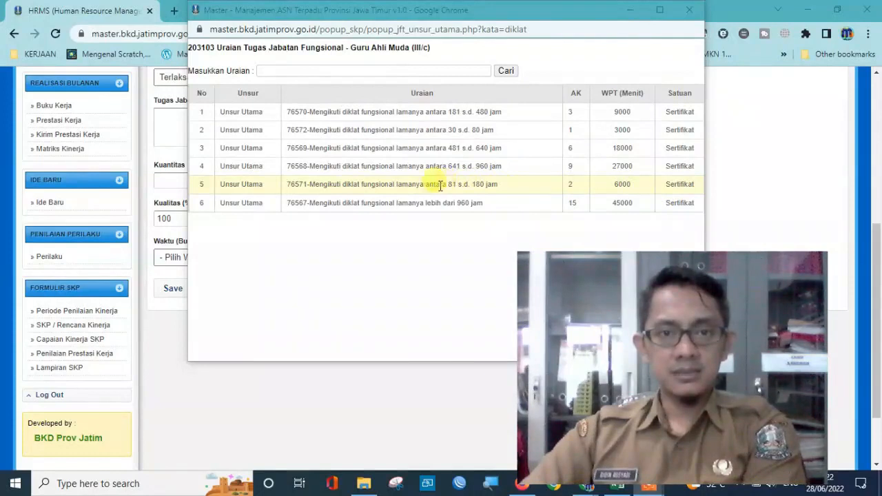
pyautogui.click(322, 184)
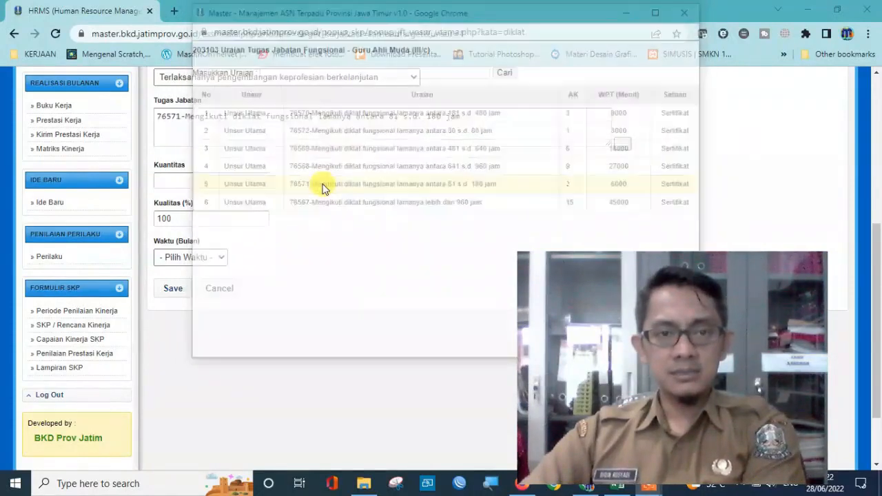
pyautogui.scroll(1, 317, 207)
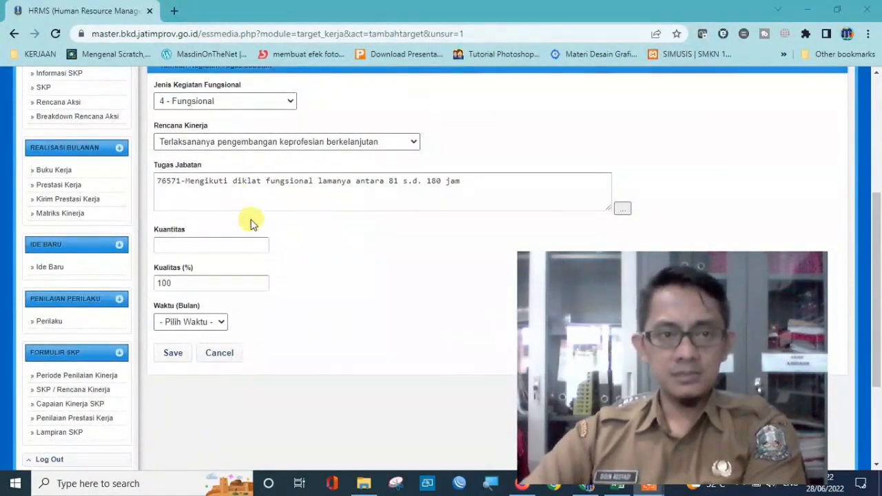
# Set the Kuantitas of the diklat activity to 1.
pyautogui.click(161, 244)
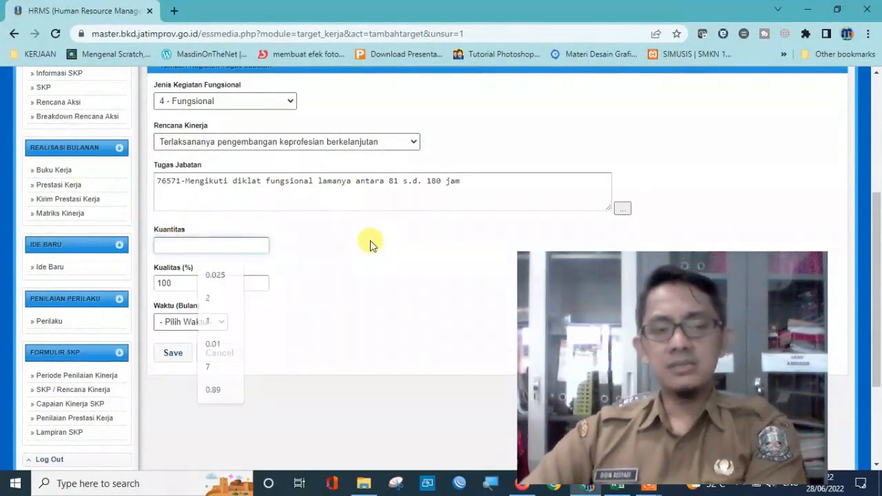
pyautogui.click(211, 243)
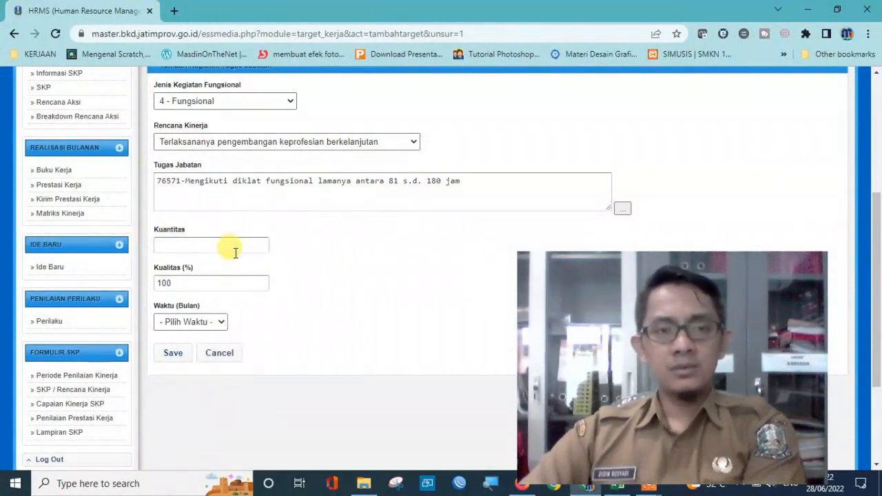
pyautogui.click(176, 245)
pyautogui.write('1')
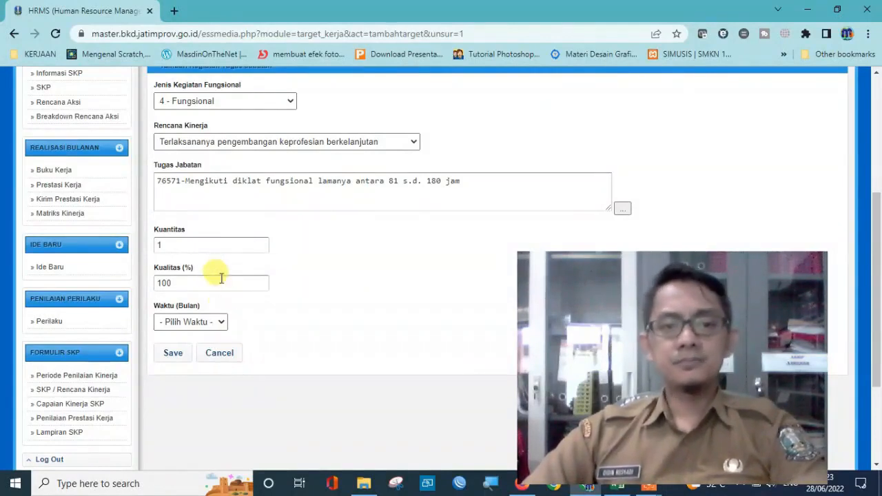
# Set Waktu (Bulan) to 1 and save the new diklat activity, confirming the save.
pyautogui.click(220, 324)
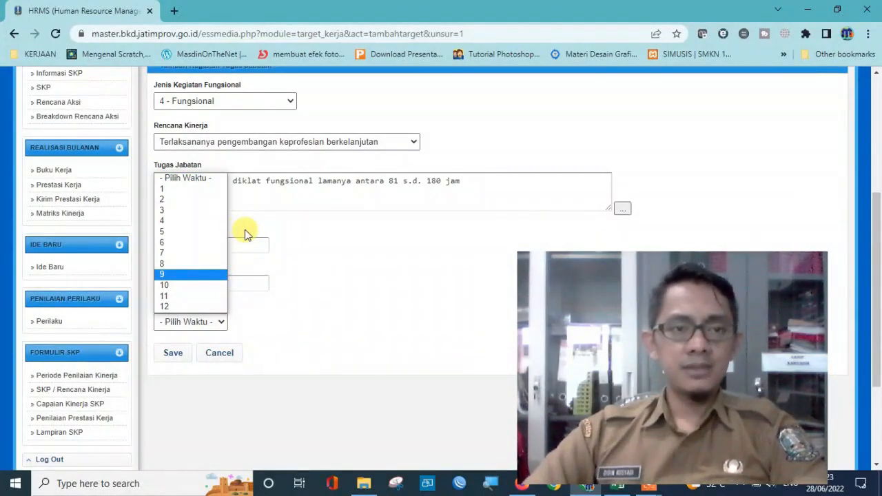
pyautogui.click(326, 228)
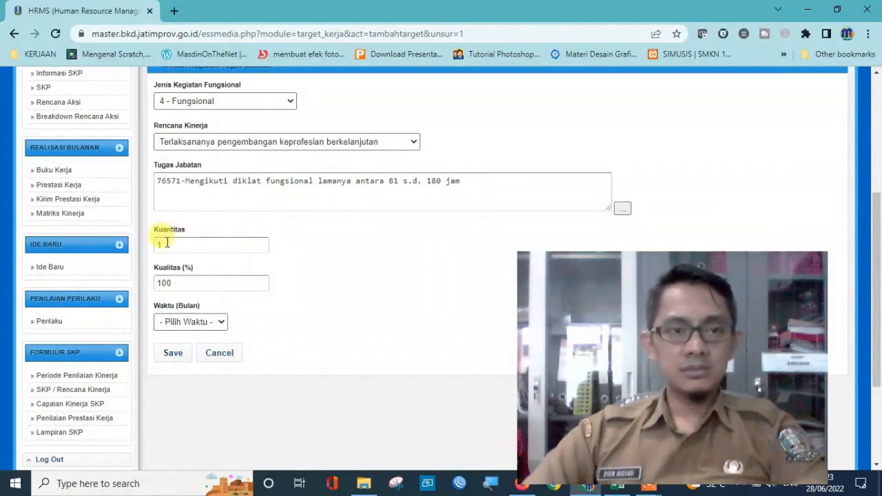
pyautogui.click(220, 323)
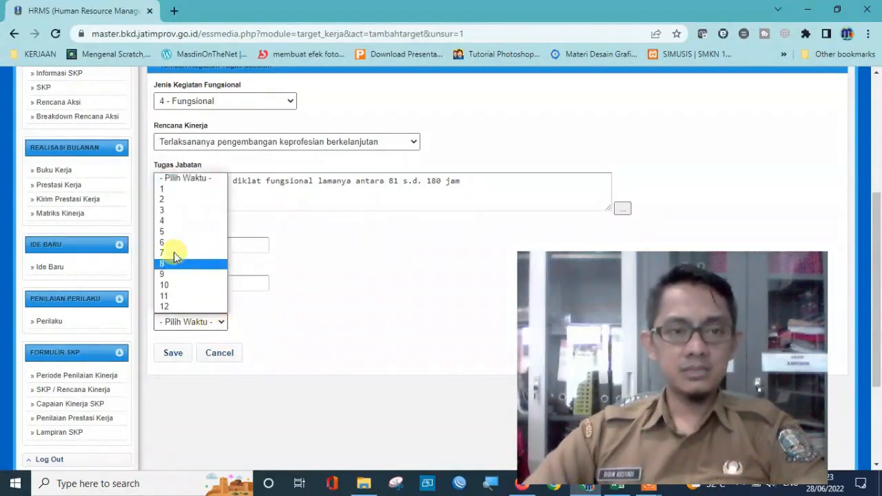
pyautogui.click(174, 187)
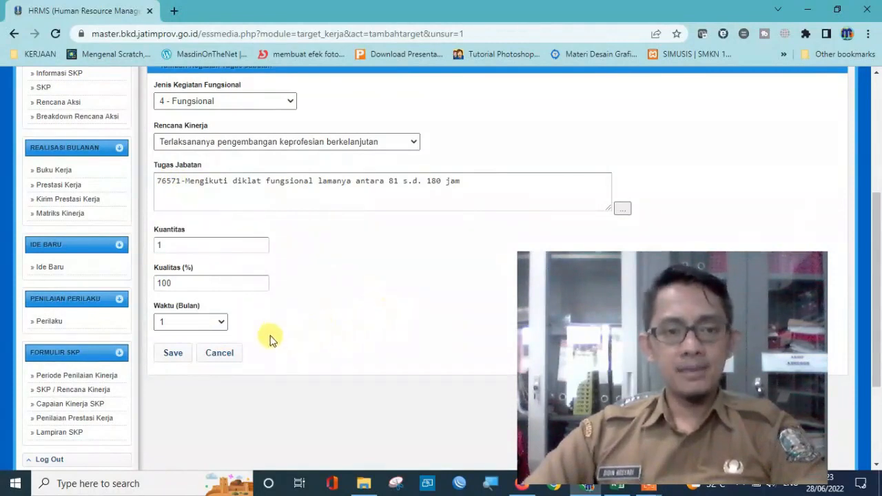
pyautogui.click(172, 361)
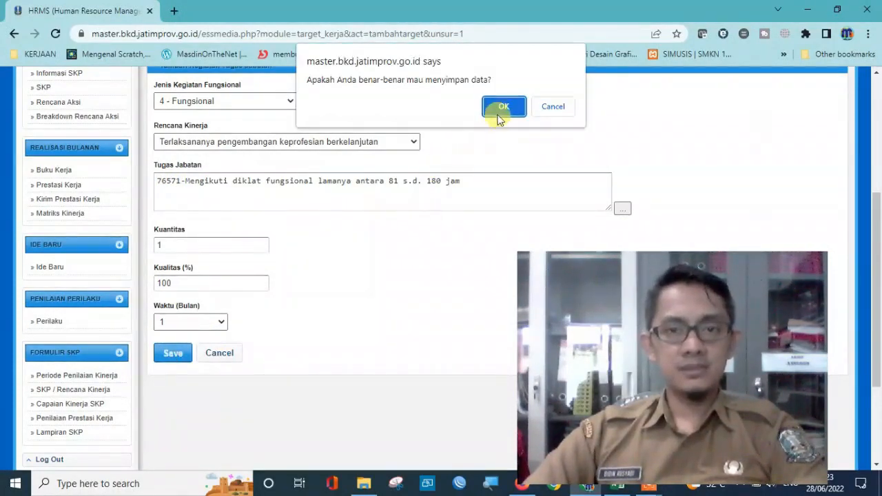
pyautogui.click(502, 109)
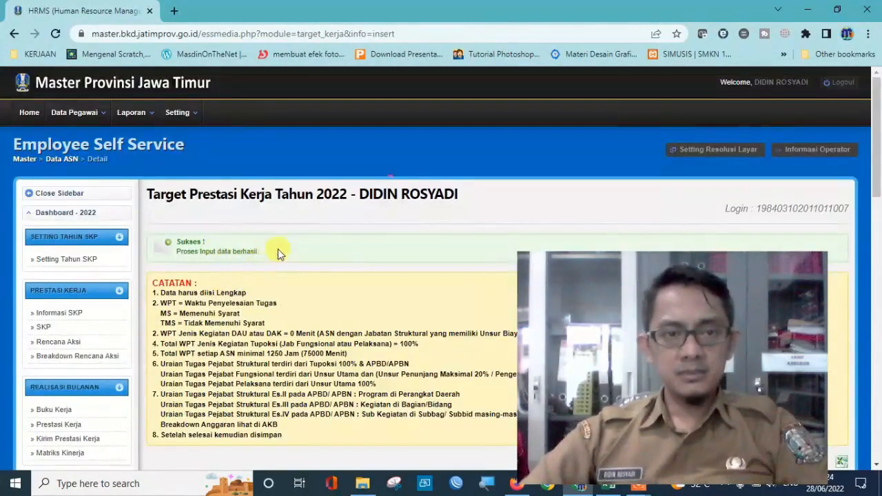
# Review the added diklat fungsional row and the WPT and Angka Kredit totals below the target table.
pyautogui.scroll(-10, 278, 249)
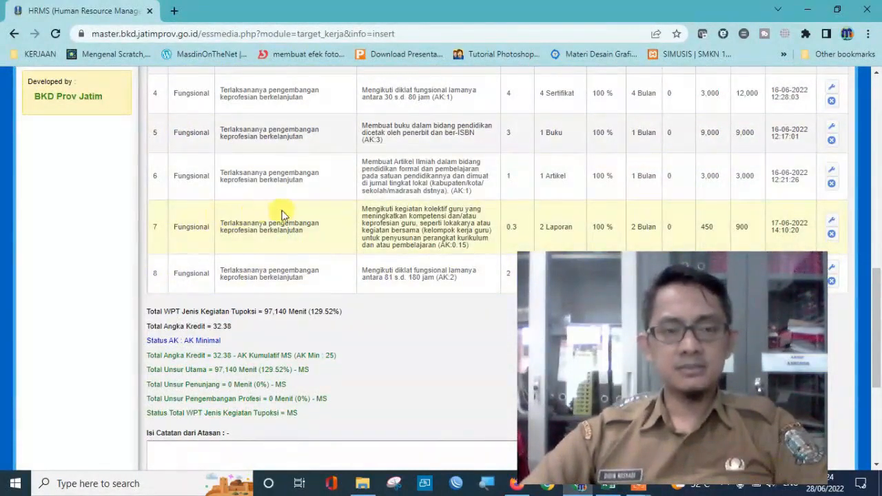
pyautogui.scroll(-1, 441, 269)
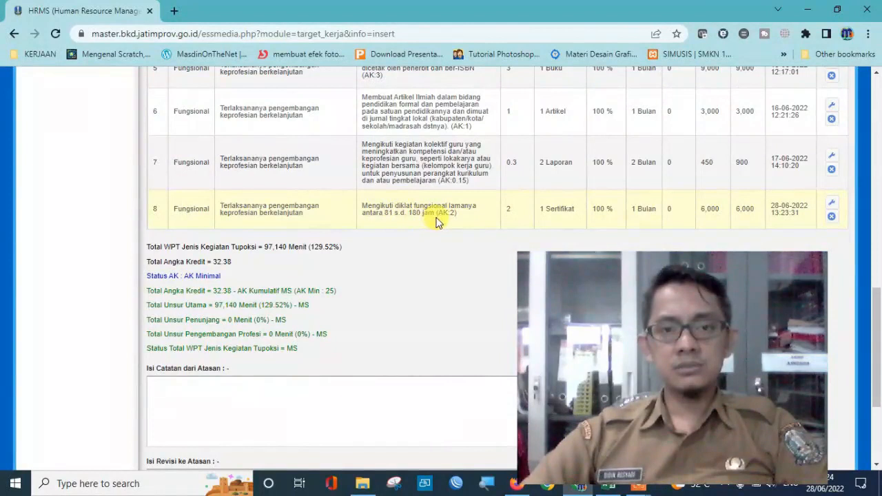
pyautogui.scroll(-1, 467, 218)
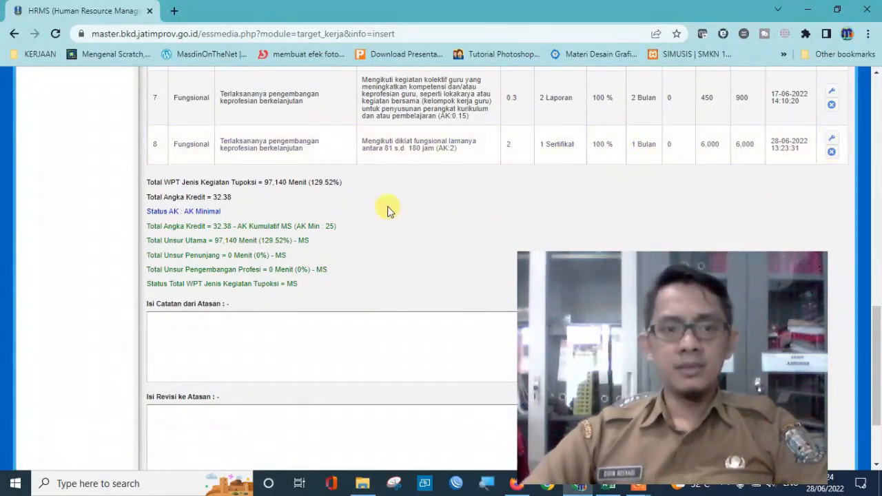
pyautogui.scroll(-1, 393, 208)
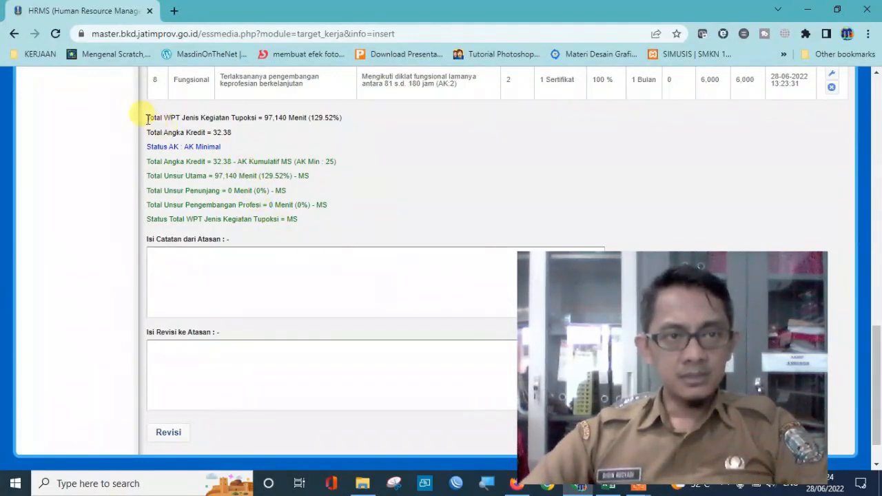
# Examine the Total WPT, Total Angka Kredit and minimum AK status lines below the target table.
pyautogui.click(346, 118)
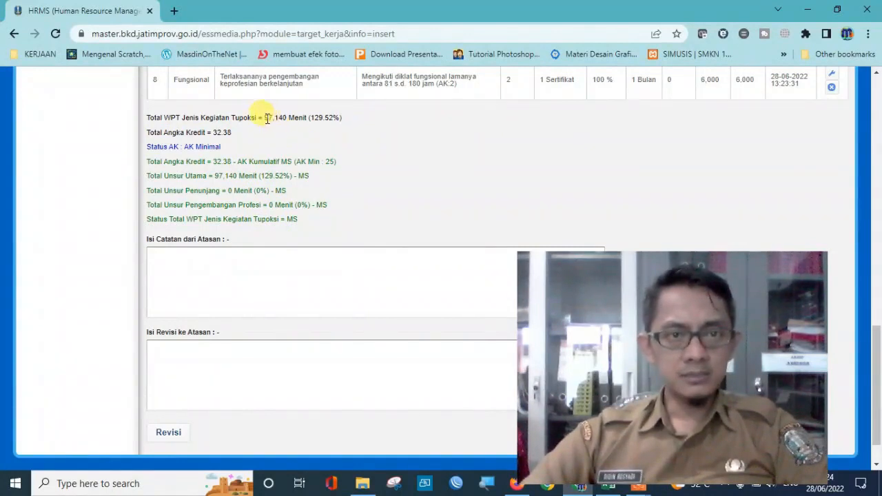
pyautogui.moveTo(274, 118); pyautogui.dragTo(287, 128)
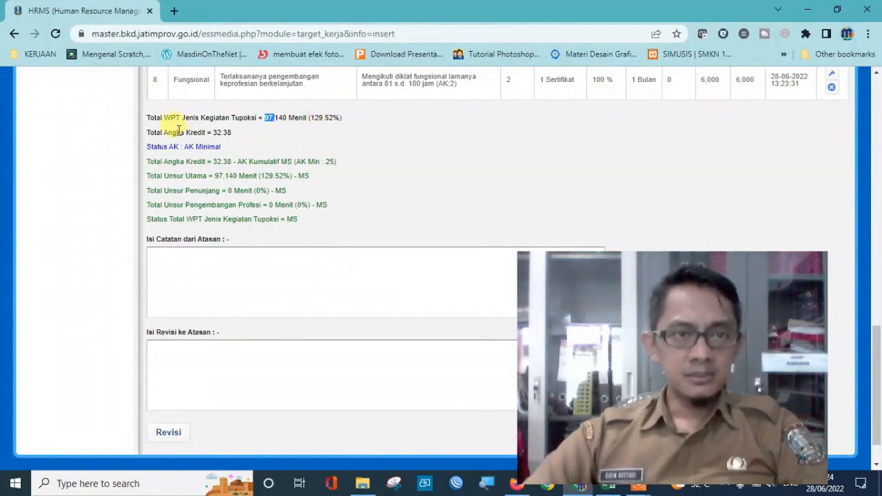
pyautogui.moveTo(147, 132); pyautogui.dragTo(248, 135)
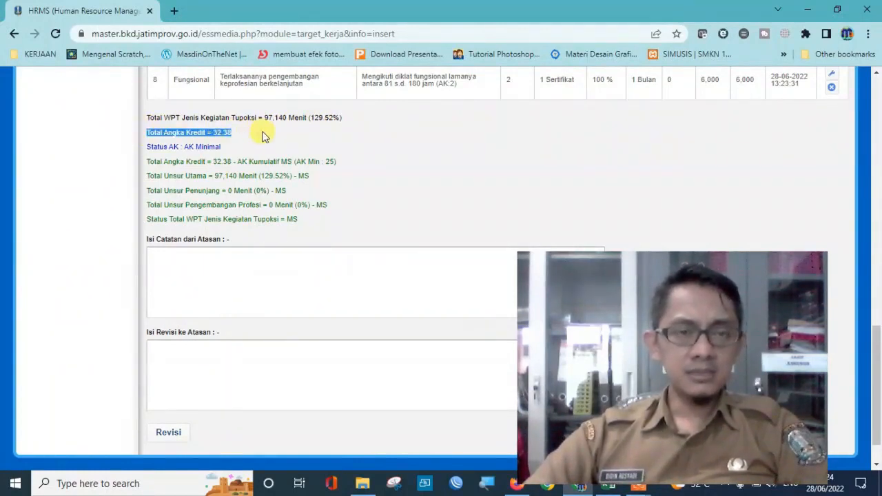
pyautogui.click(230, 146)
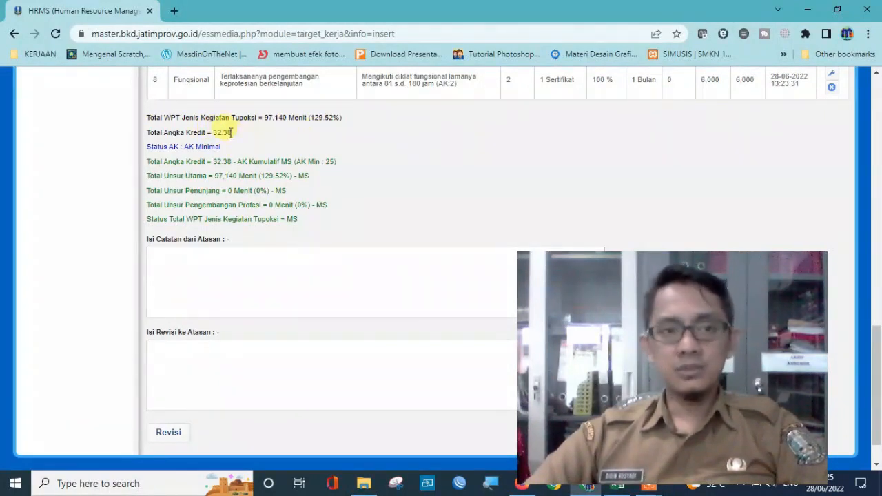
pyautogui.tripleClick(215, 133)
pyautogui.click(231, 133)
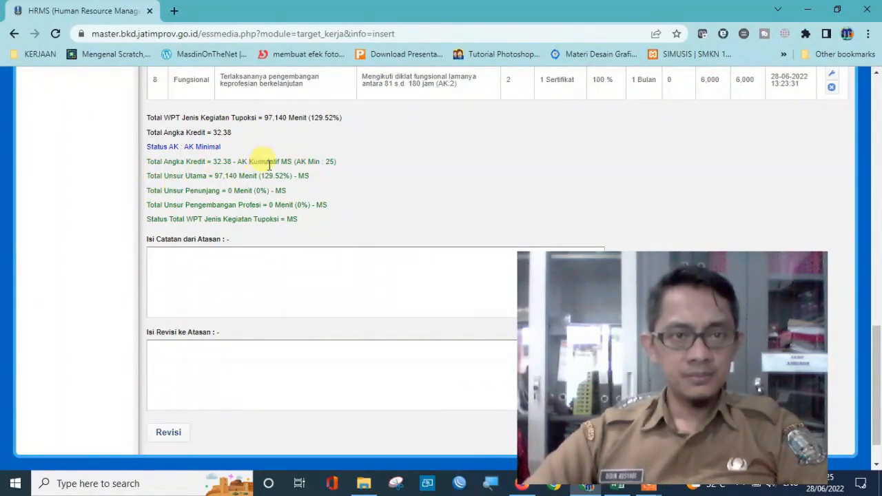
pyautogui.scroll(1, 287, 164)
pyautogui.scroll(-2, 435, 204)
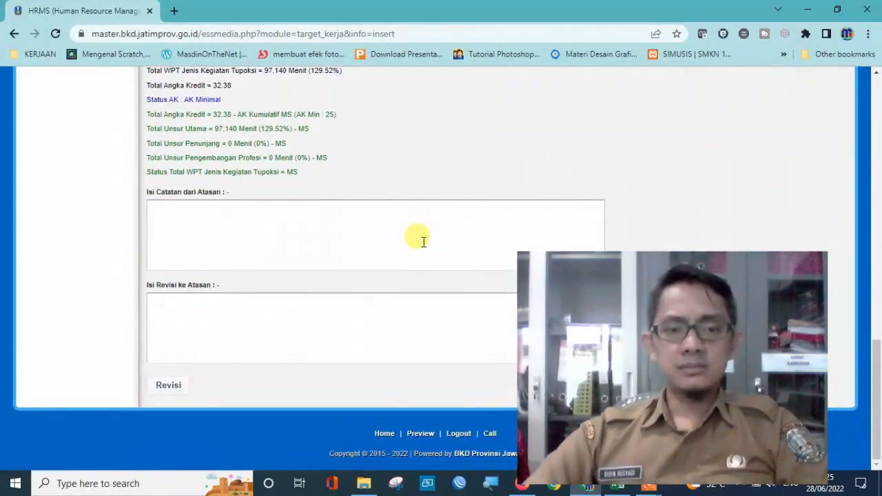
# Review the Unsur Utama activity rows and their targets against the totals.
pyautogui.scroll(4, 417, 237)
pyautogui.scroll(2, 656, 183)
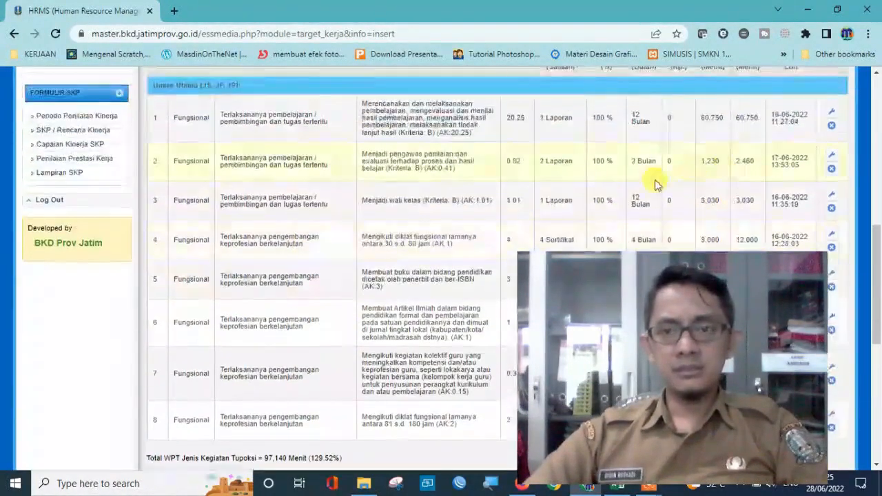
pyautogui.scroll(-3, 426, 153)
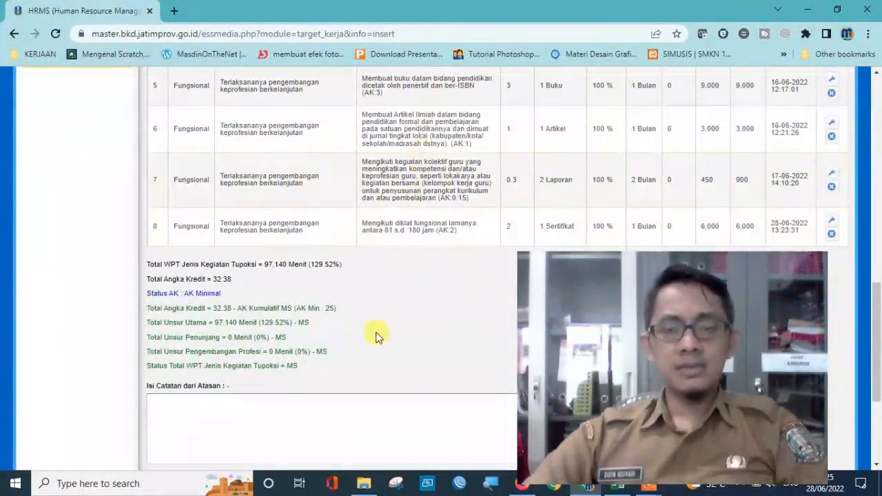
pyautogui.moveTo(673, 369); pyautogui.dragTo(190, 320)
pyautogui.scroll(-1, 657, 249)
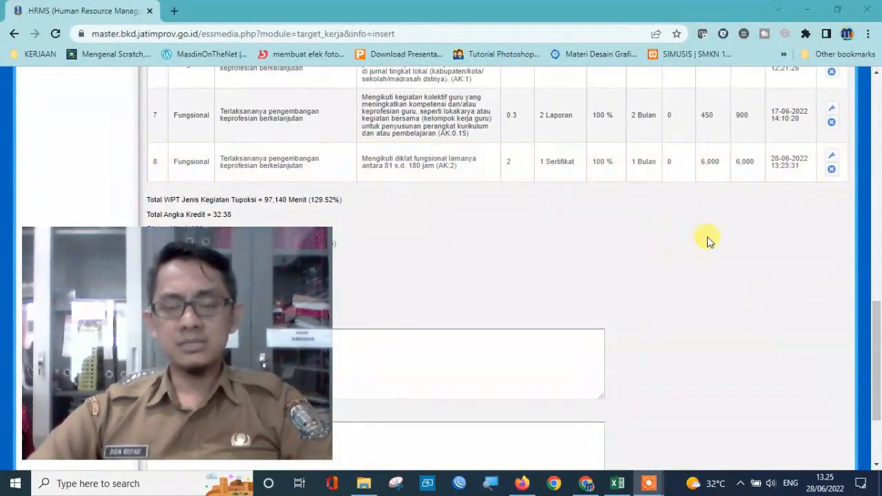
pyautogui.scroll(6, 609, 249)
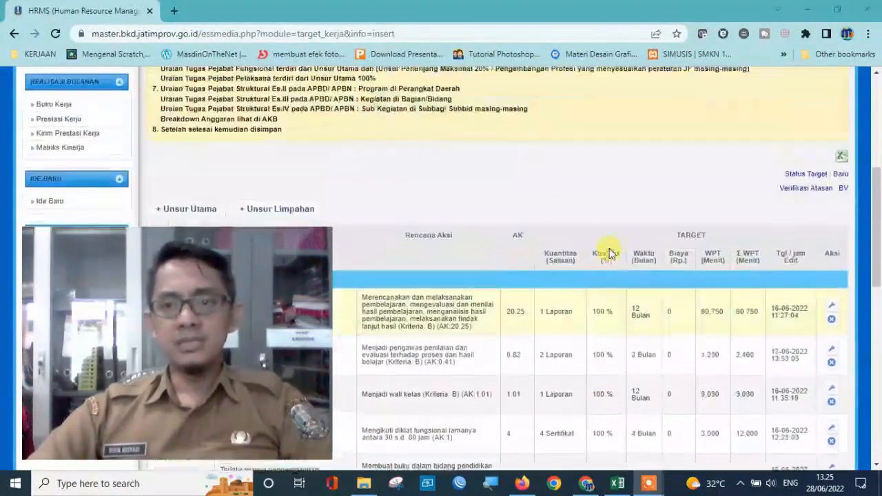
pyautogui.scroll(-6, 610, 249)
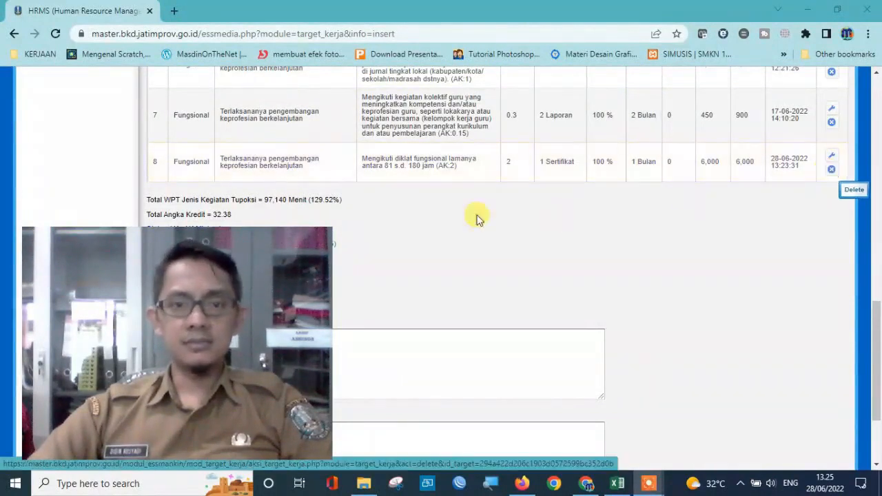
# Delete activity row 8, "Mengikuti diklat fungsional lamanya antara 81 s.d. 180 jam", and confirm the deletion.
pyautogui.click(832, 169)
pyautogui.click(553, 107)
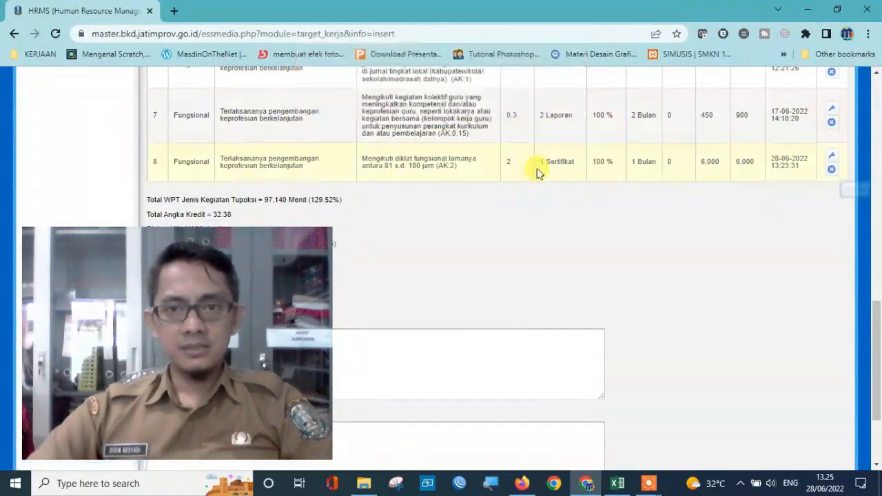
pyautogui.scroll(-1, 491, 249)
pyautogui.moveTo(273, 135); pyautogui.dragTo(294, 136)
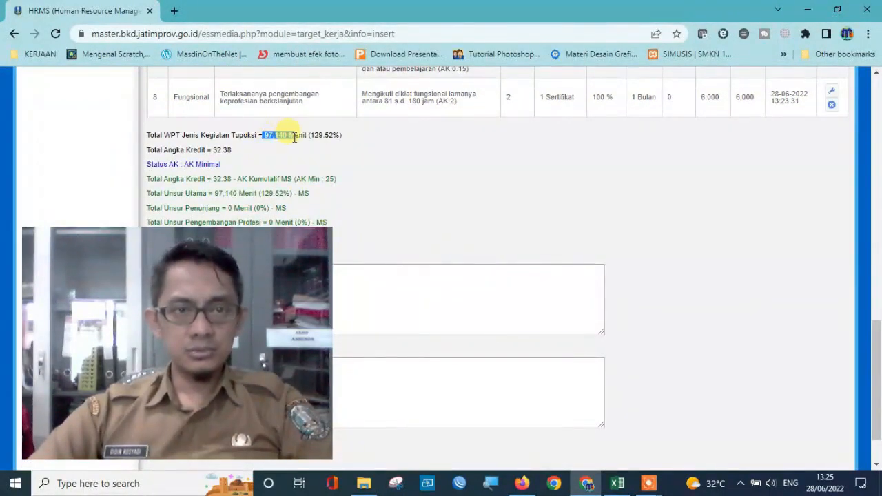
pyautogui.click(833, 107)
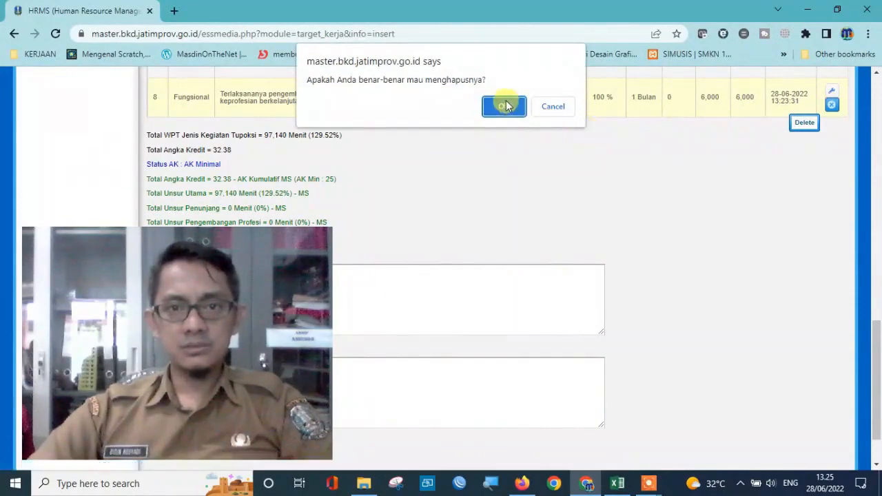
pyautogui.click(504, 105)
# Check the recalculated Total WPT minutes, WPT percentage and Total Angka Kredit after the row deletion.
pyautogui.scroll(-5, 543, 200)
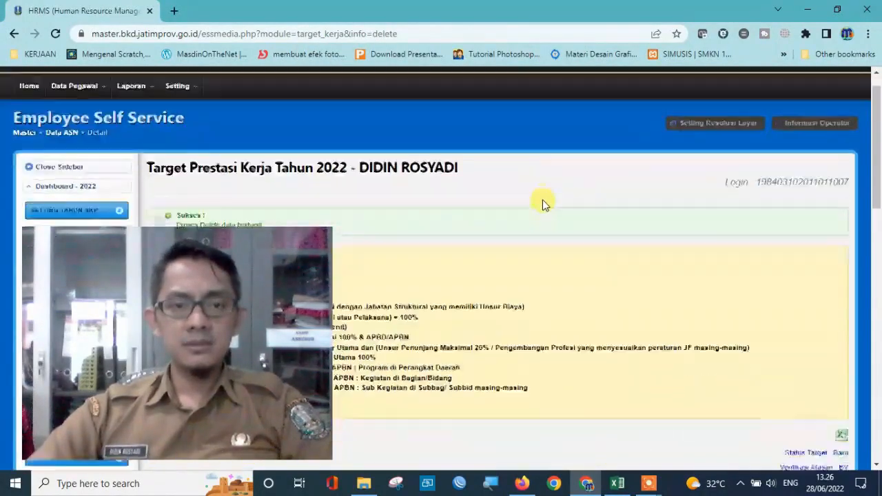
pyautogui.scroll(3, 543, 197)
pyautogui.scroll(-15, 542, 196)
pyautogui.scroll(2, 542, 196)
pyautogui.scroll(-2, 542, 197)
pyautogui.scroll(1, 482, 194)
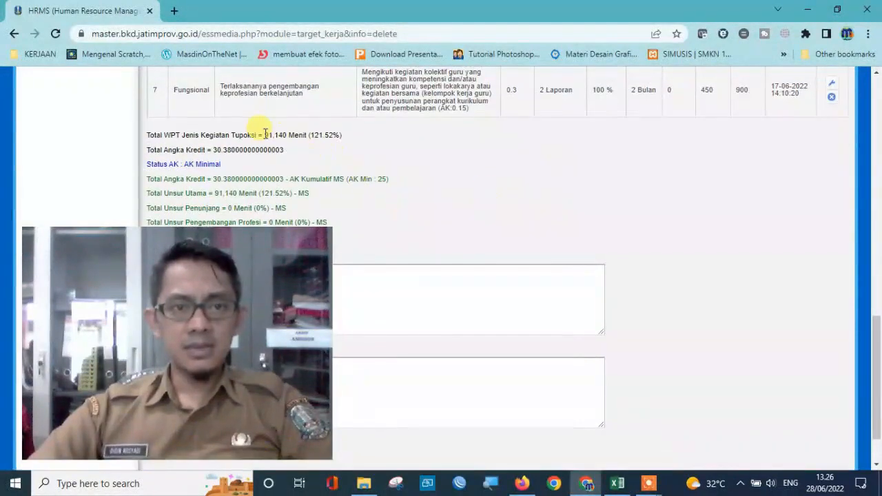
pyautogui.moveTo(287, 140); pyautogui.dragTo(289, 139)
pyautogui.click(416, 143)
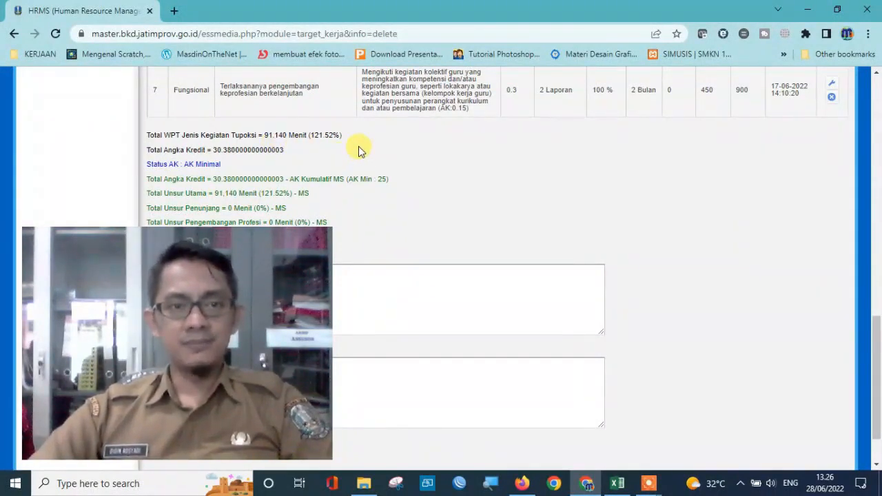
pyautogui.moveTo(312, 134); pyautogui.dragTo(340, 134)
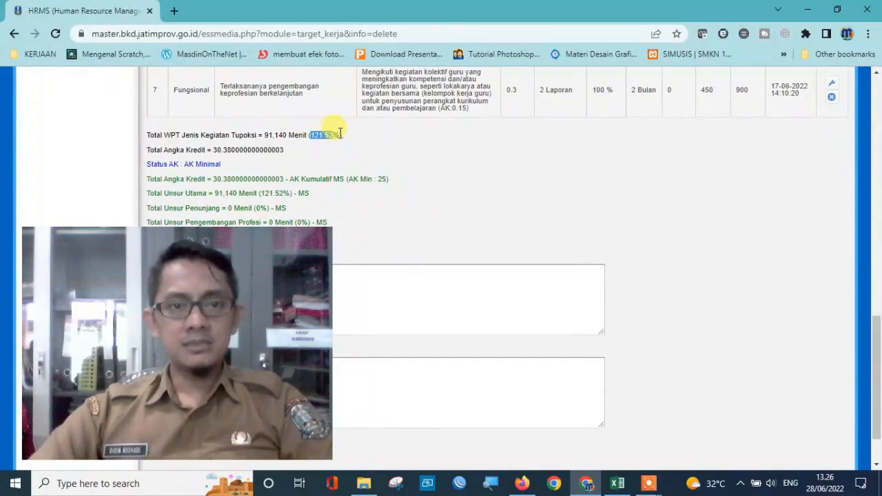
pyautogui.click(419, 156)
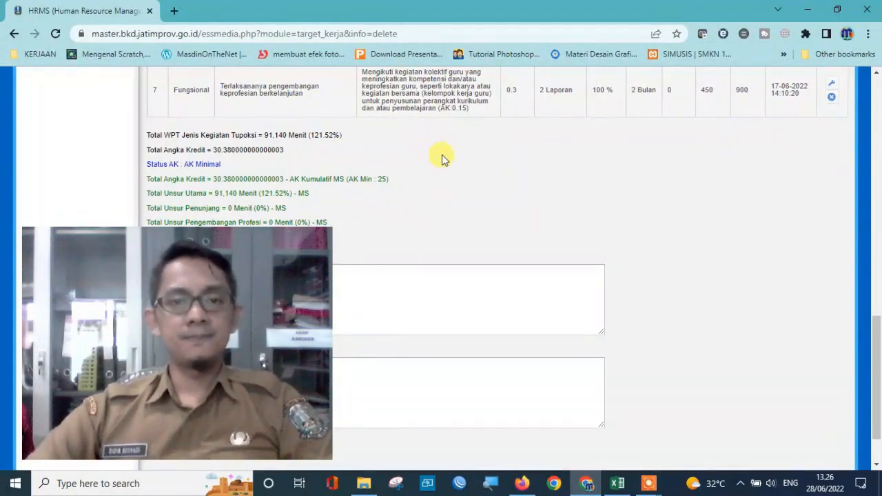
# Submit the 2022 work targets to the supervisor with Revisi, leaving the revision note blank.
pyautogui.scroll(-2, 443, 158)
pyautogui.moveTo(107, 351); pyautogui.dragTo(588, 254)
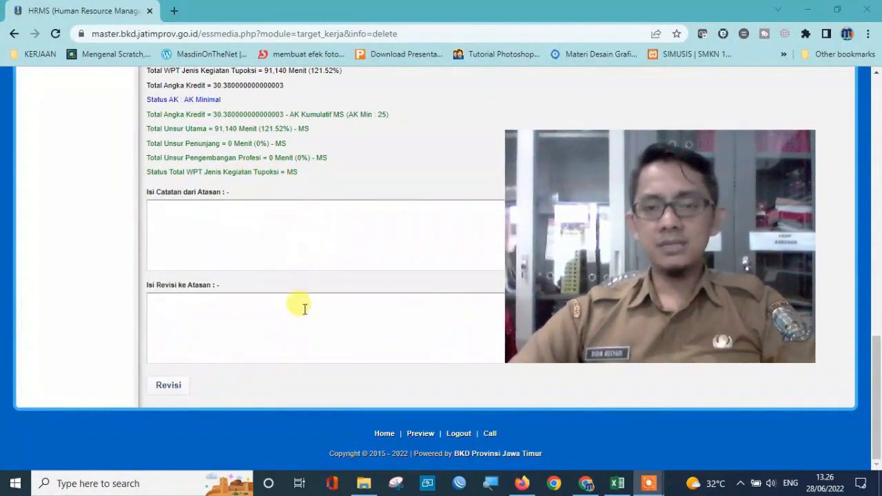
pyautogui.click(167, 385)
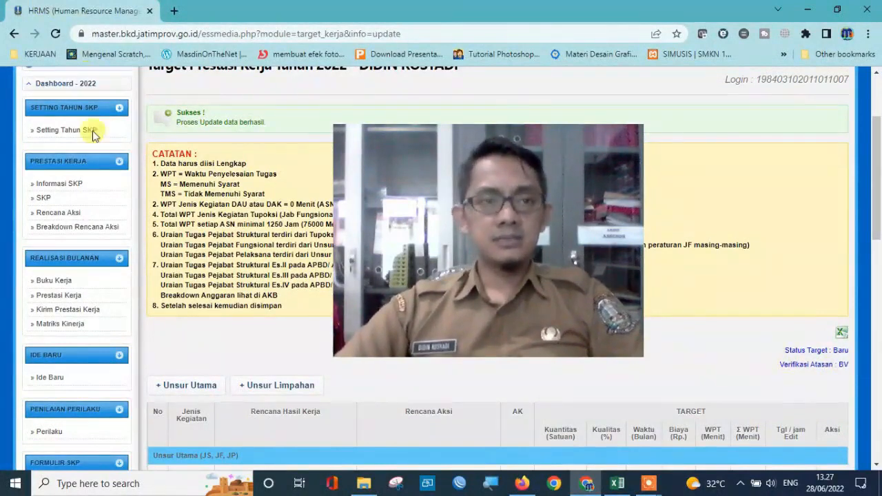
# Reload the Rencana Aksi page and check the Status Target, Verifikasi Atasan and listed activities.
pyautogui.click(59, 212)
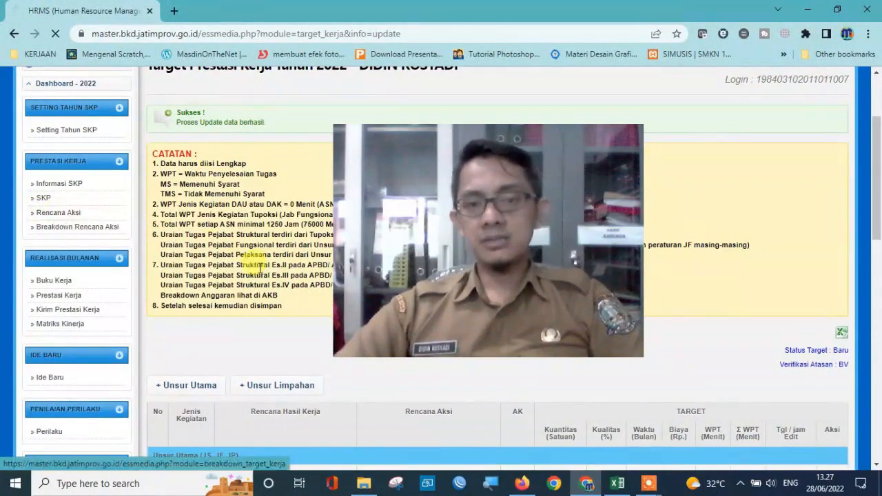
pyautogui.scroll(-1, 771, 338)
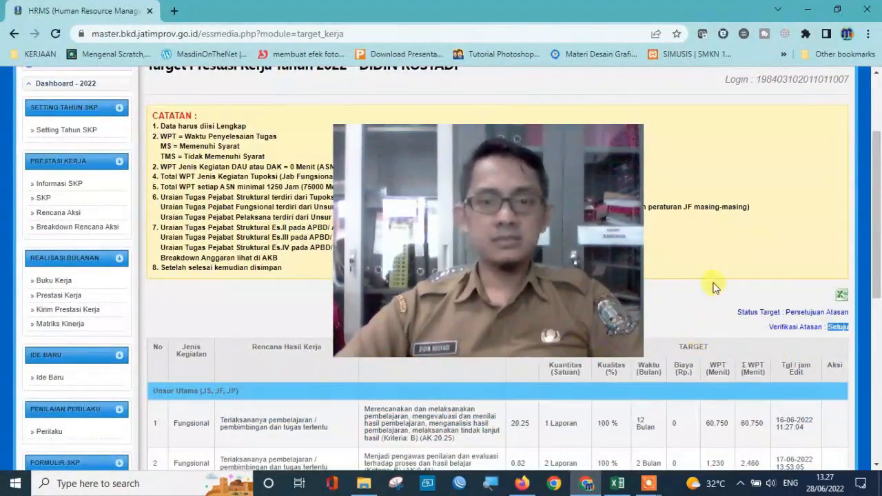
pyautogui.scroll(-1, 712, 271)
pyautogui.scroll(-4, 711, 272)
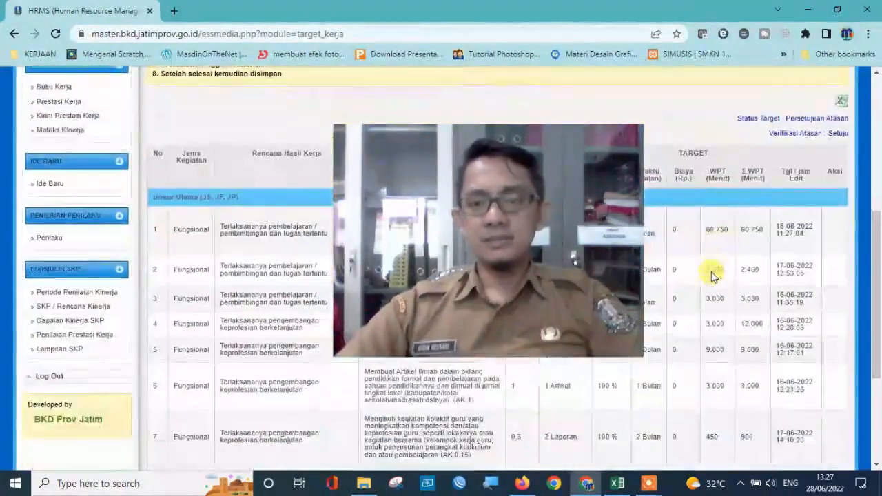
# Open the Breakdown Rencana Aksi page from the Target Prestasi Kerja list.
pyautogui.scroll(-1, 712, 271)
pyautogui.scroll(5, 712, 276)
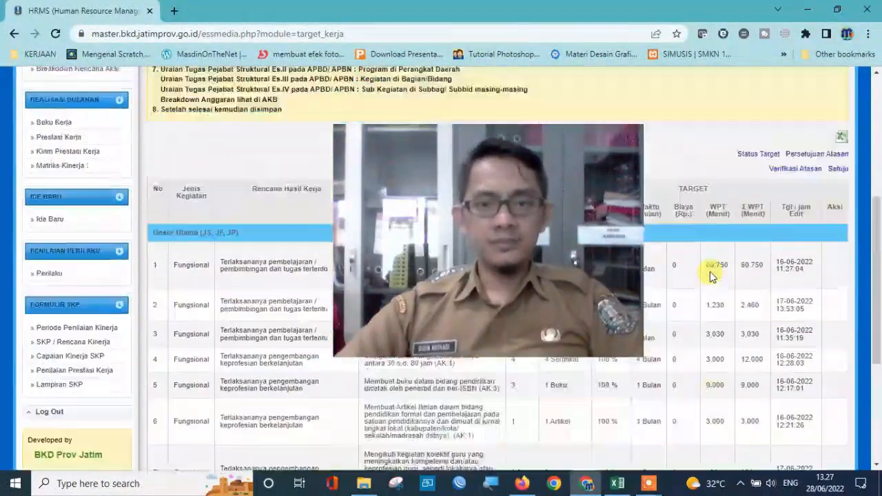
pyautogui.scroll(-4, 711, 276)
pyautogui.scroll(3, 706, 275)
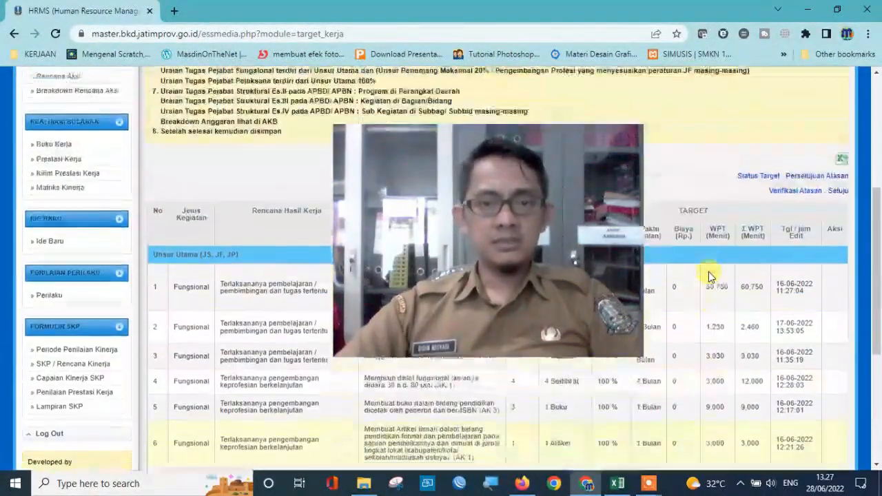
pyautogui.scroll(-1, 203, 255)
pyautogui.scroll(3, 206, 246)
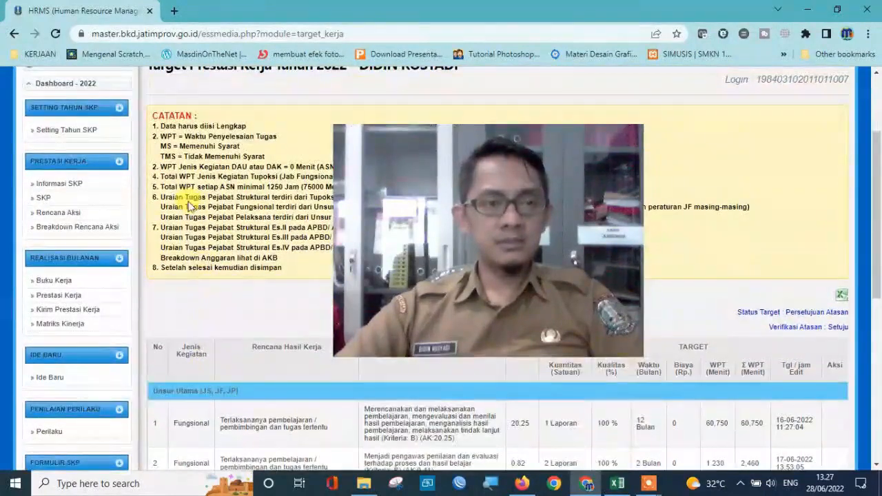
pyautogui.click(65, 232)
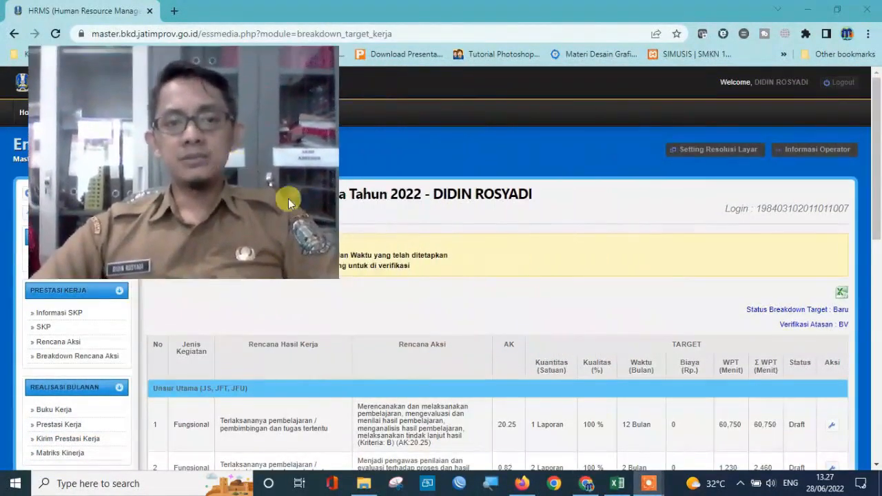
# Examine the breakdown target list, focusing on the first activity's Kuantitas and Waktu targets.
pyautogui.scroll(-3, 558, 222)
pyautogui.scroll(-2, 559, 222)
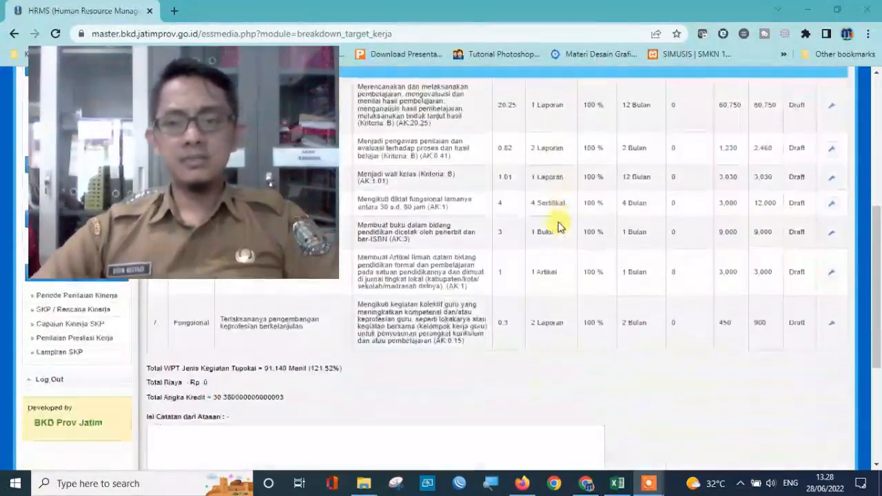
pyautogui.scroll(3, 558, 222)
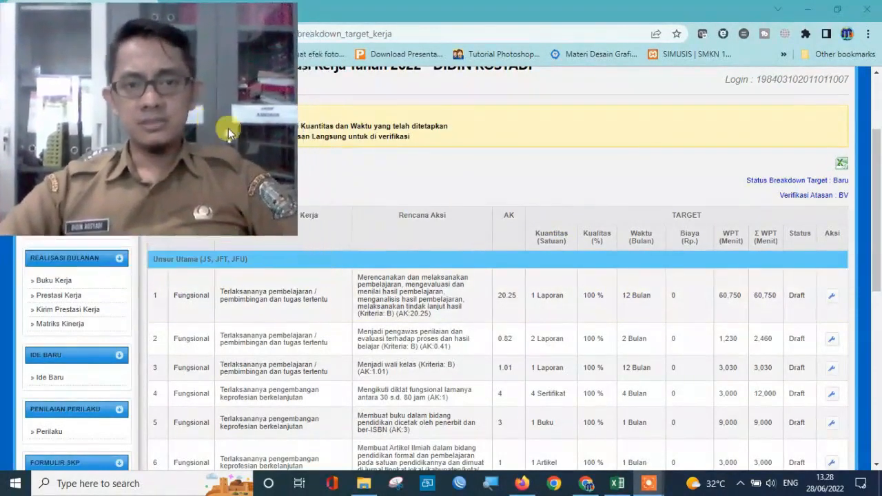
pyautogui.scroll(-1, 358, 301)
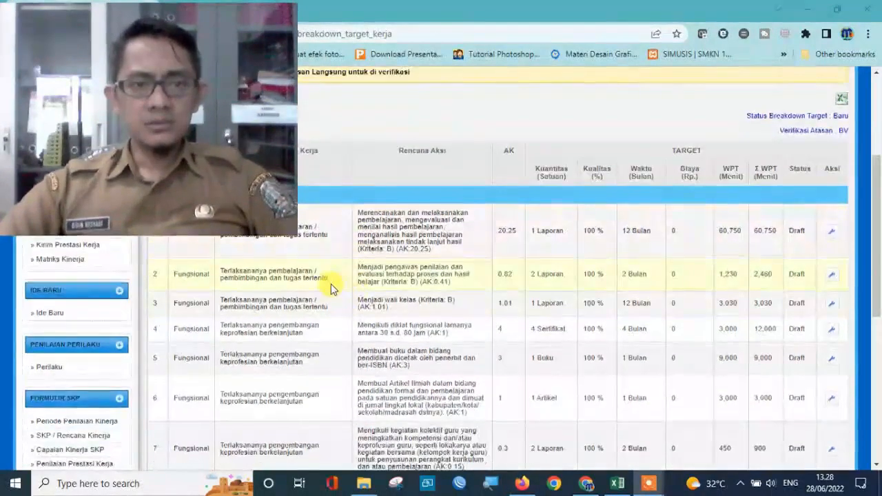
pyautogui.scroll(1, 330, 284)
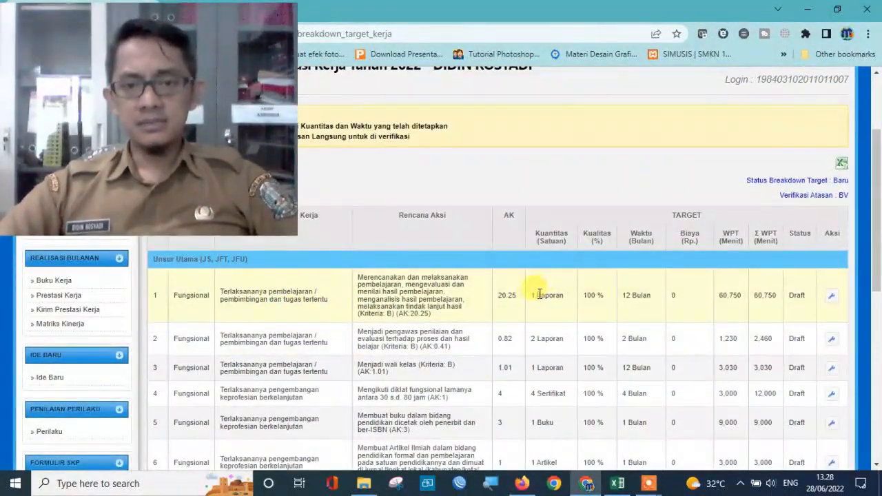
pyautogui.moveTo(532, 297); pyautogui.dragTo(659, 298)
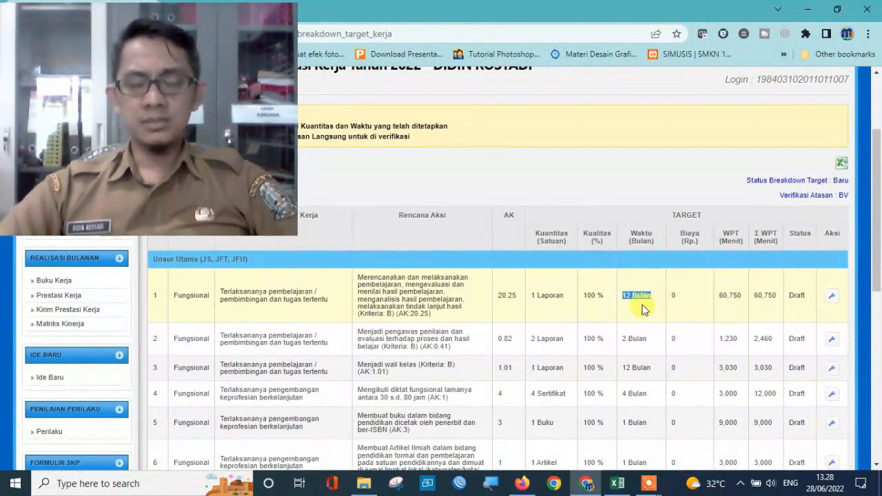
pyautogui.click(540, 307)
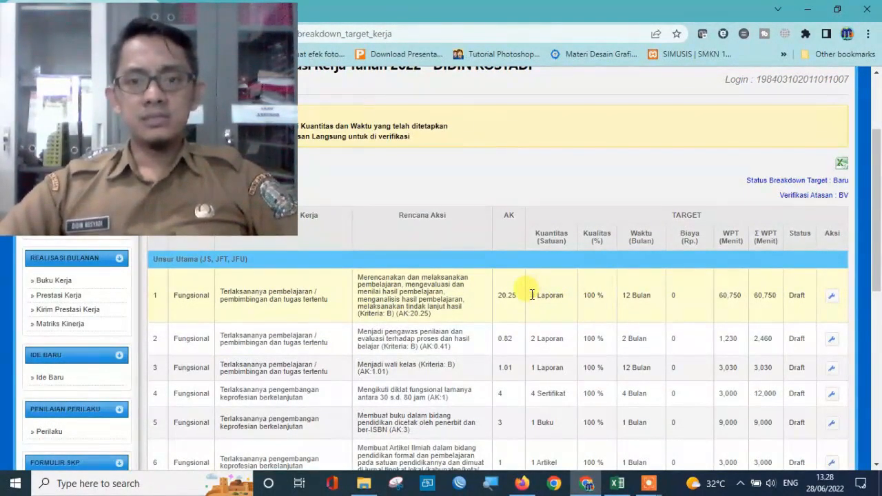
pyautogui.moveTo(532, 295); pyautogui.dragTo(569, 301)
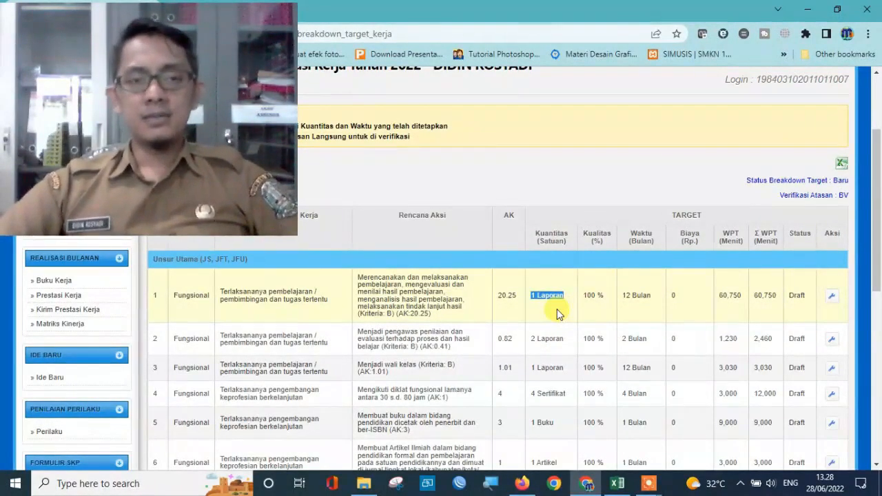
pyautogui.click(559, 313)
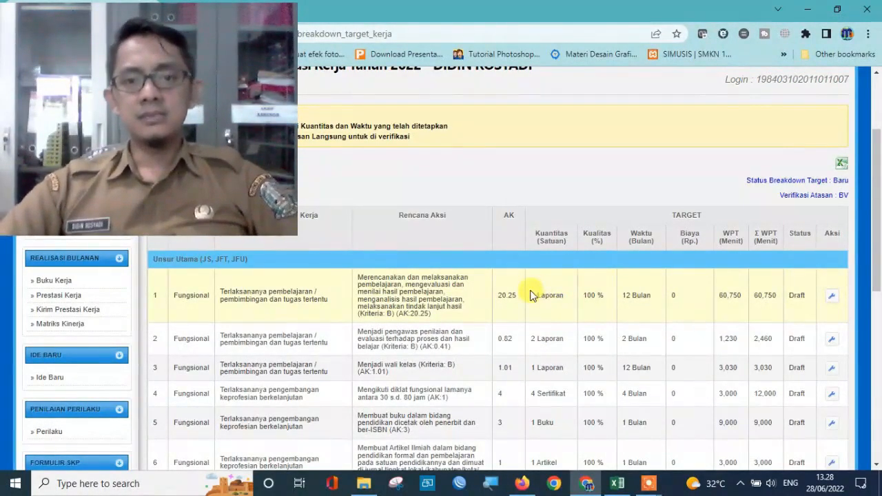
pyautogui.moveTo(625, 297); pyautogui.dragTo(648, 298)
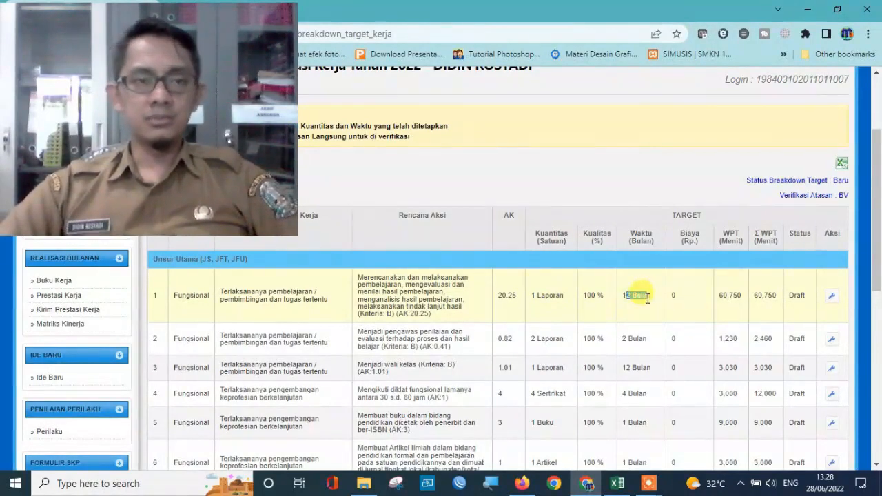
# Check the Kuantitas and Waktu targets of the second activity, Menjadi pengawas penilaian dan evaluasi.
pyautogui.scroll(-1, 622, 255)
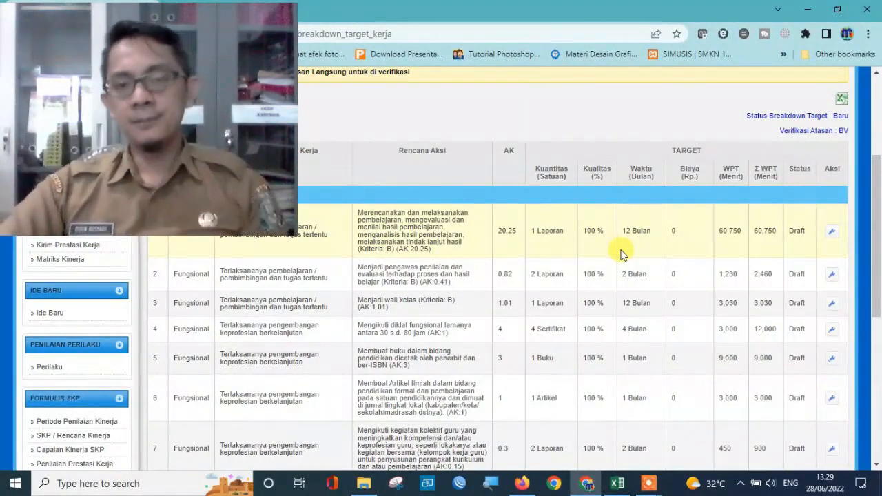
pyautogui.scroll(-1, 613, 254)
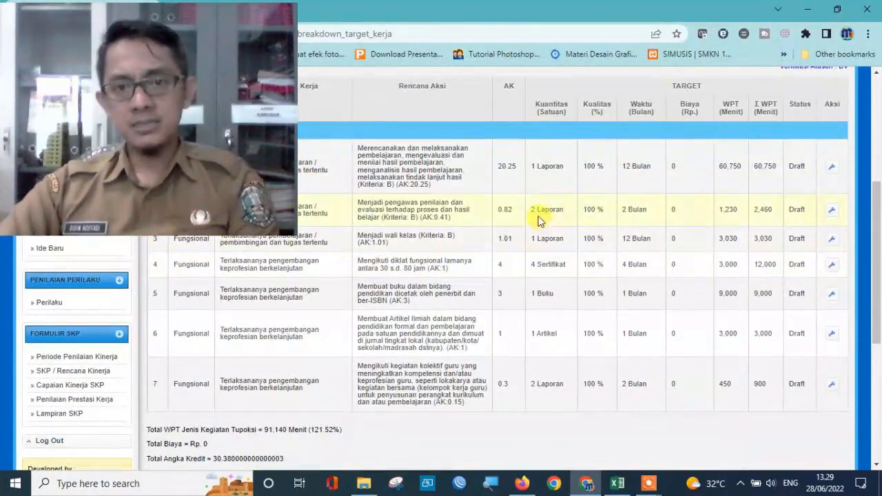
pyautogui.moveTo(531, 209); pyautogui.dragTo(567, 211)
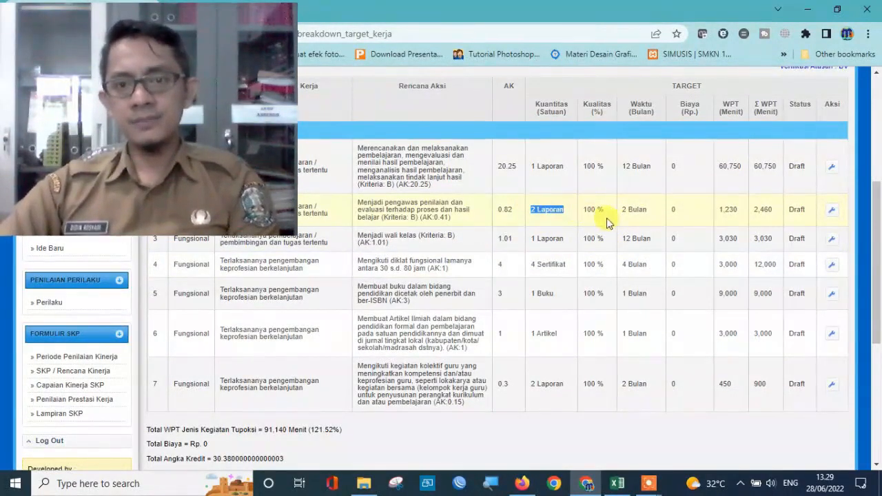
pyautogui.moveTo(621, 209); pyautogui.dragTo(653, 216)
pyautogui.click(404, 205)
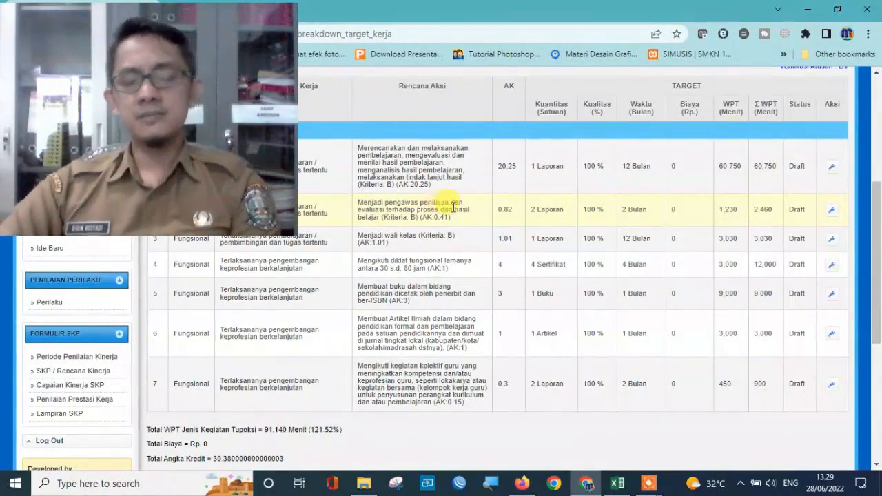
pyautogui.moveTo(622, 209); pyautogui.dragTo(650, 206)
pyautogui.click(638, 211)
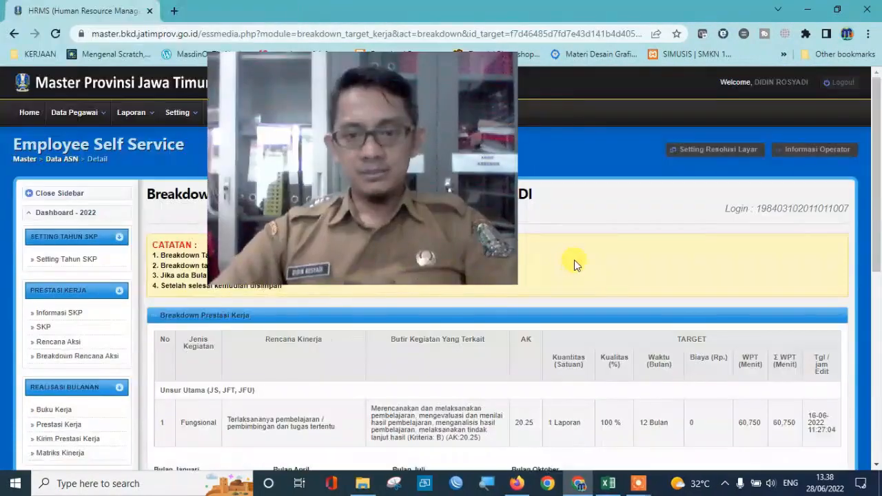
# Examine the first activity's breakdown form, including the quantities for Januari to Desember and the Total Kuantitas field.
pyautogui.scroll(-1, 574, 260)
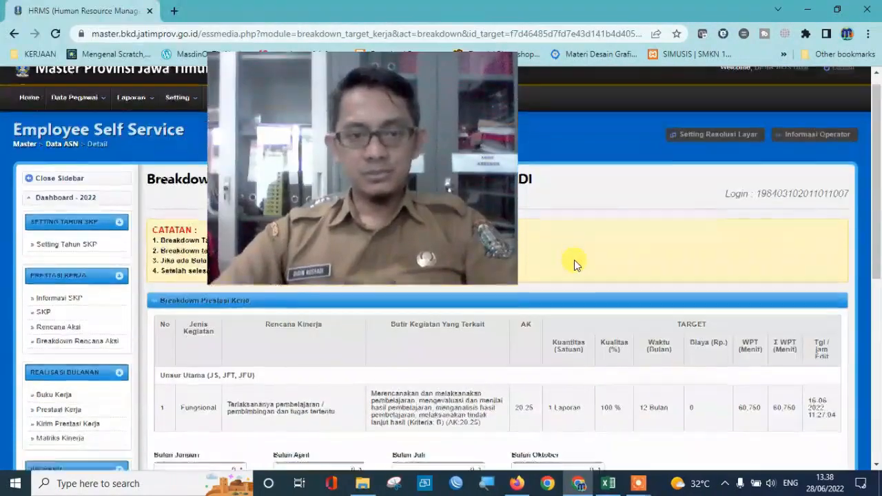
pyautogui.scroll(-2, 574, 260)
pyautogui.moveTo(391, 167); pyautogui.dragTo(712, 184)
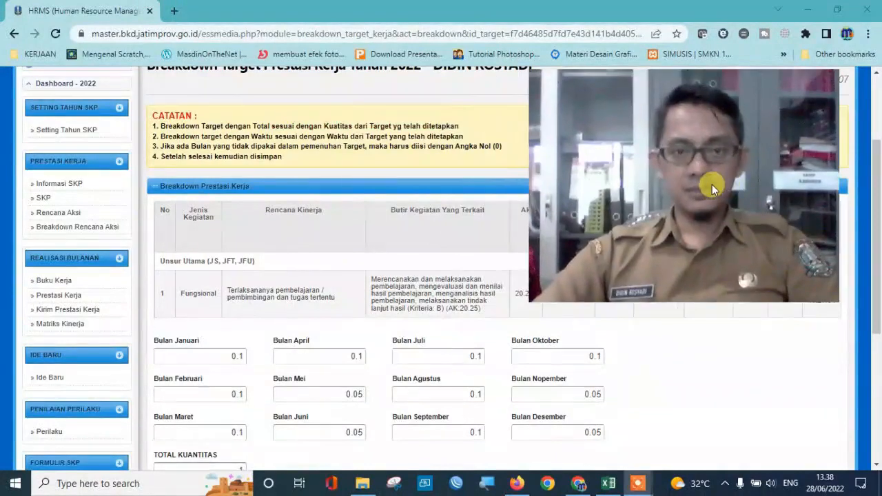
pyautogui.scroll(-3, 711, 307)
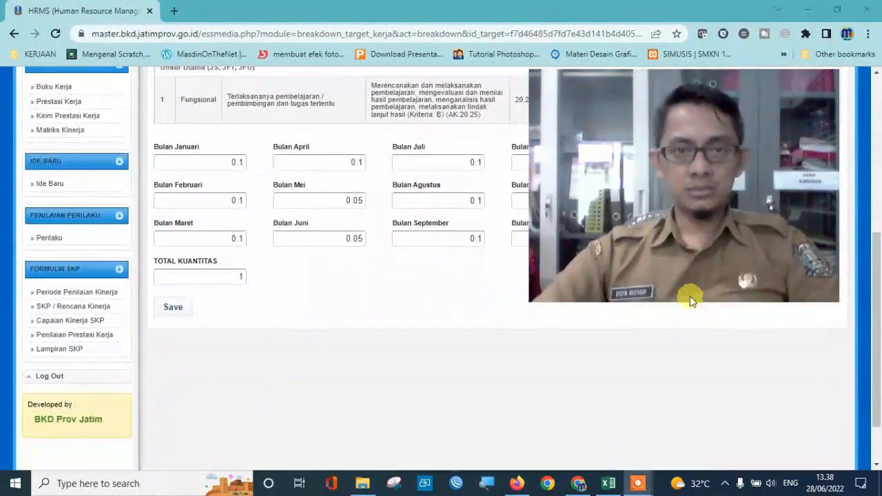
pyautogui.moveTo(676, 191); pyautogui.dragTo(573, 361)
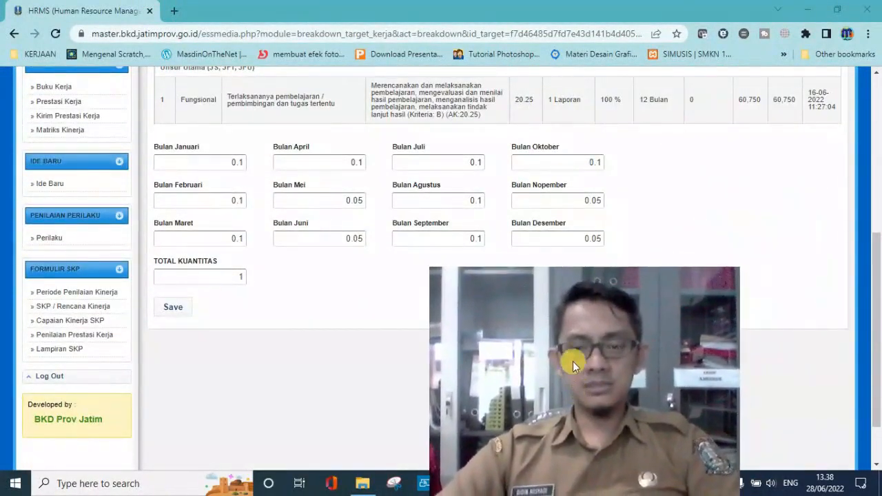
pyautogui.scroll(-2, 699, 228)
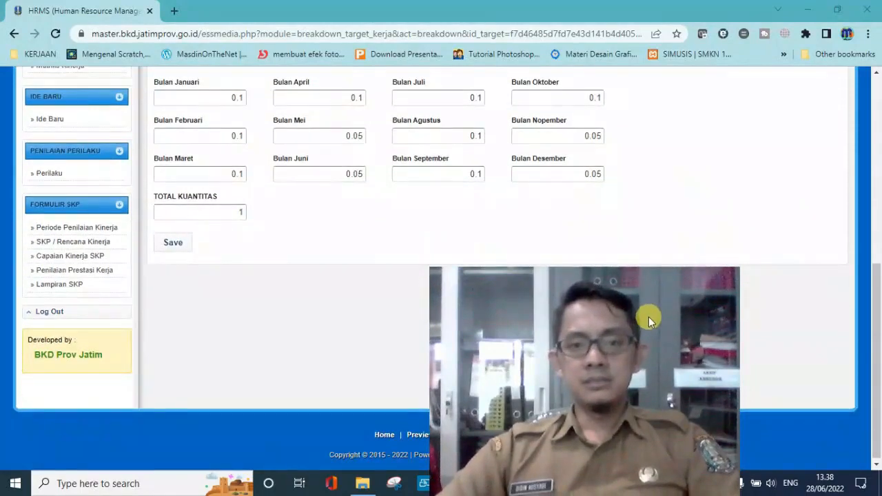
pyautogui.scroll(3, 768, 181)
pyautogui.scroll(-2, 715, 240)
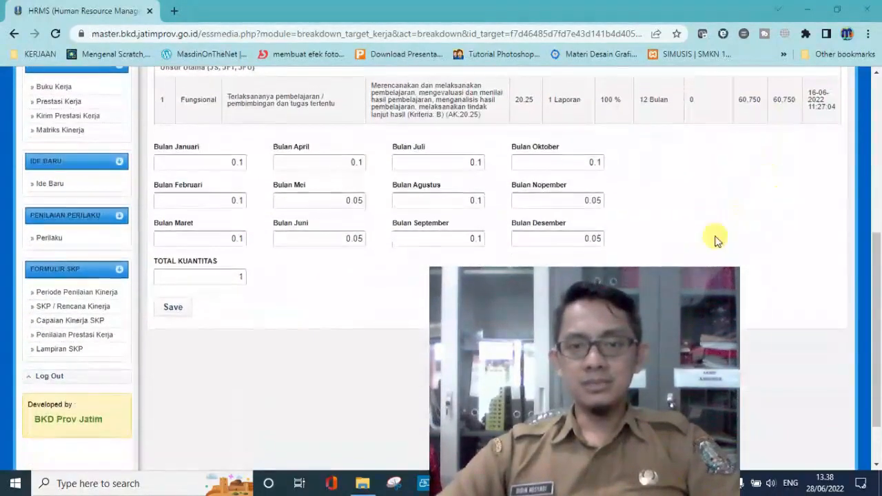
pyautogui.moveTo(645, 315); pyautogui.dragTo(724, 305)
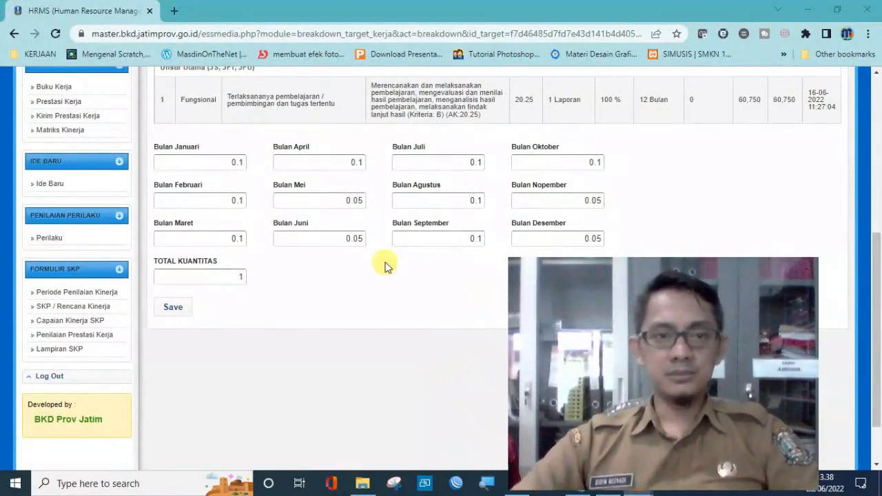
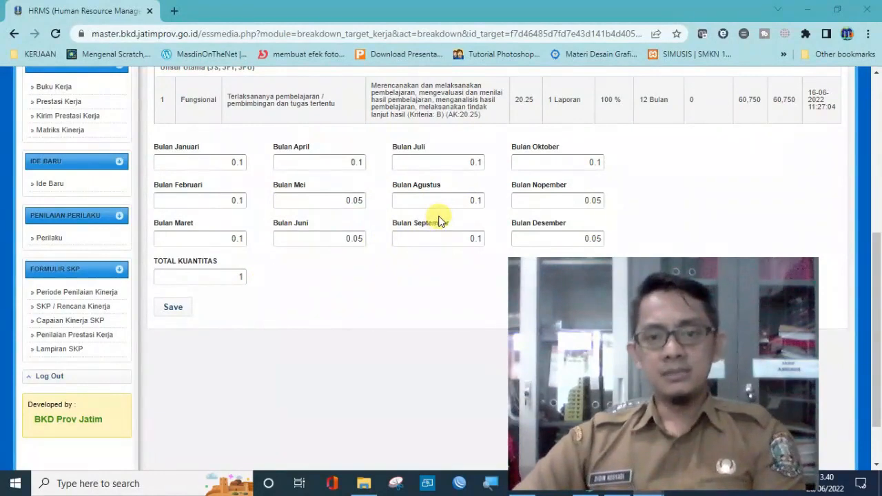
# Review the first activity's monthly quantities against its target row and the Catatan rules above the form.
pyautogui.scroll(1, 439, 222)
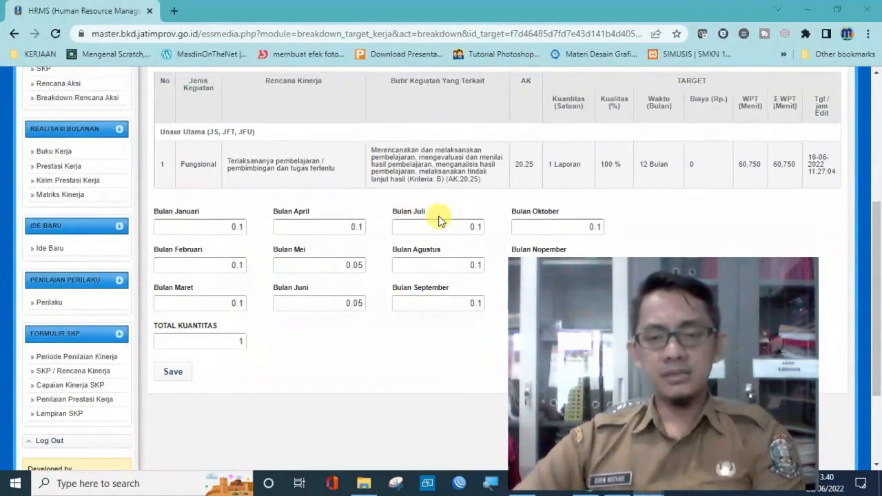
pyautogui.scroll(-1, 439, 222)
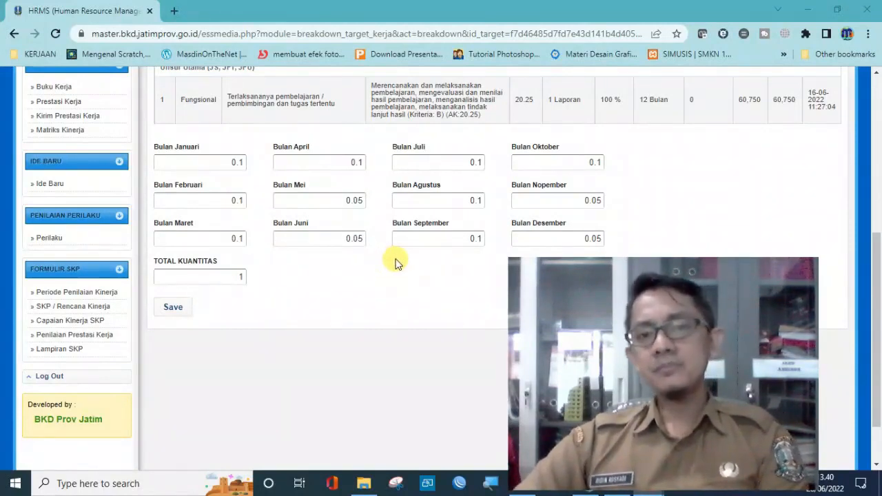
pyautogui.scroll(2, 396, 262)
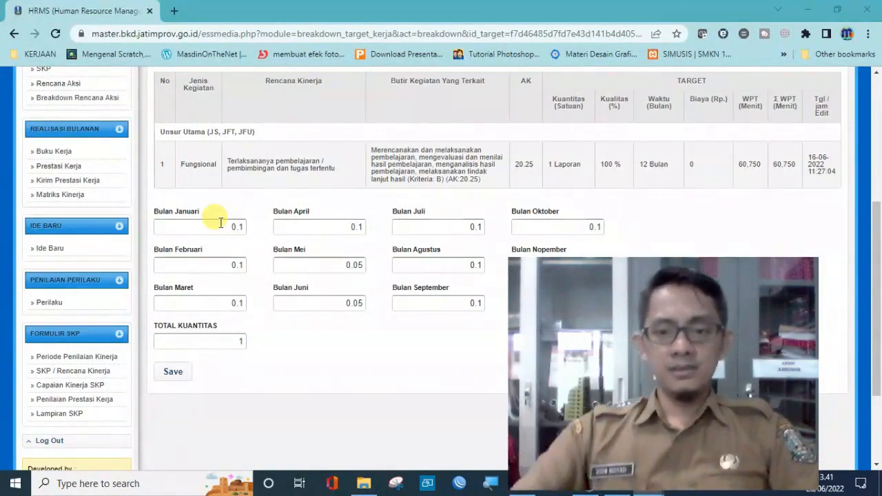
pyautogui.moveTo(673, 367); pyautogui.dragTo(652, 448)
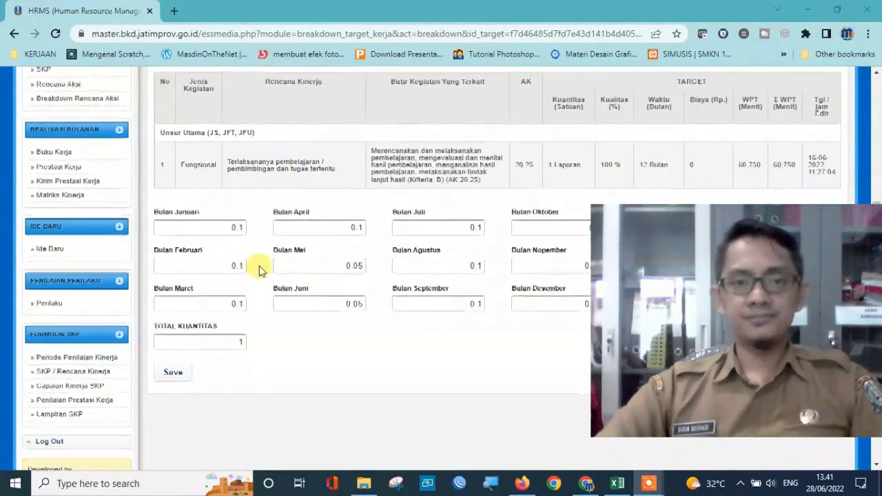
pyautogui.scroll(2, 156, 198)
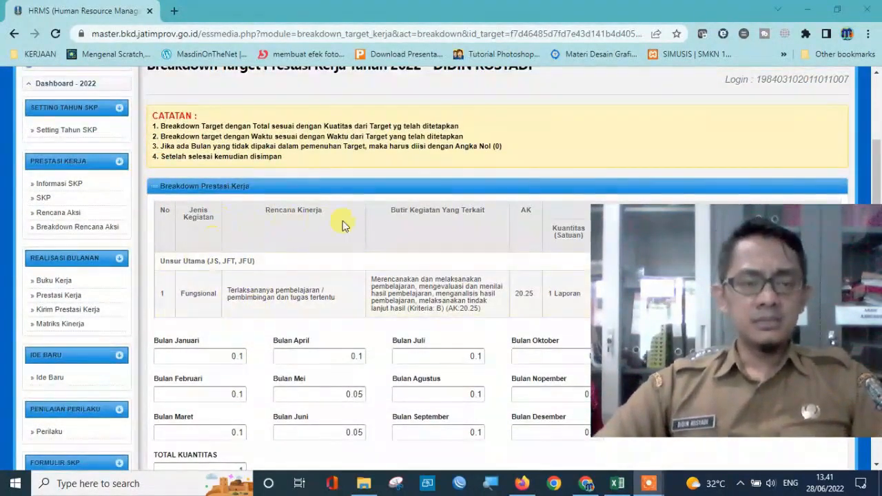
pyautogui.scroll(1, 351, 258)
pyautogui.scroll(-1, 276, 250)
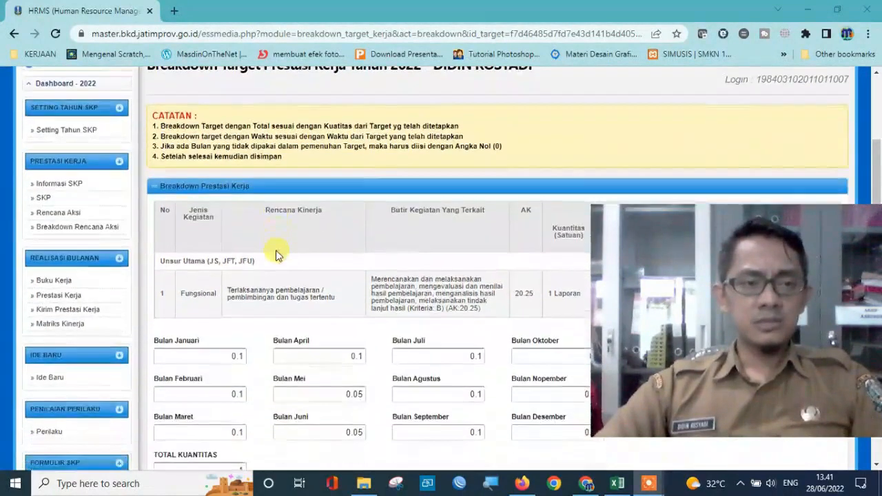
# Return to the Breakdown Rencana Aksi list without saving the first activity's form.
pyautogui.click(96, 229)
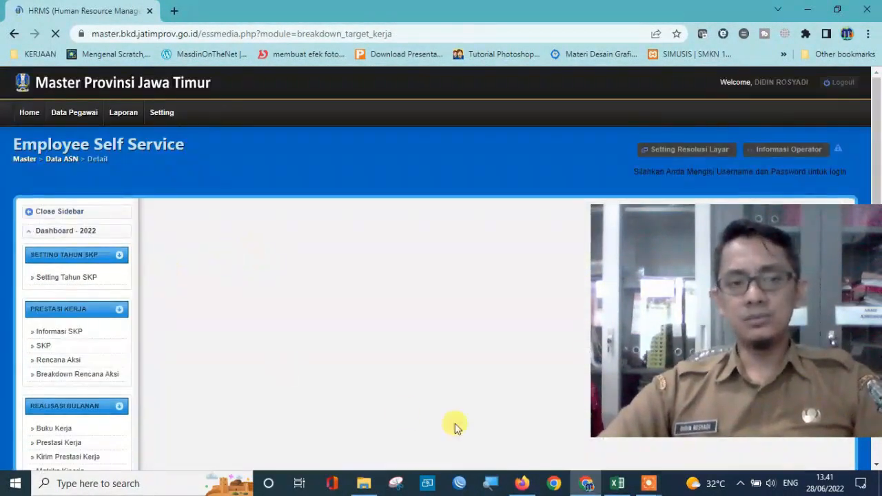
pyautogui.scroll(-1, 487, 357)
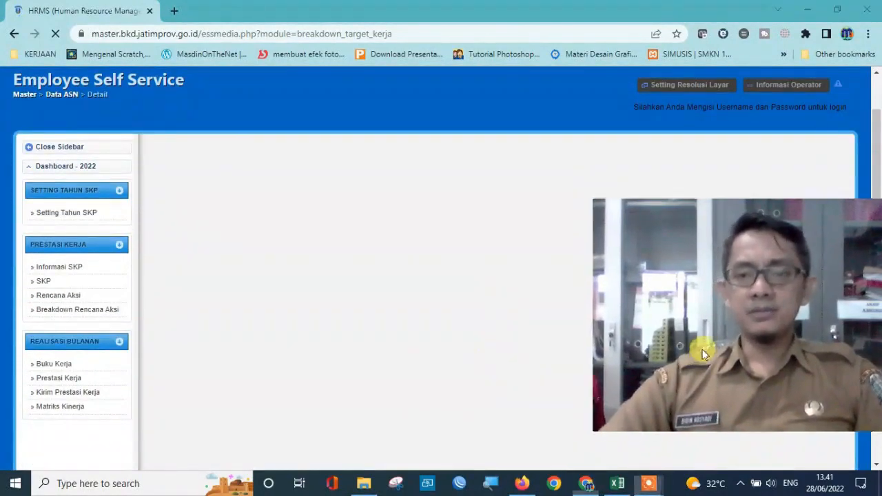
pyautogui.moveTo(703, 350); pyautogui.dragTo(623, 328)
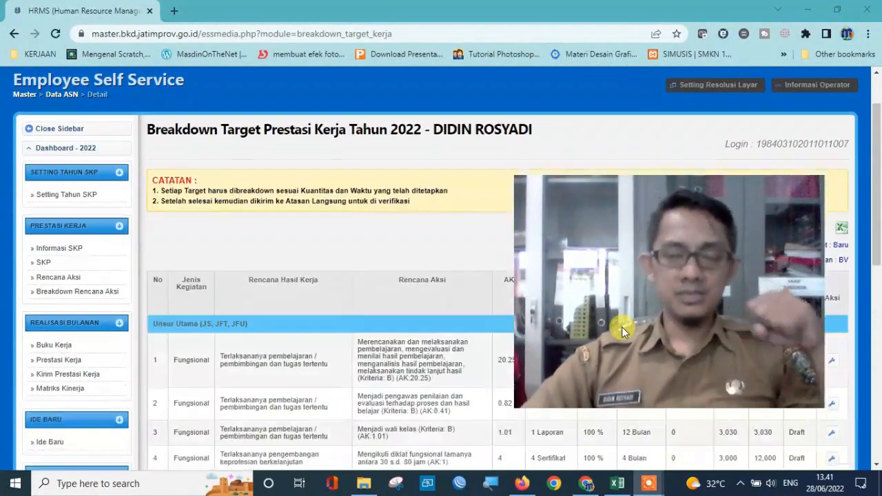
# Check the Kuantitas and Waktu targets of the fourth activity, Mengikuti diklat fungsional, in the breakdown list.
pyautogui.scroll(-6, 471, 308)
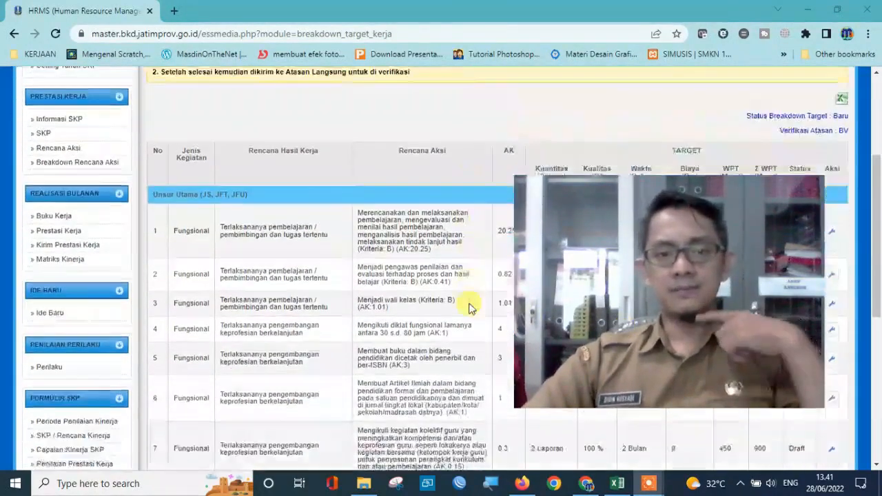
pyautogui.moveTo(612, 270); pyautogui.dragTo(256, 299)
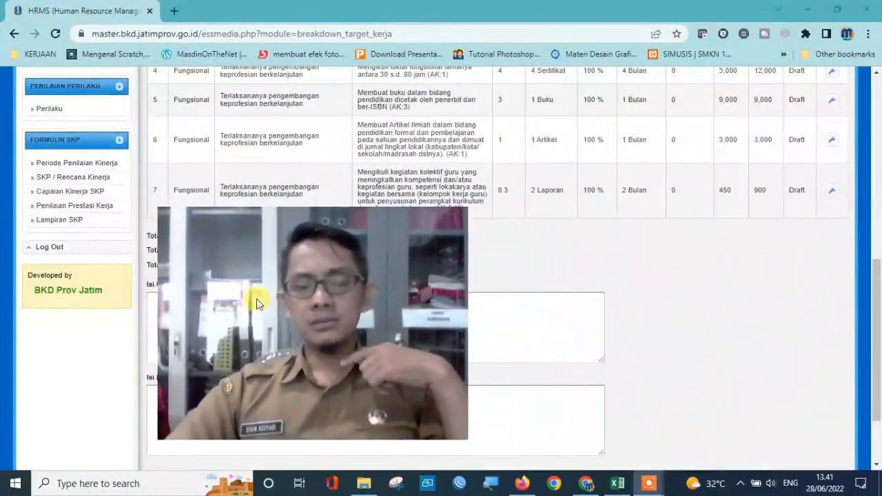
pyautogui.scroll(1, 564, 307)
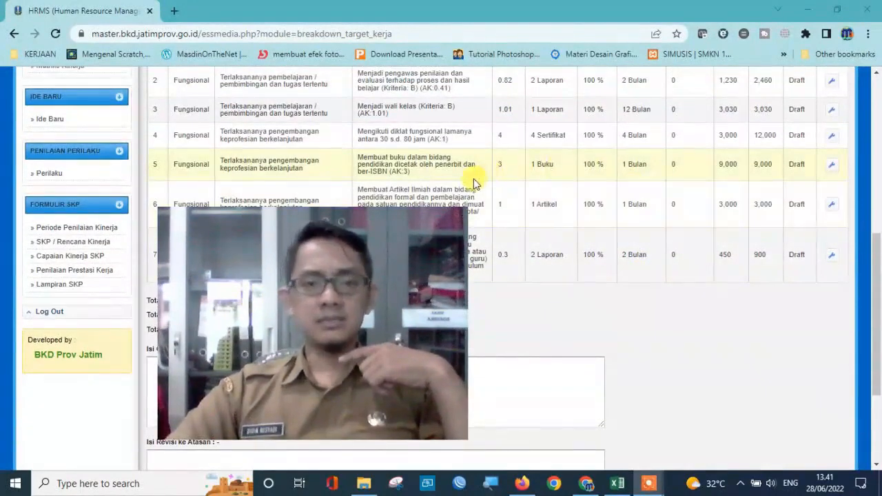
pyautogui.moveTo(442, 265); pyautogui.dragTo(427, 304)
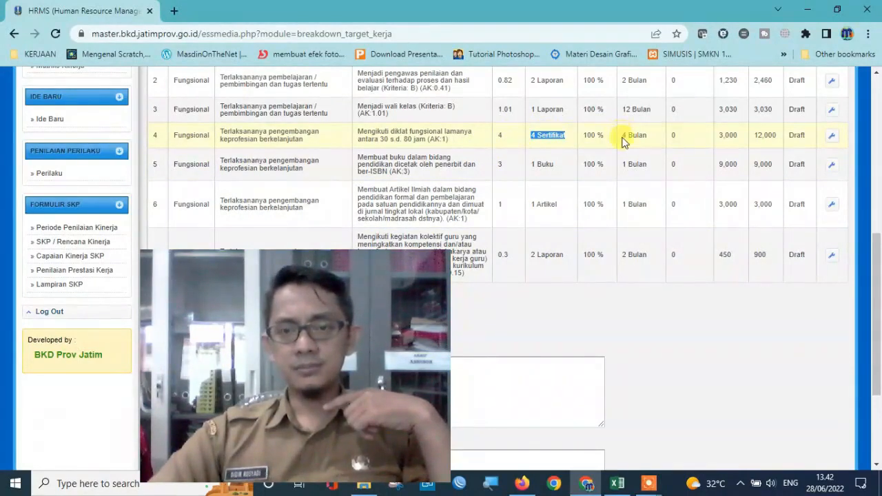
pyautogui.moveTo(622, 141); pyautogui.dragTo(660, 139)
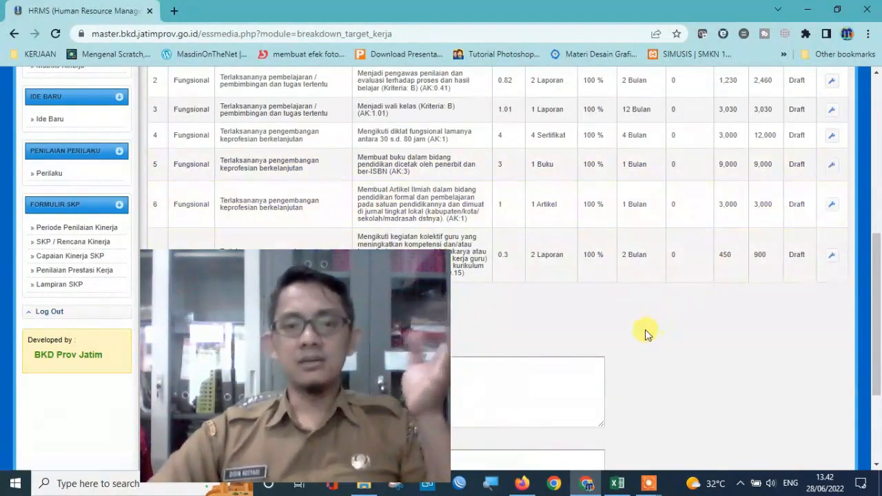
# Submit the 2022 target breakdown with Revisi and reload the page to refresh its breakdown and Verifikasi Atasan statuses.
pyautogui.scroll(-2, 648, 276)
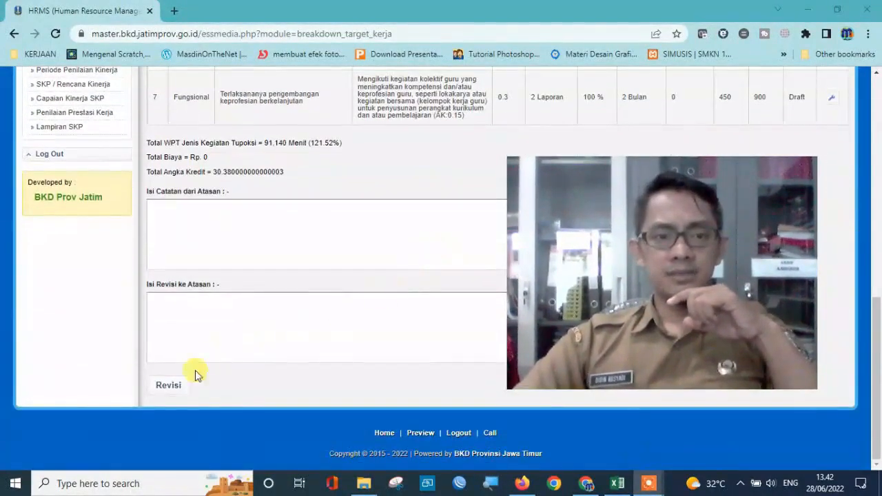
pyautogui.scroll(1, 338, 291)
pyautogui.scroll(-1, 338, 291)
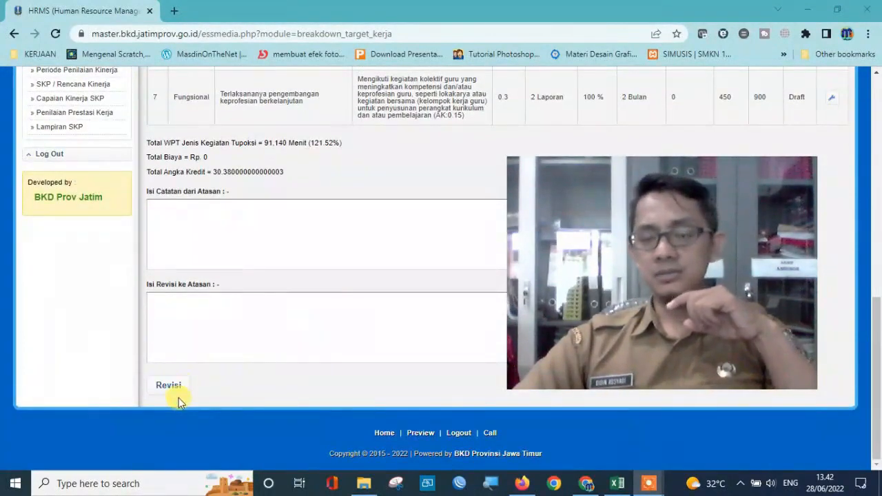
pyautogui.scroll(10, 362, 295)
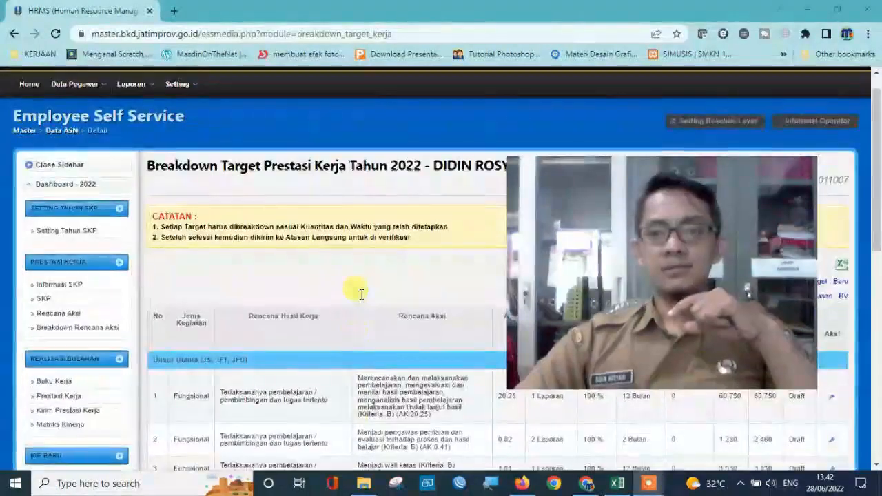
pyautogui.scroll(-4, 361, 295)
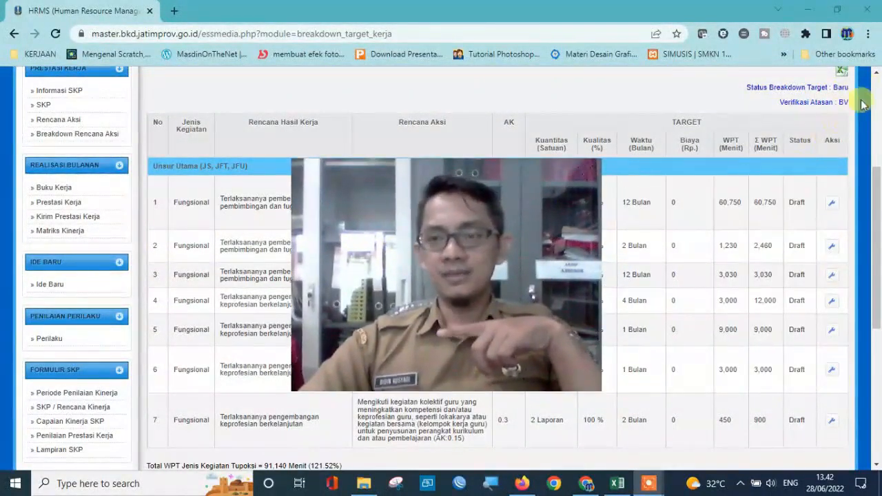
pyautogui.scroll(-5, 250, 349)
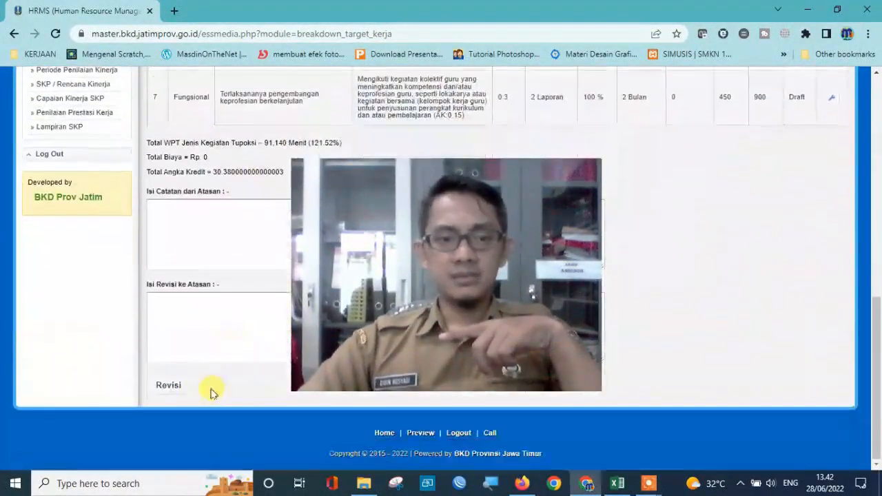
pyautogui.click(169, 387)
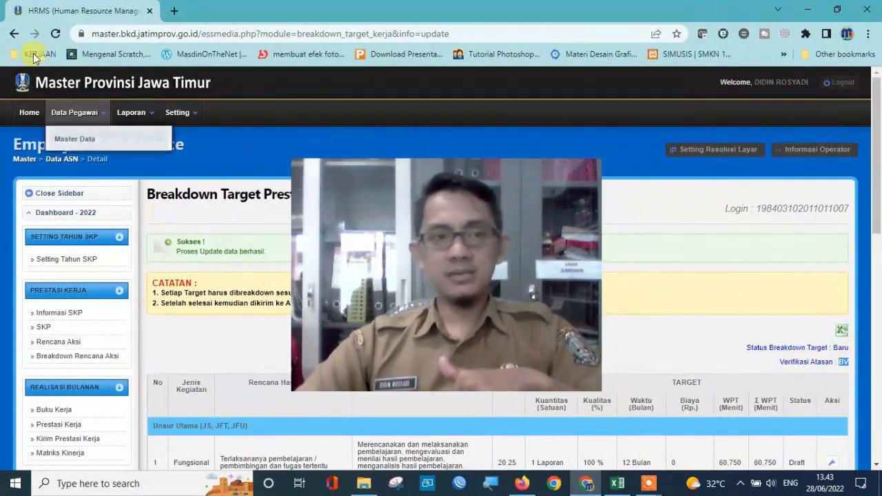
pyautogui.click(55, 33)
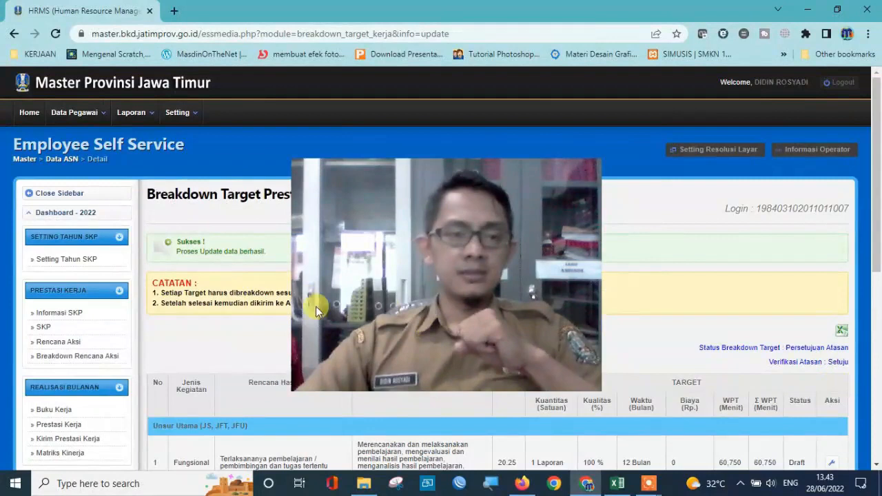
# Open Buku Kerja under Realisasi Bulanan and list the activities for 01 - Januari.
pyautogui.scroll(-2, 131, 308)
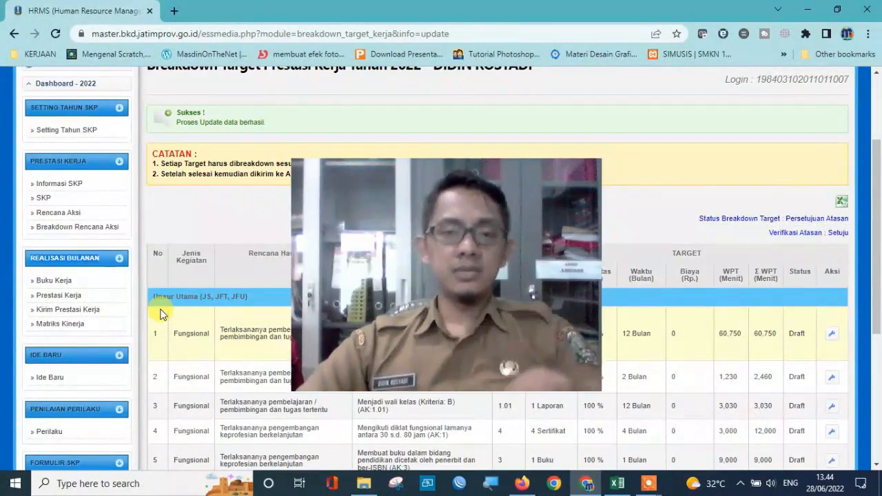
pyautogui.click(52, 282)
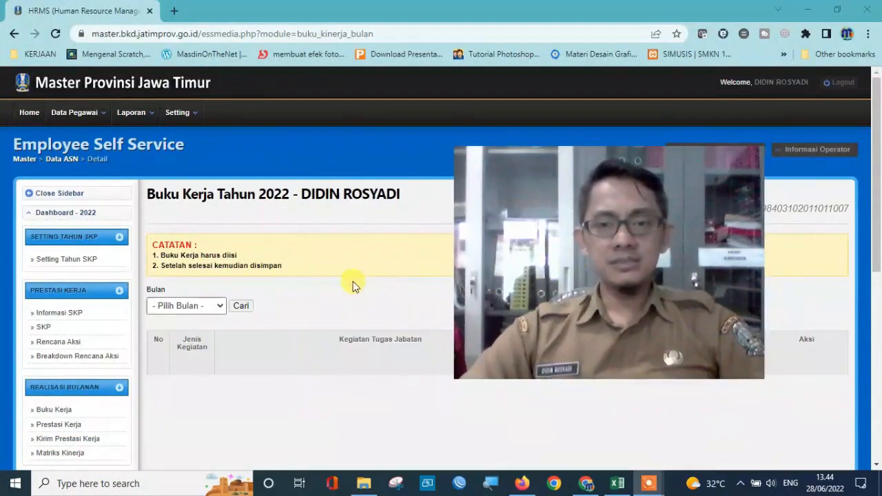
pyautogui.scroll(-1, 308, 283)
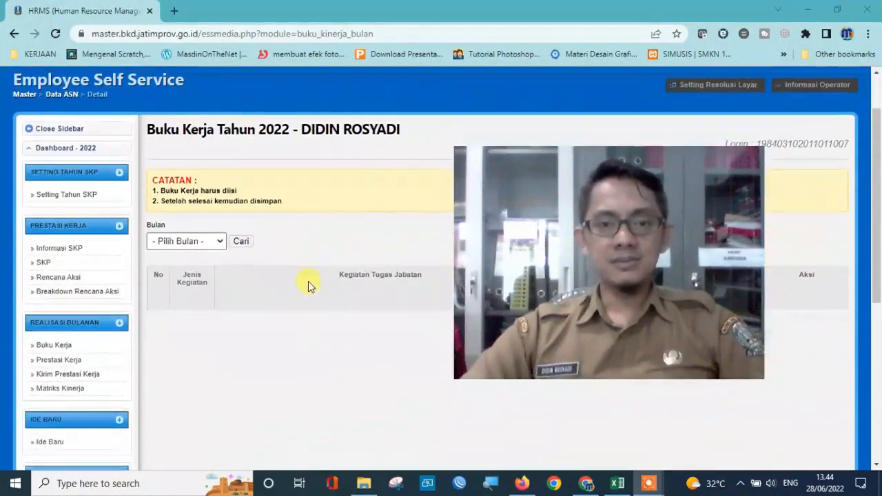
pyautogui.click(215, 241)
pyautogui.click(178, 264)
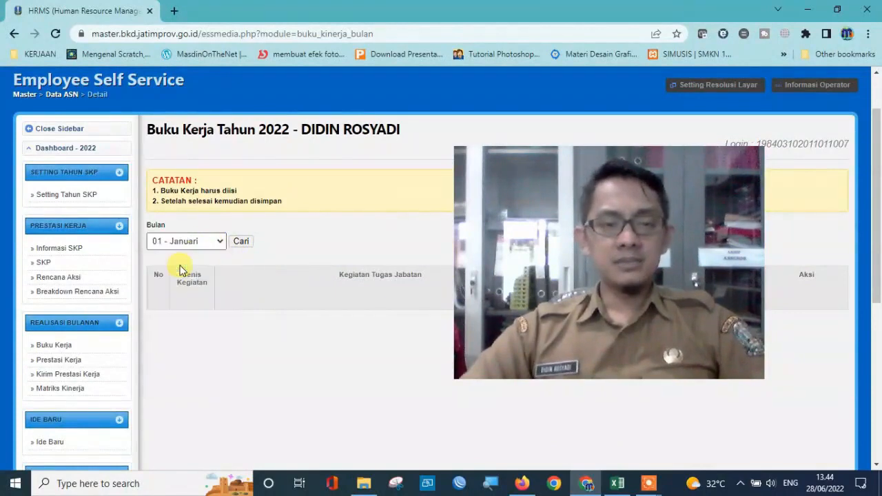
pyautogui.click(250, 241)
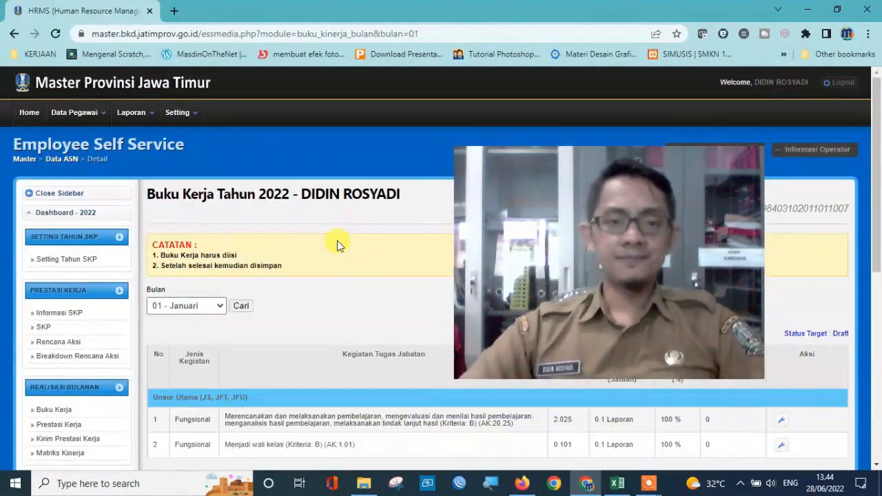
# Review the January activities on teaching and Menjadi wali kelas, including their AK and Kuantitas targets.
pyautogui.scroll(-4, 338, 240)
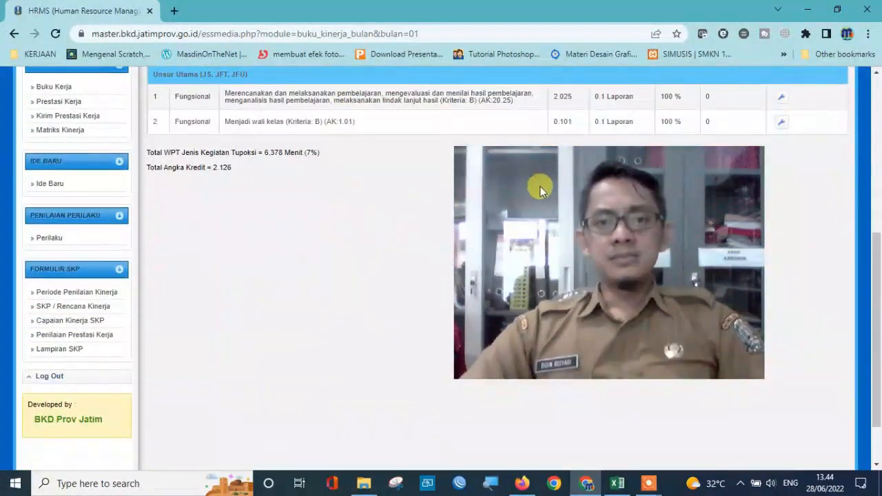
pyautogui.scroll(1, 715, 202)
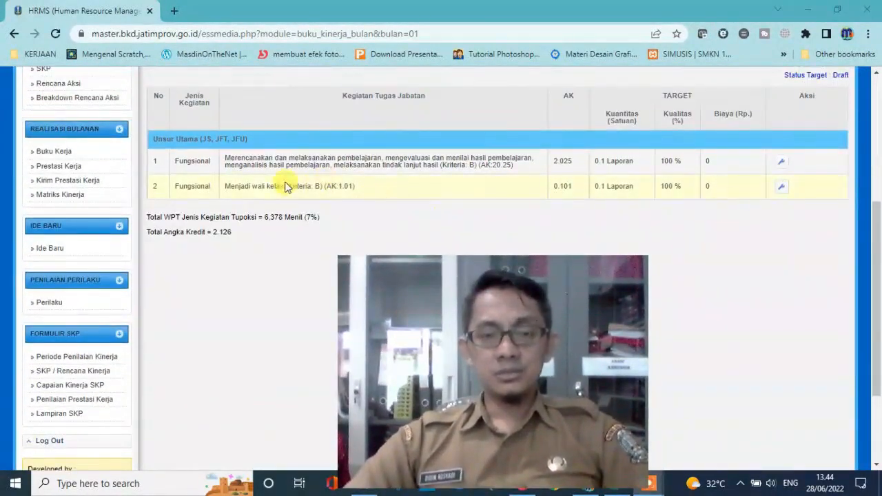
pyautogui.scroll(1, 252, 186)
pyautogui.moveTo(225, 222); pyautogui.dragTo(521, 235)
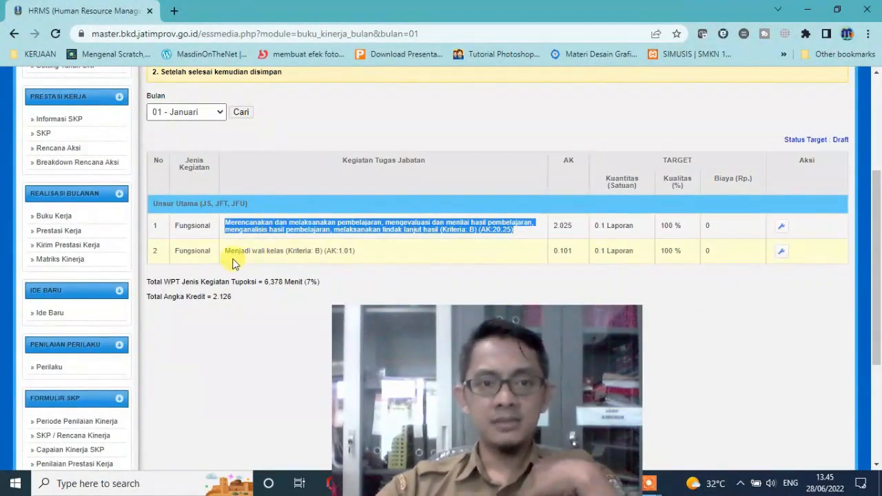
pyautogui.moveTo(225, 251); pyautogui.dragTo(290, 253)
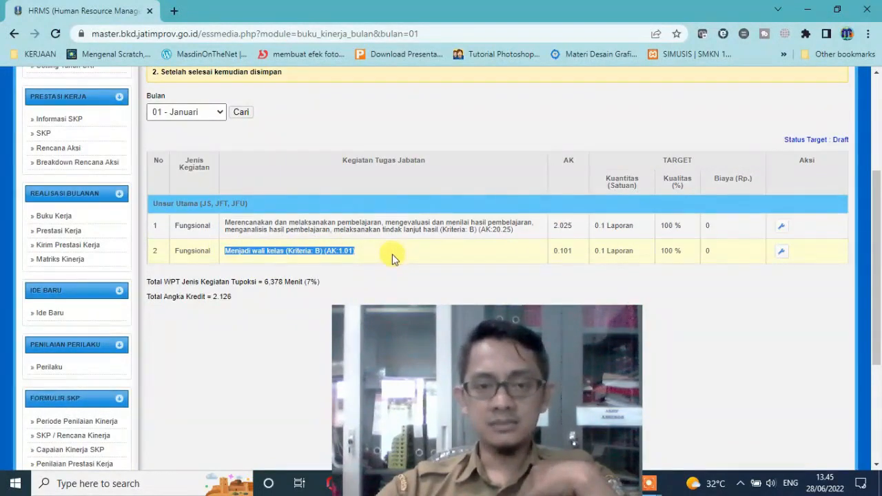
pyautogui.moveTo(485, 340); pyautogui.dragTo(178, 178)
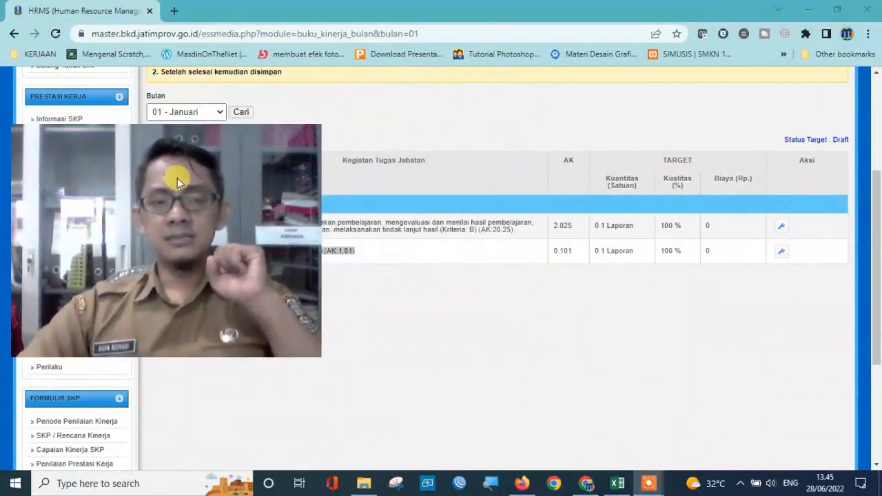
pyautogui.click(537, 208)
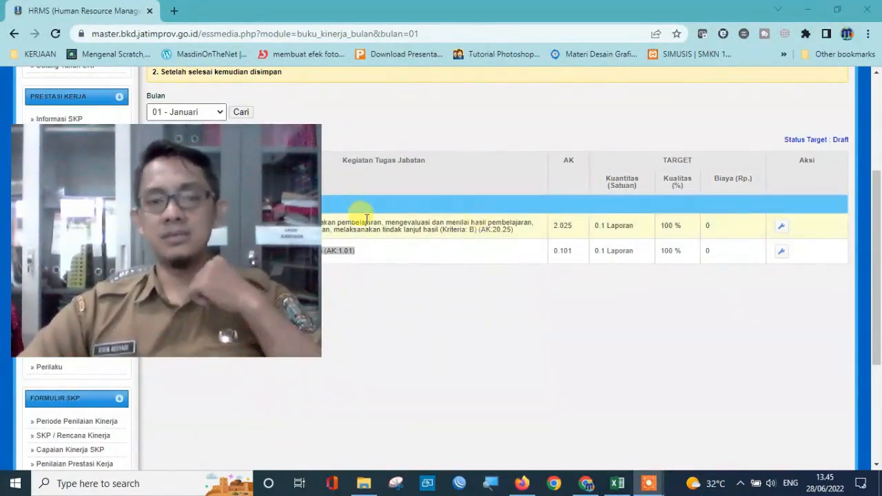
pyautogui.moveTo(195, 223); pyautogui.dragTo(242, 397)
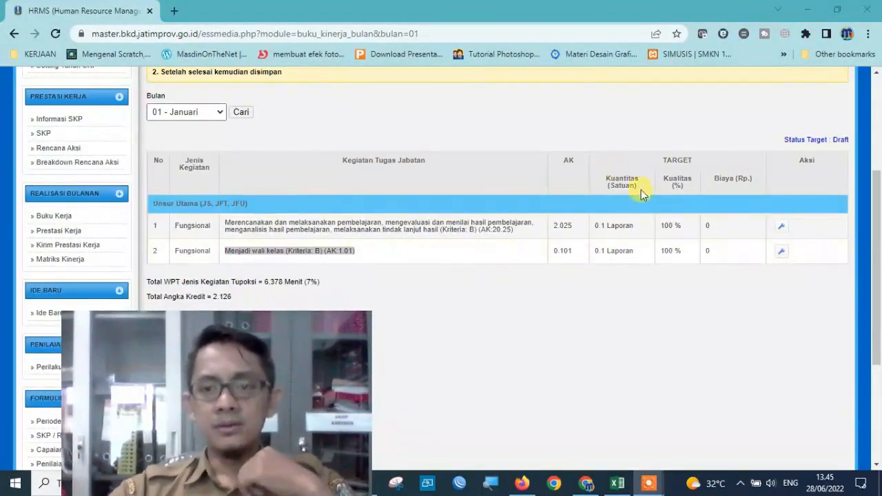
pyautogui.click(520, 321)
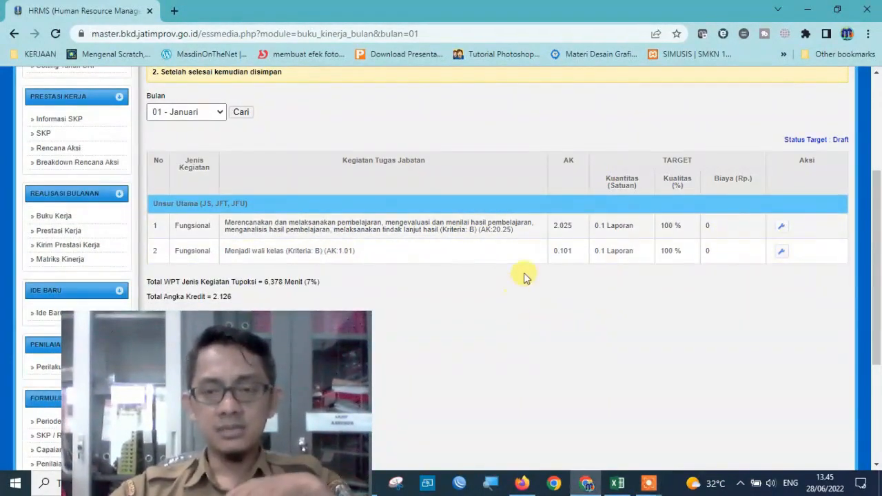
pyautogui.scroll(-1, 765, 219)
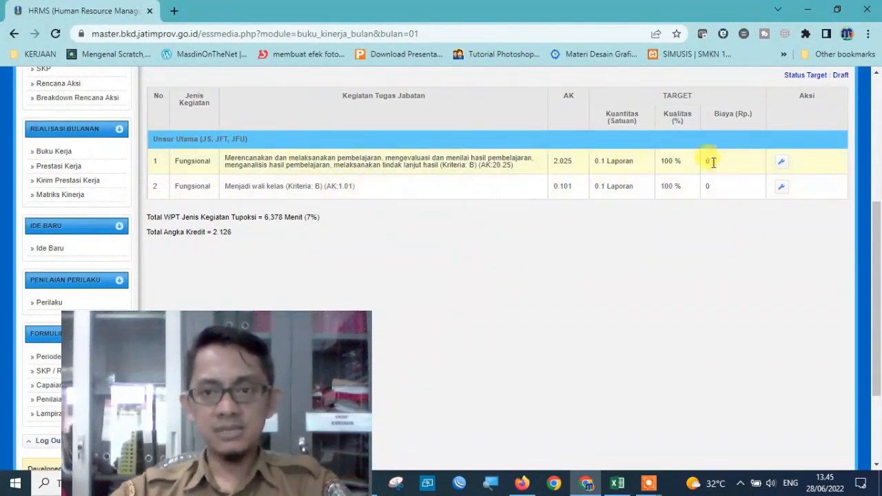
# Open the first January activity's realization page and examine its target row and dated Detail Kegiatan entries.
pyautogui.click(781, 164)
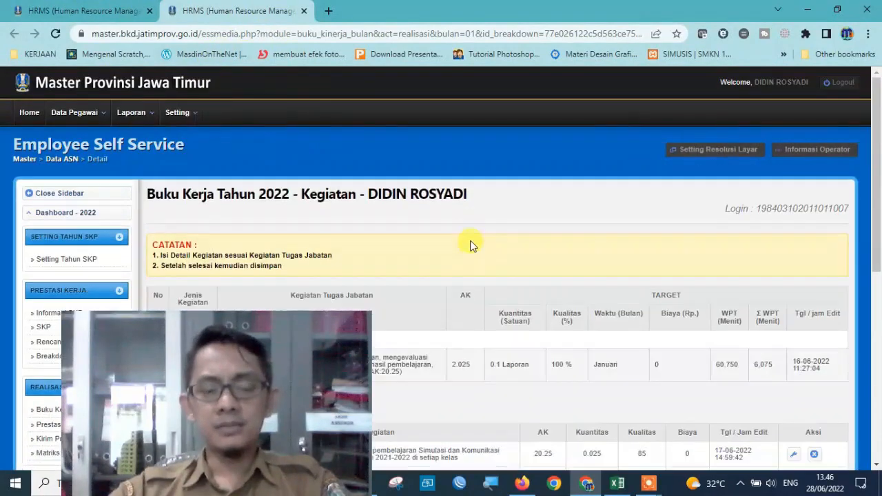
pyautogui.scroll(-5, 522, 224)
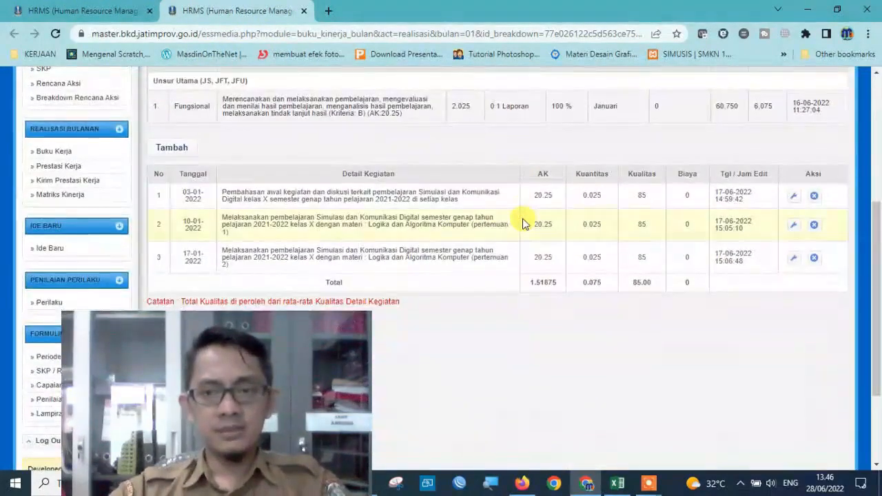
pyautogui.scroll(2, 516, 229)
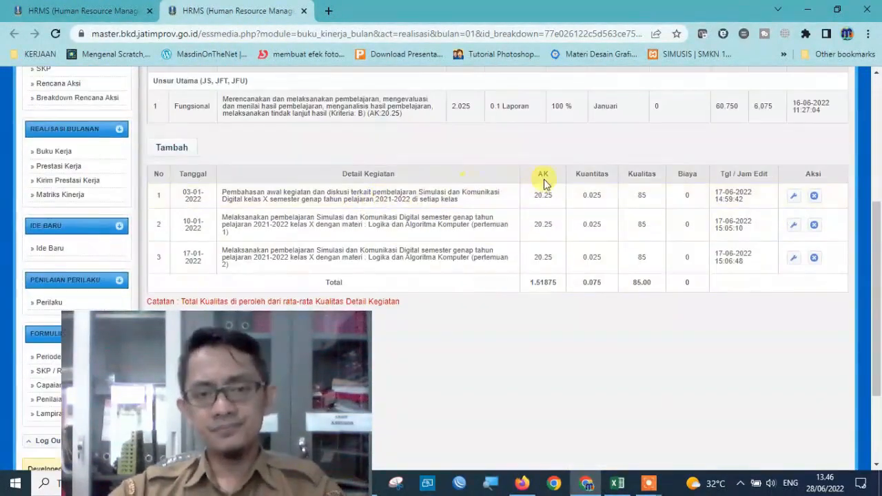
pyautogui.scroll(-1, 542, 185)
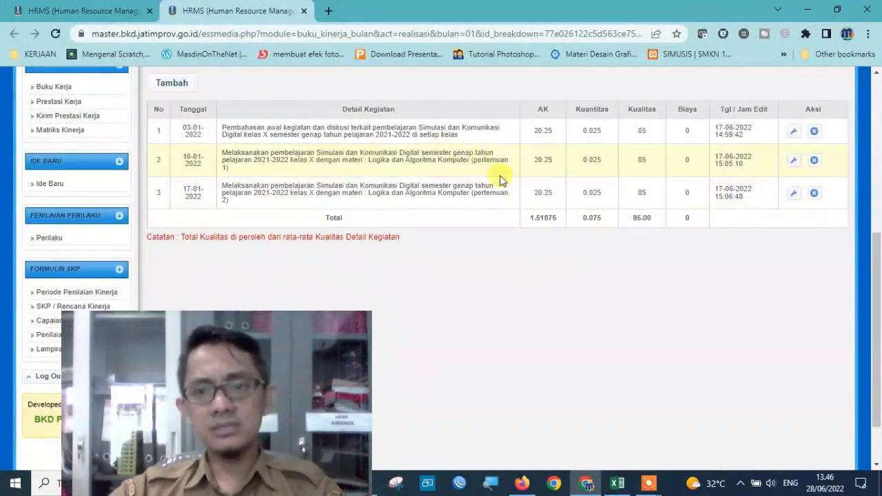
pyautogui.scroll(1, 249, 268)
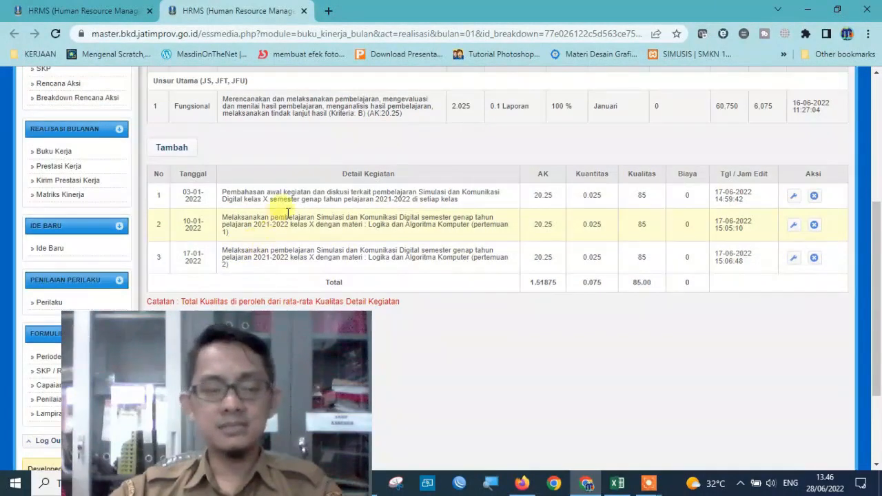
# Compare the activity's description with its Detail Kegiatan entries and open the 03-01-2022 entry for editing.
pyautogui.moveTo(223, 98); pyautogui.dragTo(381, 101)
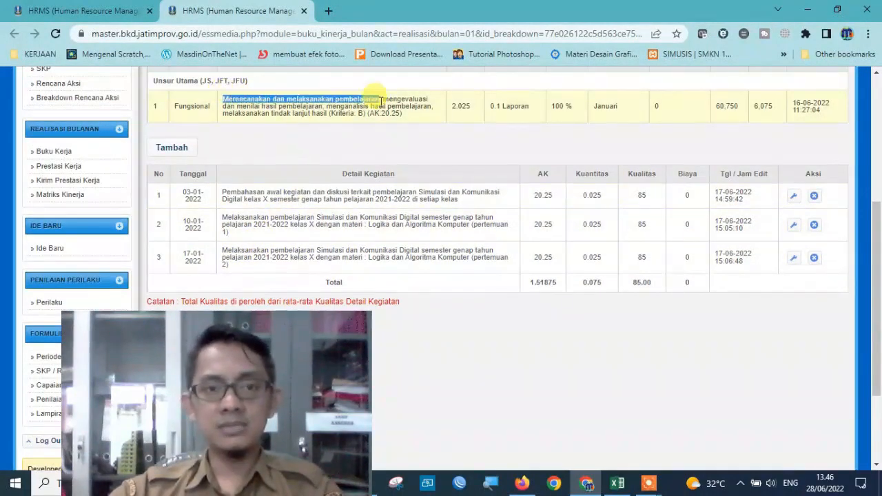
pyautogui.click(449, 141)
pyautogui.scroll(-1, 223, 204)
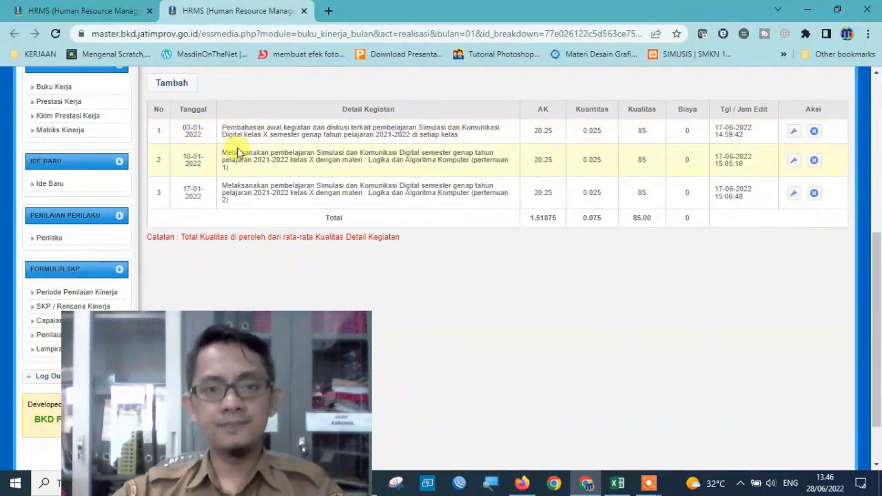
pyautogui.scroll(1, 238, 152)
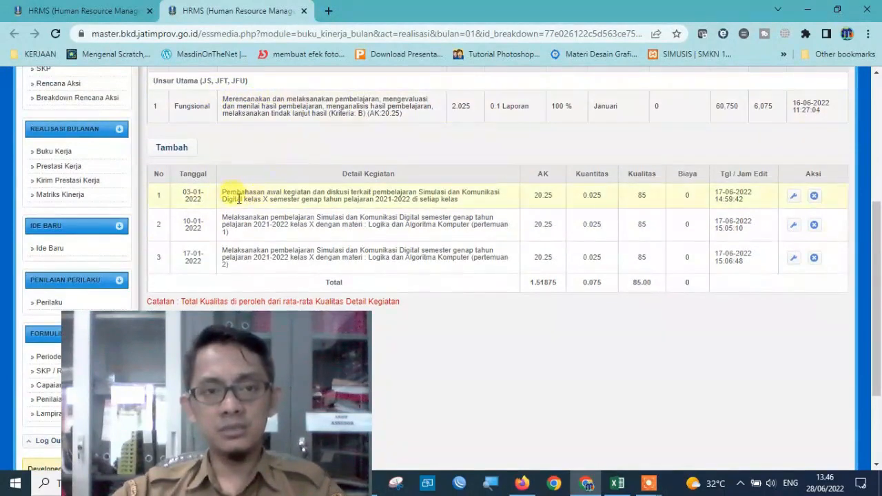
pyautogui.click(794, 197)
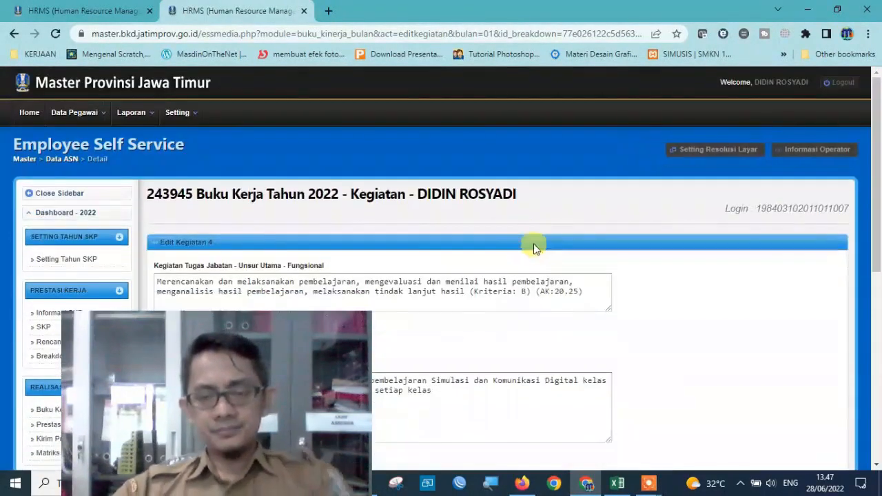
# Examine the Tanggal Kegiatan date picker and the Detail kegiatan text in the entry's edit form.
pyautogui.scroll(-2, 584, 257)
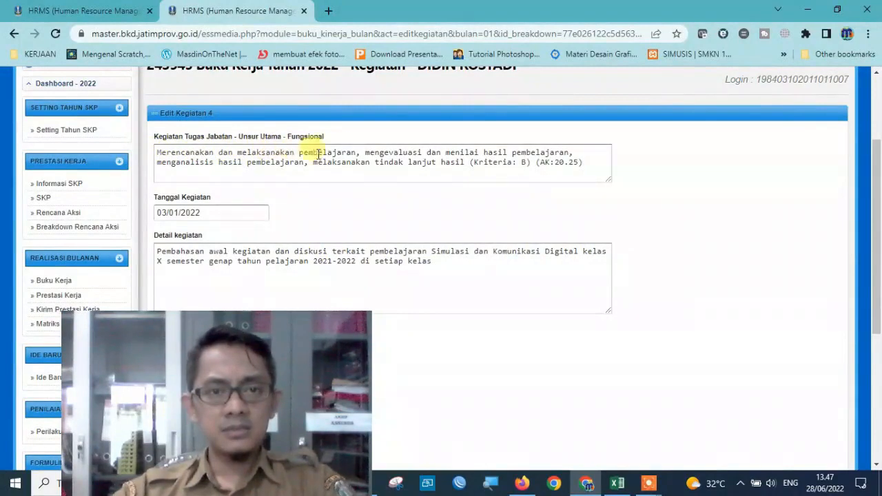
pyautogui.scroll(-1, 454, 190)
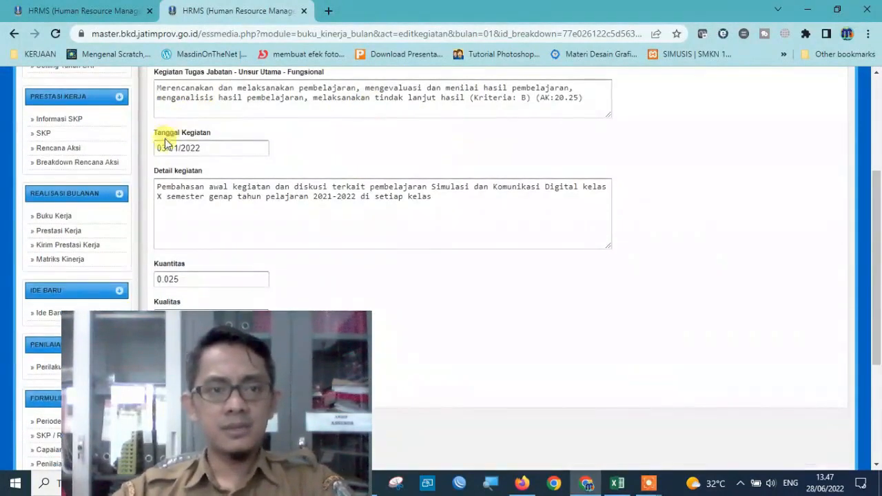
pyautogui.click(235, 147)
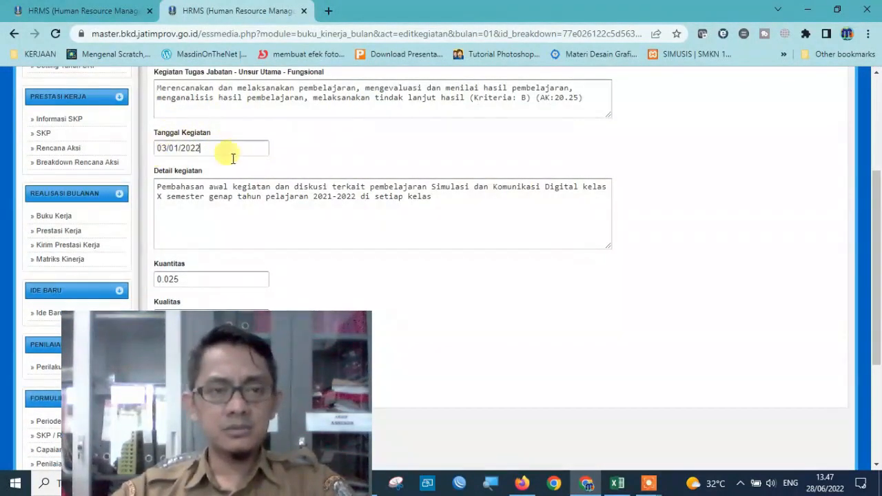
pyautogui.click(162, 151)
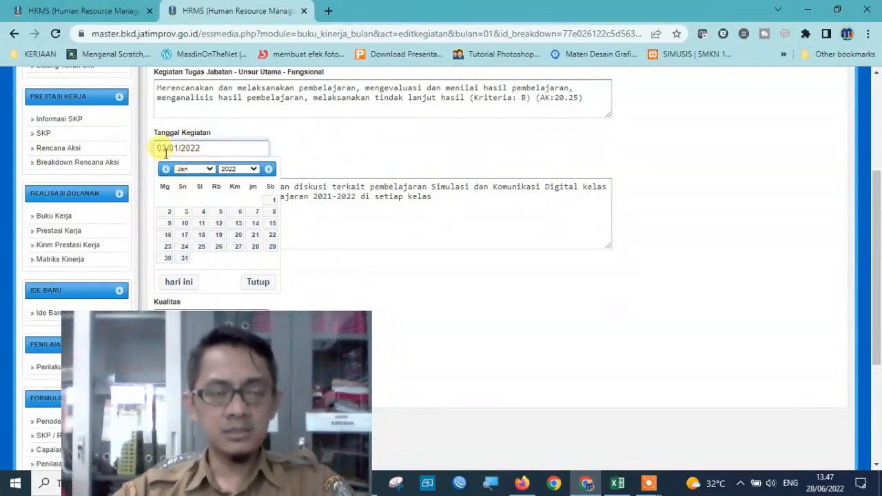
pyautogui.click(338, 156)
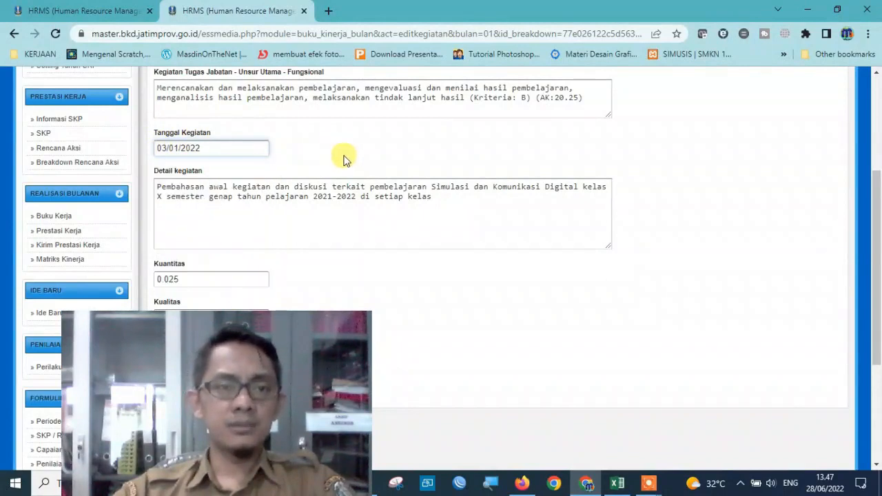
pyautogui.scroll(-1, 324, 155)
pyautogui.click(160, 127)
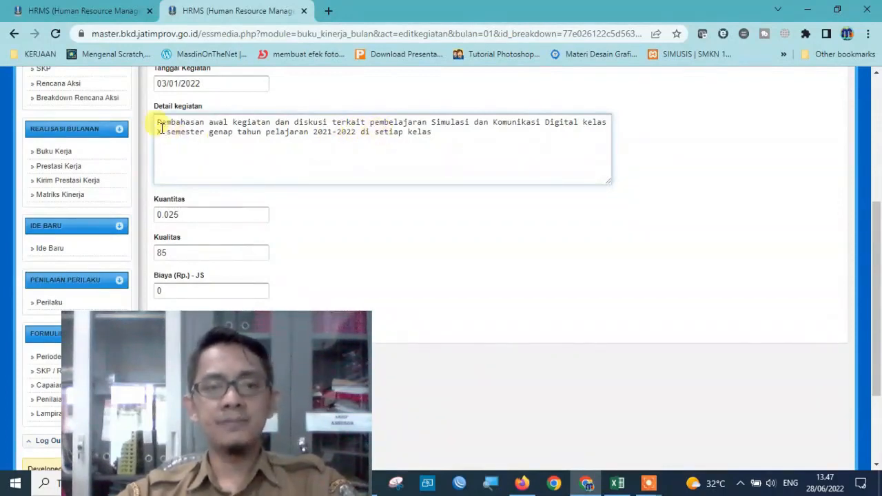
pyautogui.moveTo(158, 122); pyautogui.dragTo(448, 132)
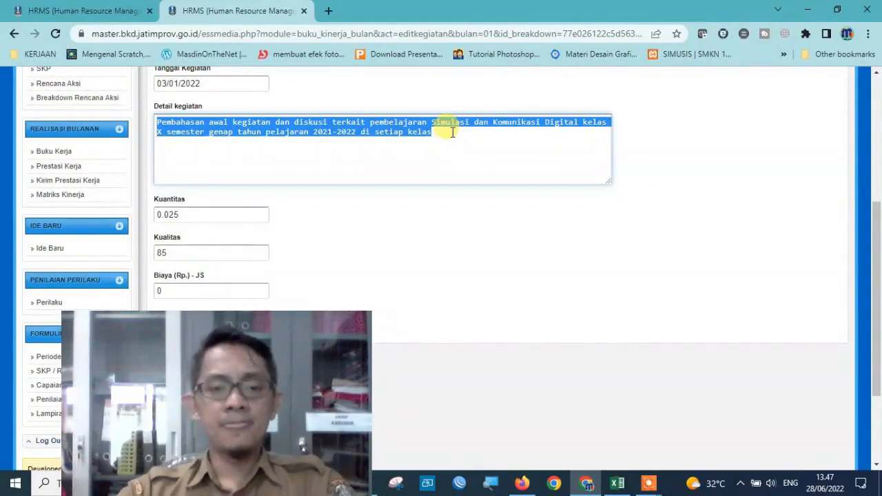
pyautogui.click(452, 132)
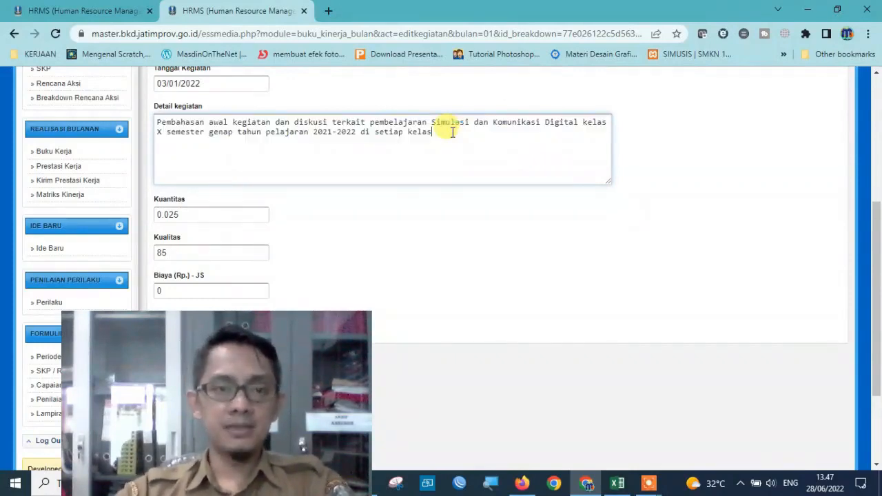
# Examine the Kuantitas, Kualitas and Biaya (Rp.) fields of the 03/01/2022 entry.
pyautogui.scroll(-1, 423, 207)
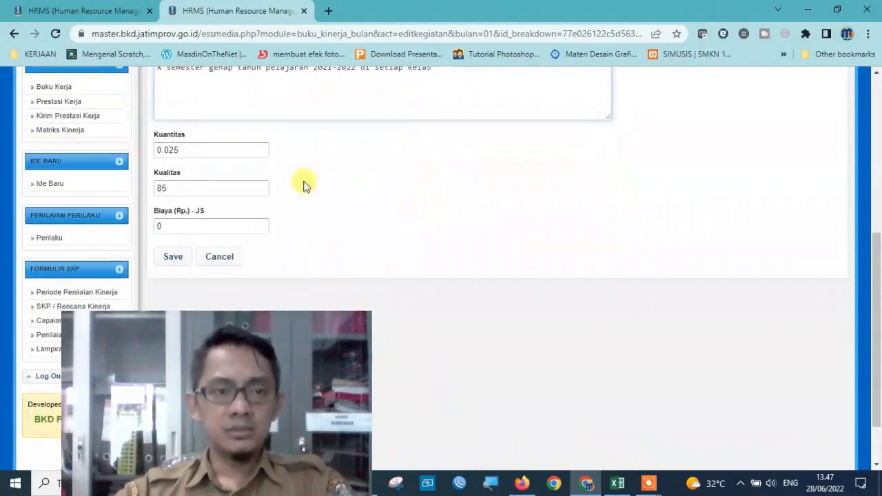
pyautogui.click(181, 150)
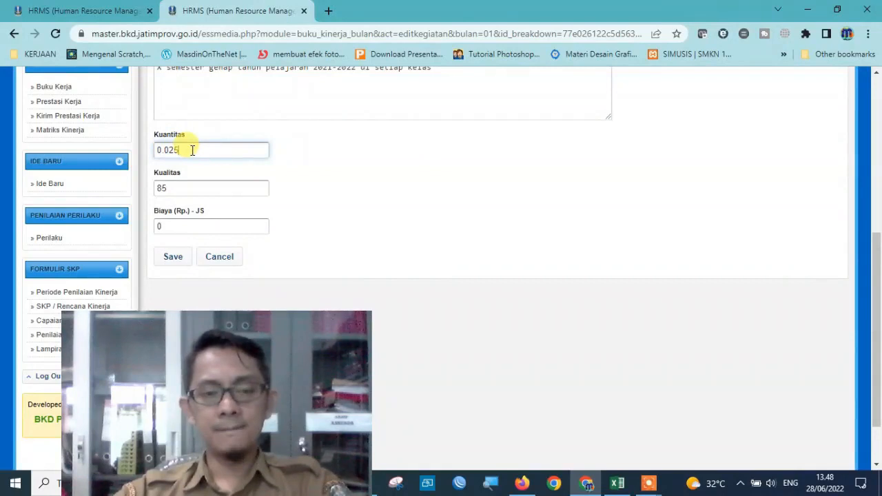
pyautogui.click(177, 189)
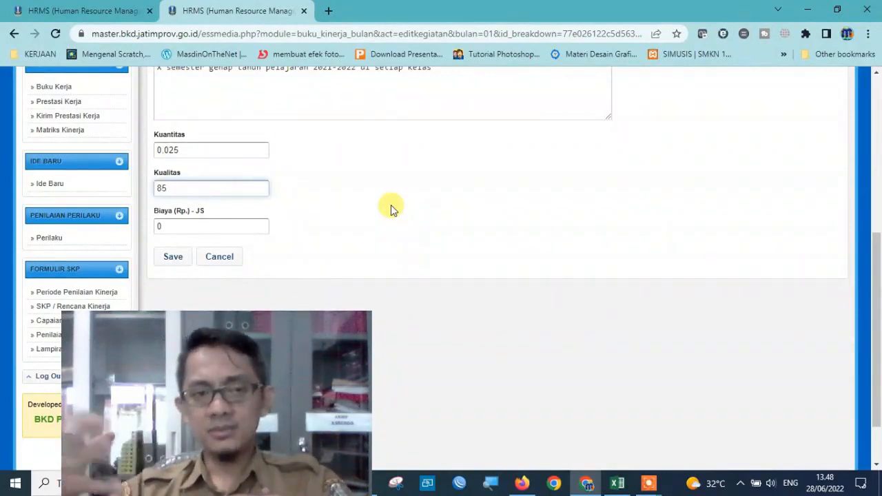
pyautogui.moveTo(173, 193); pyautogui.dragTo(149, 189)
pyautogui.click(366, 188)
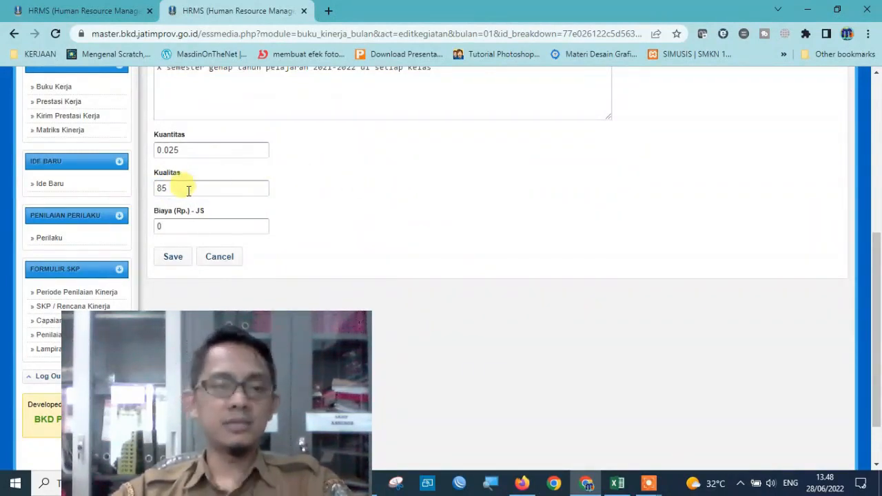
pyautogui.click(180, 227)
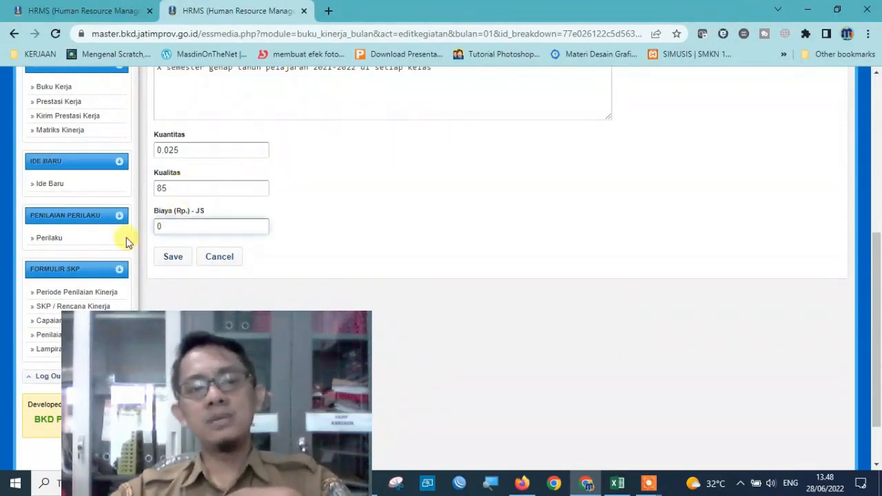
pyautogui.click(396, 216)
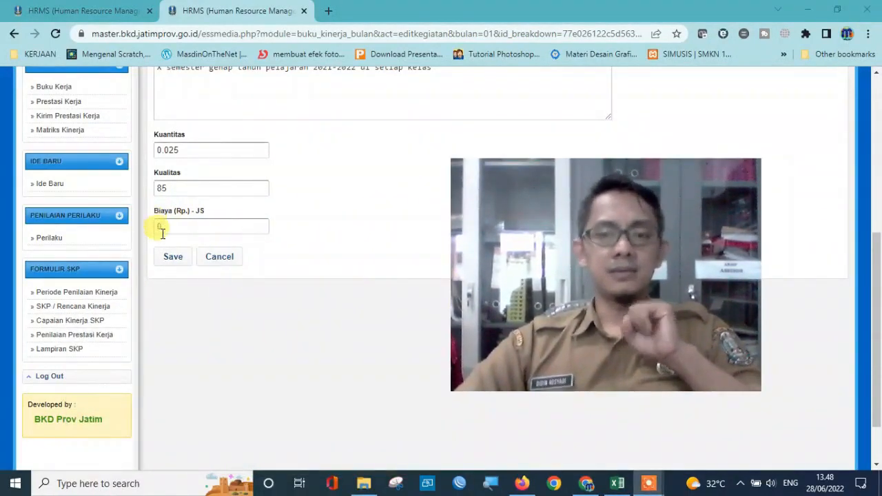
pyautogui.click(173, 257)
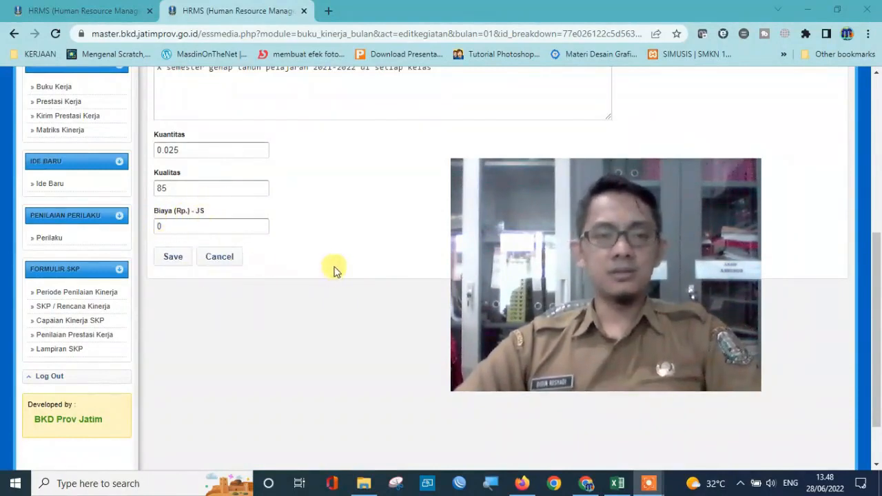
# Recheck the entry's Tanggal Kegiatan and Detail kegiatan against its Kuantitas value.
pyautogui.scroll(1, 335, 270)
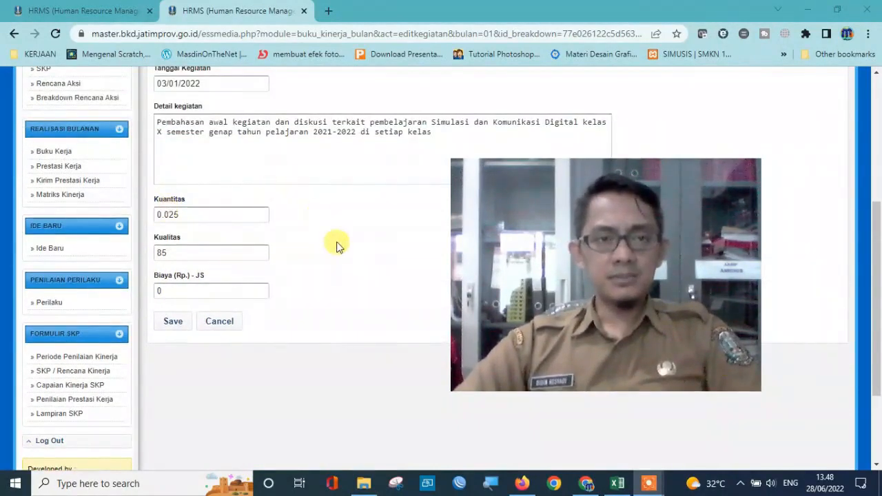
pyautogui.scroll(1, 317, 241)
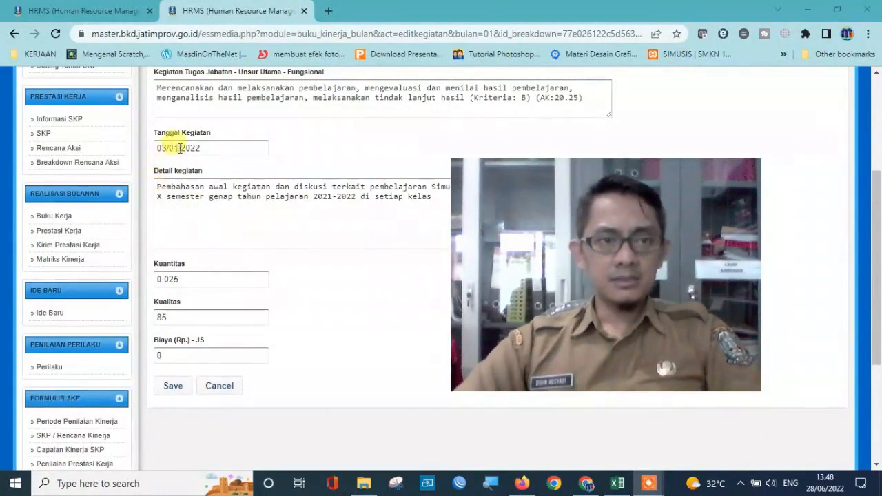
pyautogui.moveTo(158, 186); pyautogui.dragTo(205, 197)
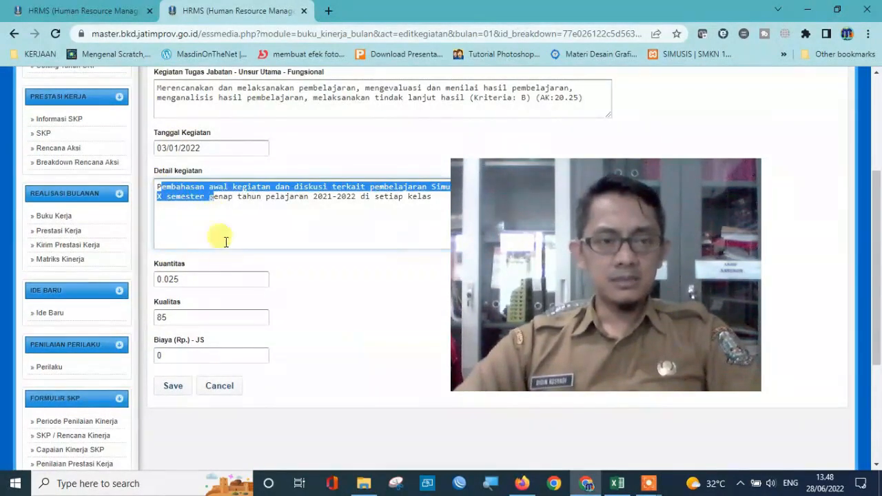
pyautogui.click(202, 279)
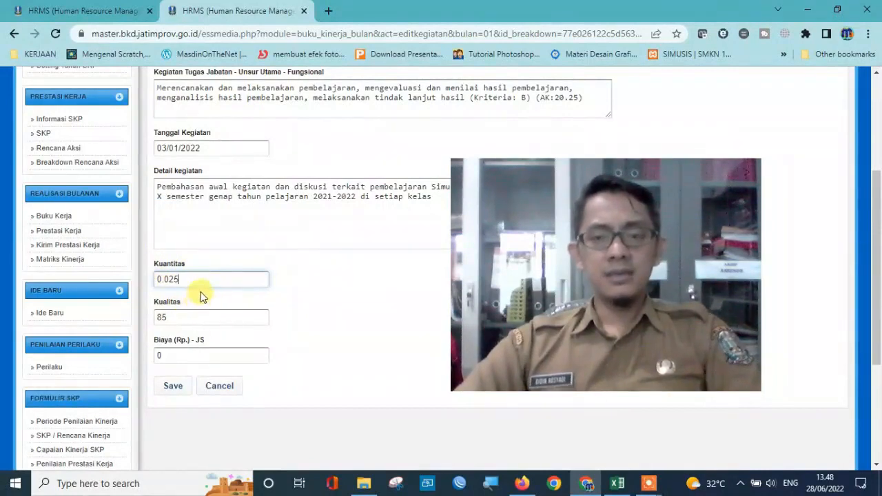
pyautogui.scroll(1, 189, 323)
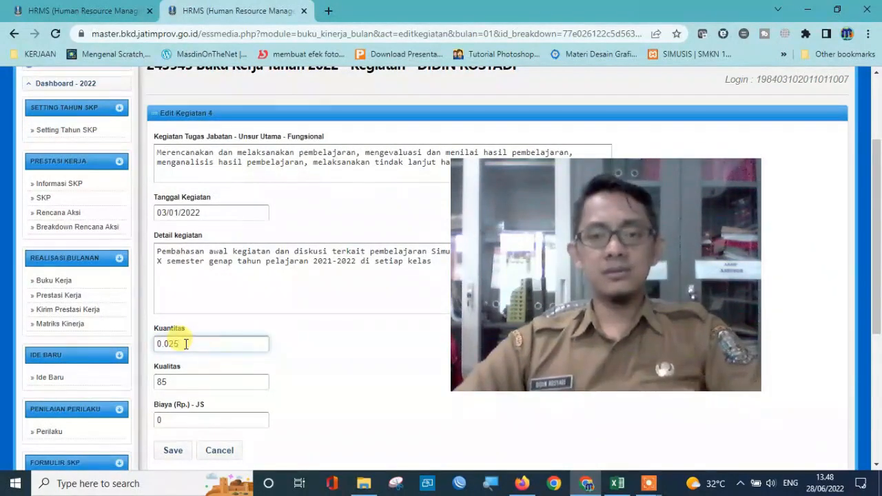
pyautogui.moveTo(190, 344); pyautogui.dragTo(141, 353)
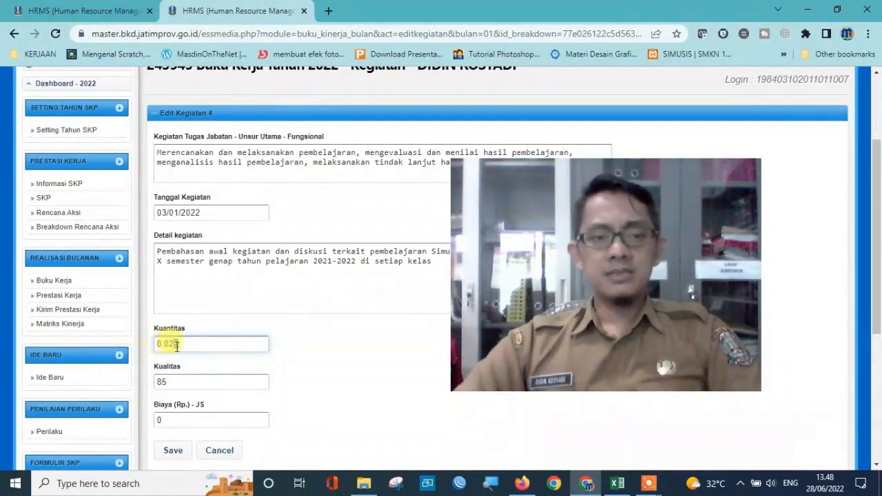
pyautogui.click(315, 338)
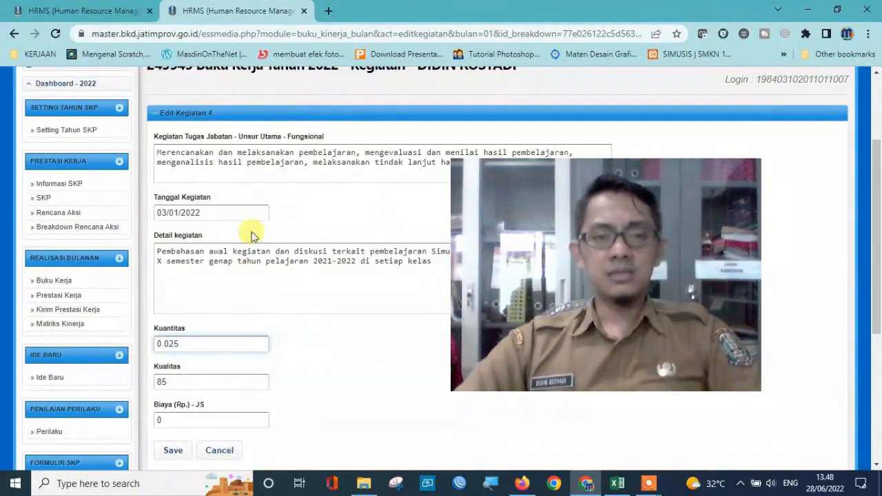
# Compare the Kegiatan Tugas Jabatan text with the entry's Kuantitas, and return to the January realization page without saving.
pyautogui.moveTo(161, 150); pyautogui.dragTo(425, 198)
pyautogui.click(384, 198)
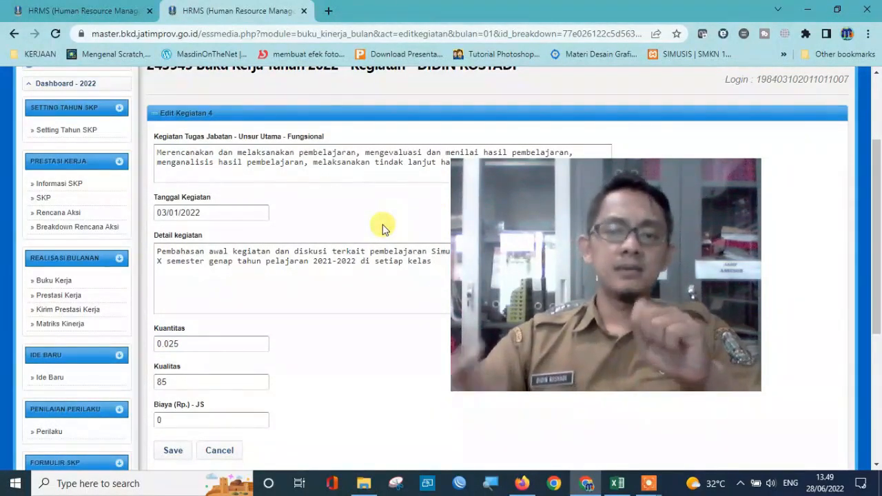
pyautogui.scroll(2, 375, 241)
pyautogui.scroll(-2, 360, 262)
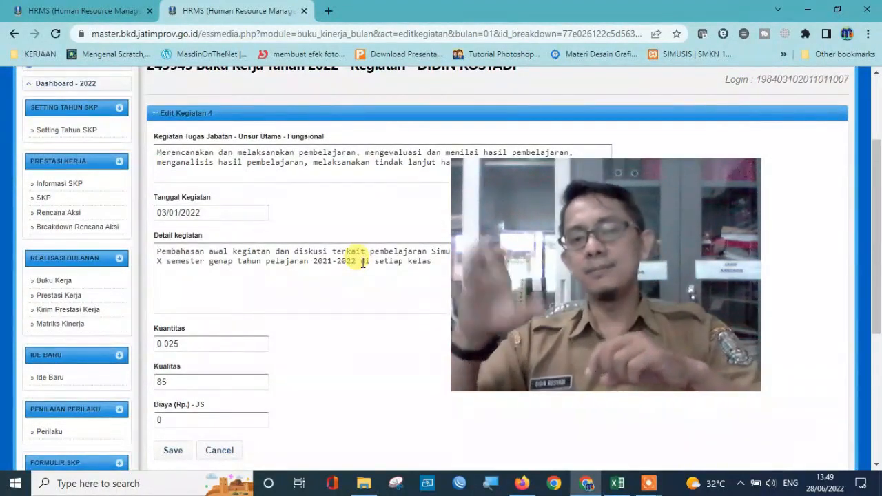
pyautogui.moveTo(180, 342); pyautogui.dragTo(138, 342)
pyautogui.click(327, 335)
pyautogui.scroll(-1, 331, 331)
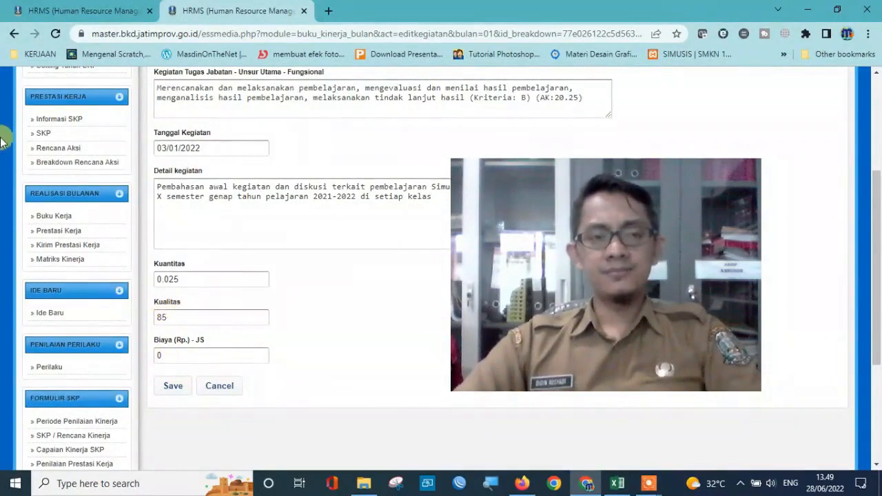
pyautogui.click(14, 36)
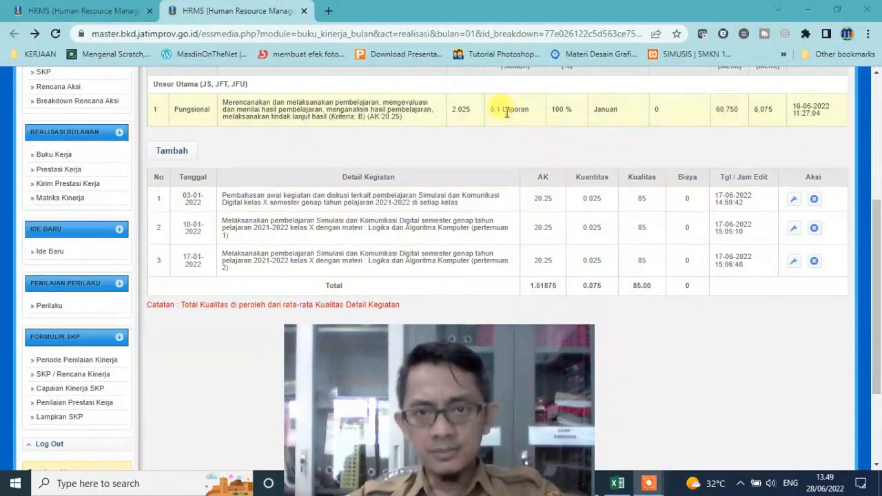
# Examine the AK, Kuantitas target and Kegiatan Tugas Jabatan description in the January target row.
pyautogui.doubleClick(457, 109)
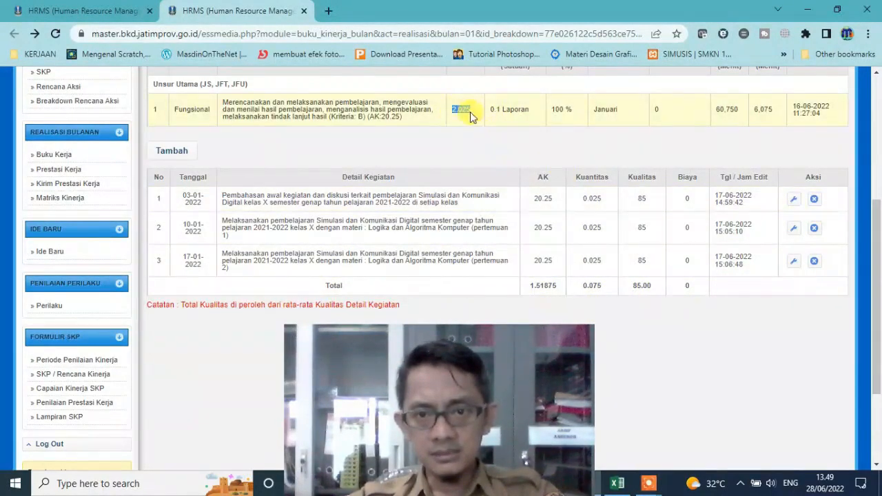
pyautogui.scroll(1, 475, 116)
pyautogui.click(201, 177)
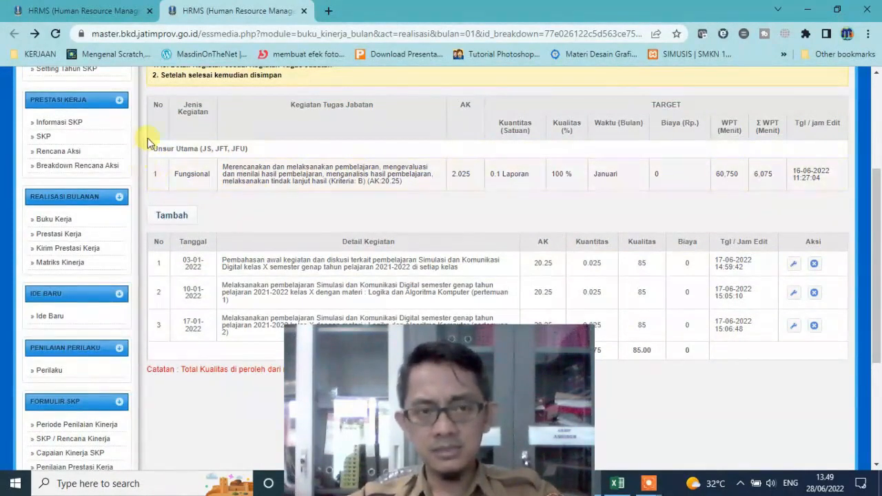
pyautogui.doubleClick(457, 174)
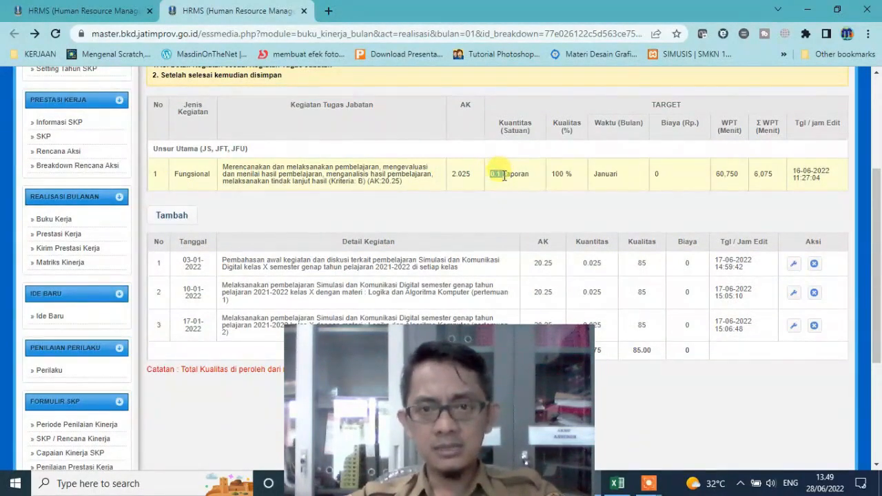
pyautogui.moveTo(500, 176); pyautogui.dragTo(523, 177)
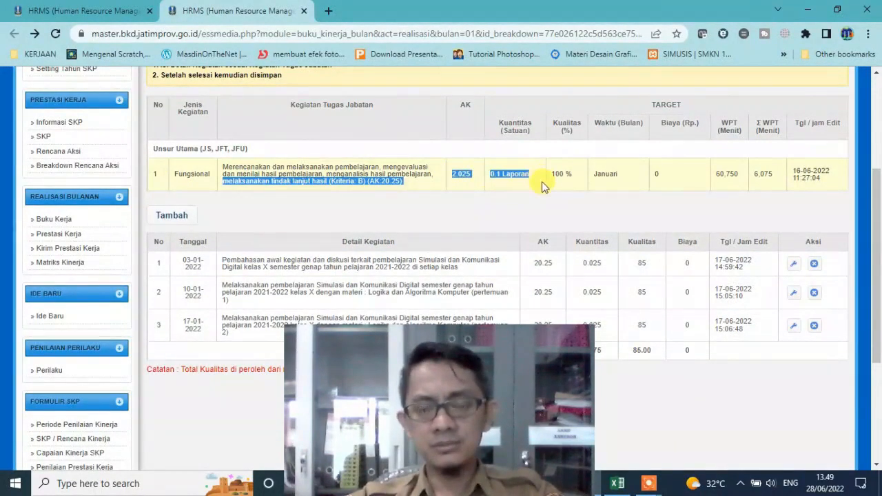
pyautogui.click(542, 181)
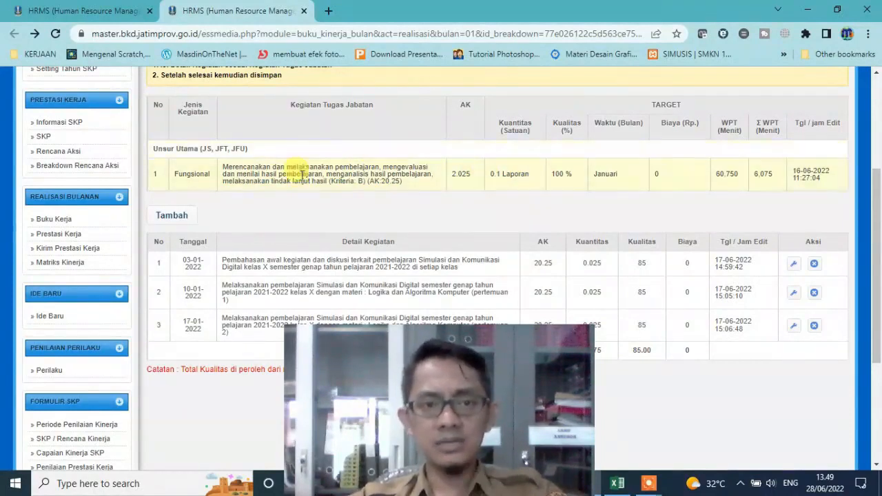
pyautogui.moveTo(224, 167); pyautogui.dragTo(436, 195)
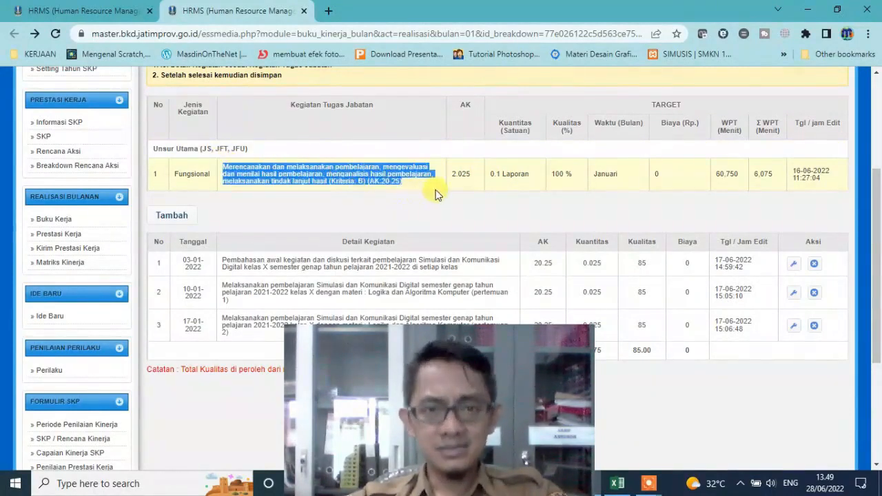
pyautogui.click(441, 205)
# Read through the dated Detail Kegiatan entries from 03-01-2022 to 17-01-2022 in the realization table.
pyautogui.scroll(-2, 449, 204)
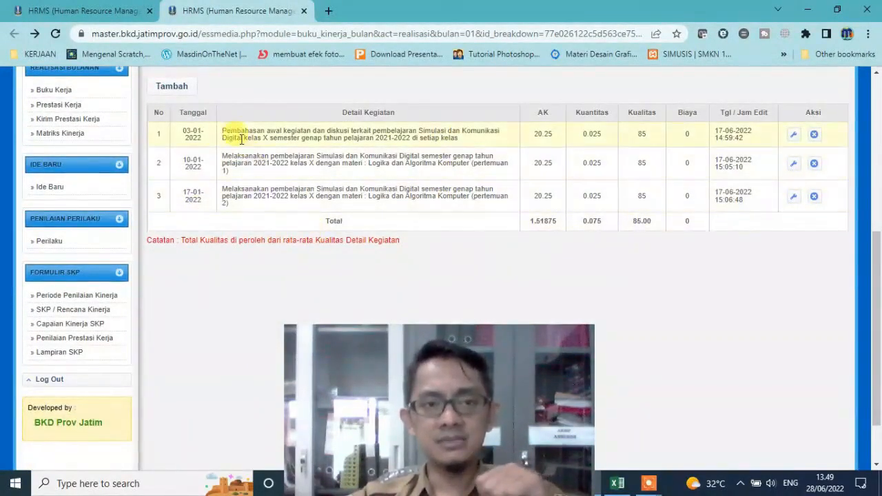
pyautogui.moveTo(222, 133); pyautogui.dragTo(500, 143)
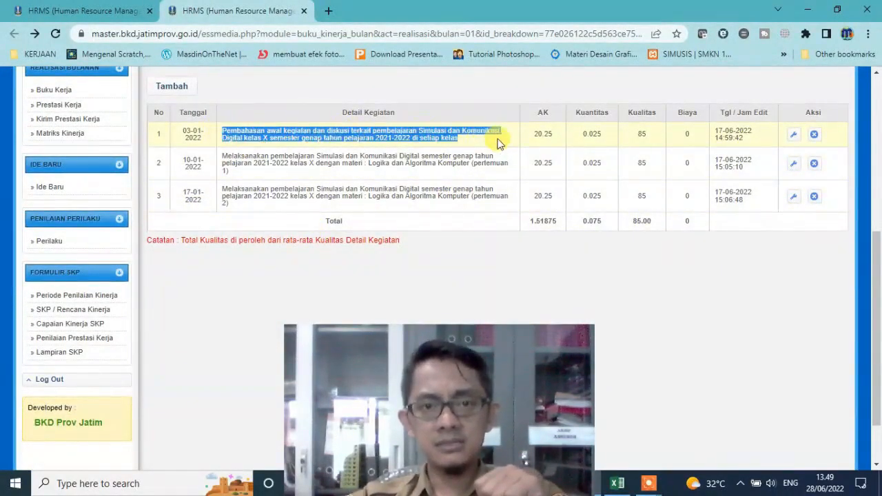
pyautogui.moveTo(220, 158); pyautogui.dragTo(250, 210)
pyautogui.click(535, 205)
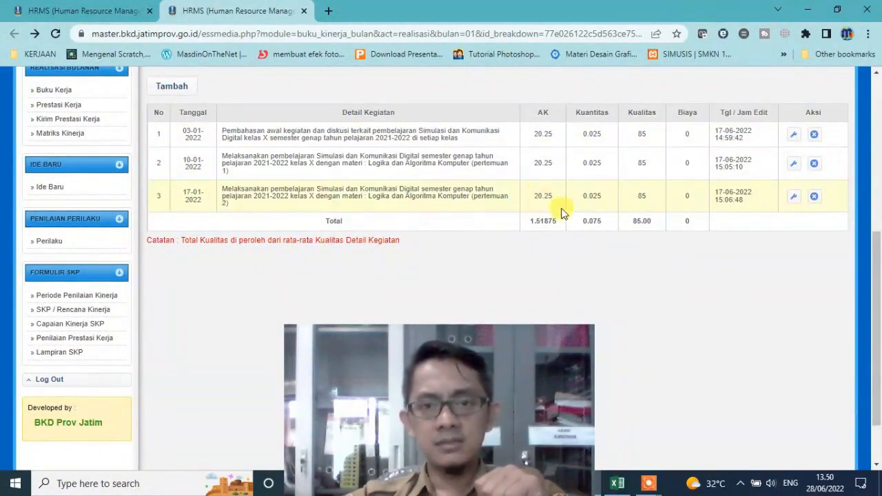
# Examine the AK total and the Kuantitas values of the individual entries in the January realization table.
pyautogui.scroll(1, 561, 205)
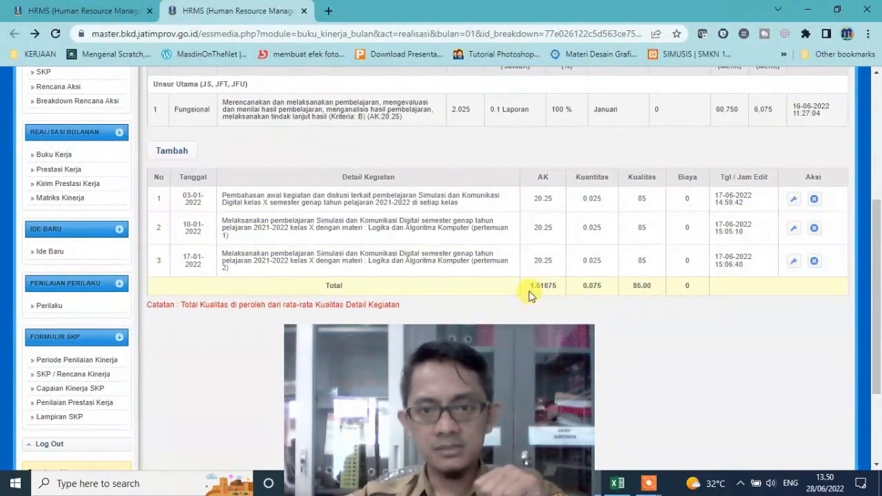
pyautogui.moveTo(529, 291); pyautogui.dragTo(550, 290)
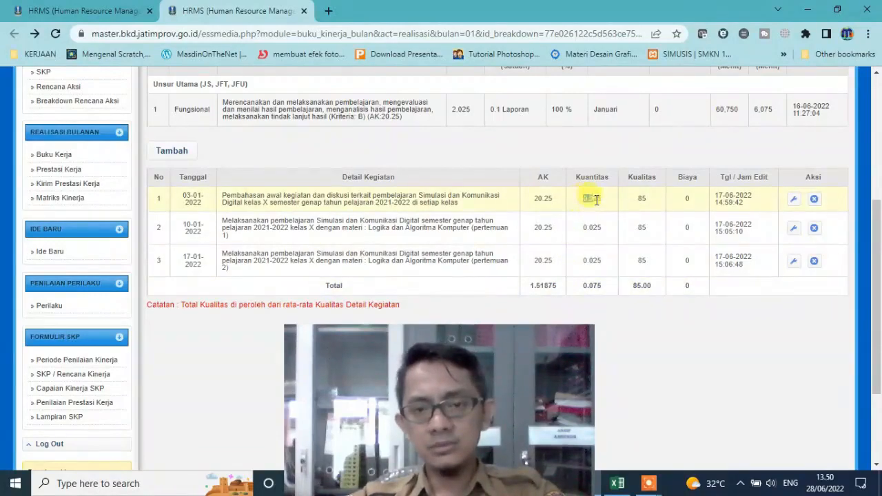
pyautogui.click(593, 229)
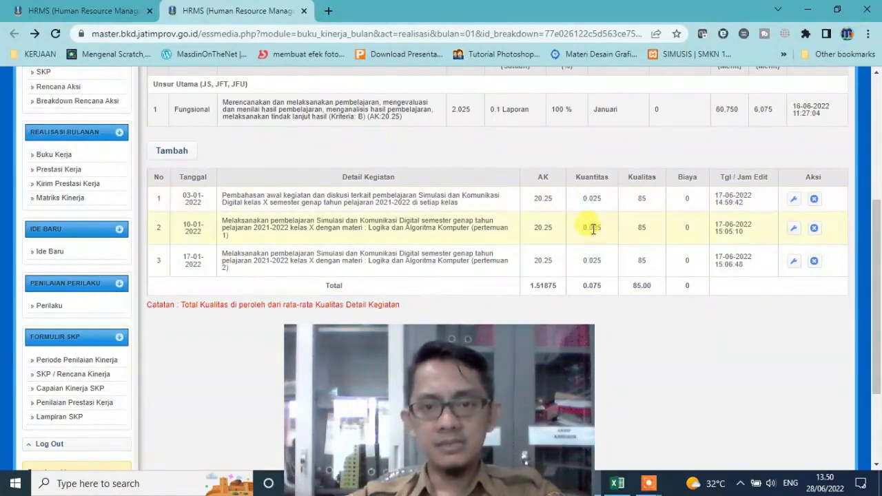
pyautogui.click(601, 291)
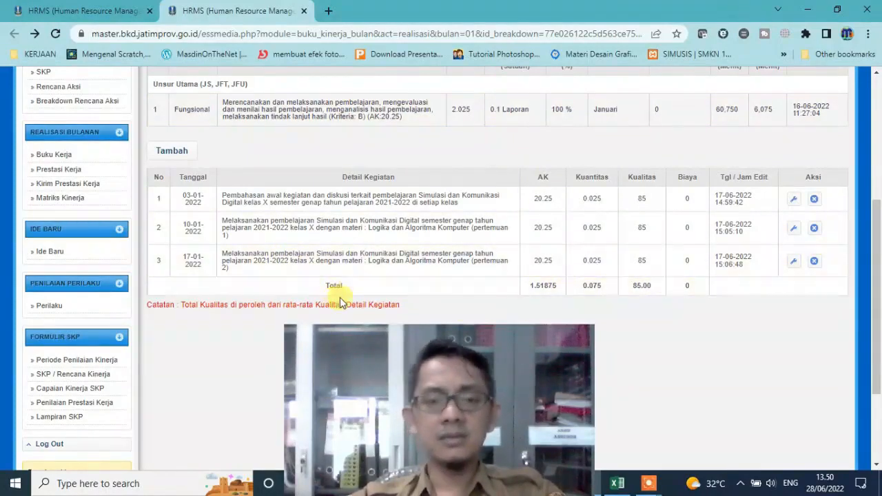
pyautogui.moveTo(532, 394); pyautogui.dragTo(774, 346)
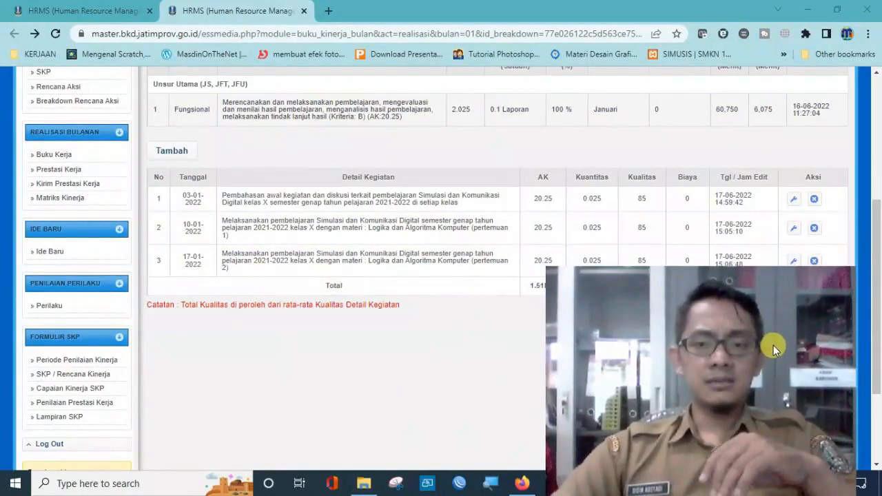
# Compare the target's Kegiatan Tugas Jabatan description with the Detail Kegiatan text of the three January entries, including the Logika dan Algoritma Komputer lessons.
pyautogui.scroll(-1, 429, 286)
pyautogui.scroll(2, 282, 148)
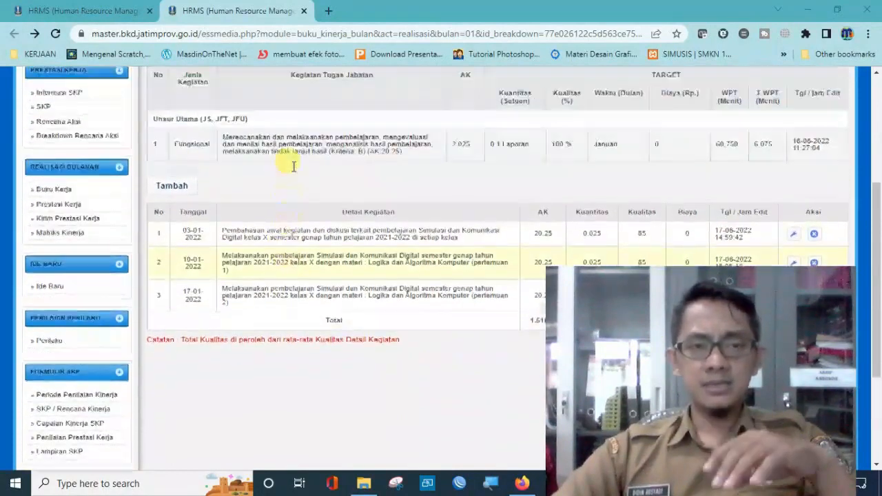
pyautogui.moveTo(223, 167); pyautogui.dragTo(429, 192)
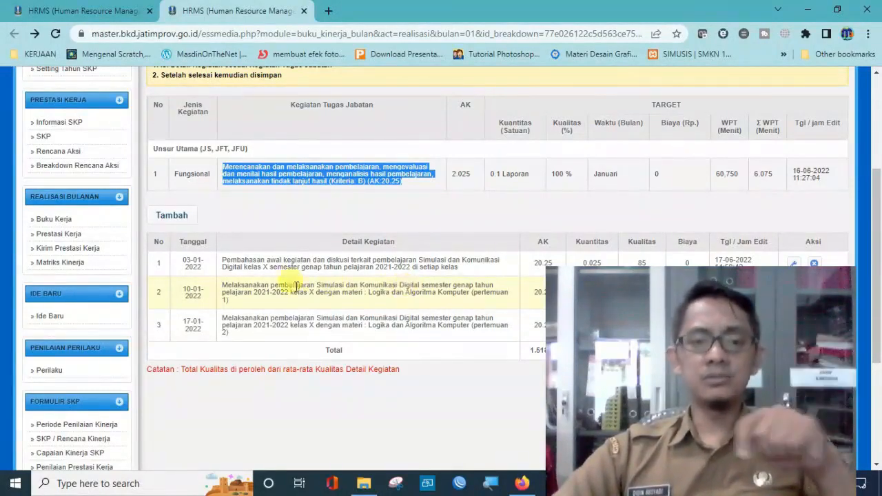
pyautogui.scroll(-2, 292, 285)
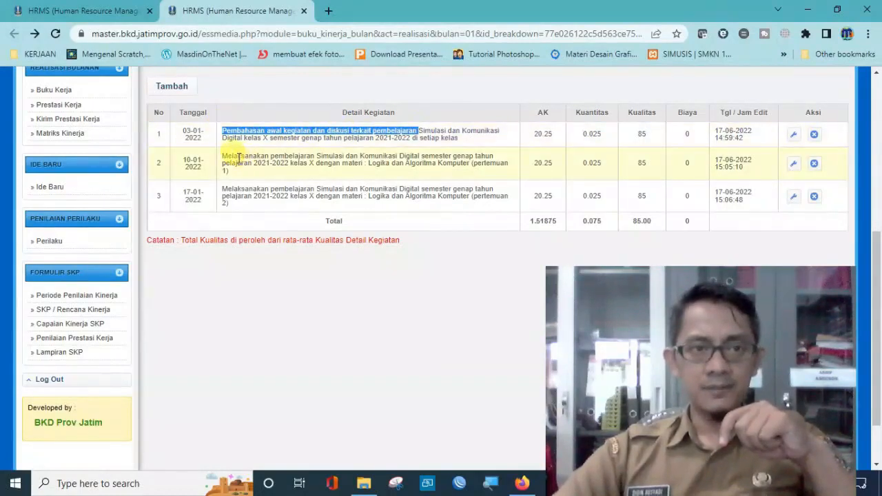
pyautogui.moveTo(223, 158); pyautogui.dragTo(474, 175)
pyautogui.click(377, 166)
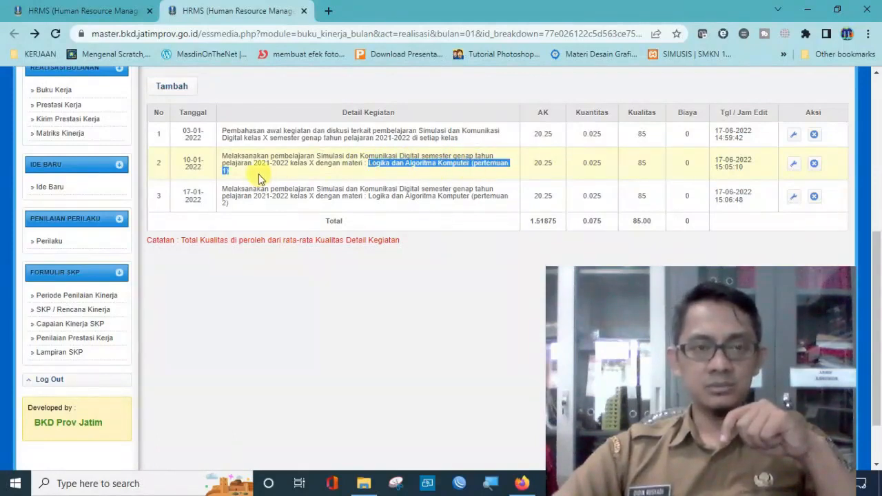
pyautogui.moveTo(369, 196); pyautogui.dragTo(448, 214)
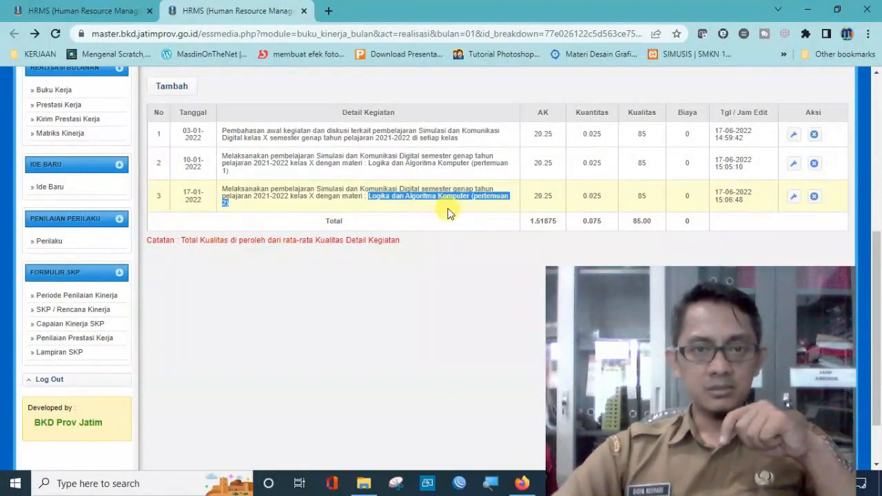
pyautogui.click(252, 204)
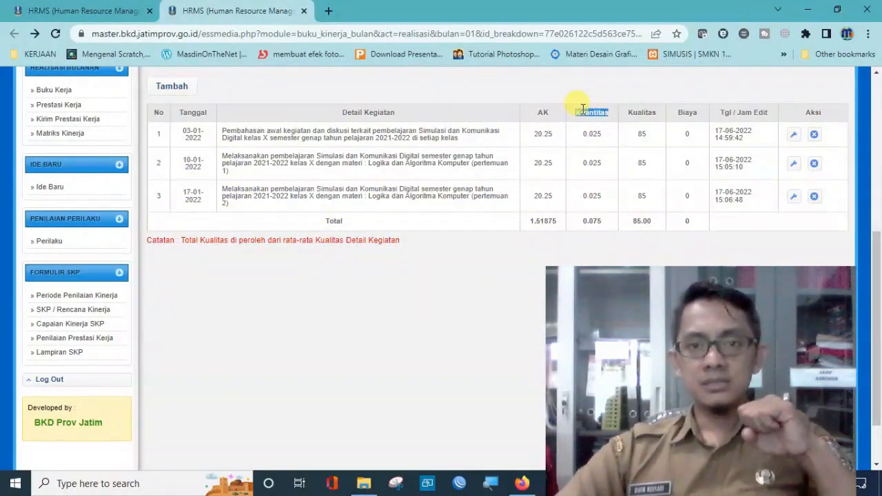
# Compare the total Kuantitas of the January entries with the Kuantitas target of the teaching activity.
pyautogui.moveTo(578, 219); pyautogui.dragTo(613, 228)
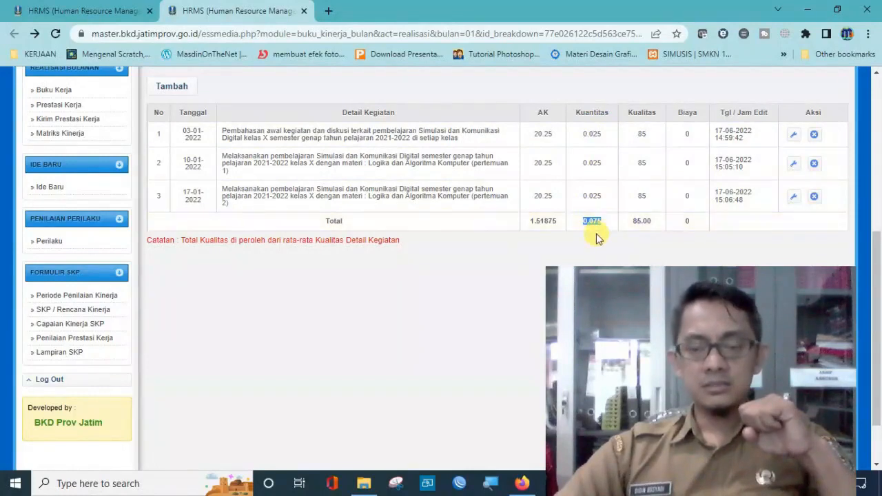
pyautogui.scroll(1, 596, 234)
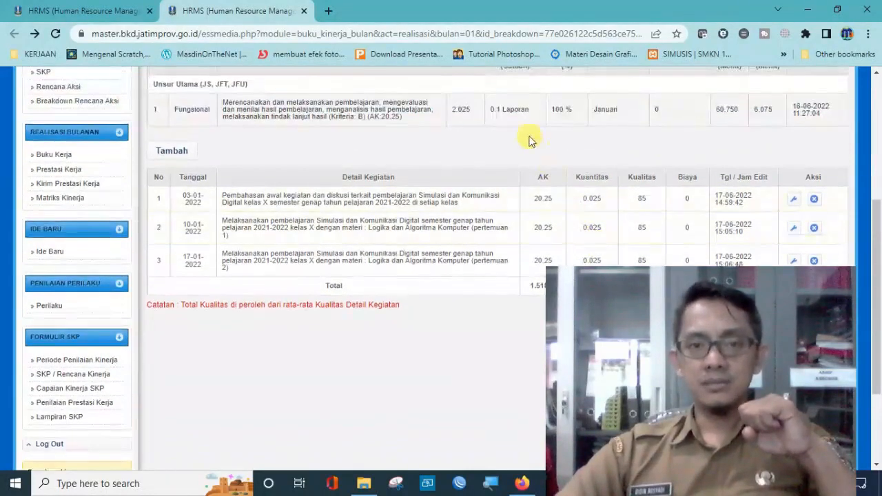
pyautogui.click(565, 183)
pyautogui.scroll(-2, 586, 185)
pyautogui.scroll(2, 551, 155)
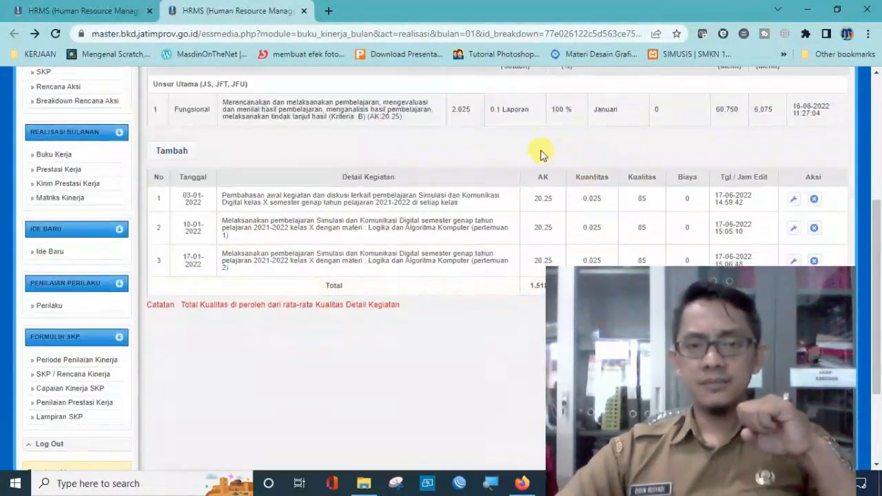
pyautogui.scroll(-1, 545, 158)
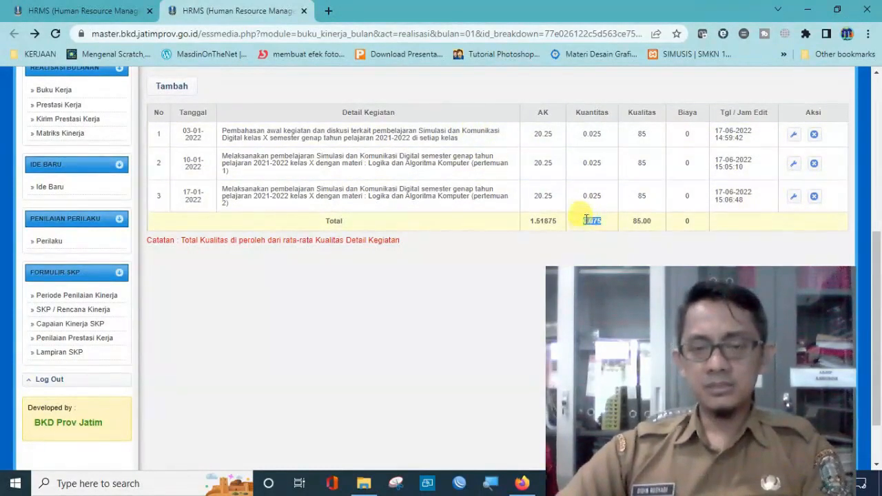
pyautogui.scroll(2, 584, 227)
pyautogui.moveTo(488, 174); pyautogui.dragTo(512, 174)
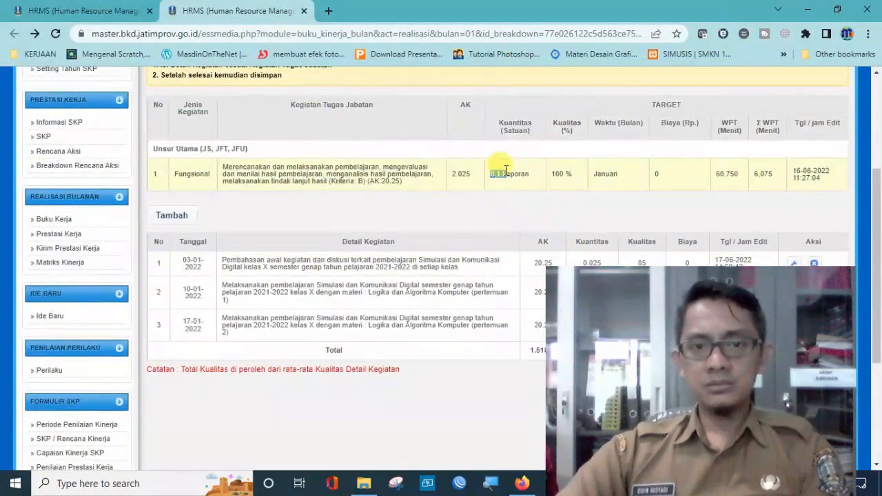
pyautogui.scroll(-3, 559, 166)
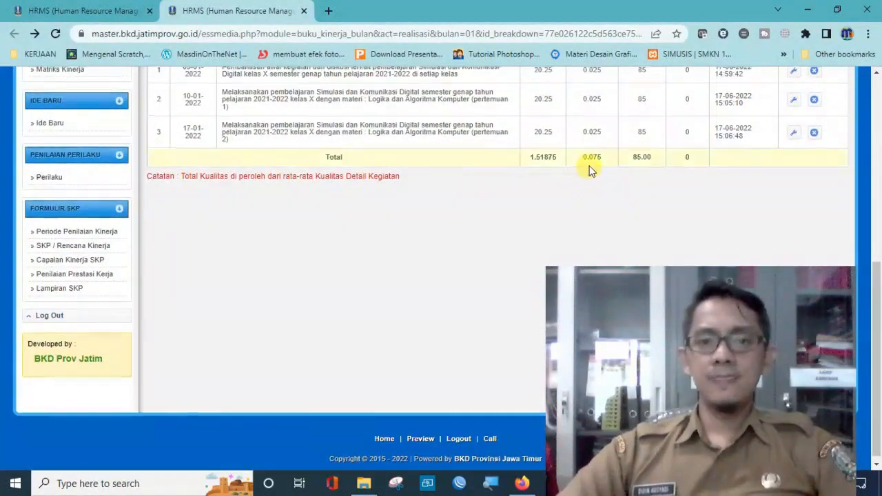
pyautogui.scroll(1, 381, 95)
pyautogui.scroll(2, 381, 95)
pyautogui.moveTo(243, 167); pyautogui.dragTo(254, 167)
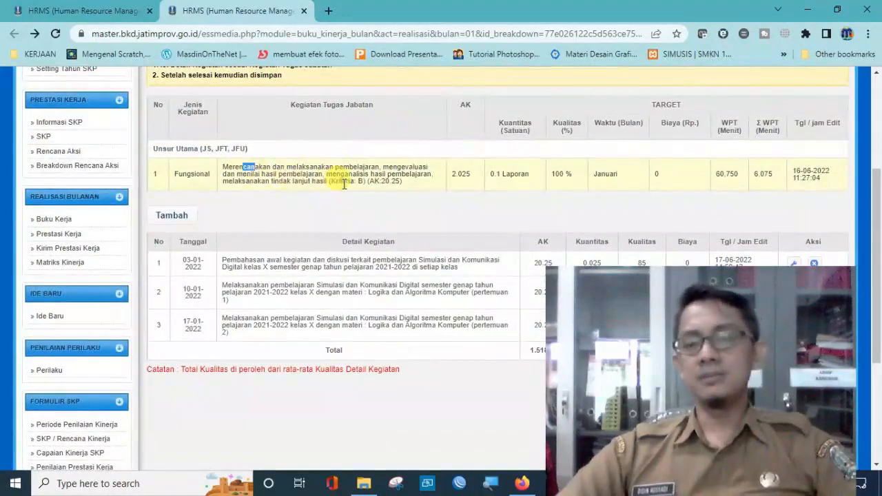
# Check the Kuantitas of each dated entry, one by one, against the January target in Laporan.
pyautogui.scroll(-1, 492, 144)
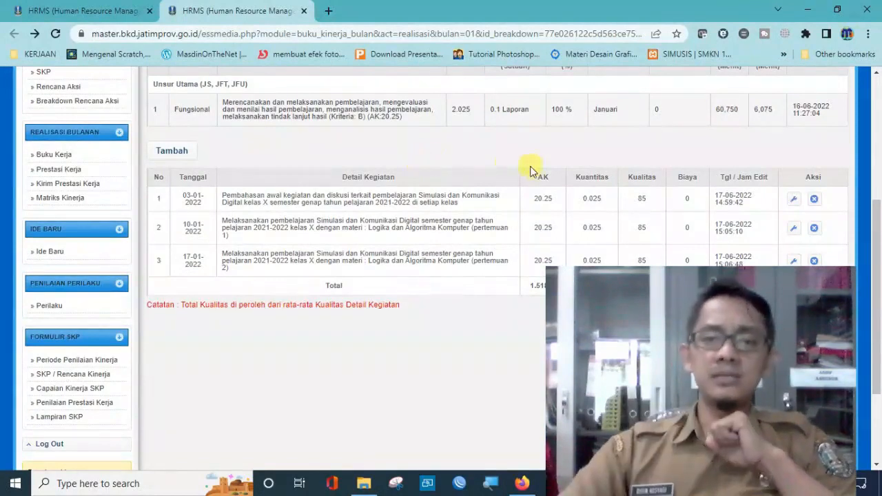
pyautogui.scroll(-2, 535, 173)
pyautogui.scroll(2, 536, 161)
pyautogui.scroll(-1, 582, 192)
pyautogui.scroll(-1, 582, 191)
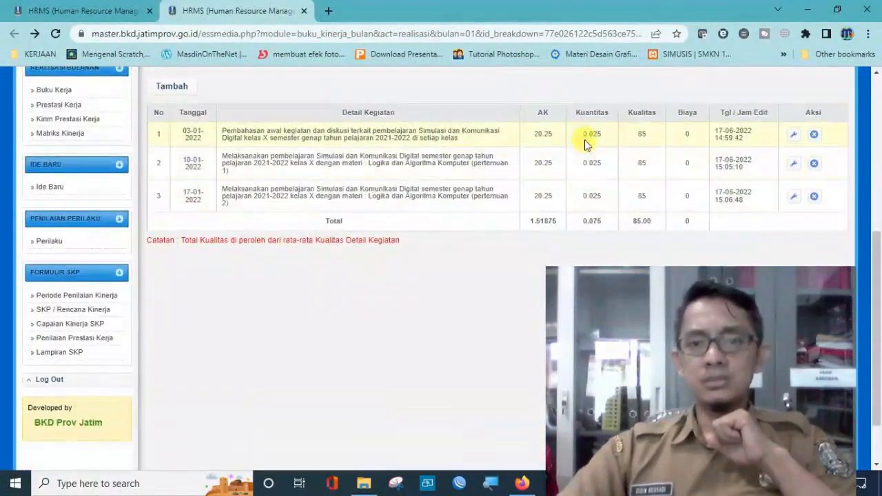
pyautogui.moveTo(583, 136)
pyautogui.mouseDown()
pyautogui.moveTo(616, 183)
pyautogui.moveTo(601, 187)
pyautogui.moveTo(592, 145)
pyautogui.mouseUp()
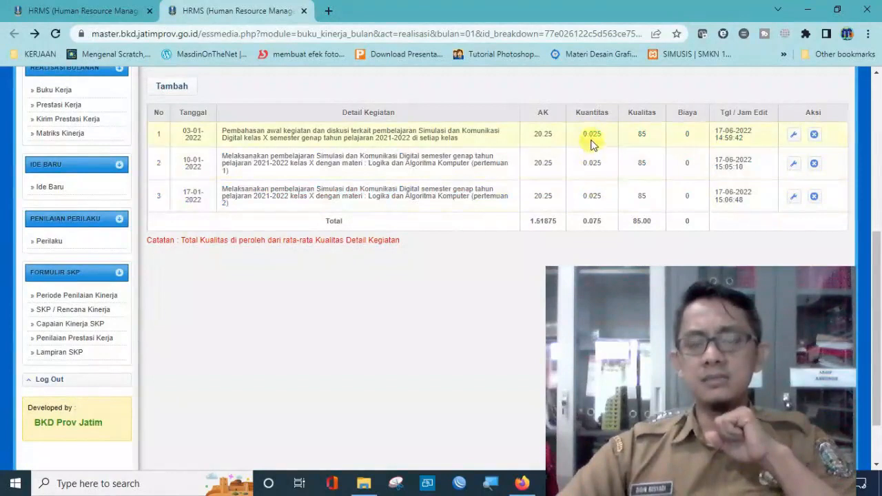
pyautogui.doubleClick(591, 163)
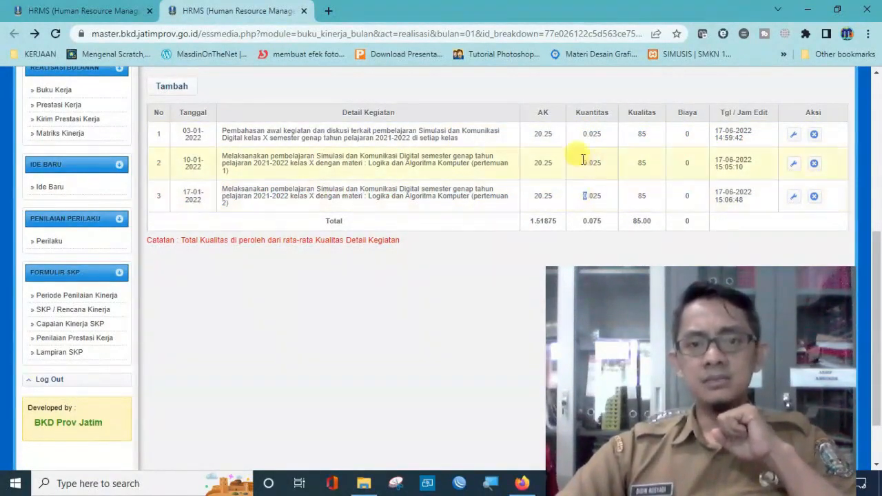
pyautogui.scroll(1, 577, 154)
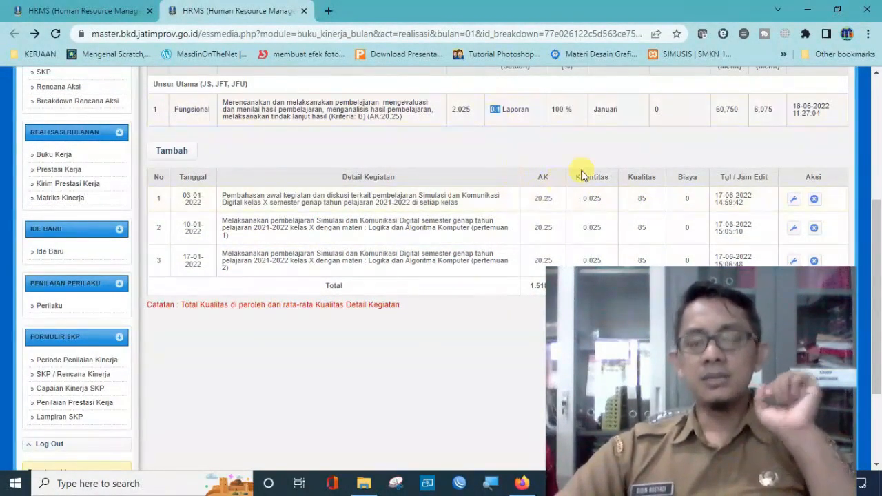
pyautogui.scroll(-1, 615, 176)
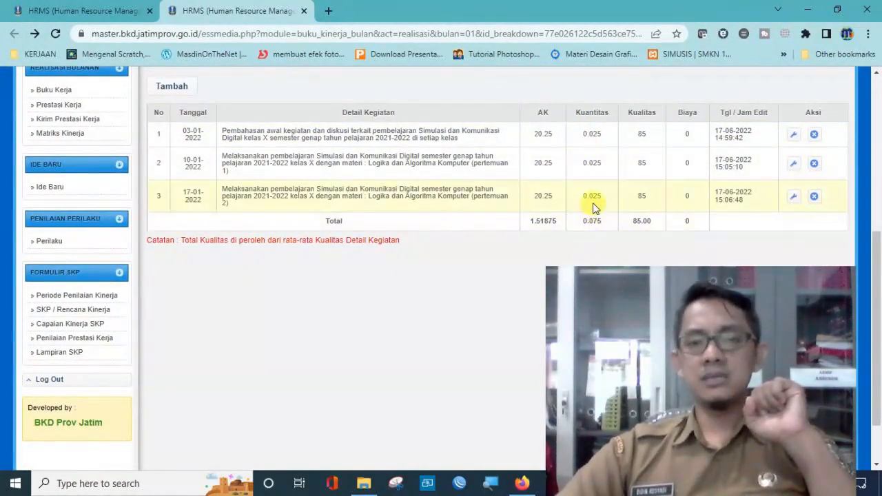
# Check the AK of each dated entry and the AK total against the January target's AK.
pyautogui.doubleClick(535, 134)
pyautogui.doubleClick(530, 164)
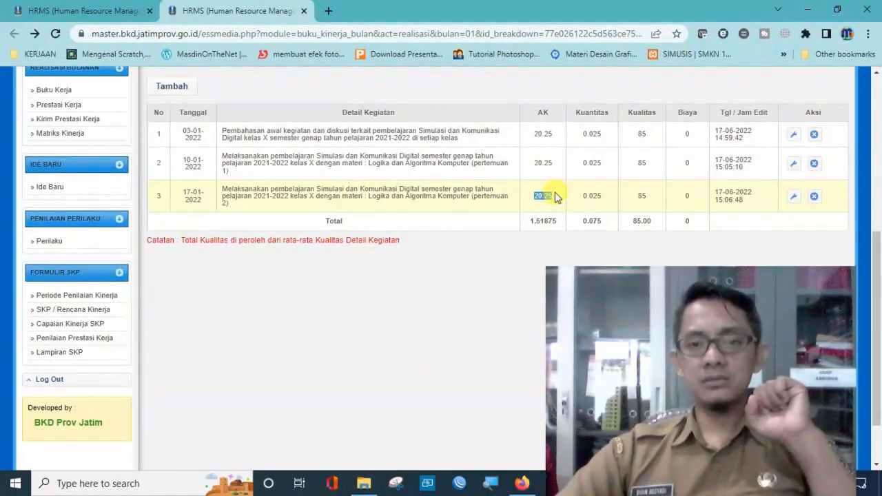
pyautogui.scroll(2, 557, 197)
pyautogui.scroll(-1, 597, 173)
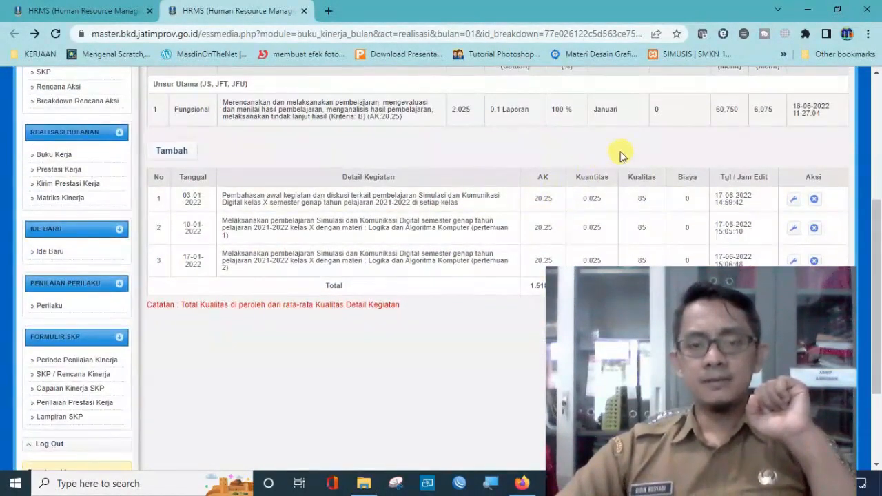
pyautogui.scroll(-2, 524, 252)
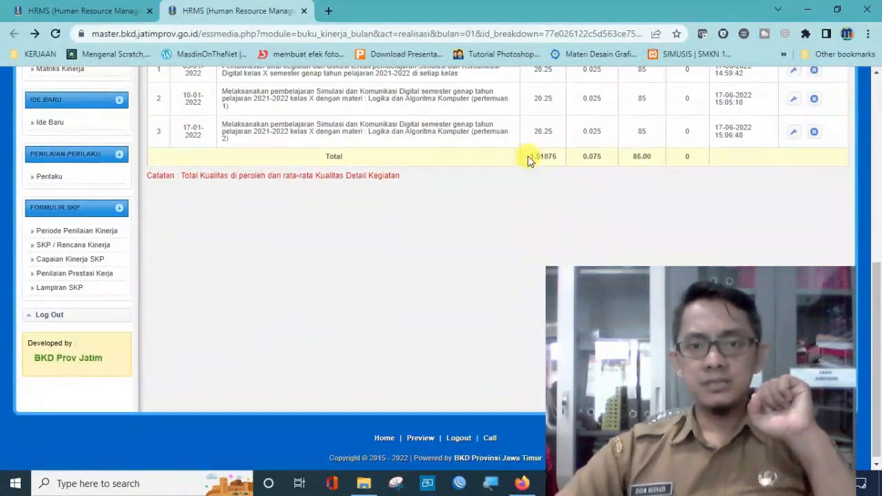
pyautogui.scroll(2, 597, 153)
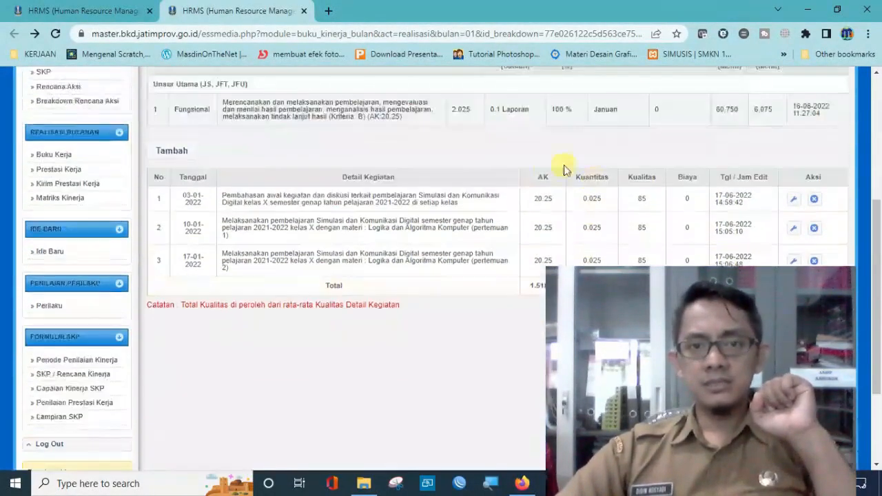
pyautogui.doubleClick(462, 108)
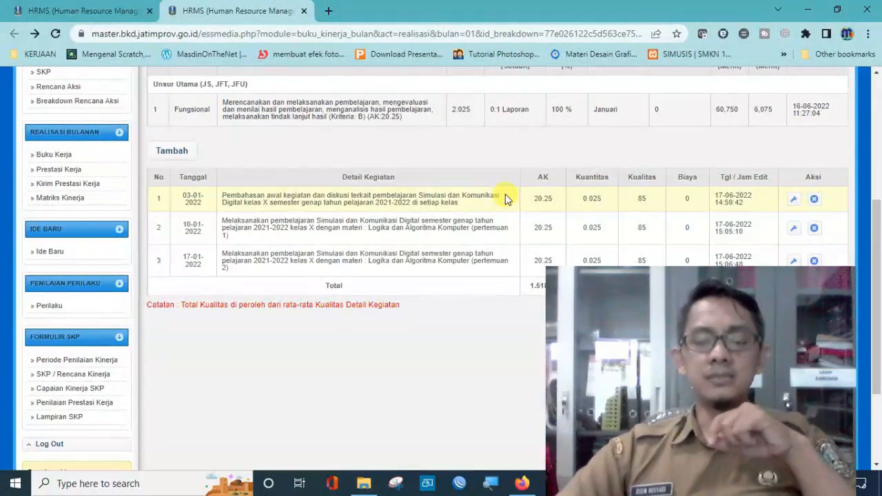
pyautogui.scroll(-1, 506, 199)
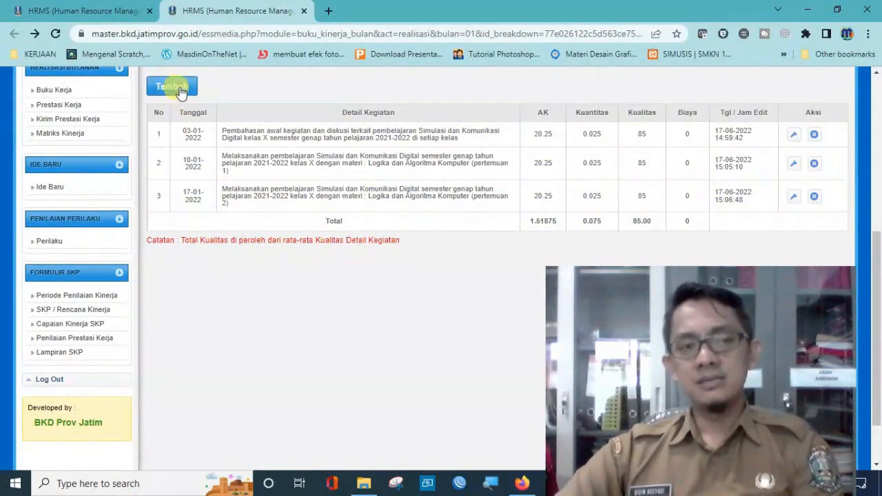
# Reread the teaching activity's Kegiatan Tugas Jabatan text, and examine the "Menjadi wali kelas" activity in the January Buku Kerja list.
pyautogui.scroll(1, 200, 231)
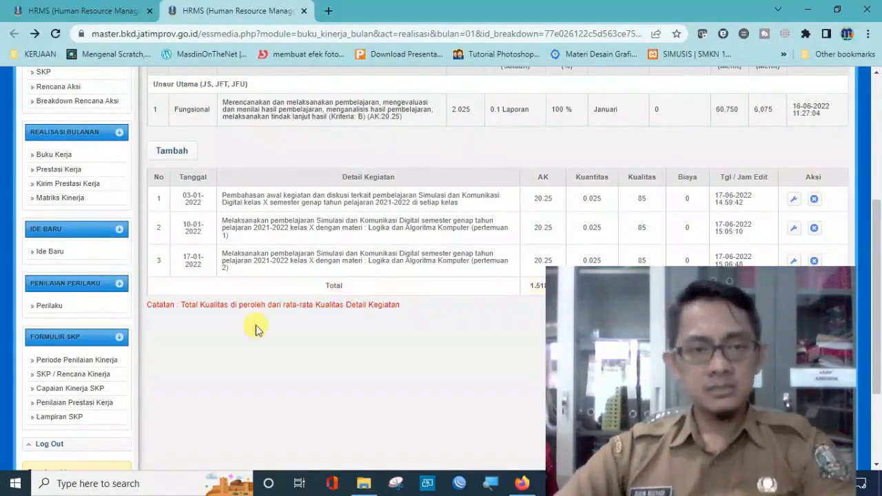
pyautogui.scroll(1, 286, 230)
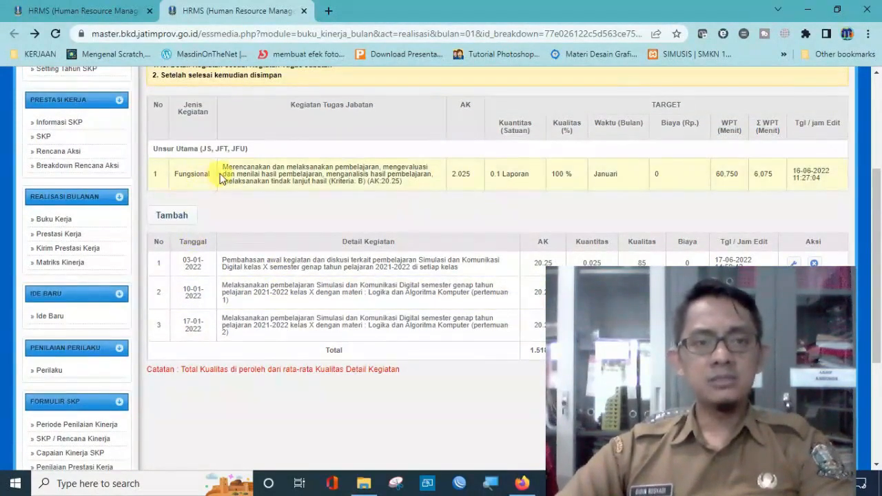
pyautogui.moveTo(223, 172); pyautogui.dragTo(421, 189)
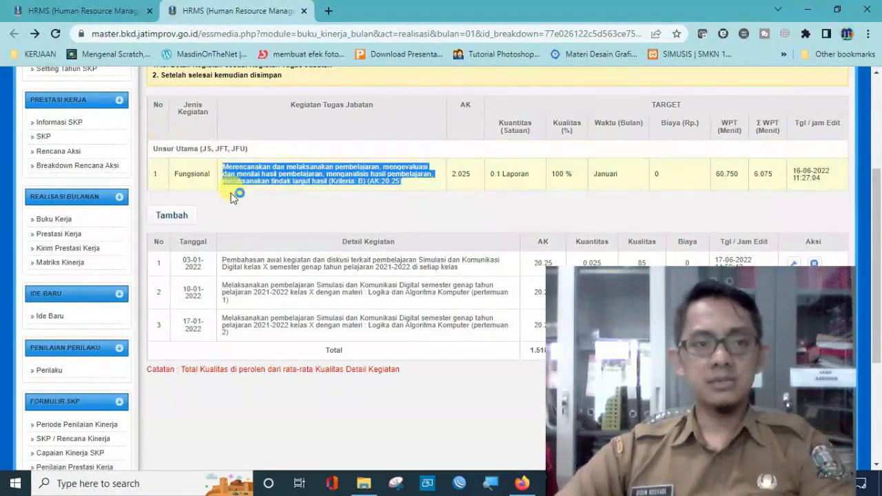
pyautogui.scroll(1, 233, 198)
pyautogui.click(96, 10)
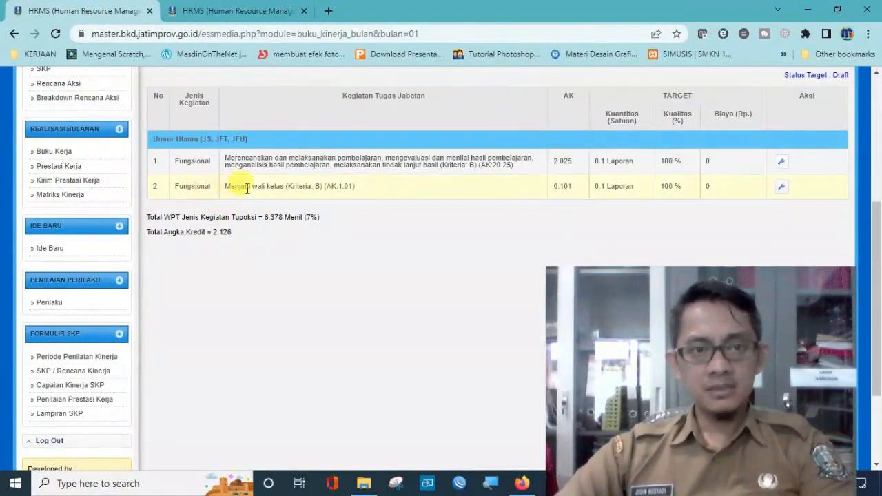
pyautogui.moveTo(225, 186); pyautogui.dragTo(381, 183)
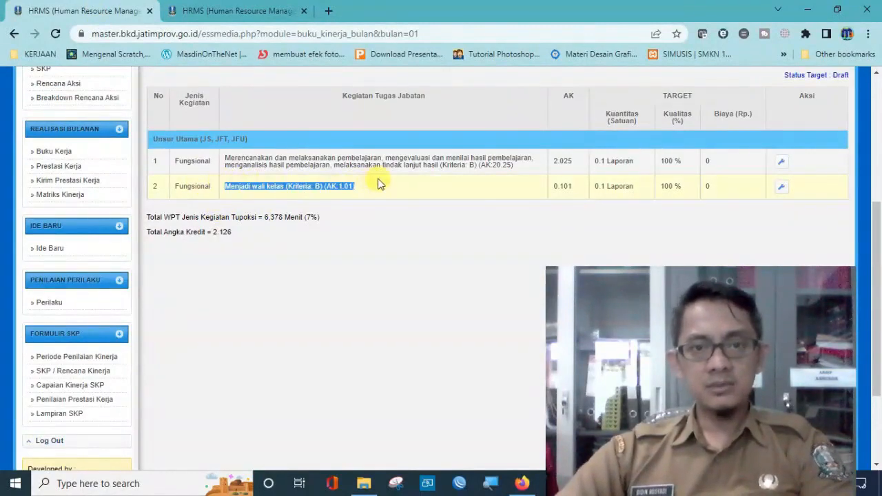
# Open the January Buku Kerja entries of the "Menjadi wali kelas" activity and look over the page.
pyautogui.click(435, 192)
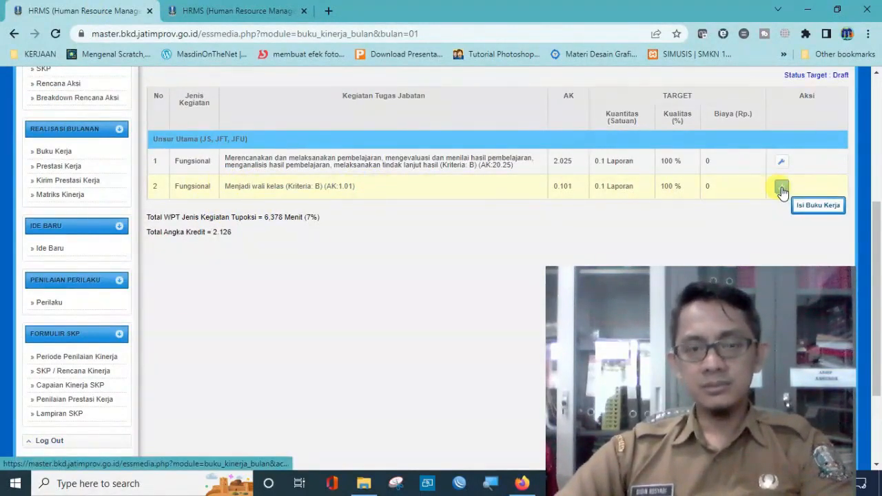
pyautogui.click(781, 188)
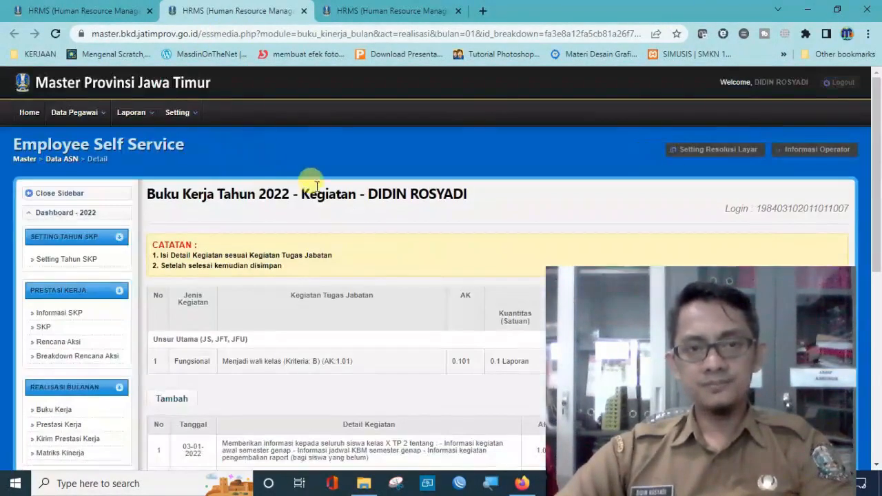
pyautogui.scroll(-5, 360, 208)
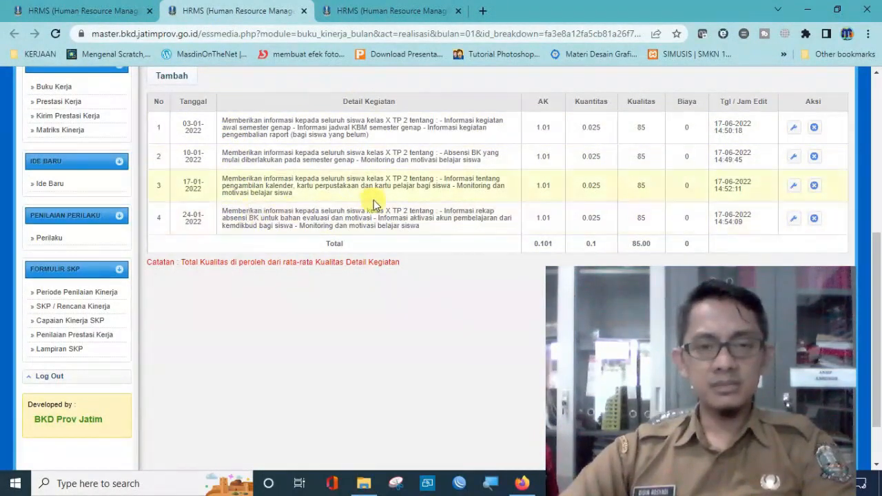
pyautogui.scroll(2, 373, 200)
pyautogui.scroll(-1, 373, 200)
# Read the Detail Kegiatan text of each dated wali kelas entry in the January list.
pyautogui.moveTo(623, 274); pyautogui.dragTo(132, 237)
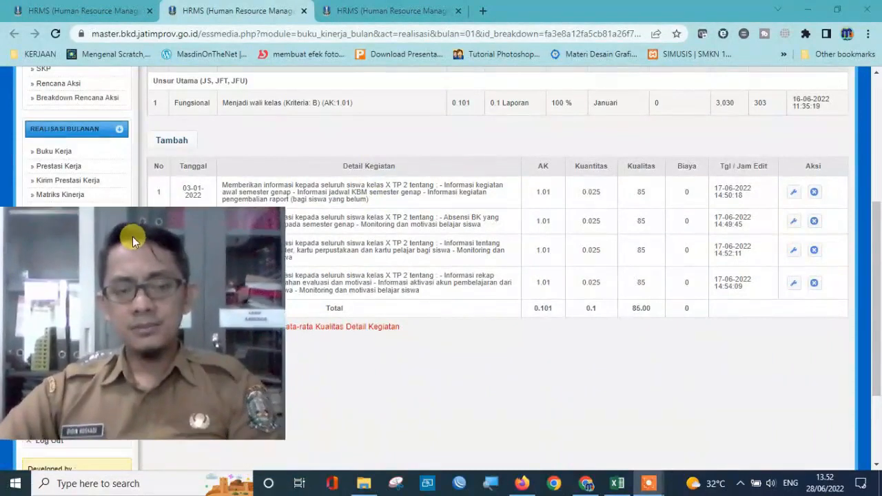
pyautogui.scroll(-1, 417, 213)
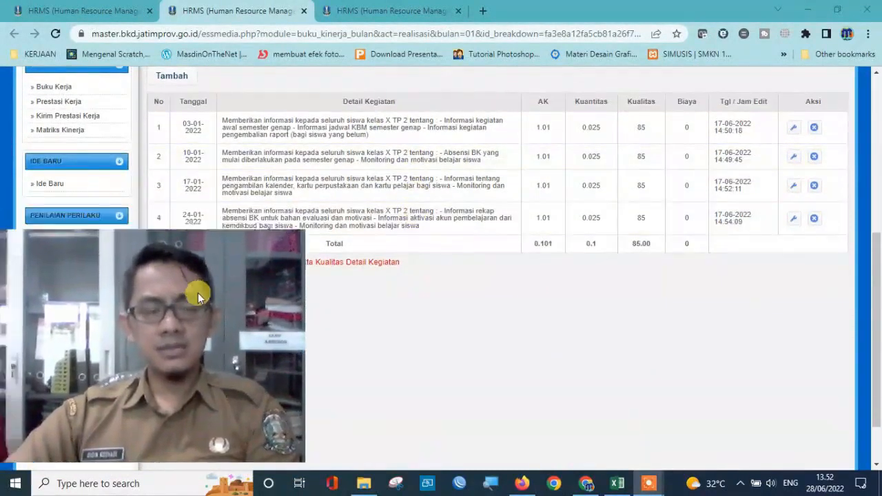
pyautogui.moveTo(197, 293); pyautogui.dragTo(232, 323)
pyautogui.scroll(5, 335, 232)
pyautogui.scroll(-3, 348, 217)
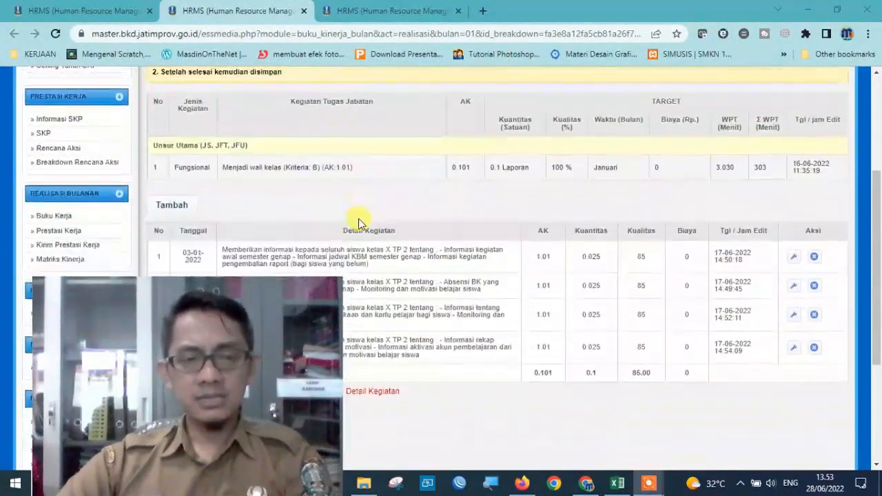
pyautogui.scroll(-3, 359, 222)
pyautogui.scroll(1, 314, 192)
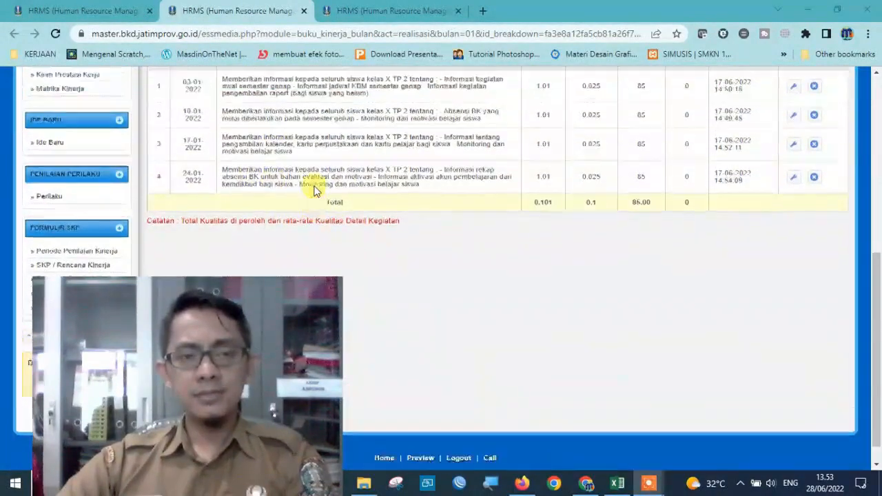
pyautogui.scroll(1, 314, 192)
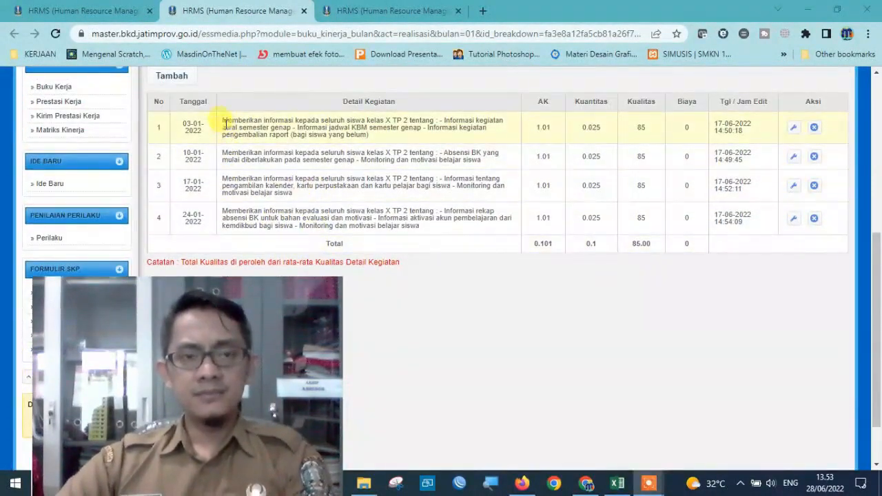
pyautogui.moveTo(222, 122); pyautogui.dragTo(354, 129)
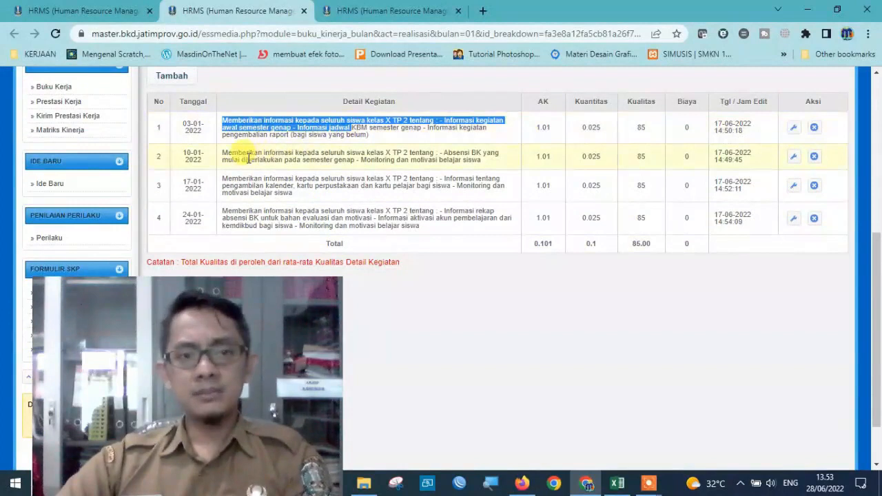
pyautogui.moveTo(246, 160); pyautogui.dragTo(354, 161)
pyautogui.moveTo(268, 186); pyautogui.dragTo(339, 187)
pyautogui.moveTo(295, 213); pyautogui.dragTo(373, 217)
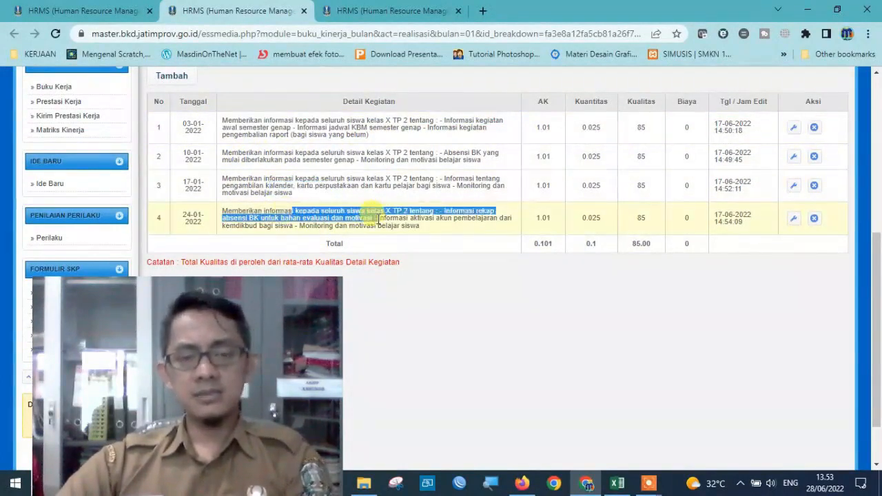
pyautogui.click(372, 217)
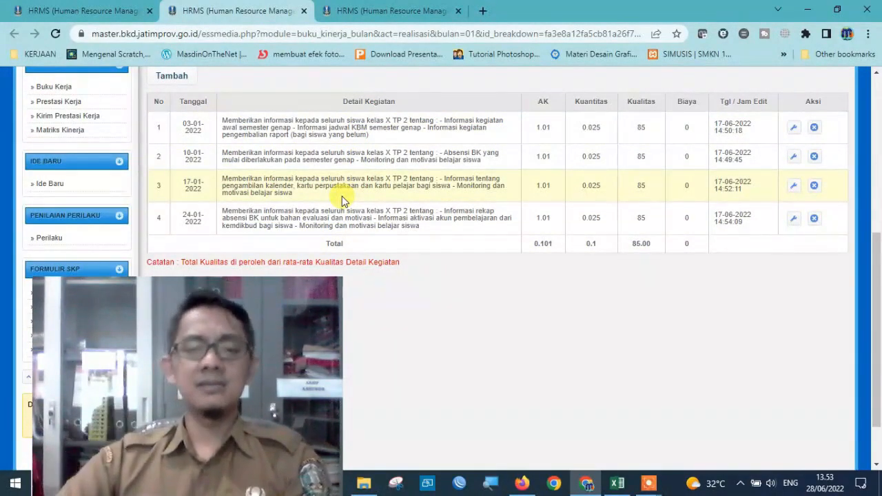
# Reread the 03-01-2022 entry's Detail Kegiatan, and open that entry for editing to view its full details.
pyautogui.scroll(1, 345, 198)
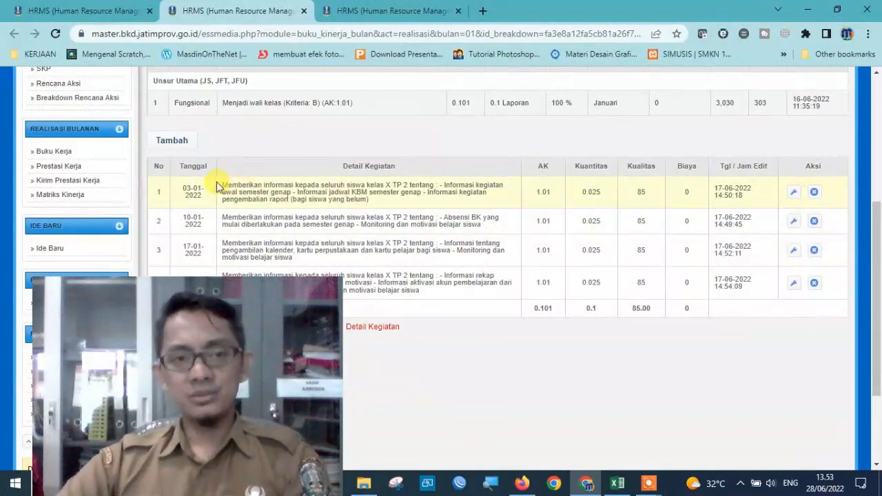
pyautogui.moveTo(222, 187); pyautogui.dragTo(384, 200)
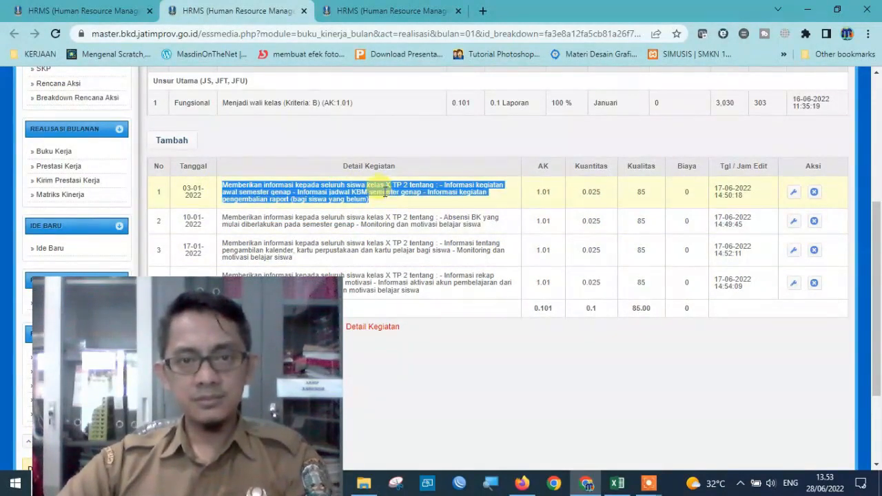
pyautogui.click(434, 181)
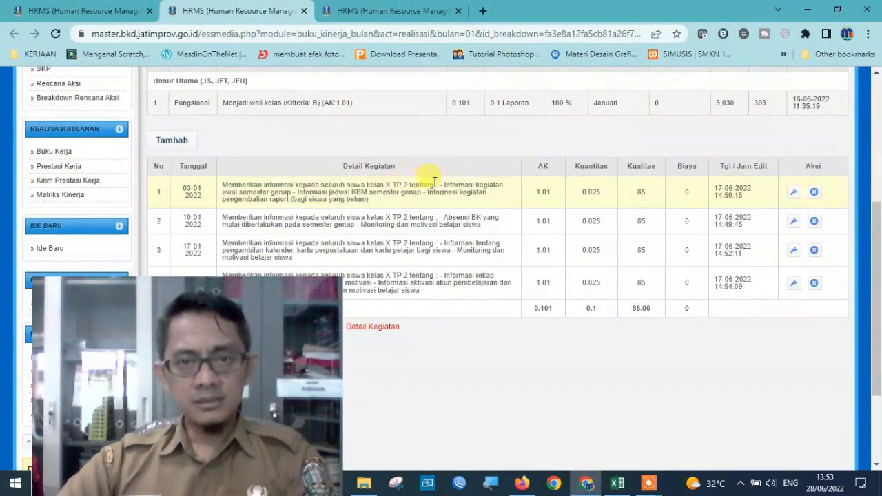
pyautogui.click(794, 192)
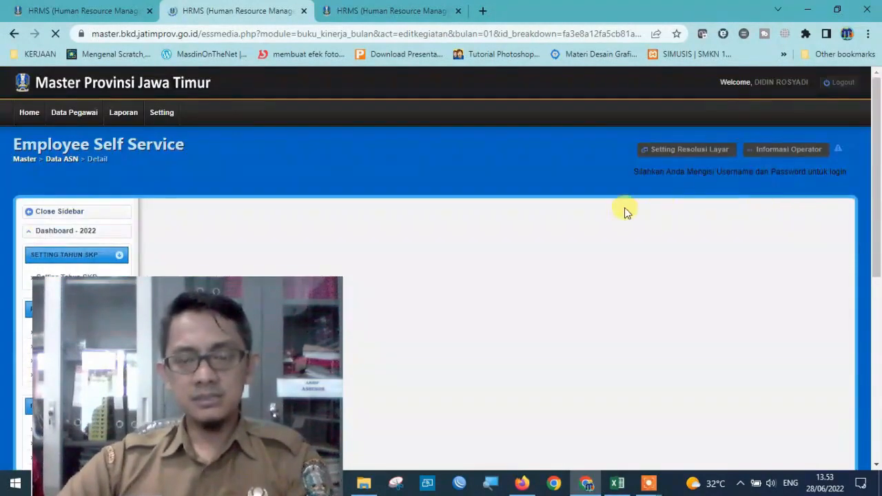
pyautogui.scroll(-4, 616, 212)
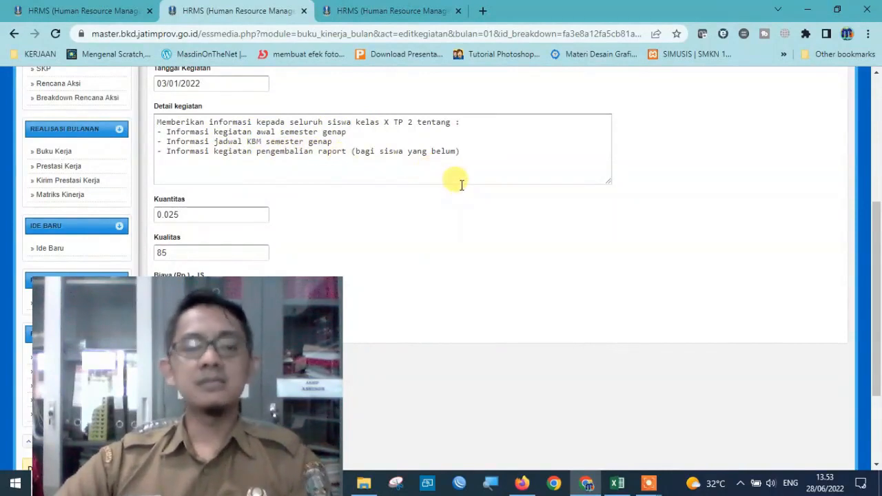
pyautogui.scroll(-1, 370, 168)
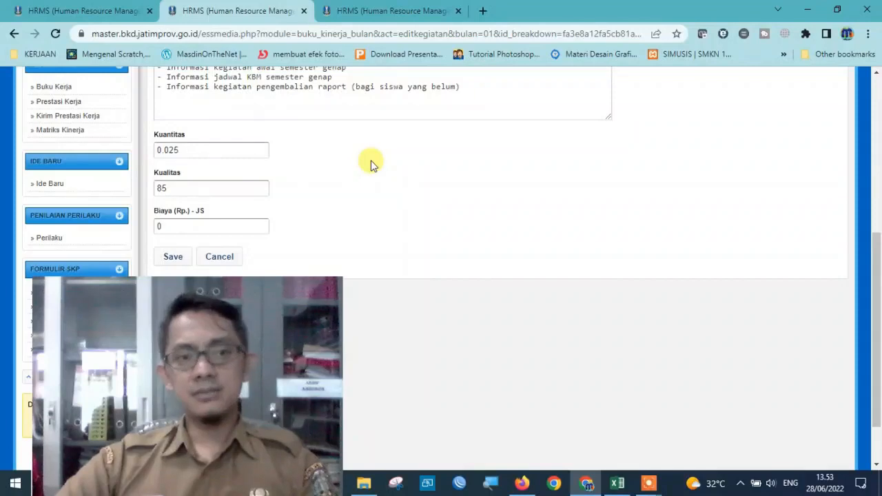
# Review the Kuantitas and Kualitas of the 03-01-2022 entry, and return to the wali kelas entry list without saving.
pyautogui.click(190, 151)
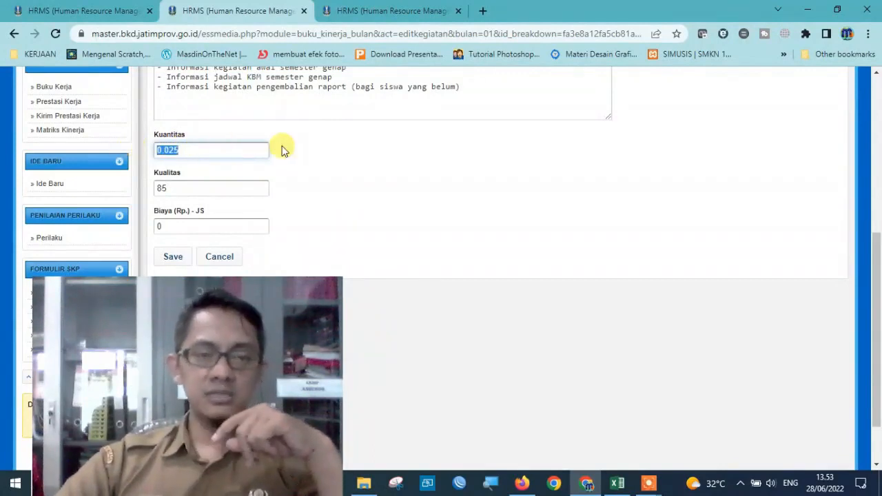
pyautogui.click(369, 170)
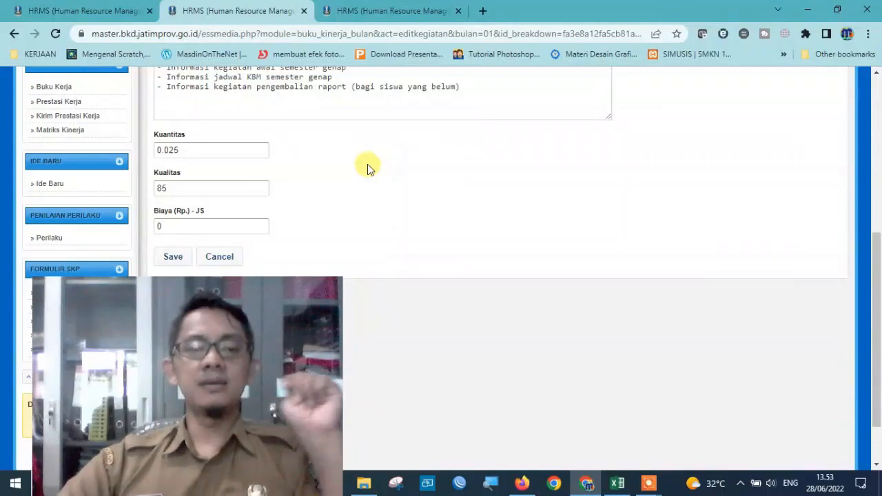
pyautogui.click(185, 192)
pyautogui.scroll(3, 431, 200)
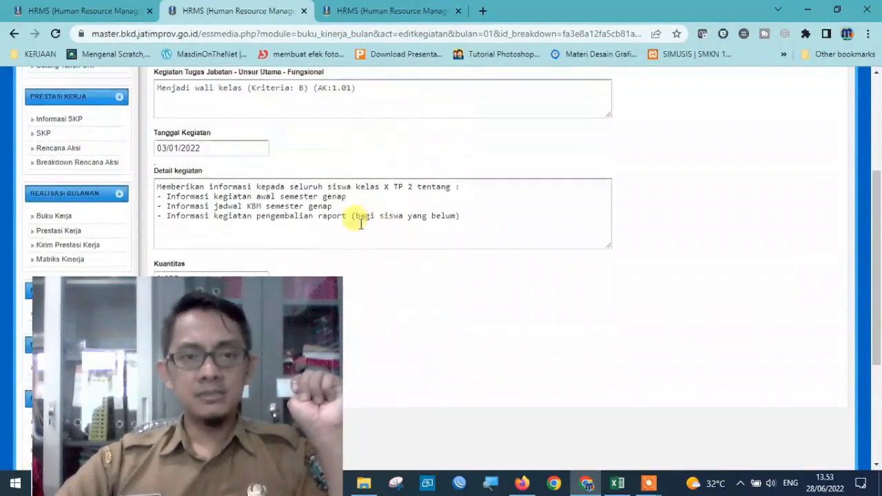
pyautogui.click(17, 34)
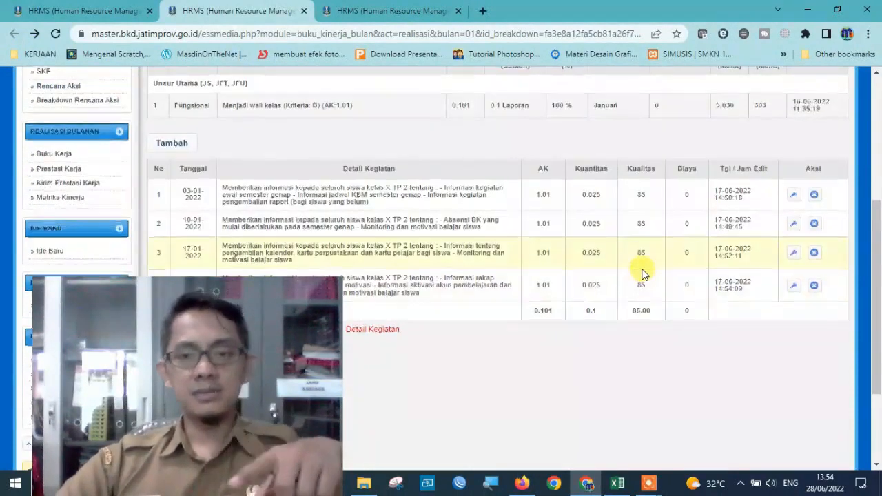
# Compare the Kuantitas and AK totals of the wali kelas entries with the activity's January target.
pyautogui.scroll(-1, 642, 271)
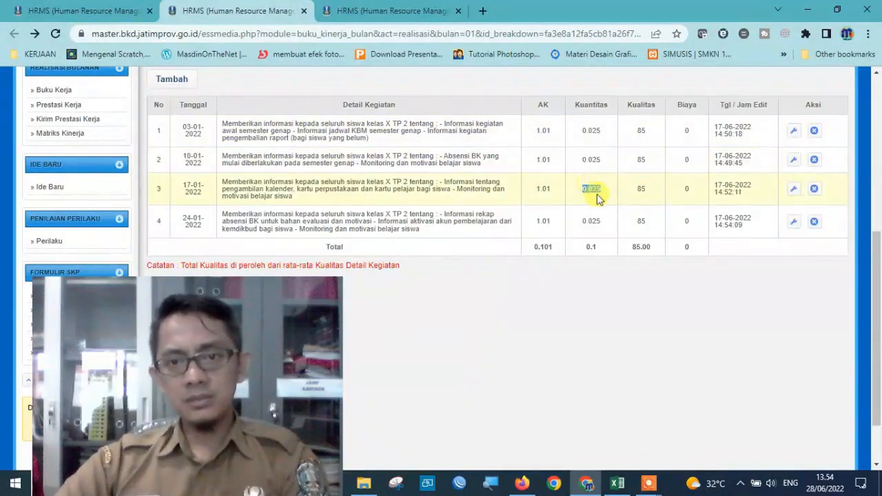
pyautogui.doubleClick(585, 247)
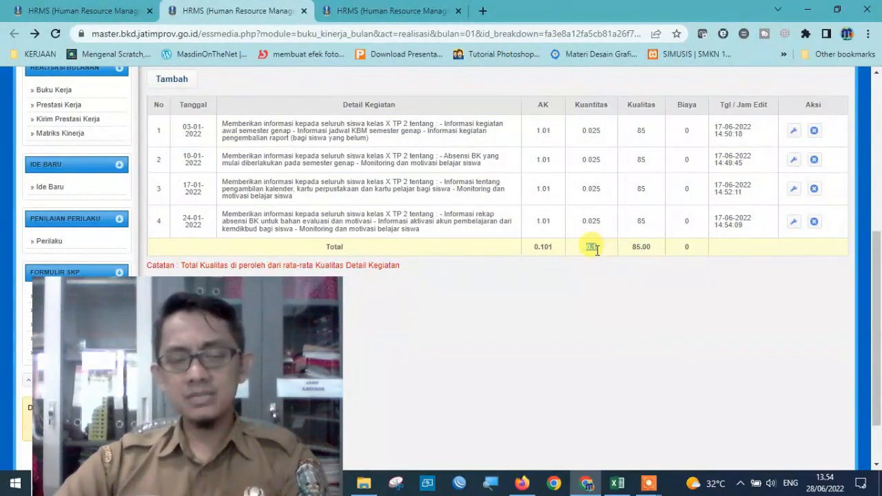
pyautogui.scroll(2, 586, 245)
pyautogui.doubleClick(495, 171)
pyautogui.click(499, 231)
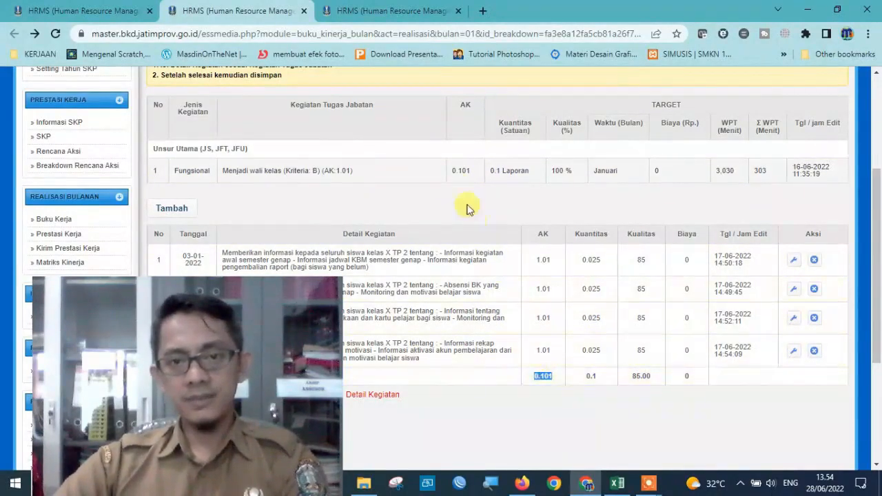
pyautogui.doubleClick(460, 170)
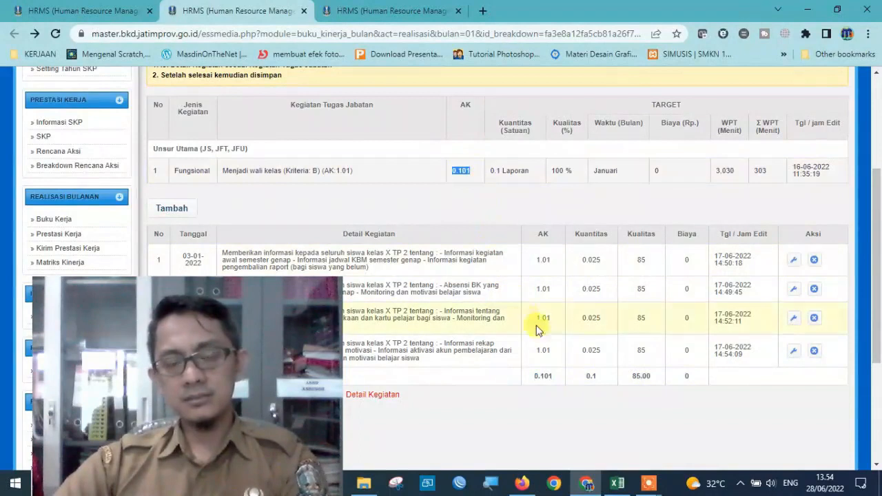
pyautogui.click(555, 364)
pyautogui.scroll(-1, 553, 308)
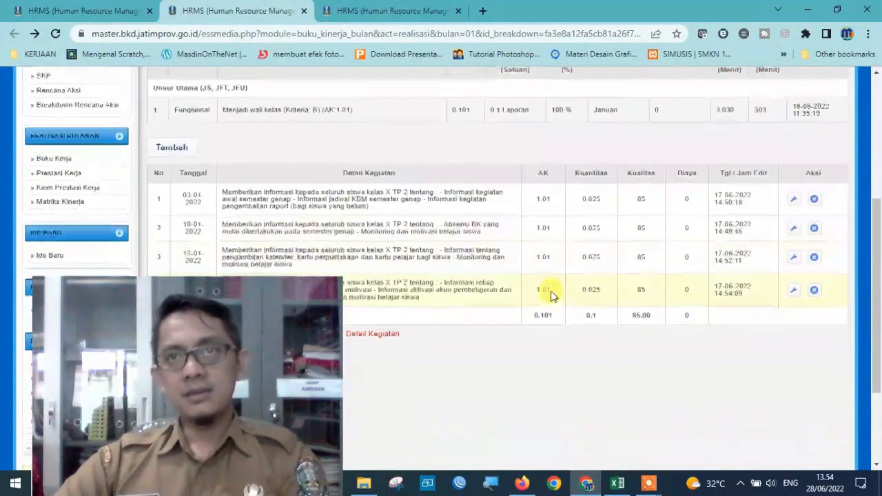
pyautogui.scroll(-1, 464, 211)
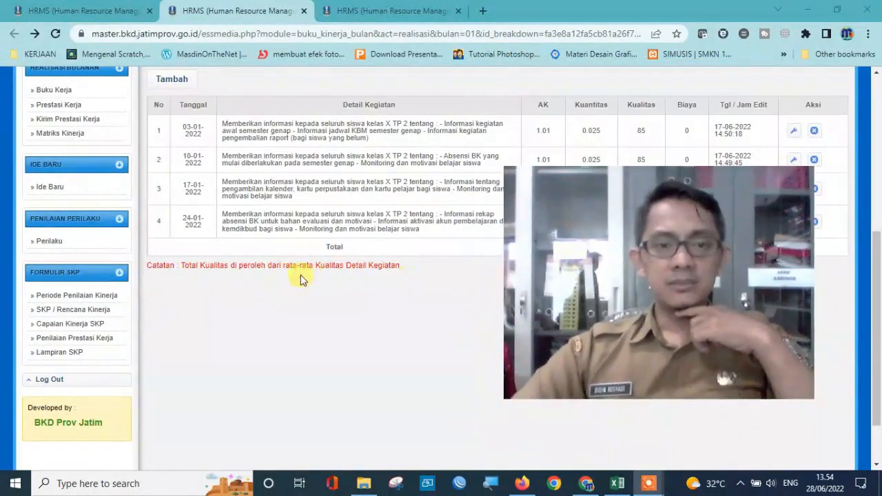
# Check the teaching activity's dated January entries in the other browser tab, and return to the wali kelas entries.
pyautogui.scroll(2, 335, 250)
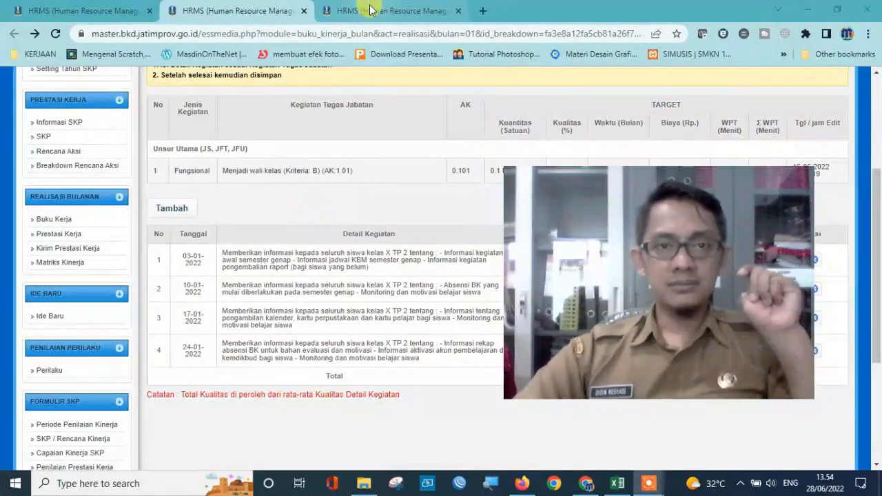
pyautogui.hotkey('ctrl', 'Tab')
pyautogui.click(299, 287)
pyautogui.scroll(-2, 344, 290)
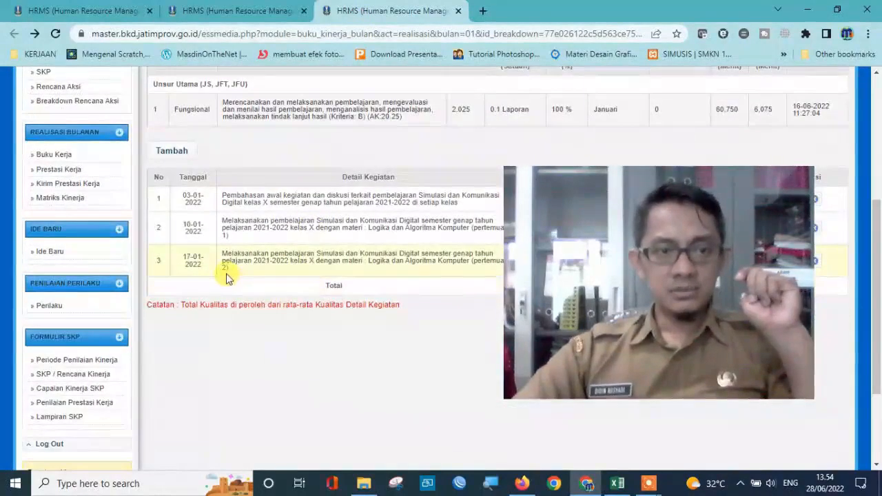
pyautogui.click(262, 7)
pyautogui.scroll(-1, 276, 313)
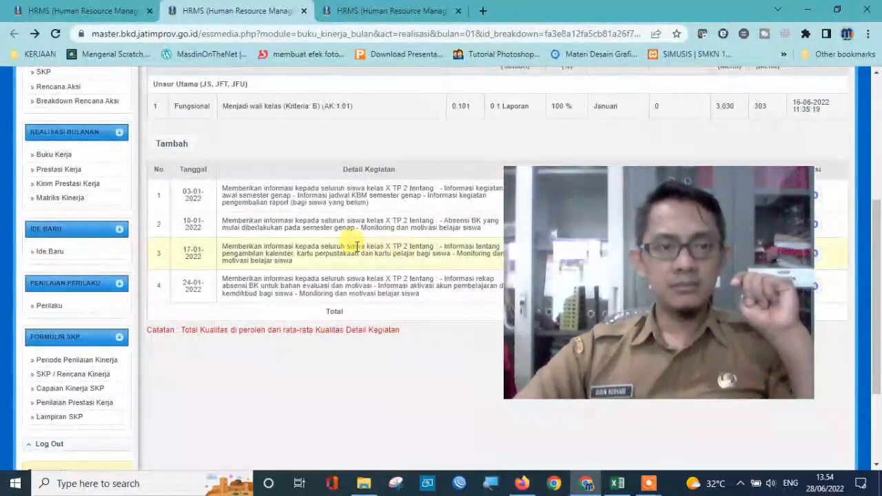
pyautogui.scroll(2, 353, 228)
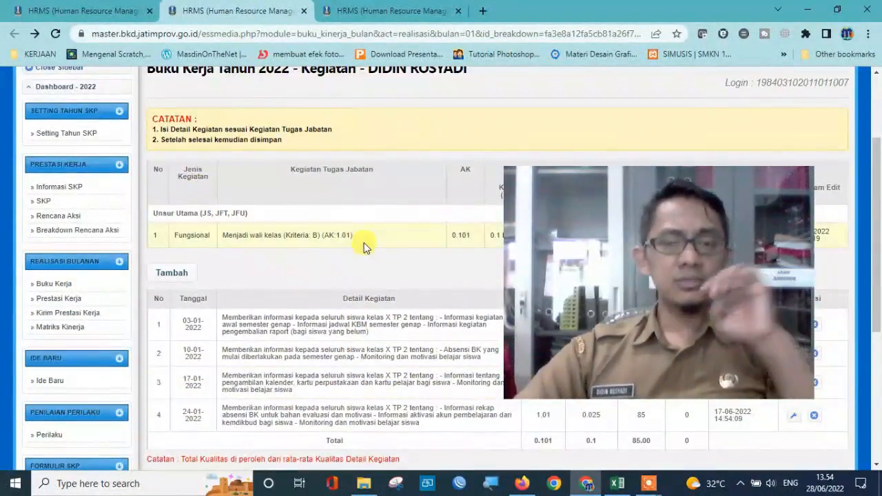
# Open the Prestasi Kerja monthly realisation page and load the activities for 01 - Januari.
pyautogui.click(76, 304)
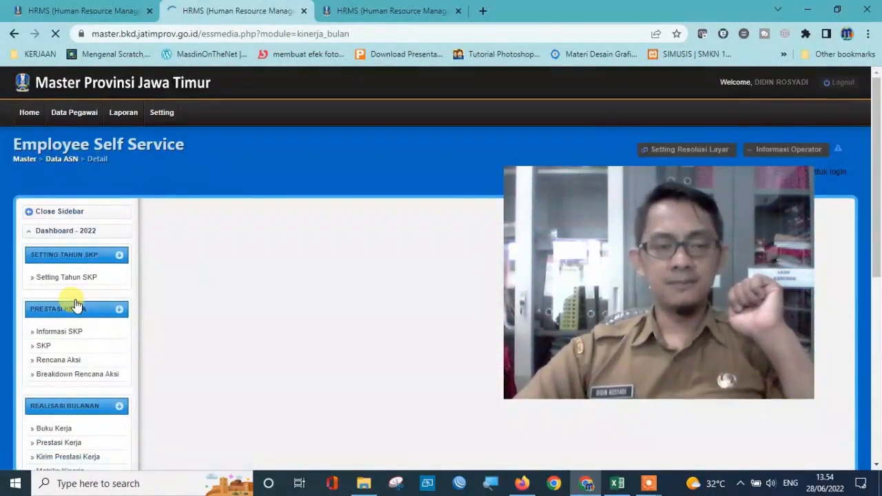
pyautogui.scroll(-2, 243, 303)
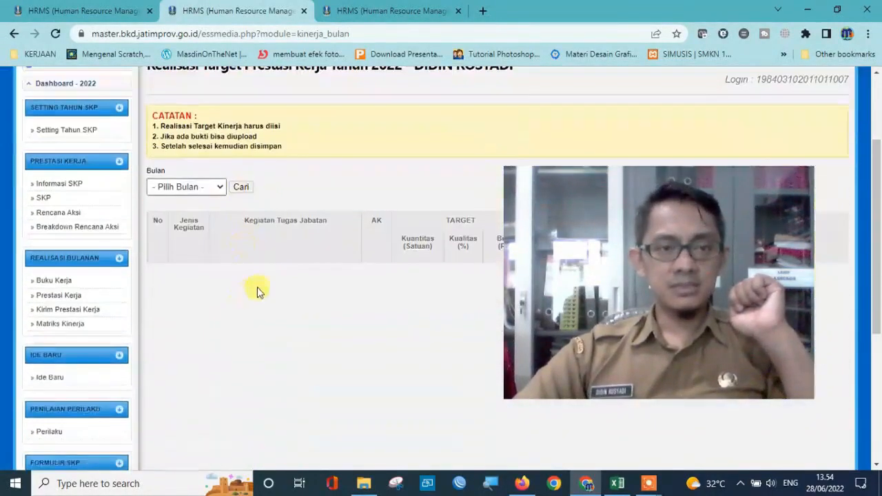
pyautogui.click(219, 187)
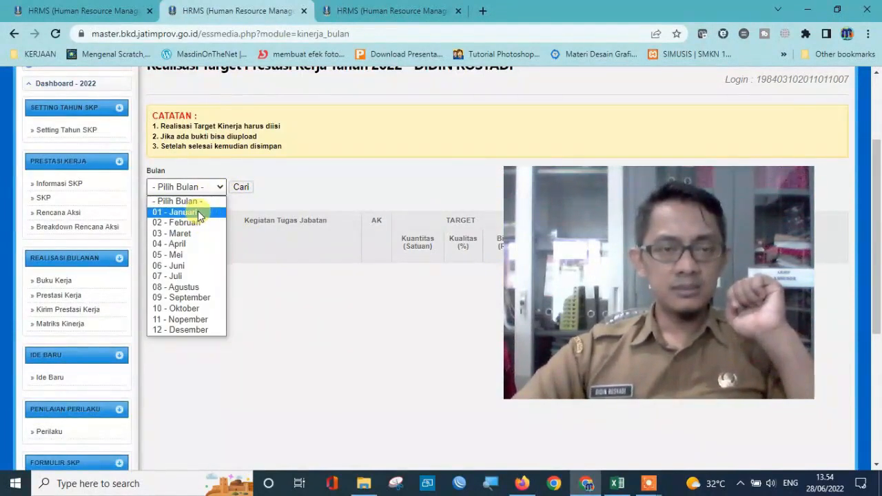
pyautogui.click(198, 211)
pyautogui.click(240, 187)
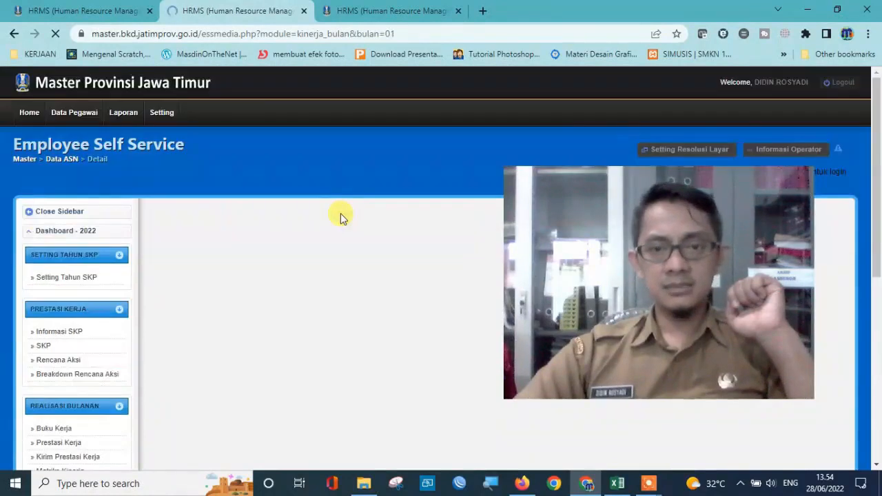
# Open the teaching activity's January journal report, review its dated entries, totals and signature block, and close the report.
pyautogui.scroll(-4, 341, 217)
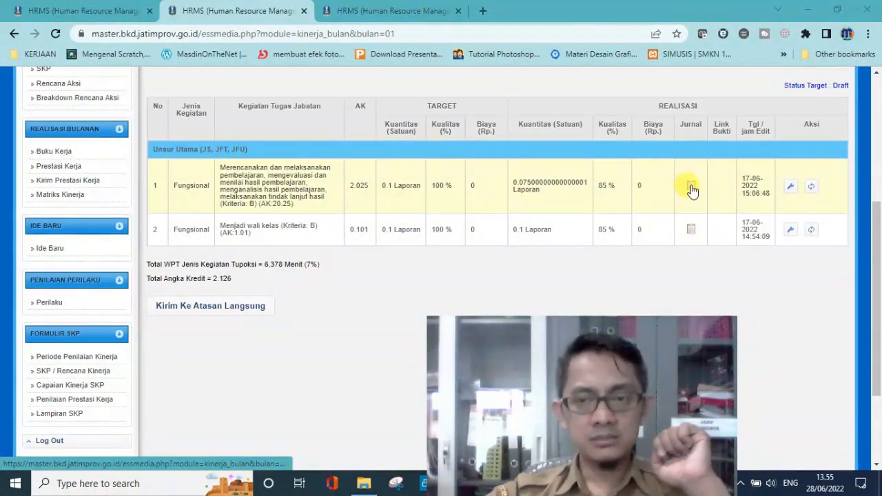
pyautogui.click(692, 188)
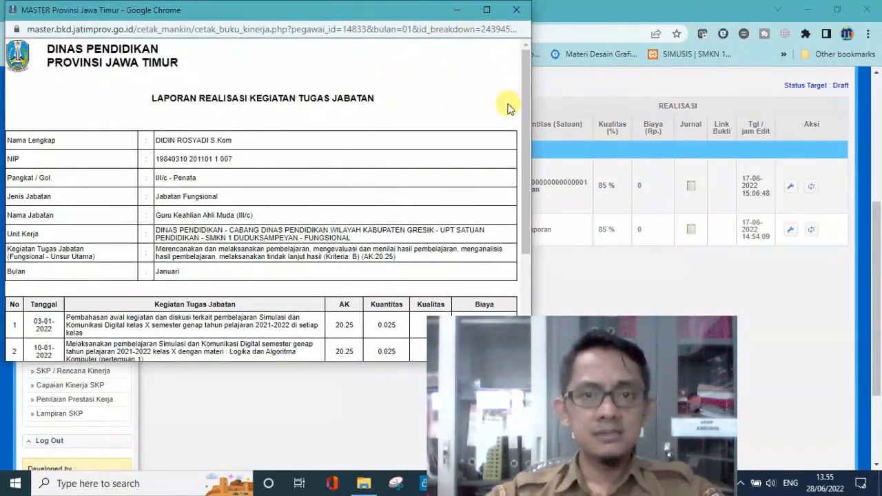
pyautogui.moveTo(529, 114); pyautogui.dragTo(574, 121)
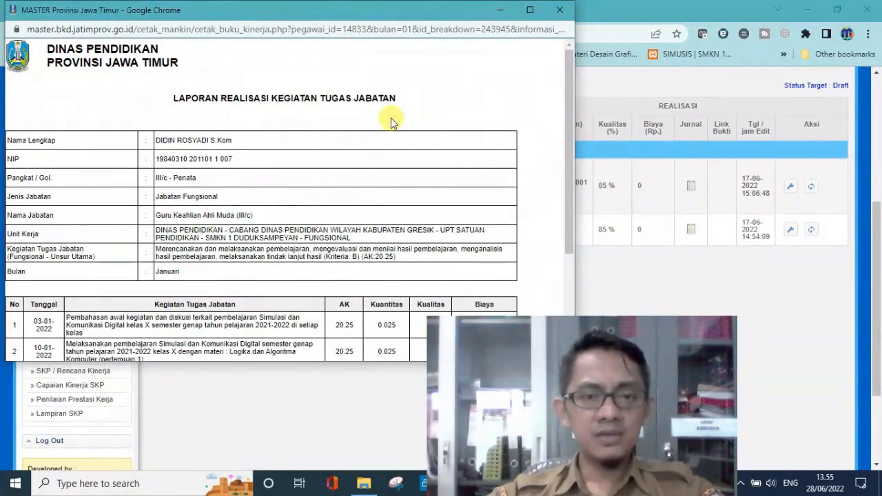
pyautogui.scroll(-3, 390, 121)
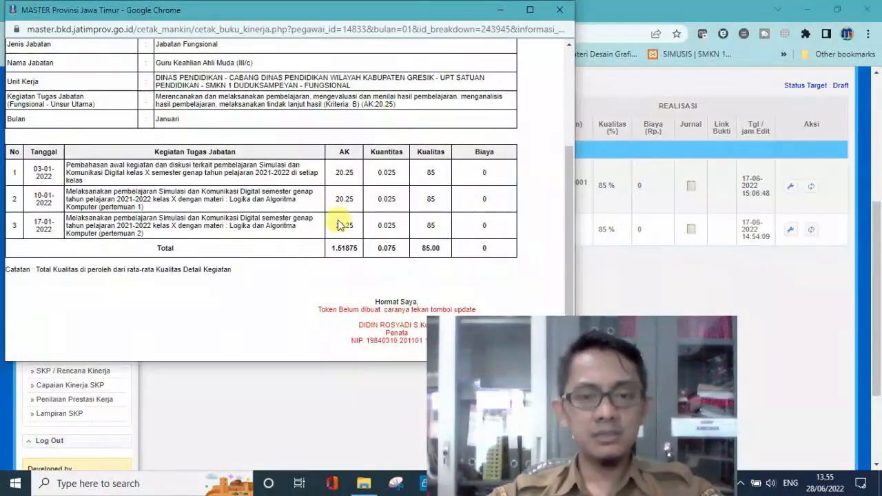
pyautogui.scroll(3, 299, 252)
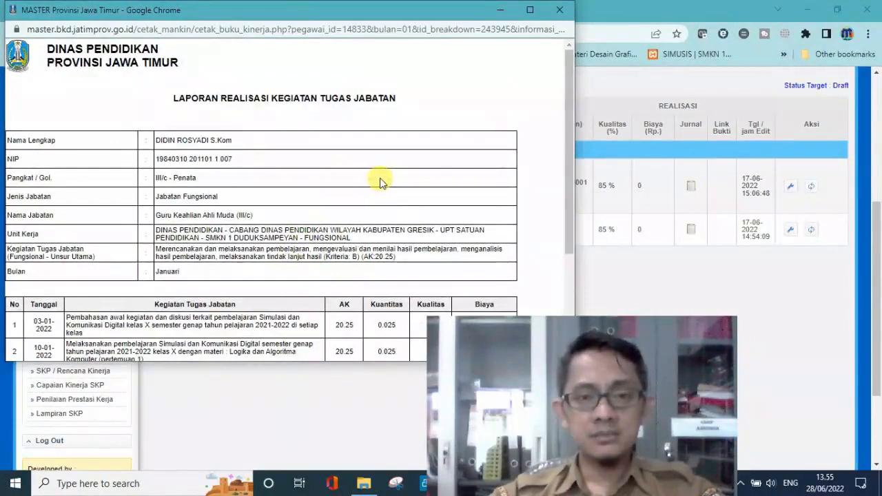
pyautogui.scroll(-3, 269, 182)
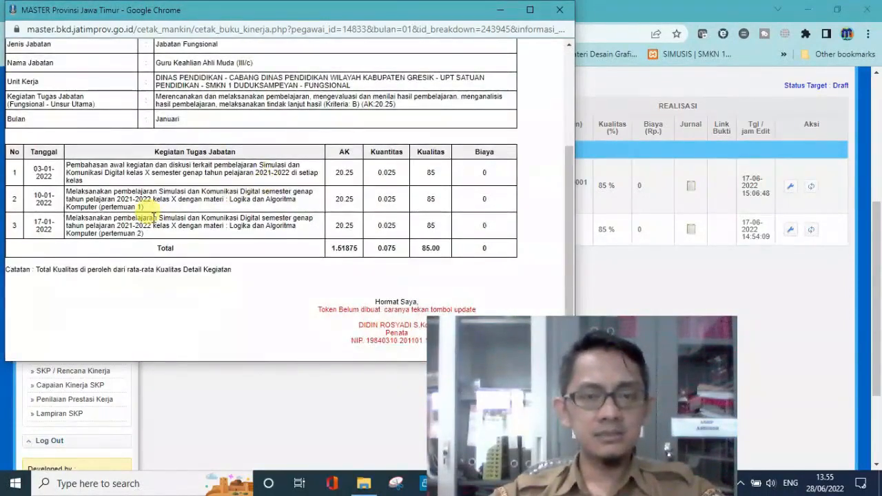
pyautogui.scroll(3, 153, 215)
pyautogui.scroll(-3, 151, 213)
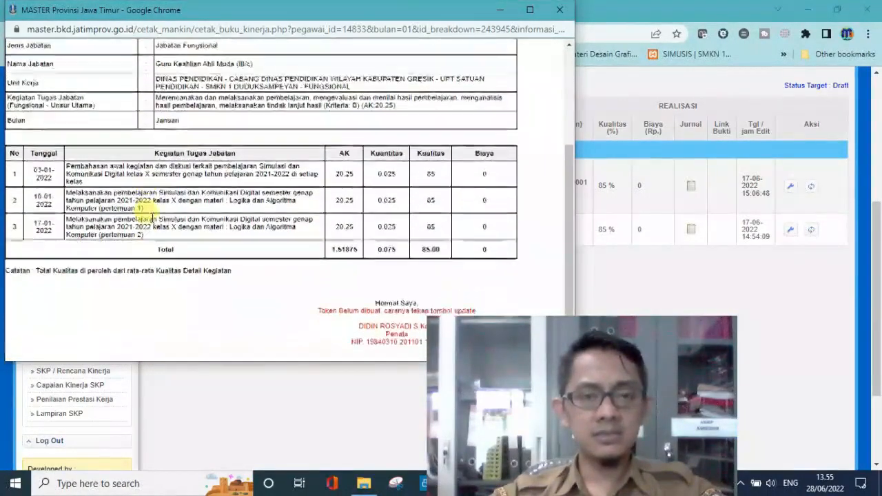
pyautogui.scroll(1, 232, 201)
pyautogui.scroll(-1, 232, 200)
pyautogui.moveTo(524, 356); pyautogui.dragTo(648, 253)
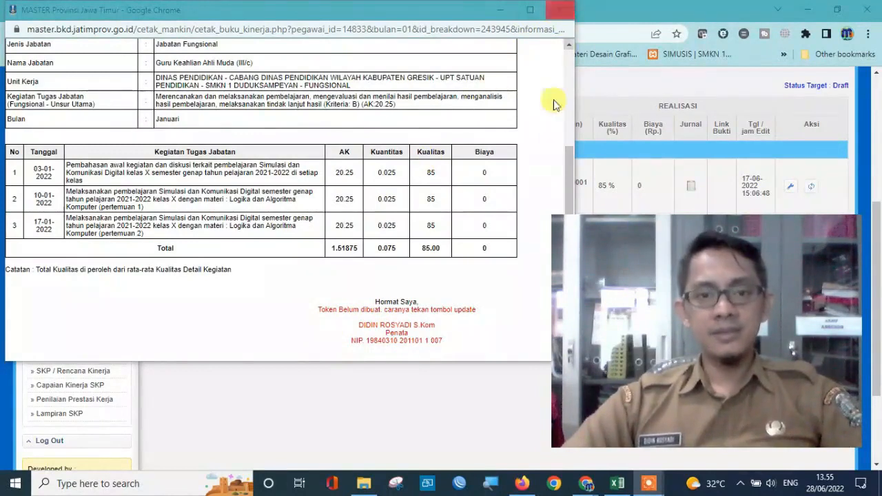
pyautogui.click(445, 306)
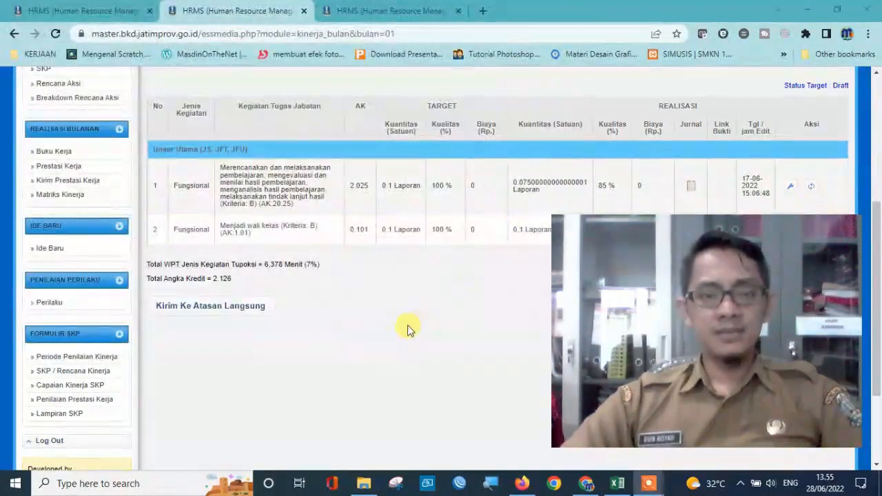
# In the Buku Kerja browser tab, open the user account settings and update them with the password left blank to generate the signature QR token.
pyautogui.scroll(1, 404, 325)
pyautogui.scroll(3, 252, 182)
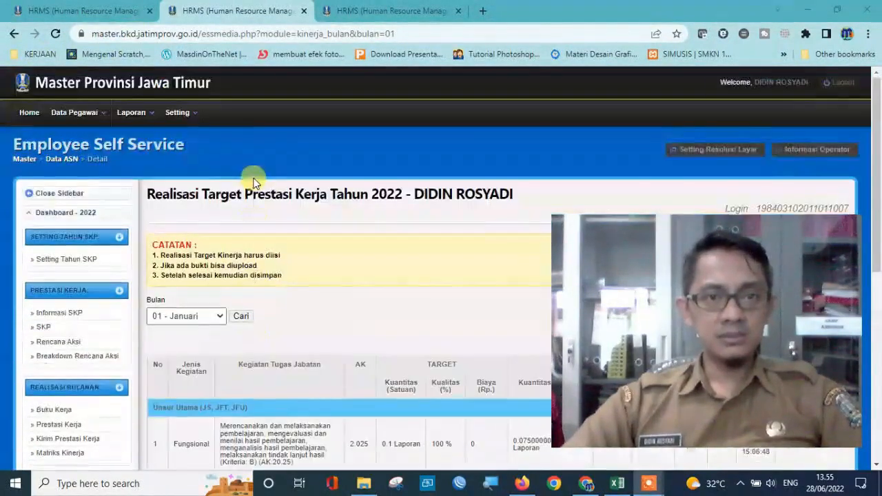
pyautogui.moveTo(196, 118)
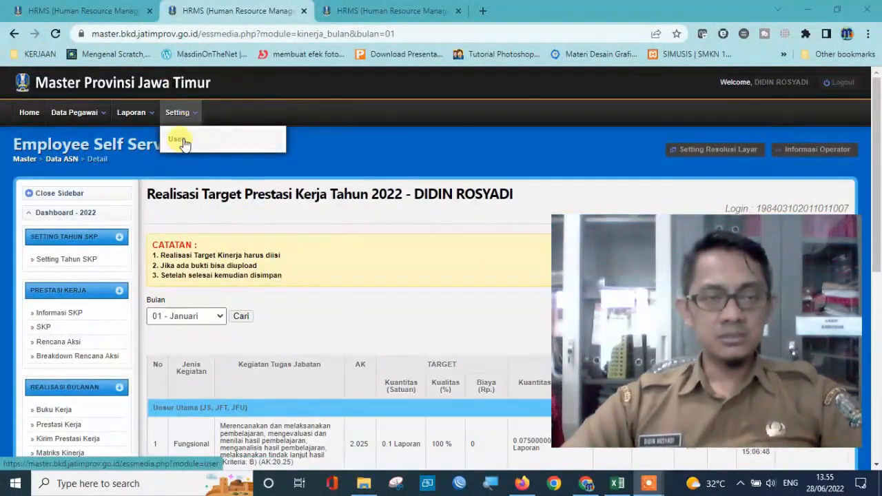
pyautogui.click(103, 8)
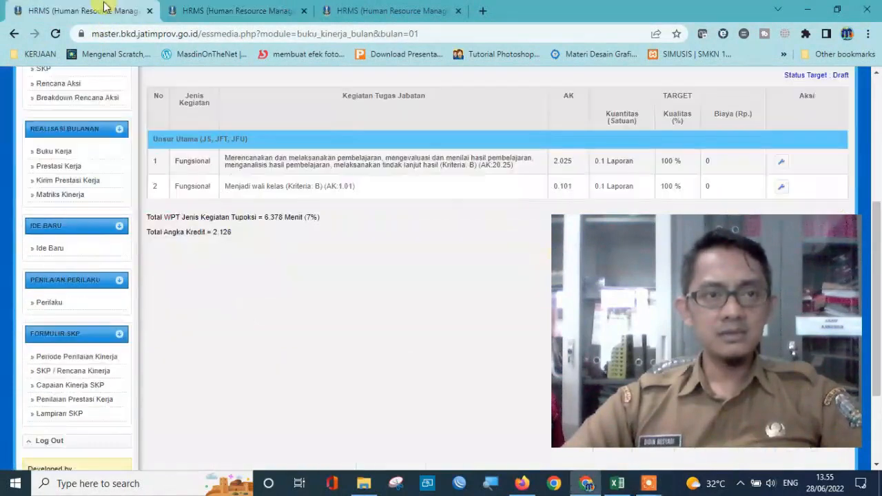
pyautogui.click(224, 219)
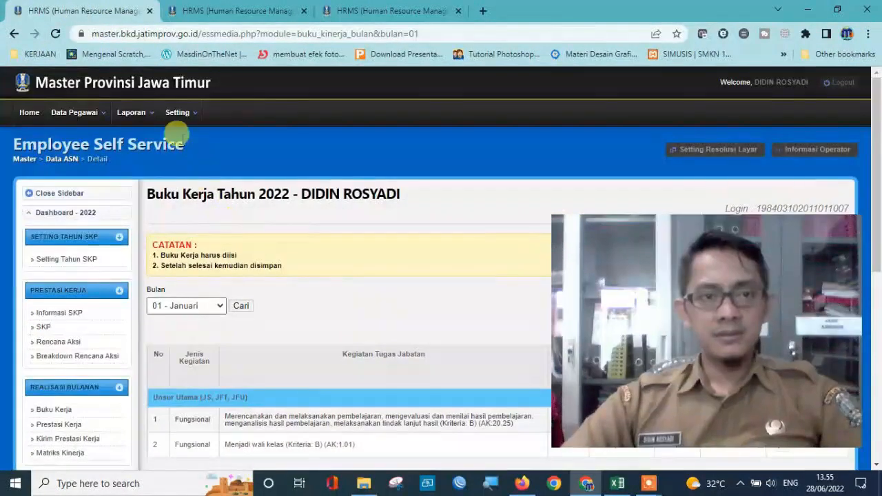
pyautogui.moveTo(175, 119)
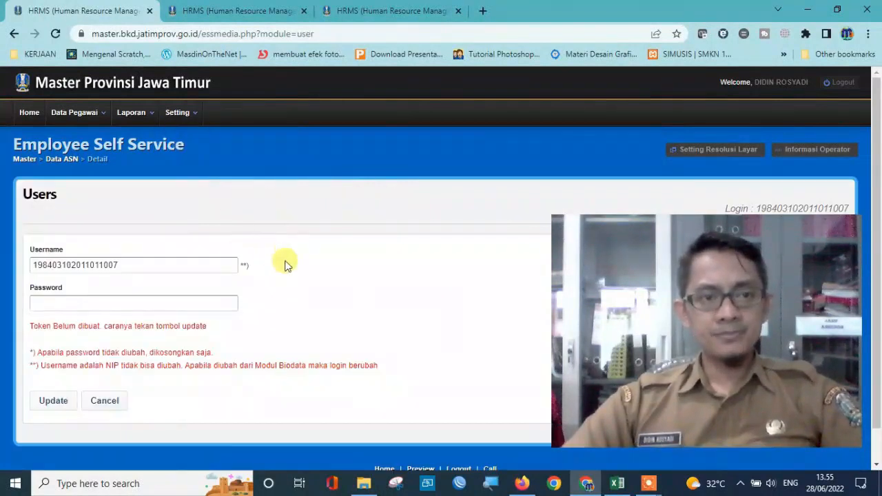
pyautogui.scroll(-1, 288, 265)
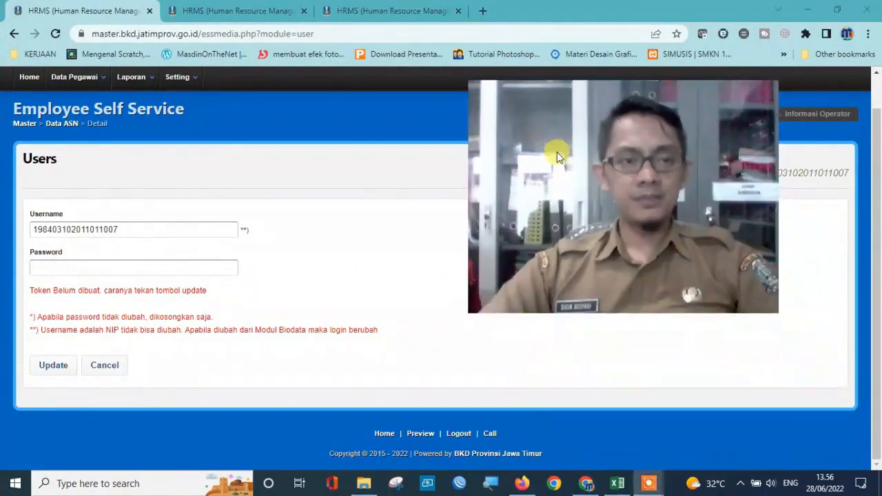
pyautogui.click(47, 373)
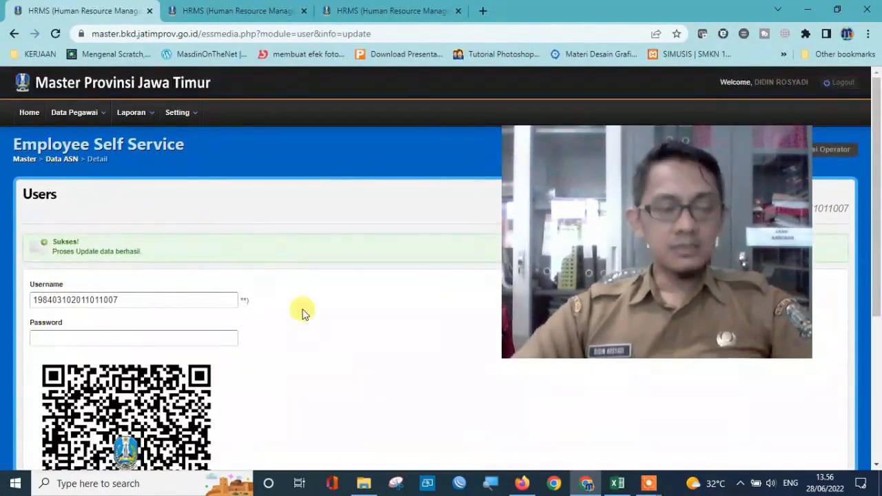
pyautogui.scroll(-2, 276, 312)
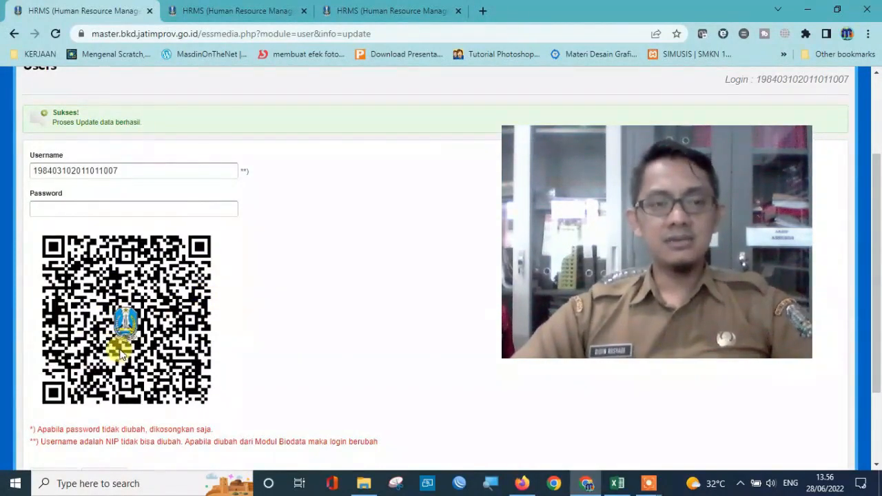
# Return to January's Prestasi Kerja realisation, reopen the teaching activity's journal report to check its QR signature, and close the report.
pyautogui.click(248, 10)
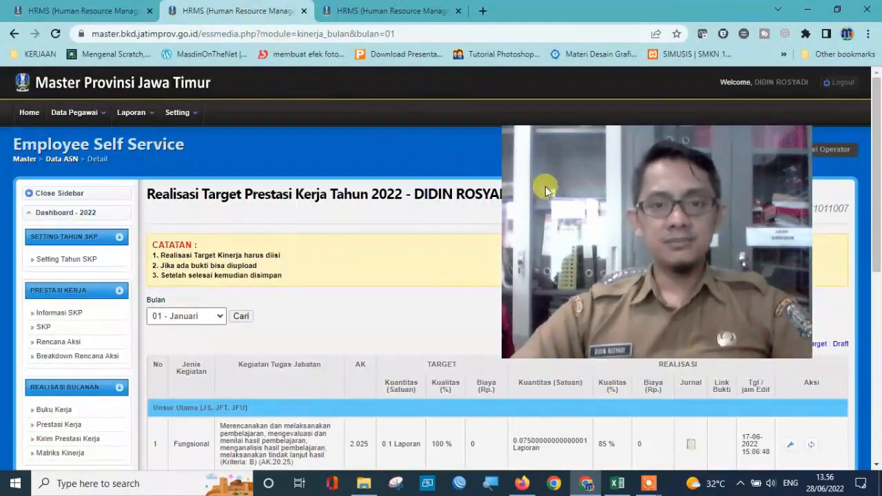
pyautogui.scroll(-5, 425, 248)
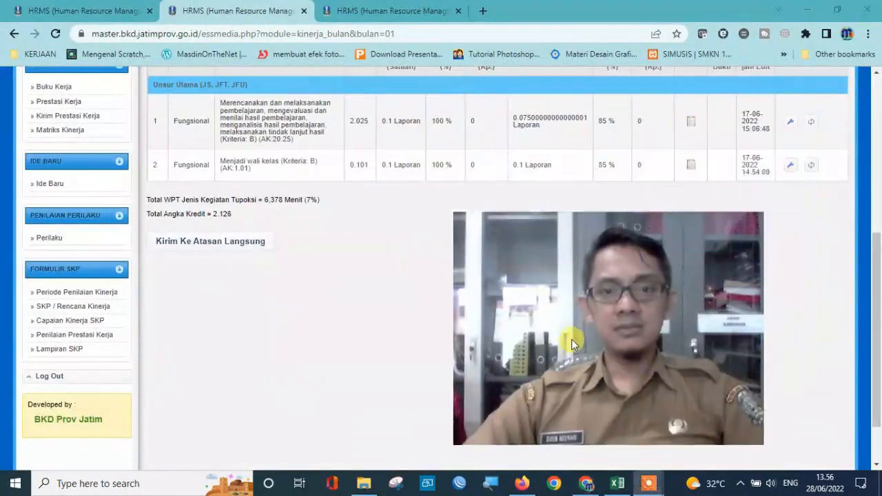
pyautogui.scroll(1, 744, 196)
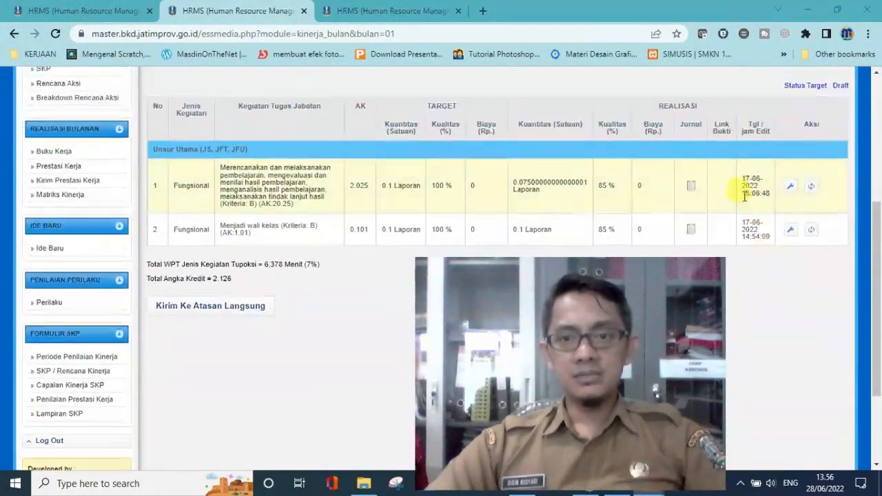
pyautogui.click(691, 186)
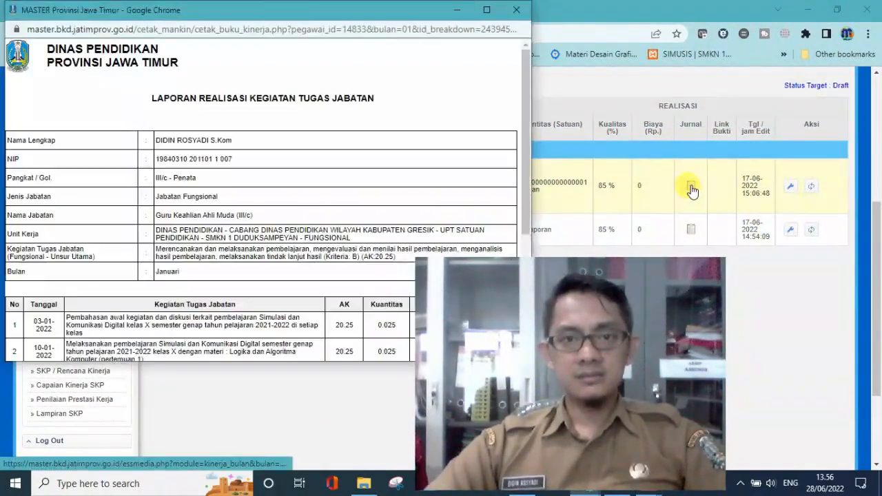
pyautogui.scroll(-3, 279, 157)
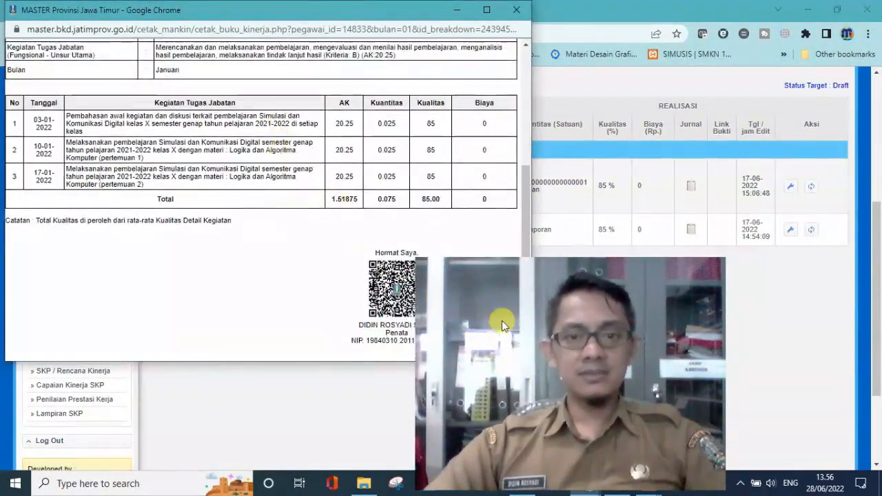
pyautogui.moveTo(502, 321); pyautogui.dragTo(616, 206)
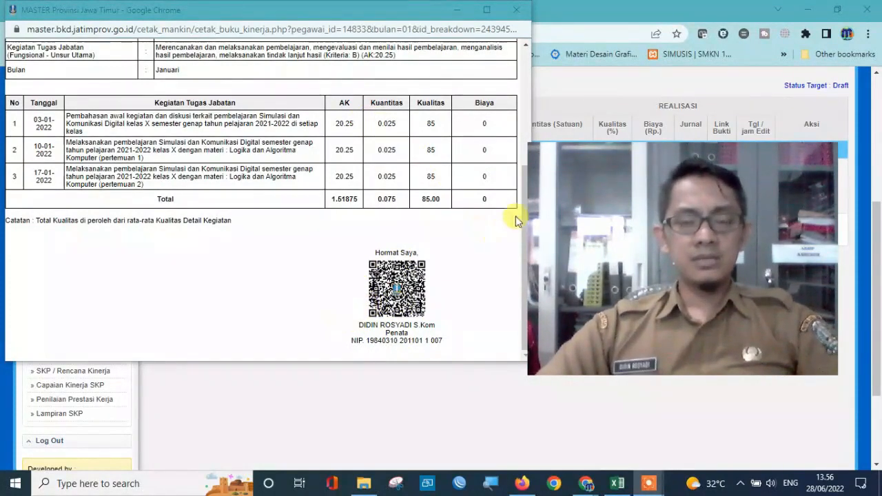
pyautogui.moveTo(526, 208); pyautogui.dragTo(482, 242)
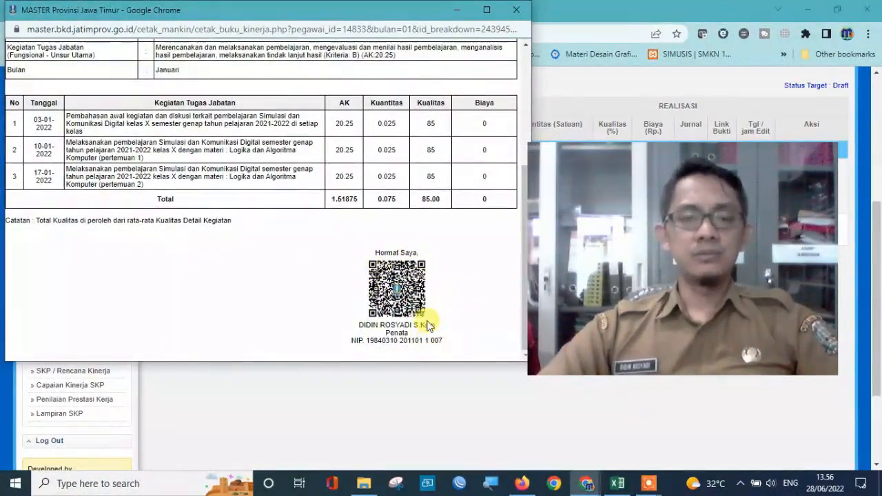
pyautogui.scroll(3, 426, 325)
pyautogui.scroll(-3, 428, 322)
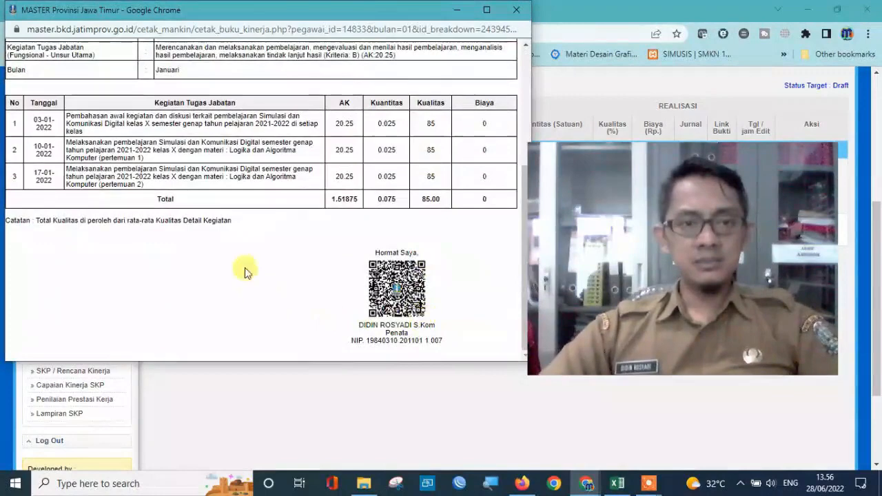
pyautogui.scroll(3, 370, 200)
pyautogui.scroll(-3, 345, 190)
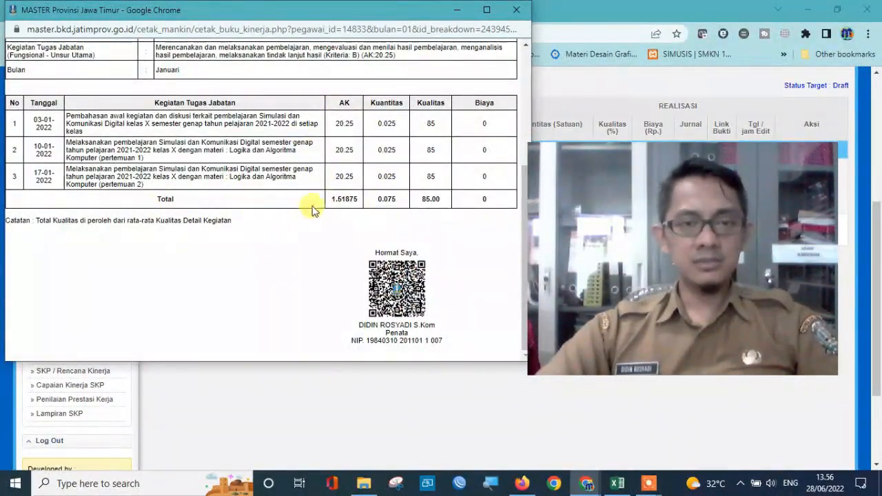
pyautogui.click(517, 10)
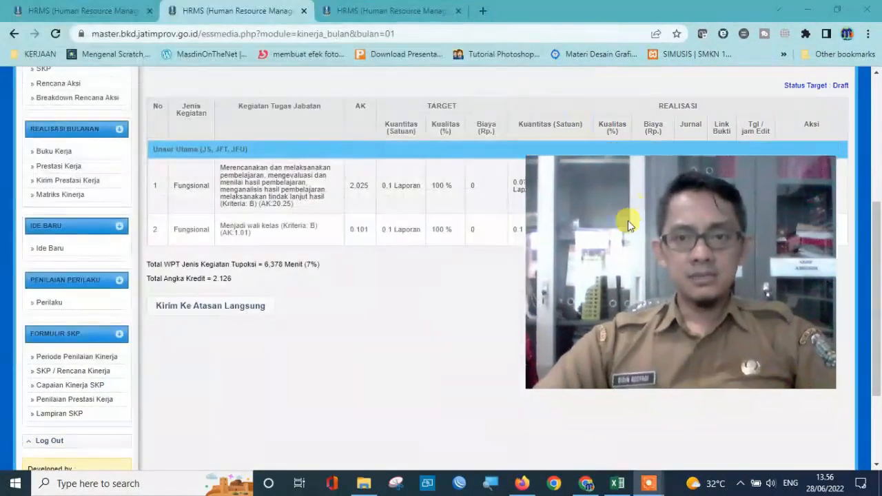
# Open the wali kelas activity's January journal report and examine its dated entries and the AK, Kuantitas and Kualitas totals.
pyautogui.moveTo(628, 224); pyautogui.dragTo(557, 344)
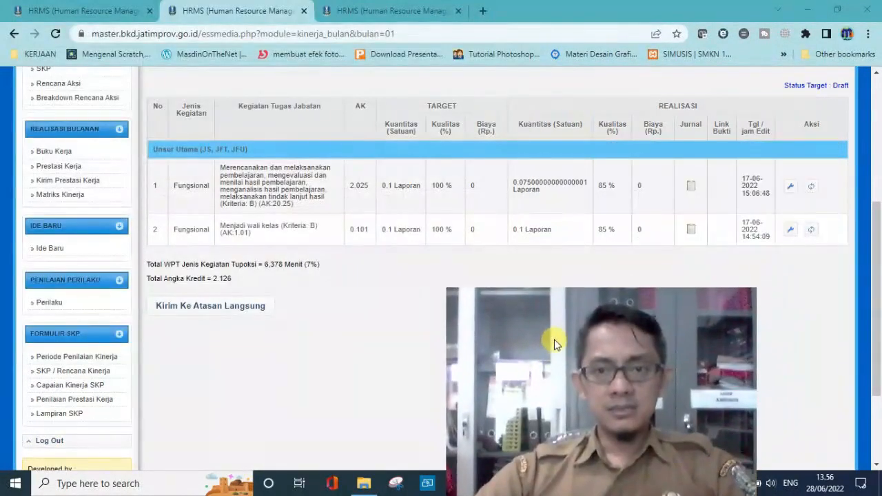
pyautogui.click(691, 230)
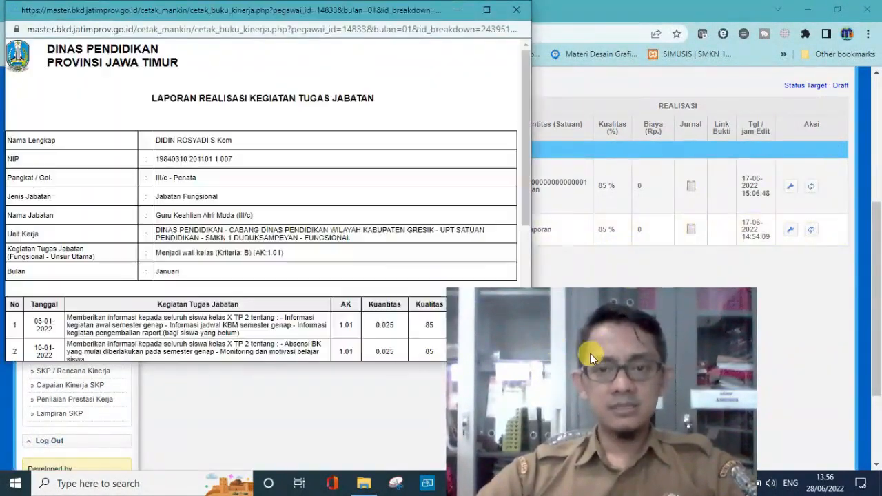
pyautogui.moveTo(587, 360); pyautogui.dragTo(694, 191)
pyautogui.scroll(-4, 363, 207)
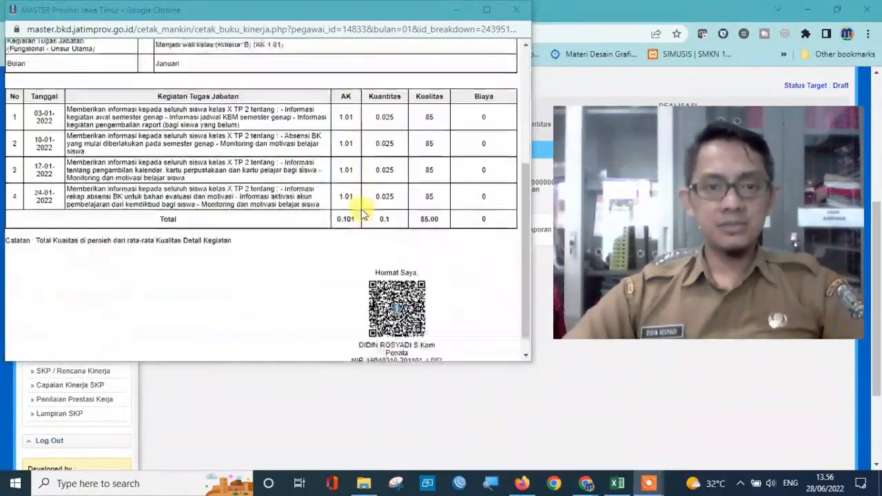
pyautogui.scroll(3, 86, 247)
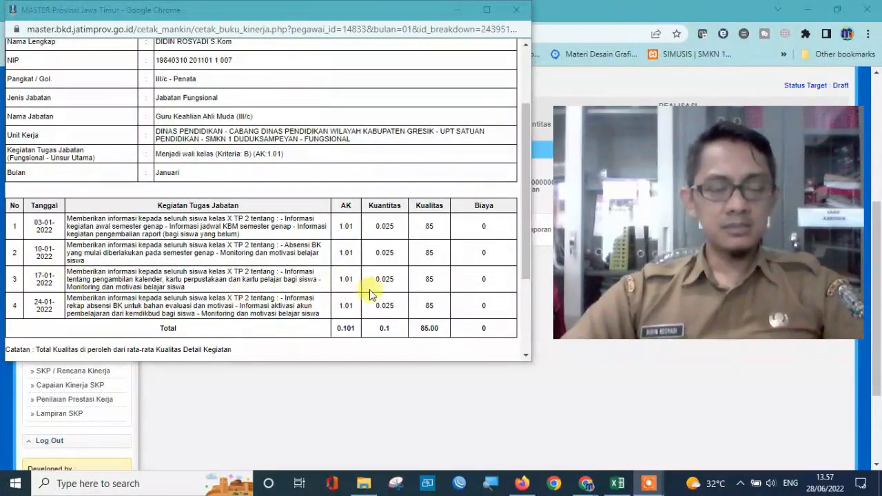
pyautogui.scroll(-1, 370, 294)
pyautogui.doubleClick(384, 265)
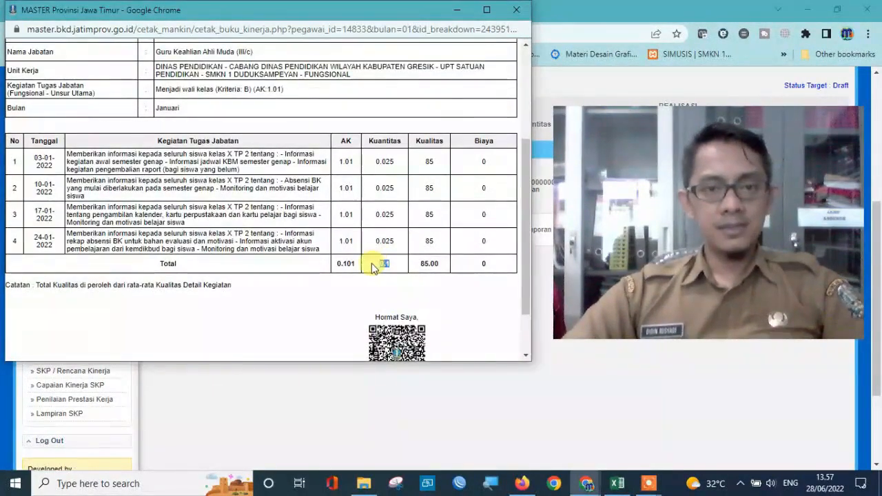
pyautogui.scroll(2, 316, 230)
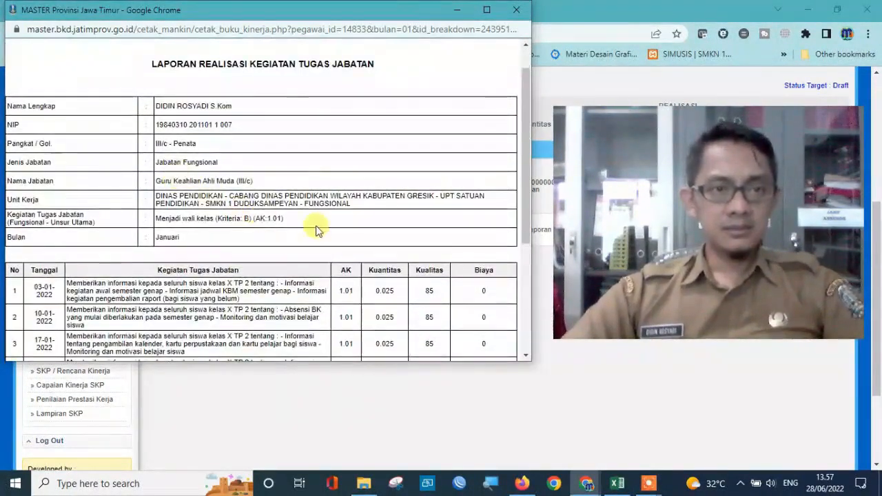
pyautogui.scroll(-2, 316, 230)
pyautogui.moveTo(395, 278); pyautogui.dragTo(391, 271)
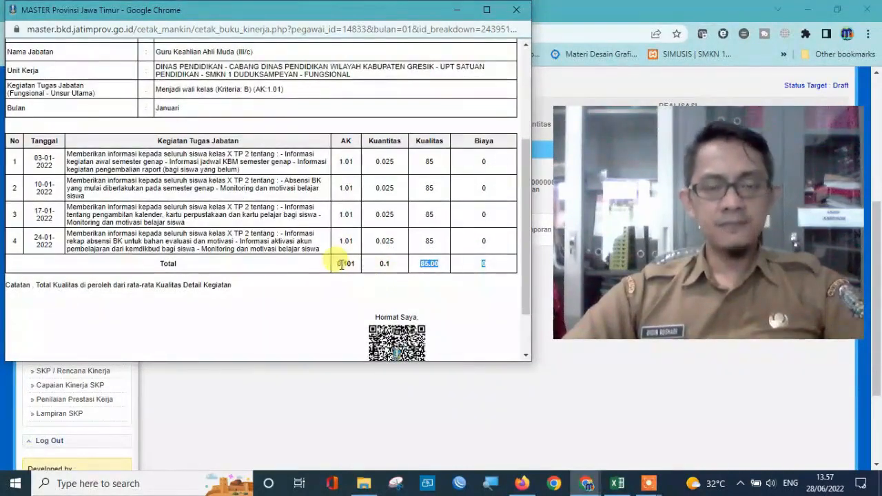
pyautogui.click(383, 266)
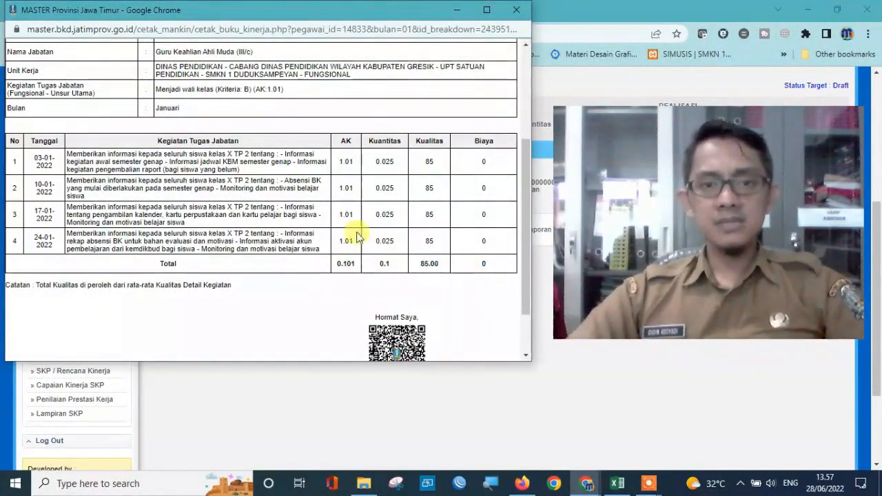
# Check the signature block of the wali kelas journal report, close the report, and view the totals below the January realisation table.
pyautogui.scroll(-2, 351, 249)
pyautogui.scroll(4, 354, 267)
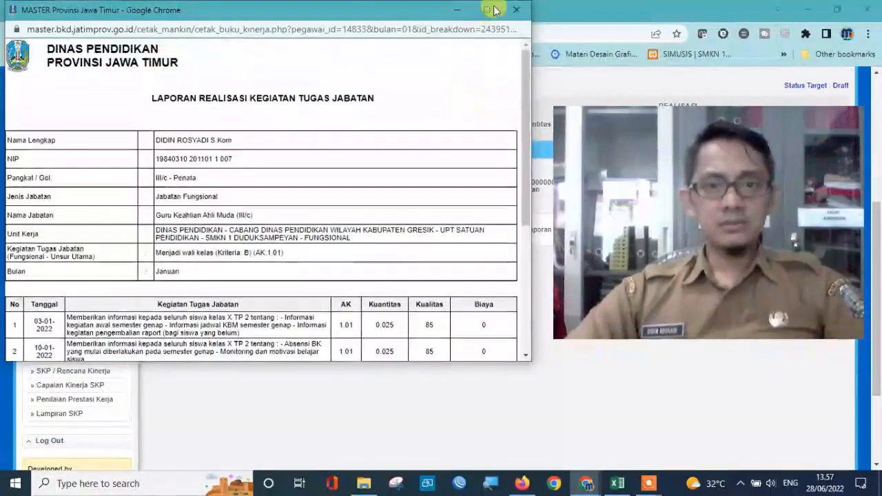
pyautogui.click(518, 10)
pyautogui.scroll(-1, 414, 331)
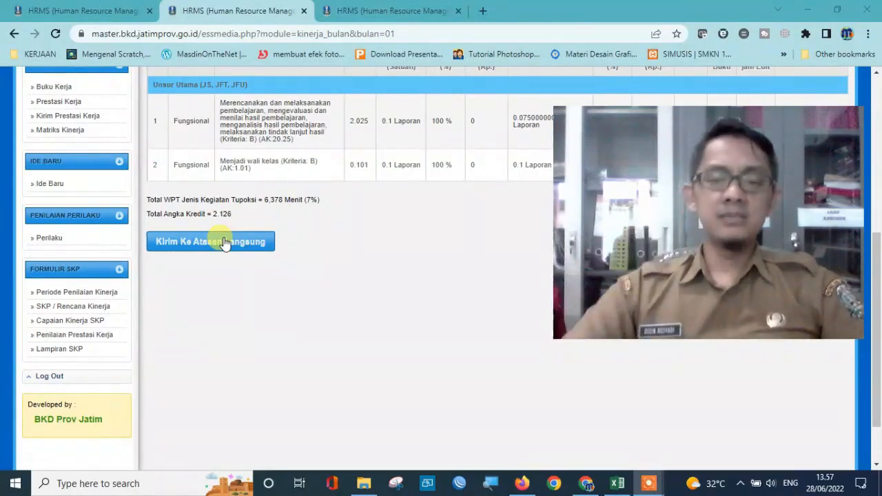
# Open Kirim Prestasi Kerja for 01 - Januari and review the submission status, calculation percentages and average performance scores.
pyautogui.scroll(1, 308, 254)
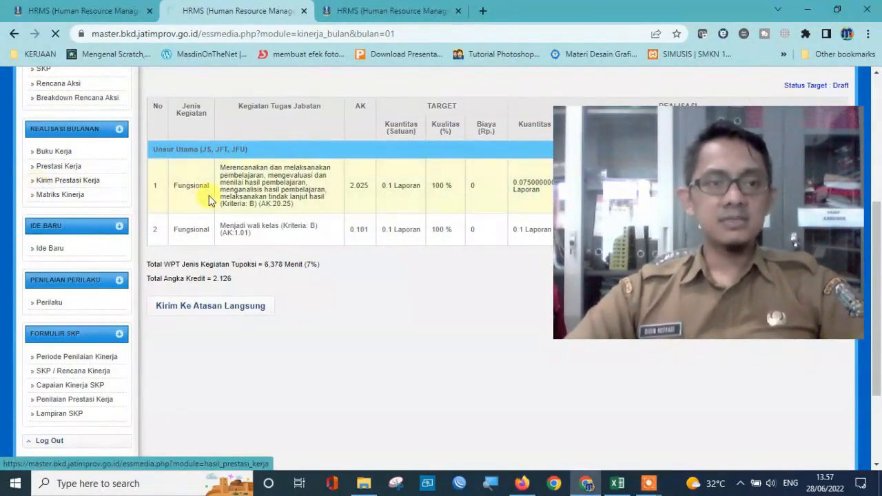
pyautogui.scroll(-3, 379, 244)
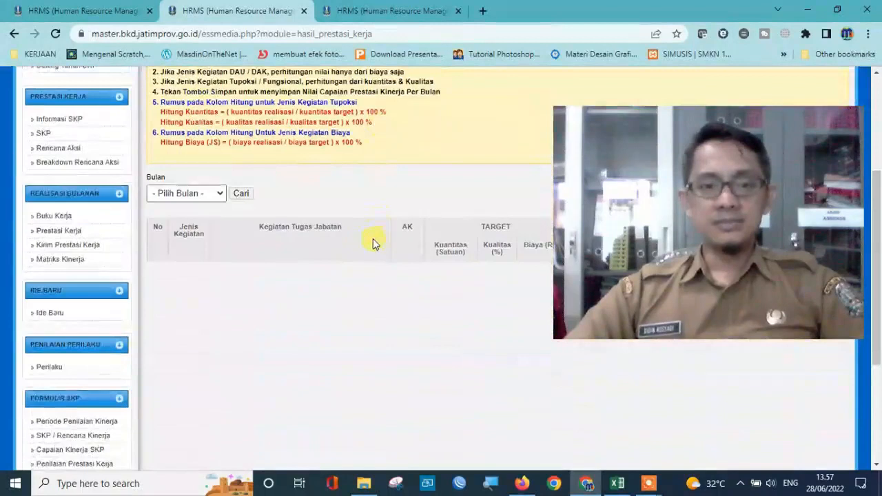
pyautogui.click(216, 200)
pyautogui.click(197, 219)
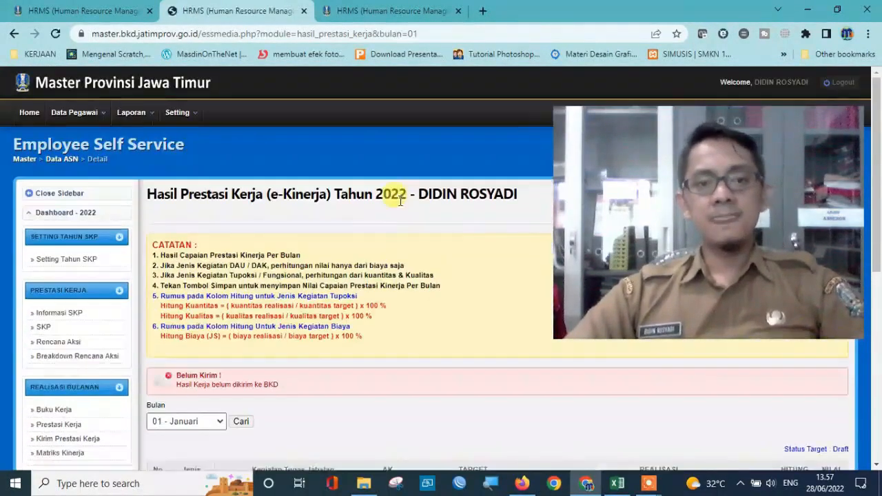
pyautogui.scroll(-3, 391, 254)
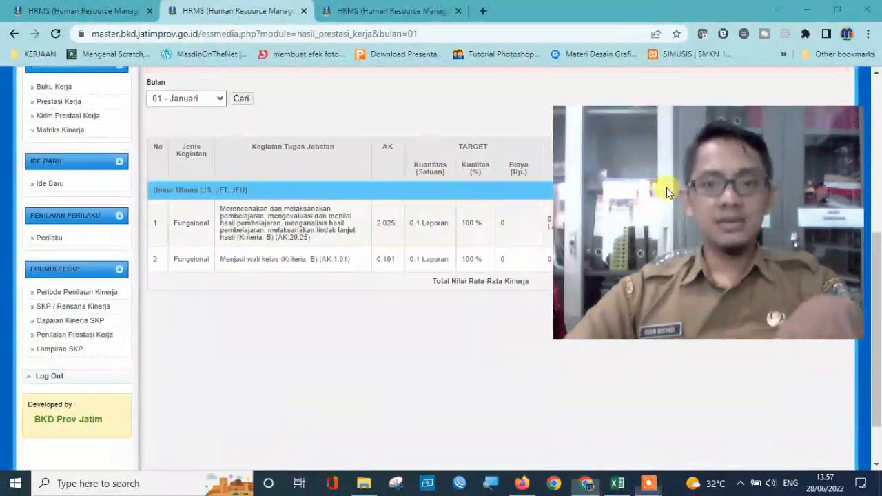
pyautogui.scroll(1, 460, 326)
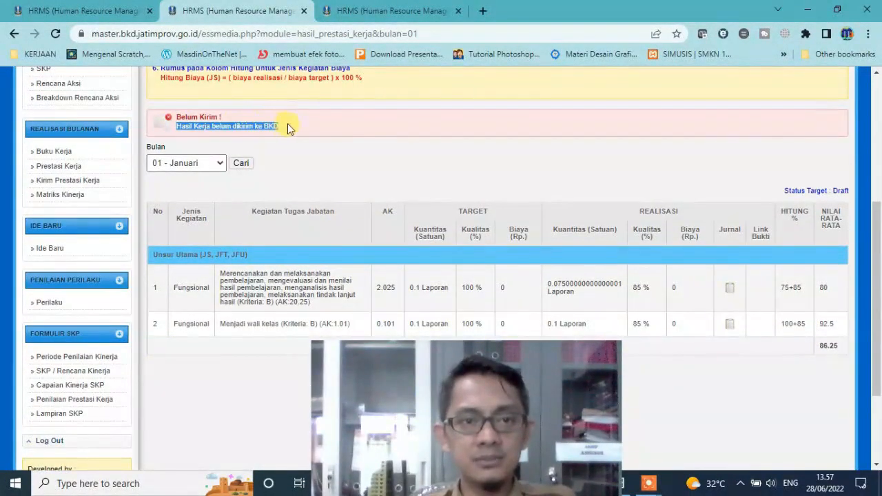
pyautogui.scroll(-2, 538, 190)
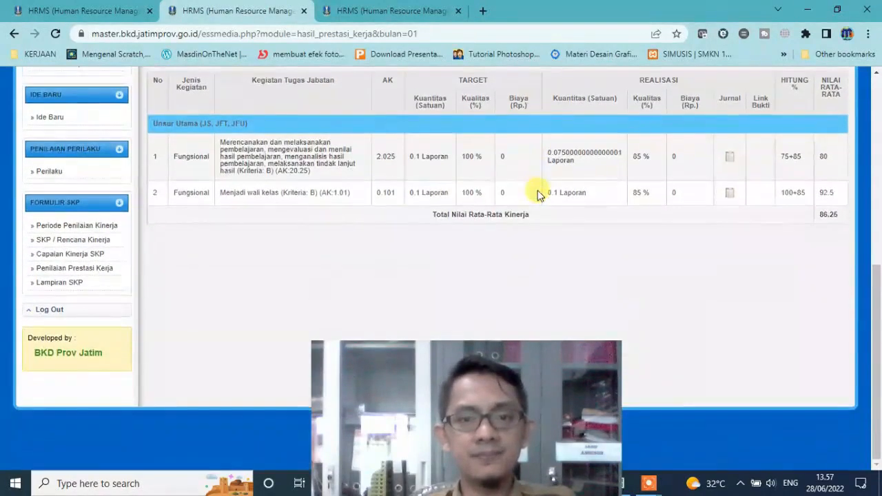
pyautogui.scroll(2, 537, 190)
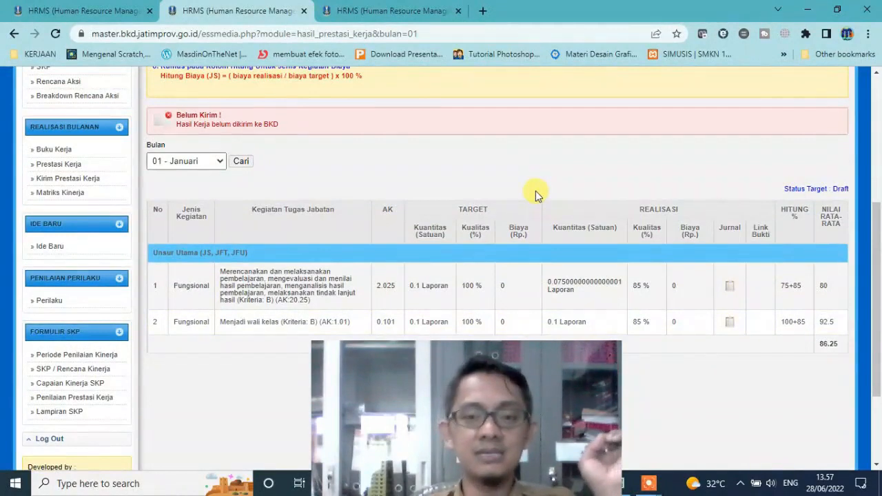
pyautogui.moveTo(488, 402); pyautogui.dragTo(531, 250)
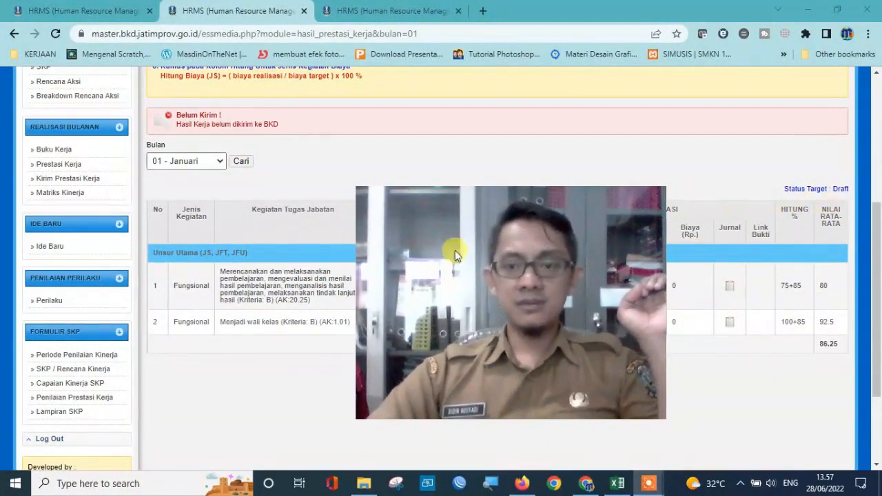
pyautogui.moveTo(455, 296); pyautogui.dragTo(607, 239)
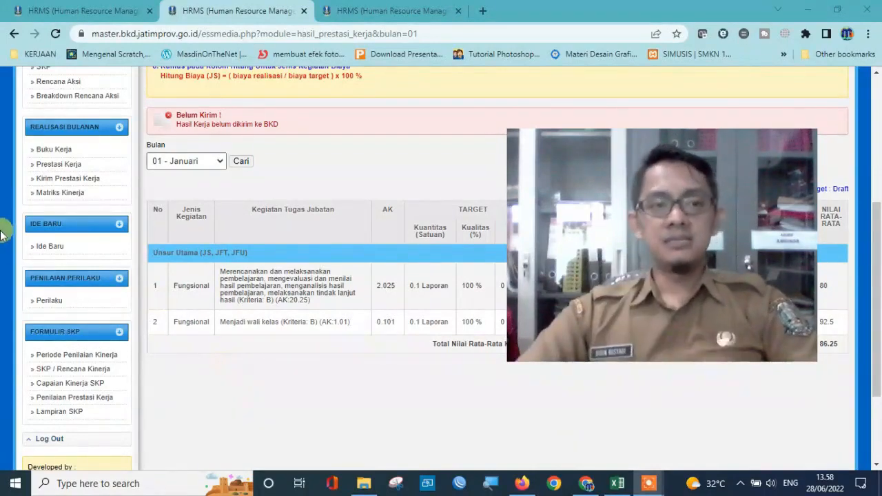
# Open the Buku Kerja page and look over its month choices and the Realisasi Bulanan section.
pyautogui.click(44, 149)
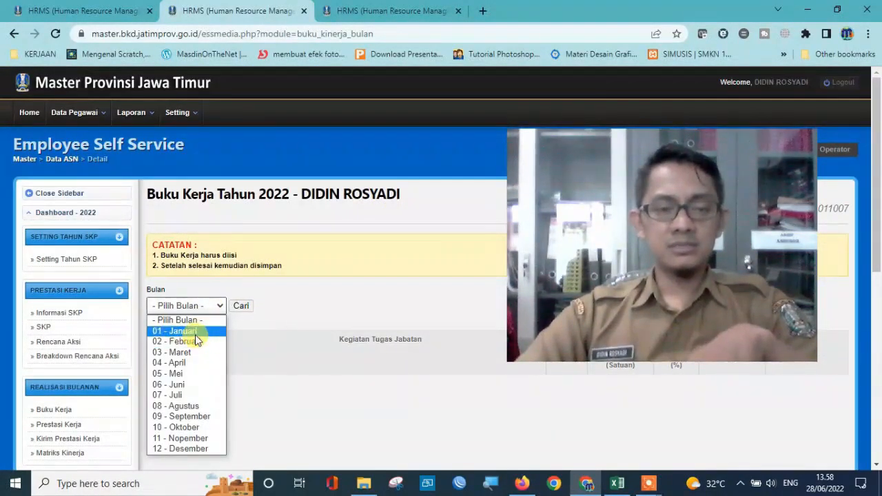
pyautogui.click(227, 307)
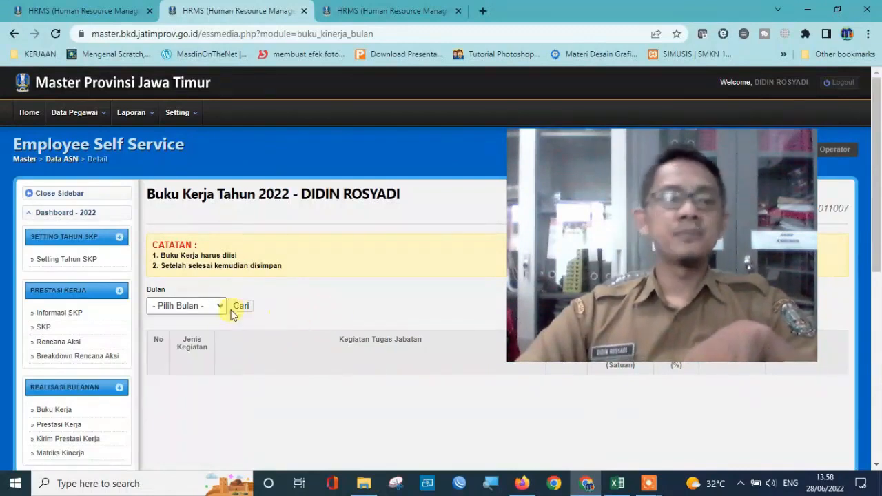
pyautogui.scroll(-2, 89, 329)
pyautogui.scroll(-3, 92, 339)
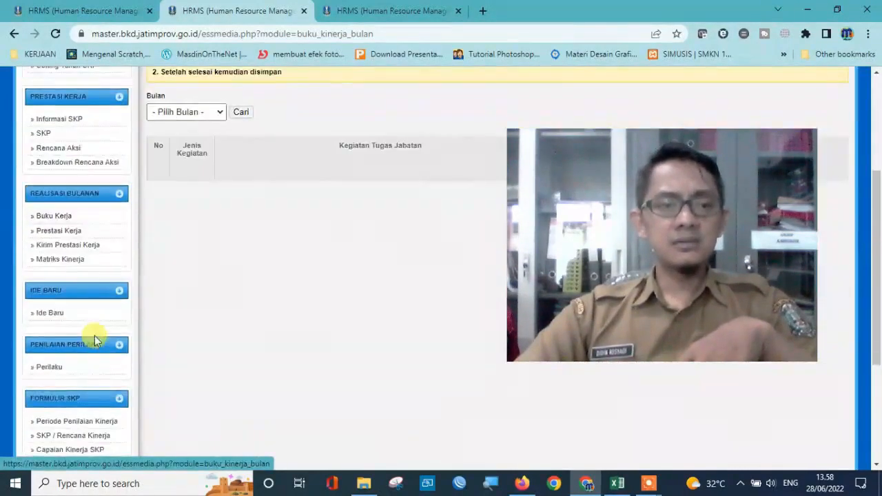
pyautogui.scroll(3, 101, 301)
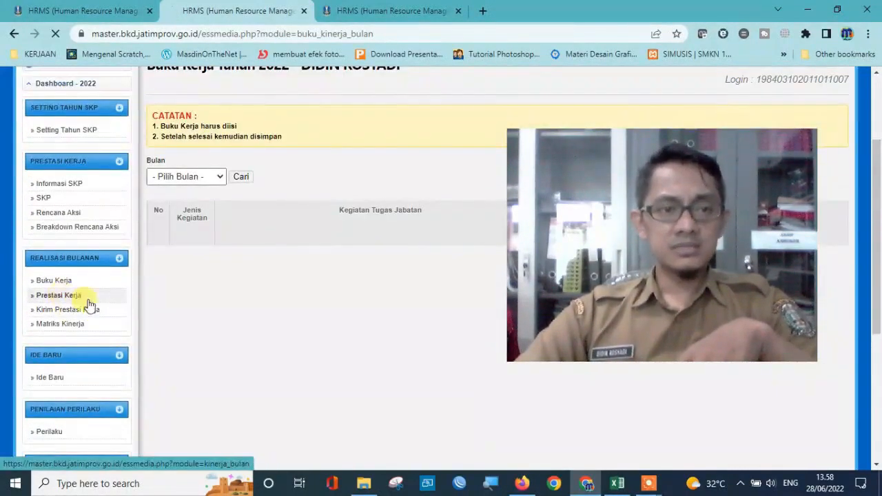
# Open Prestasi Kerja and display the realisation targets for 01 - Januari.
pyautogui.click(81, 298)
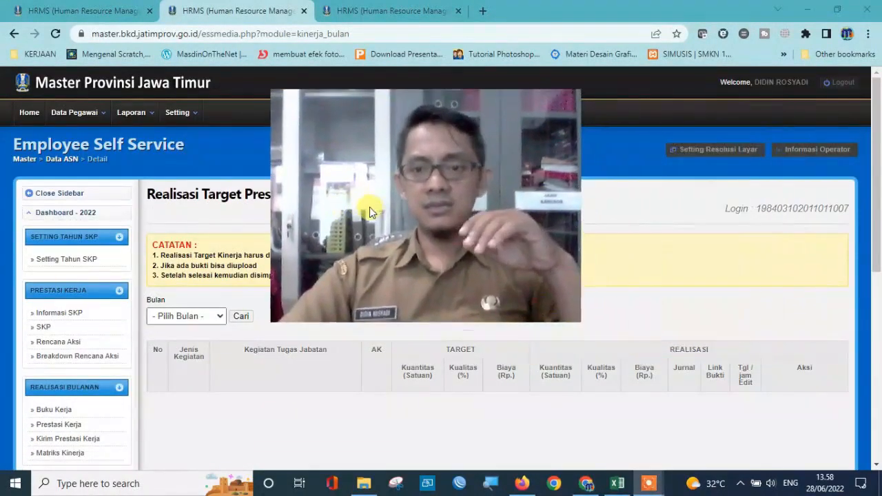
pyautogui.click(192, 316)
pyautogui.click(181, 341)
pyautogui.click(240, 316)
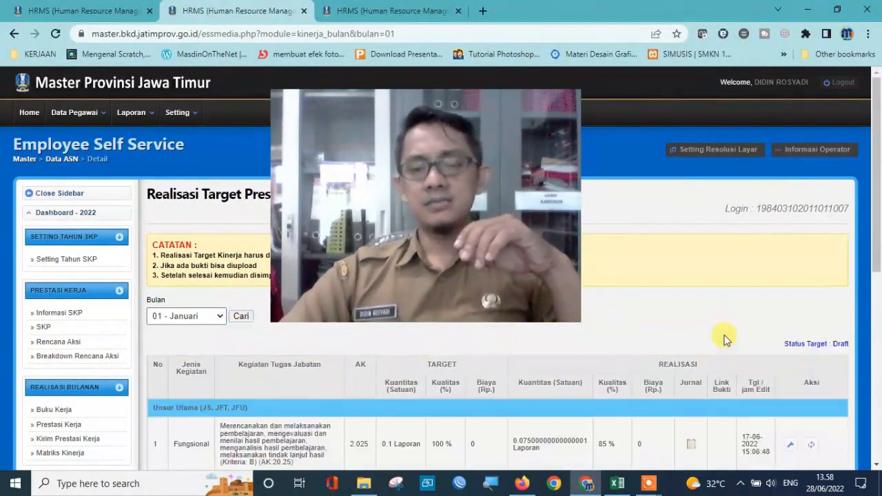
# Open the wali kelas activity's journal report again, check its entries and QR signature, close it, and view the option for sending to the direct superior.
pyautogui.scroll(-2, 725, 338)
pyautogui.click(691, 364)
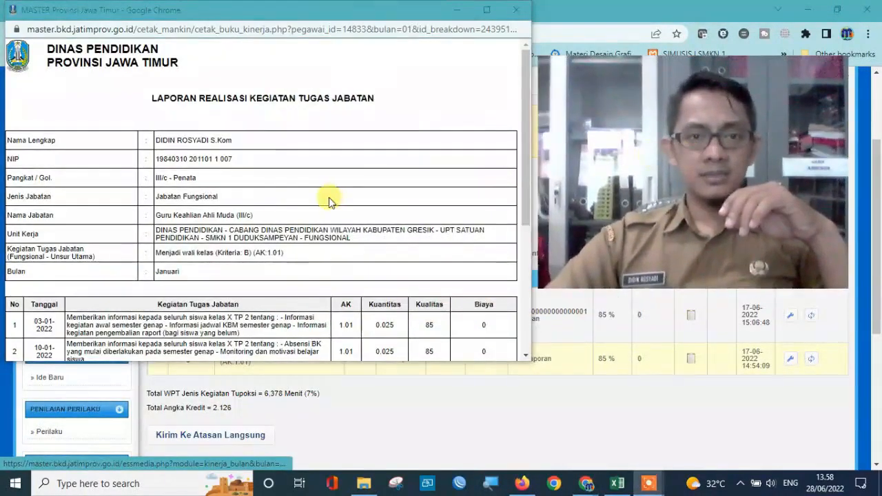
pyautogui.scroll(-3, 329, 199)
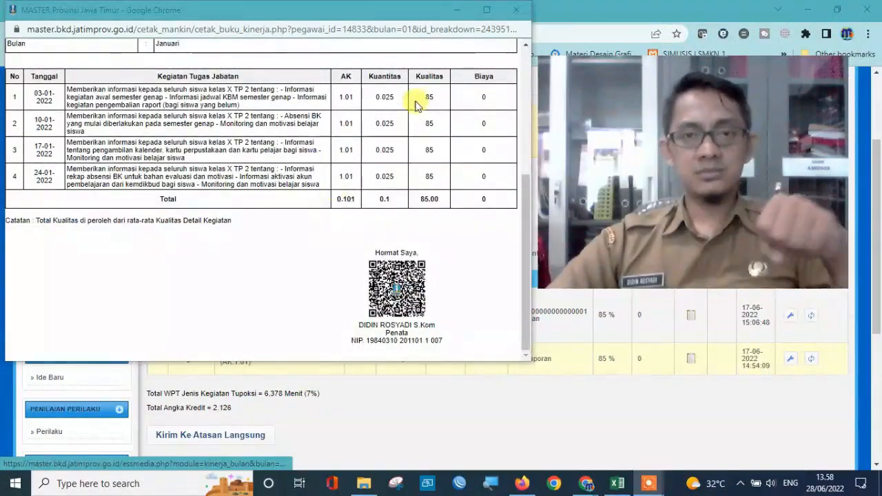
pyautogui.click(516, 10)
pyautogui.scroll(-2, 269, 405)
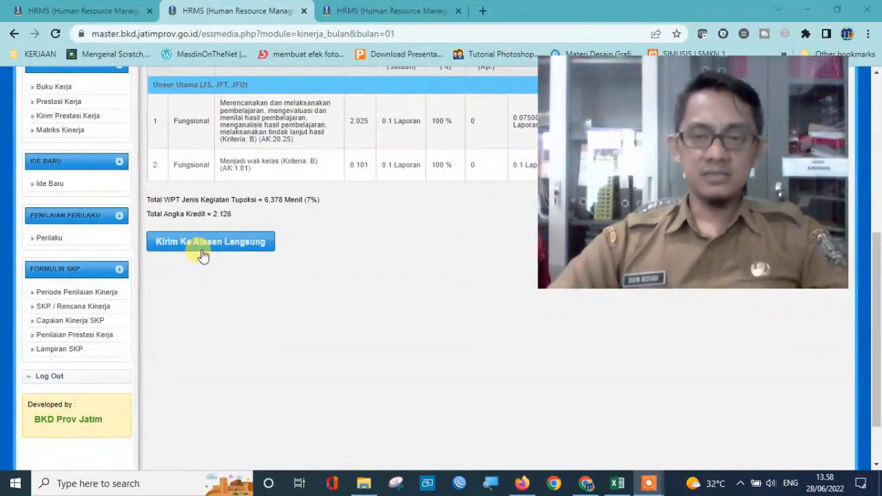
pyautogui.scroll(1, 211, 296)
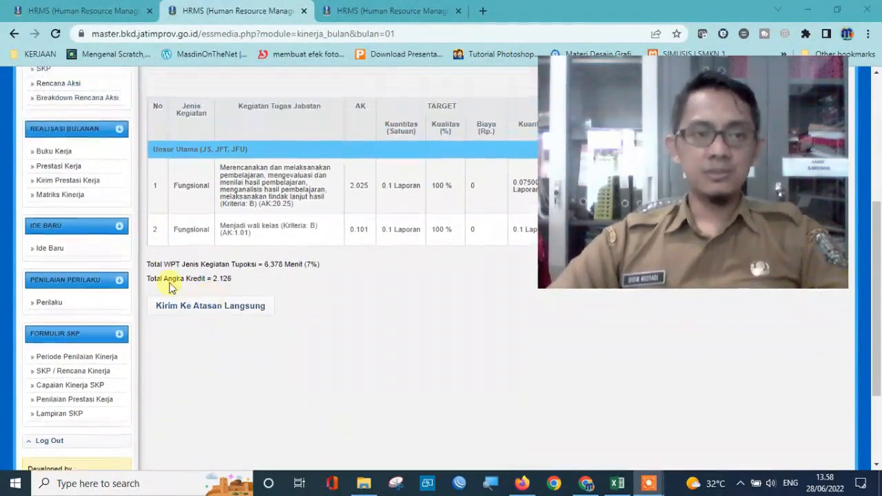